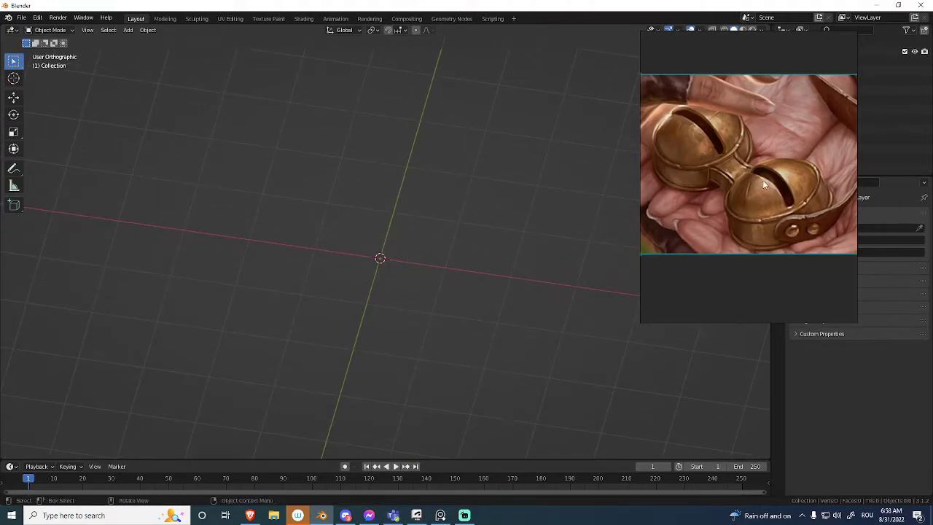
# Maximize the bell reference image and capture a screen region around it for annotation.
pyautogui.moveTo(763, 180); pyautogui.dragTo(575, 217)
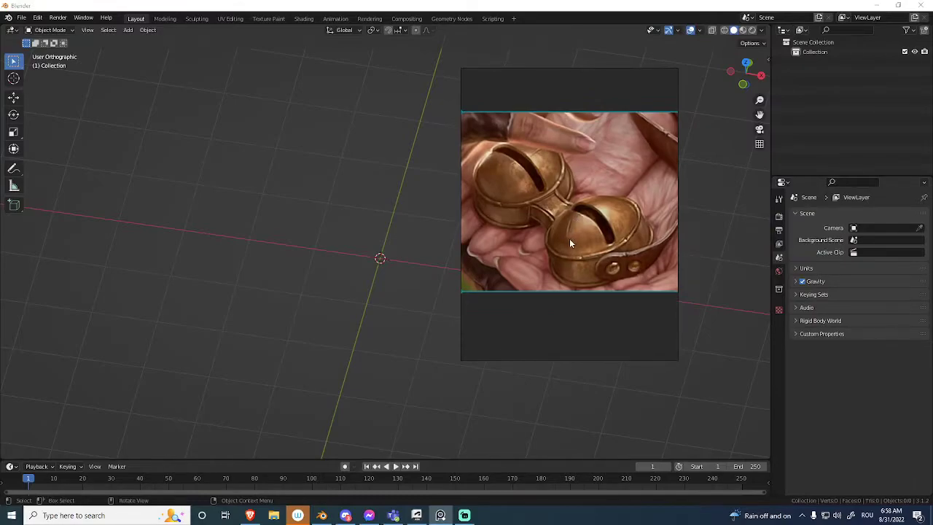
pyautogui.hotkey('ctrl', 'f')
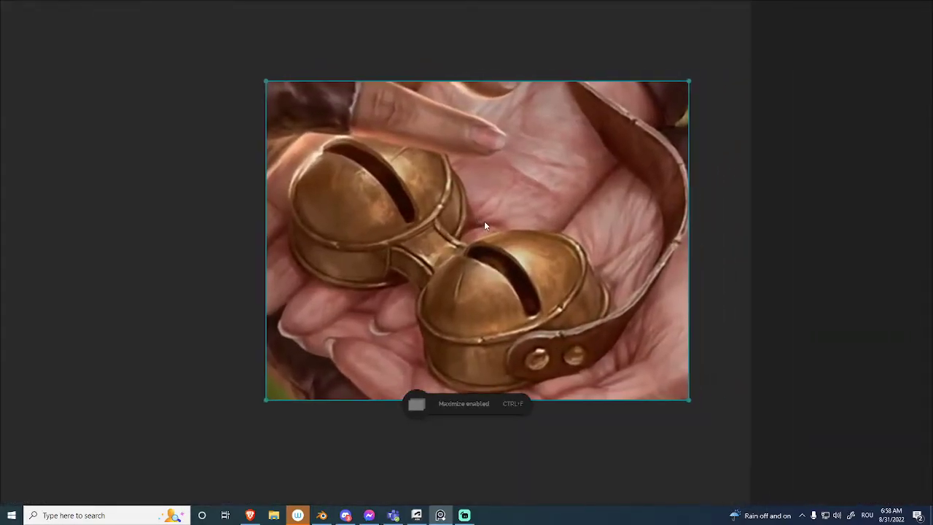
pyautogui.click(749, 164)
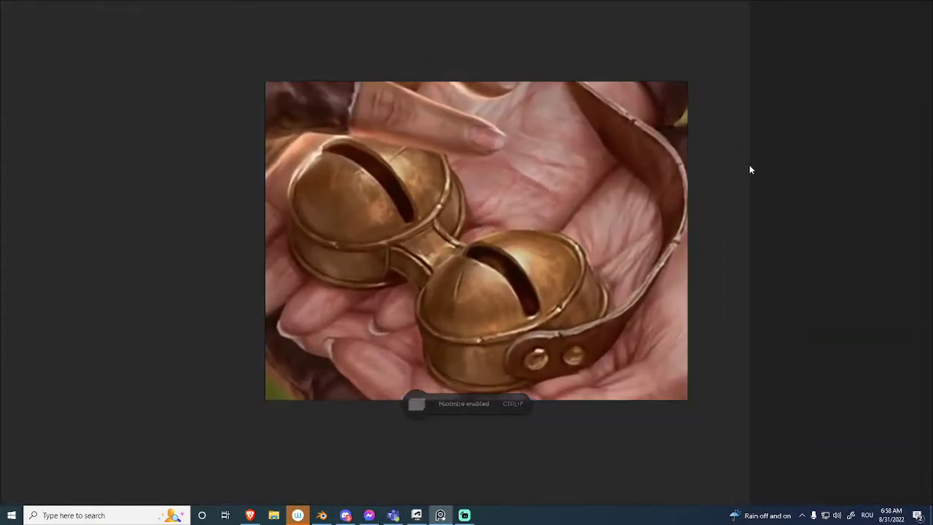
pyautogui.moveTo(742, 54); pyautogui.dragTo(447, 306)
pyautogui.press('Print')
pyautogui.moveTo(761, 42); pyautogui.dragTo(214, 437)
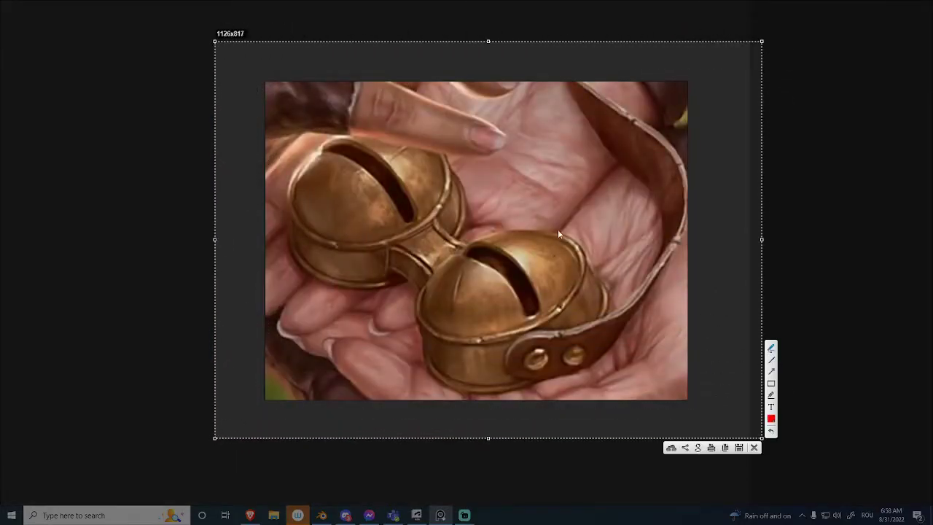
# Outline the front bell's dome in red and mark the dome's height with a line.
pyautogui.moveTo(550, 237); pyautogui.dragTo(510, 231)
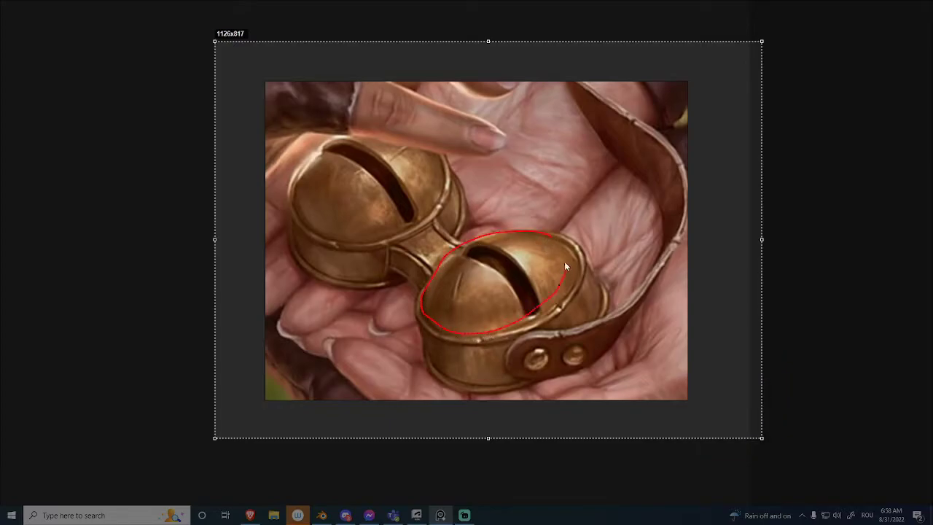
pyautogui.moveTo(565, 268); pyautogui.dragTo(544, 239)
pyautogui.moveTo(480, 272); pyautogui.dragTo(493, 312)
pyautogui.moveTo(473, 270); pyautogui.dragTo(481, 274)
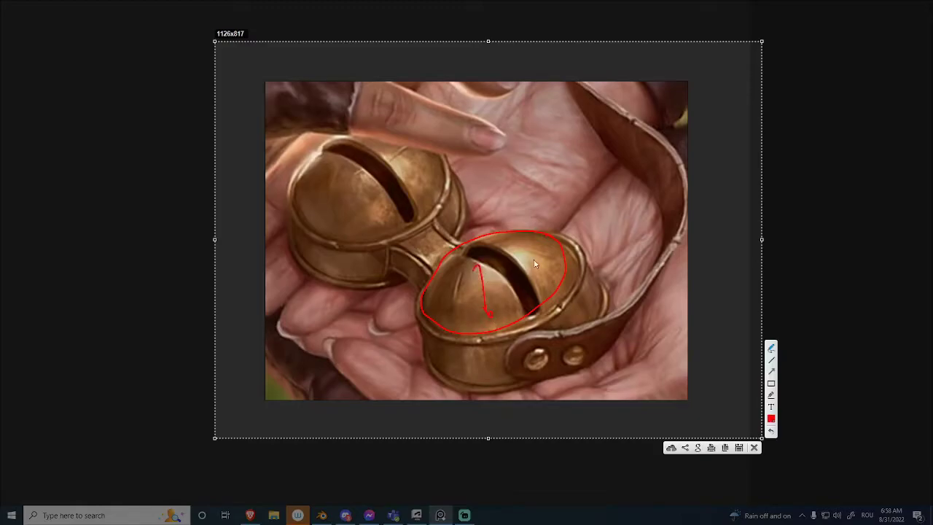
# Sketch the bell's side profile beside it, with a domed top, a short lower band and circled corners, marking the matching rim on the bell.
pyautogui.moveTo(611, 157)
pyautogui.mouseDown()
pyautogui.moveTo(711, 150)
pyautogui.moveTo(656, 102)
pyautogui.moveTo(610, 161)
pyautogui.moveTo(606, 153)
pyautogui.moveTo(642, 132)
pyautogui.moveTo(712, 149)
pyautogui.mouseUp()
pyautogui.hotkey('ctrl', 'z')
pyautogui.moveTo(576, 257)
pyautogui.mouseDown()
pyautogui.moveTo(584, 252)
pyautogui.moveTo(581, 259)
pyautogui.mouseUp()
pyautogui.moveTo(604, 163); pyautogui.dragTo(604, 155)
pyautogui.moveTo(716, 153); pyautogui.dragTo(716, 151)
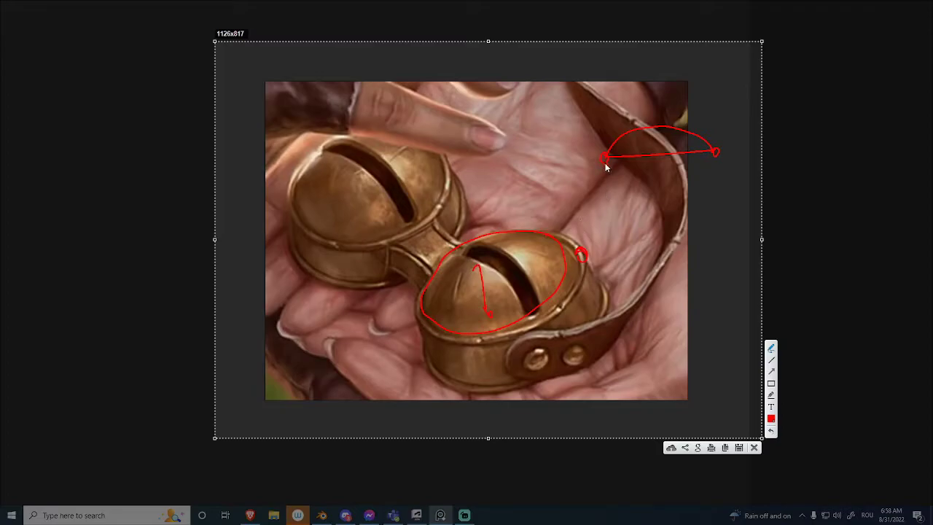
pyautogui.moveTo(582, 258); pyautogui.dragTo(605, 291)
pyautogui.moveTo(603, 169); pyautogui.dragTo(602, 188)
pyautogui.moveTo(716, 153); pyautogui.dragTo(721, 180)
pyautogui.moveTo(602, 188); pyautogui.dragTo(630, 191)
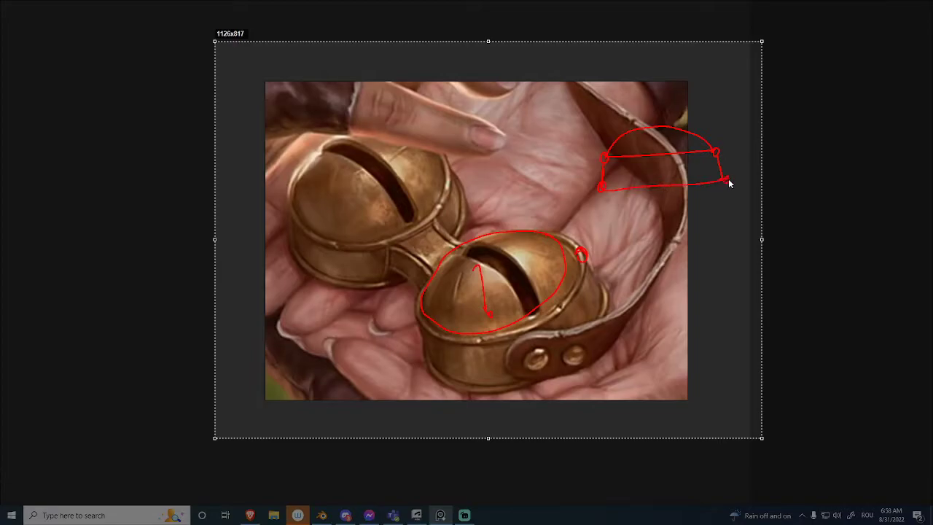
pyautogui.moveTo(728, 182); pyautogui.dragTo(723, 180)
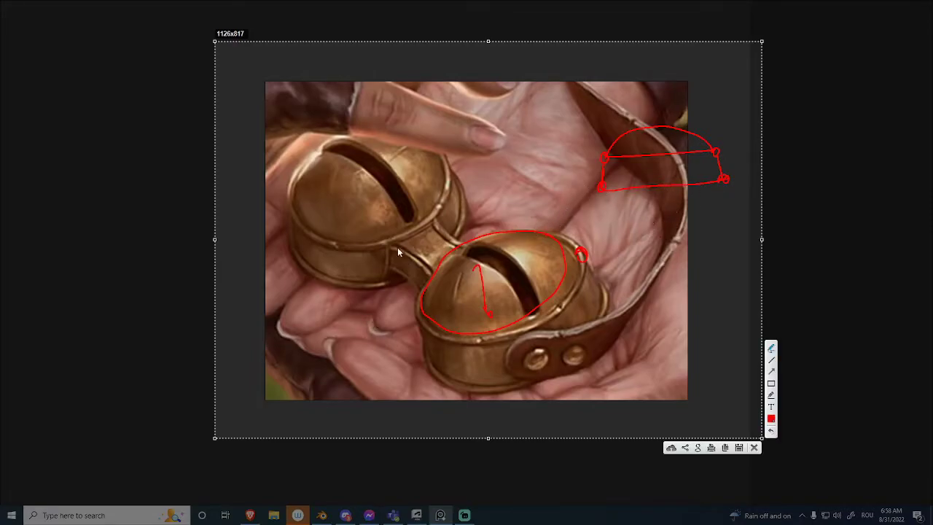
# Discard the annotations, restore the small reference window showing the full image, and keep it always on top.
pyautogui.press('Escape')
pyautogui.hotkey('ctrl', 'f')
pyautogui.moveTo(471, 238)
pyautogui.mouseDown(button='right')
pyautogui.moveTo(490, 218)
pyautogui.moveTo(714, 233)
pyautogui.mouseUp(button='right')
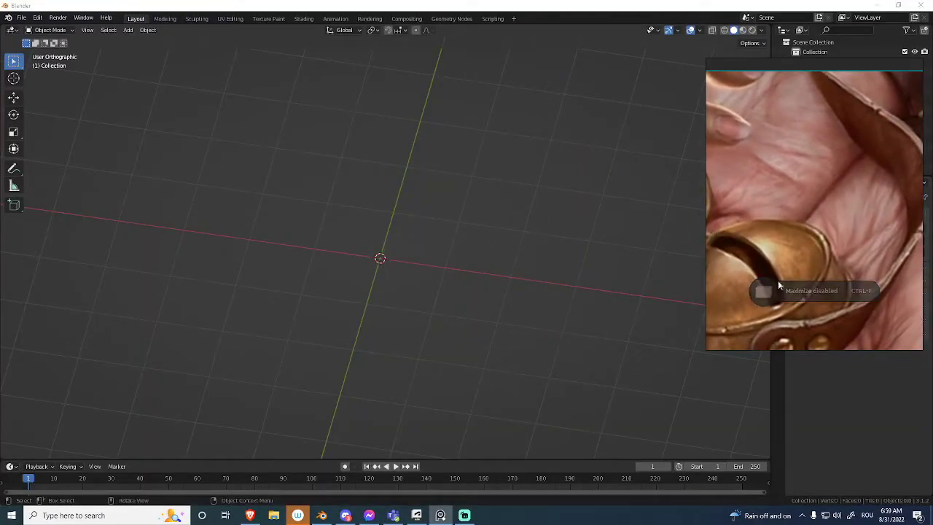
pyautogui.scroll(-6, 771, 285)
pyautogui.moveTo(399, 218); pyautogui.dragTo(384, 211, button='middle')
pyautogui.hotkey('alt', 'Tab')
pyautogui.hotkey('ctrl', 'shift', 'a')
pyautogui.moveTo(770, 172); pyautogui.dragTo(725, 144, button='middle')
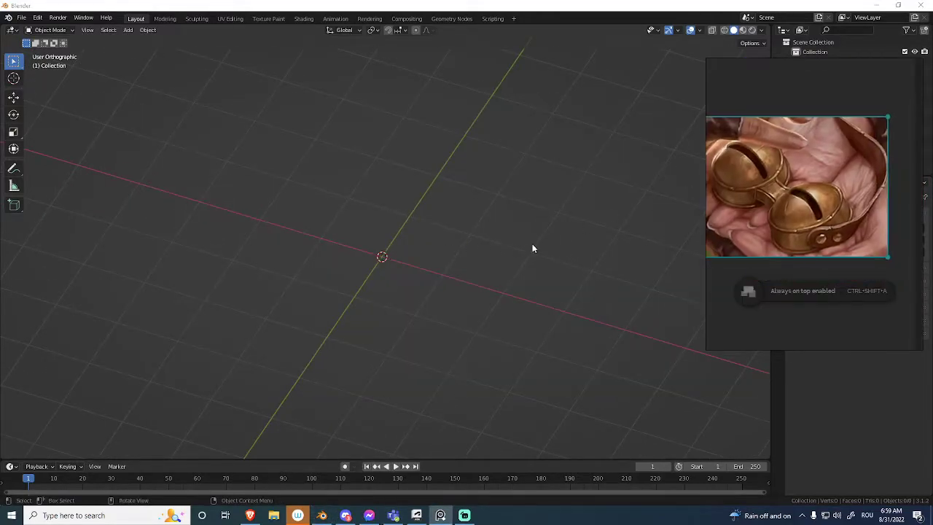
# Add a UV sphere mesh at the origin and view it from the top.
pyautogui.moveTo(542, 239); pyautogui.dragTo(526, 235, button='middle')
pyautogui.keyDown('shift'); pyautogui.moveTo(387, 252); pyautogui.dragTo(434, 246, button='middle'); pyautogui.keyUp('shift')
pyautogui.scroll(2, 437, 254)
pyautogui.hotkey('shift', 'a')
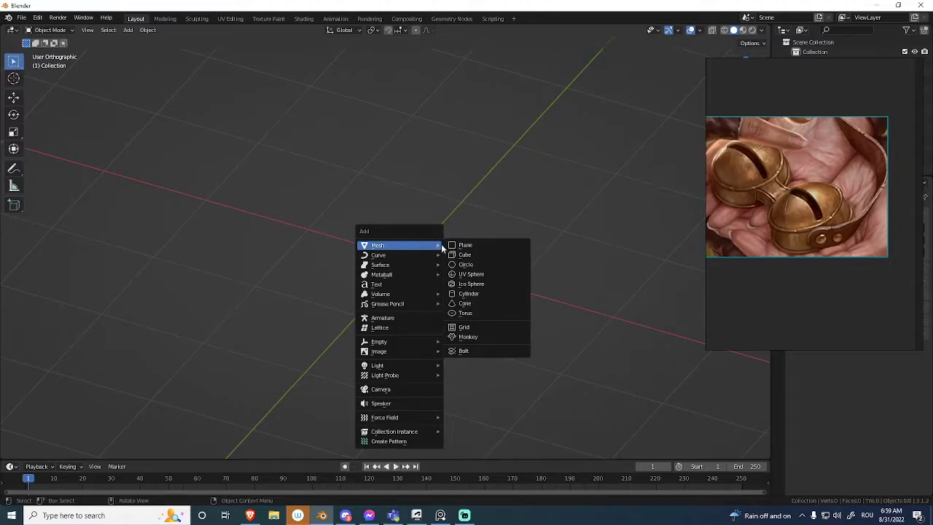
pyautogui.click(489, 273)
pyautogui.moveTo(481, 266); pyautogui.dragTo(436, 275, button='middle')
pyautogui.press('q')
pyautogui.click(417, 250)
pyautogui.scroll(3, 424, 198)
pyautogui.scroll(-3, 427, 244)
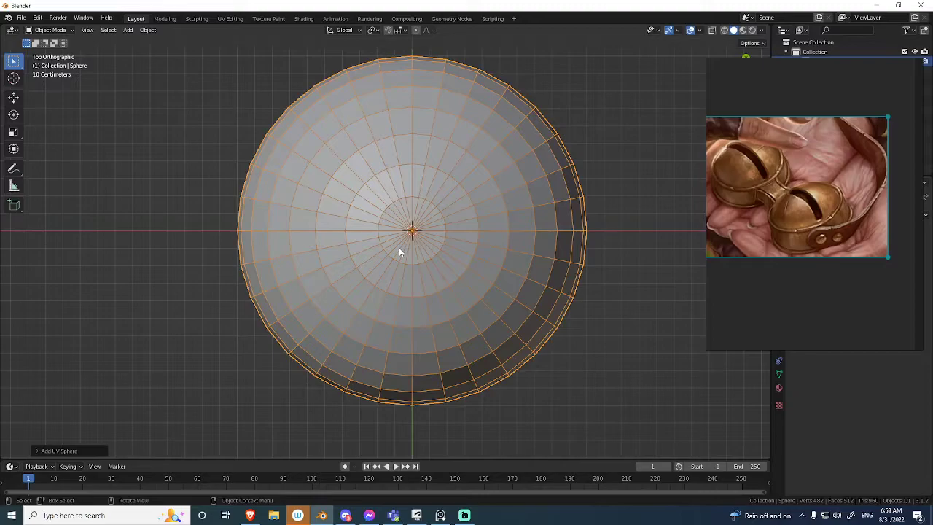
# Capture the sphere's top view and mark in red the edges converging on its pole, then discard the capture.
pyautogui.scroll(5, 854, 168)
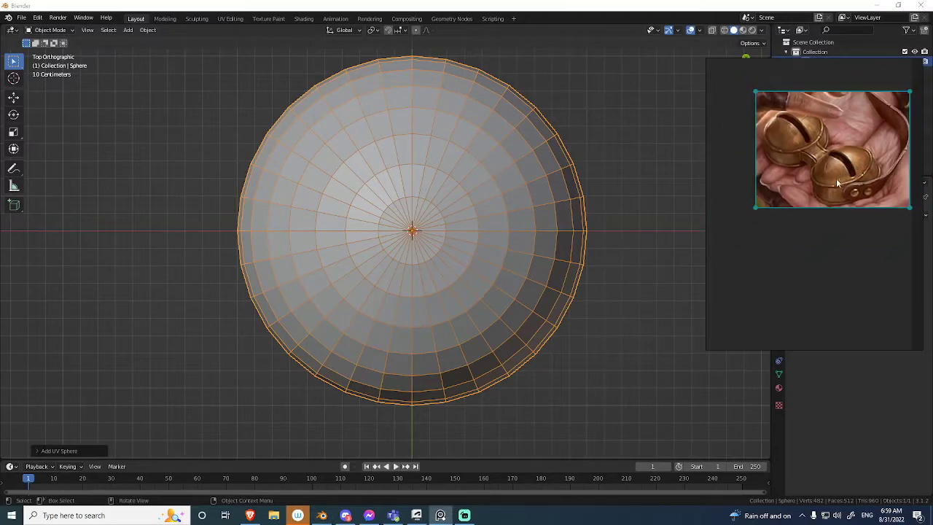
pyautogui.scroll(2, 803, 240)
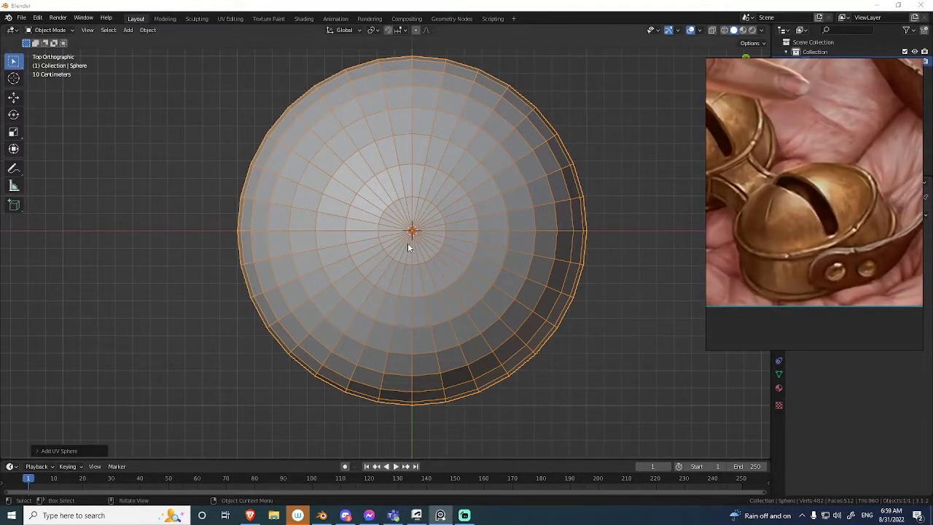
pyautogui.moveTo(441, 146); pyautogui.dragTo(421, 180, button='middle')
pyautogui.press('KP_7')
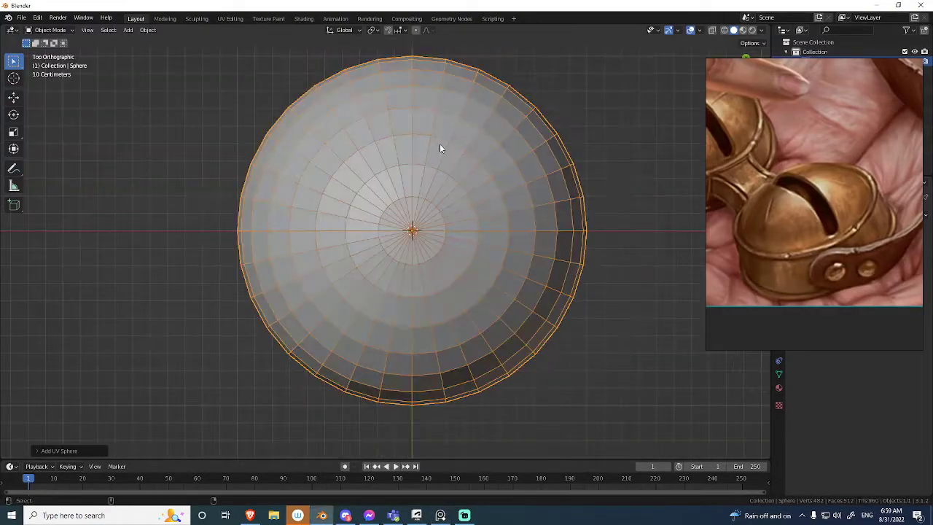
pyautogui.keyDown('shift'); pyautogui.moveTo(438, 145); pyautogui.dragTo(416, 177, button='middle'); pyautogui.keyUp('shift')
pyautogui.click(574, 89)
pyautogui.press('Print')
pyautogui.moveTo(577, 49); pyautogui.dragTo(161, 467)
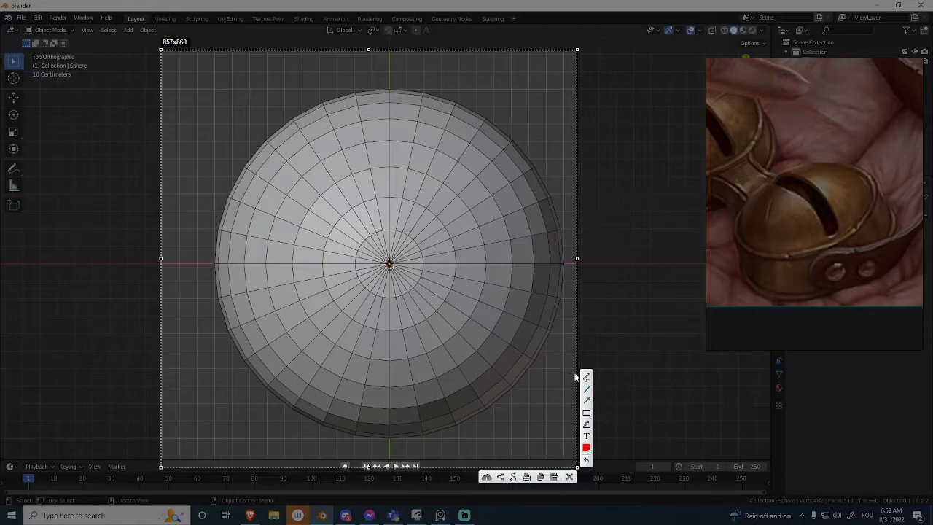
pyautogui.moveTo(419, 121)
pyautogui.mouseDown()
pyautogui.moveTo(389, 211)
pyautogui.moveTo(394, 250)
pyautogui.mouseUp()
pyautogui.moveTo(467, 148); pyautogui.dragTo(401, 249)
pyautogui.moveTo(496, 192); pyautogui.dragTo(406, 256)
pyautogui.press('Escape')
# Delete the UV sphere and add a cube mesh in its place.
pyautogui.click(437, 241)
pyautogui.press('x')
pyautogui.click(437, 251)
pyautogui.hotkey('shift', 'a')
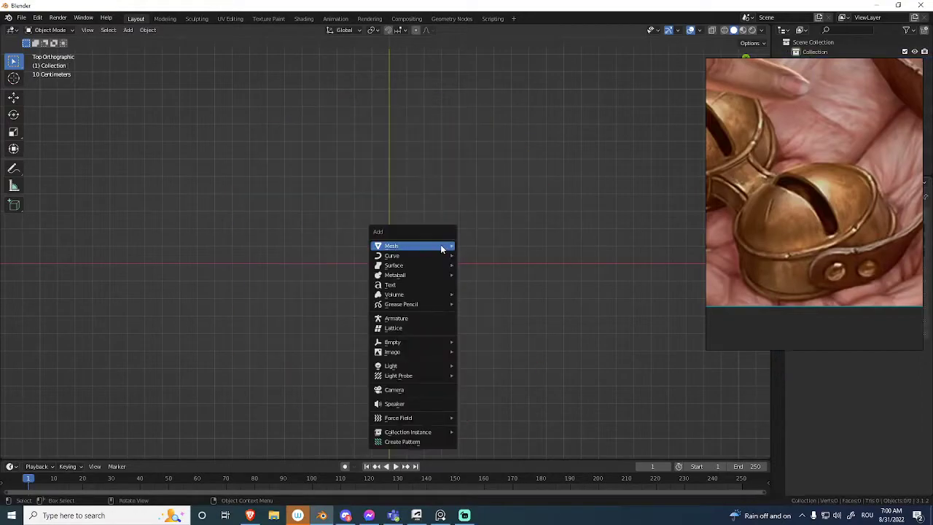
pyautogui.moveTo(443, 246)
pyautogui.click(493, 255)
pyautogui.moveTo(481, 229); pyautogui.dragTo(359, 244, button='middle')
# Add a level 2 Subdivision modifier to the cube and disable Optimal Display.
pyautogui.hotkey('ctrl', '1')
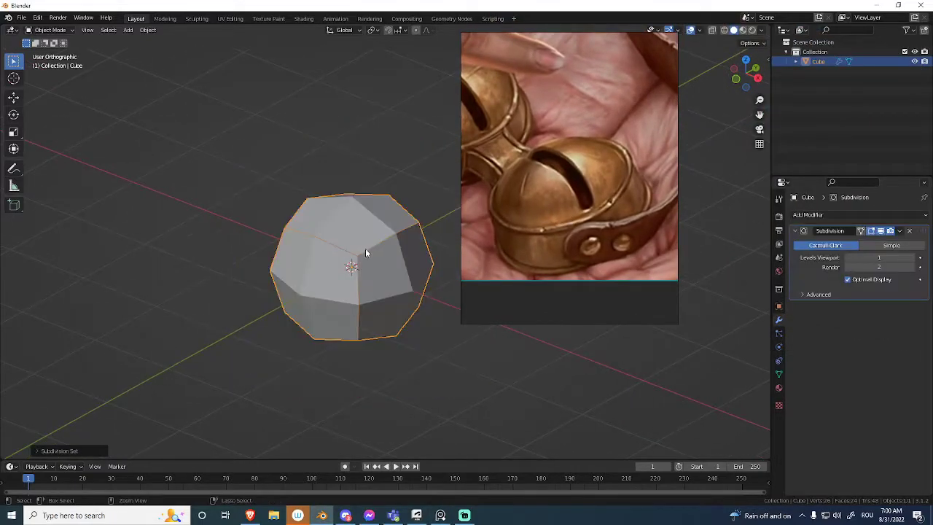
pyautogui.hotkey('ctrl', '2')
pyautogui.click(853, 281)
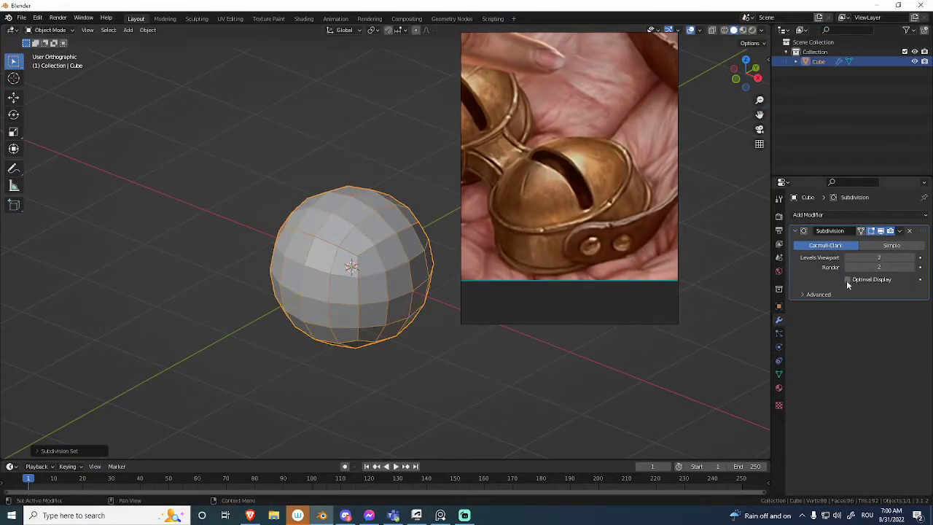
# View the cube from the top and raise its viewport subdivision to level 4.
pyautogui.press('KP_7')
pyautogui.keyDown('shift'); pyautogui.moveTo(388, 260); pyautogui.dragTo(436, 323, button='middle'); pyautogui.keyUp('shift')
pyautogui.keyDown('ctrl'); pyautogui.moveTo(436, 324); pyautogui.dragTo(412, 275, button='middle'); pyautogui.keyUp('ctrl')
pyautogui.moveTo(491, 254); pyautogui.dragTo(592, 250, button='right')
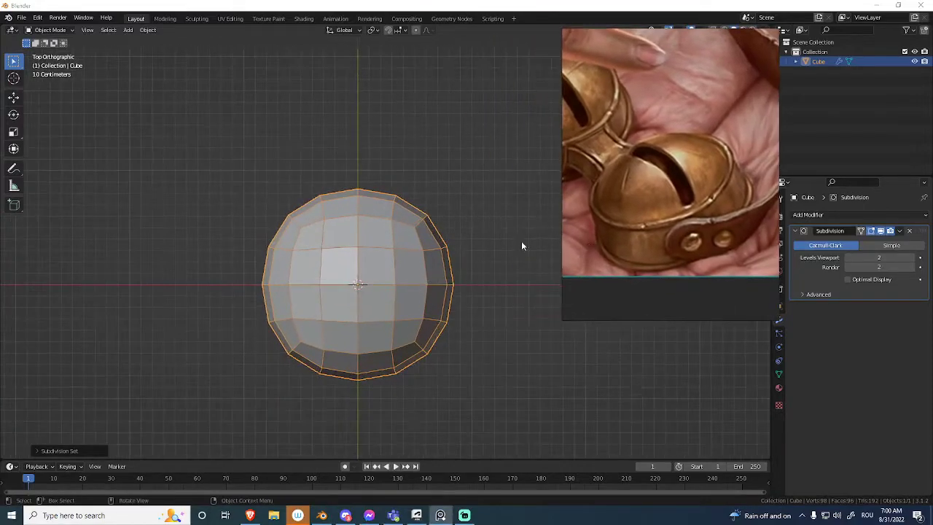
pyautogui.keyDown('shift'); pyautogui.moveTo(418, 257); pyautogui.dragTo(432, 217, button='middle'); pyautogui.keyUp('shift')
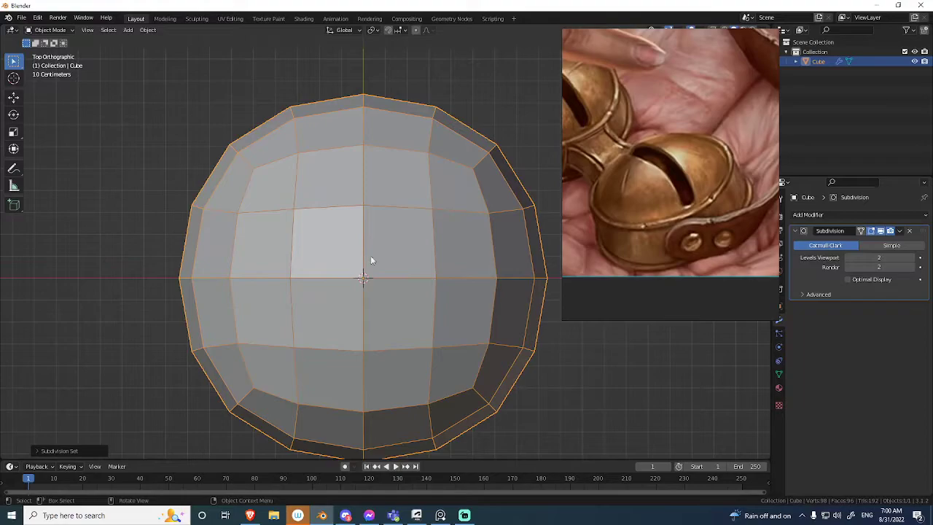
pyautogui.hotkey('ctrl', '4')
pyautogui.keyDown('ctrl'); pyautogui.moveTo(315, 295); pyautogui.dragTo(332, 316, button='middle'); pyautogui.keyUp('ctrl')
pyautogui.keyDown('shift'); pyautogui.moveTo(322, 287); pyautogui.dragTo(318, 270, button='middle'); pyautogui.keyUp('shift')
pyautogui.hotkey('ctrl', 'Tab')
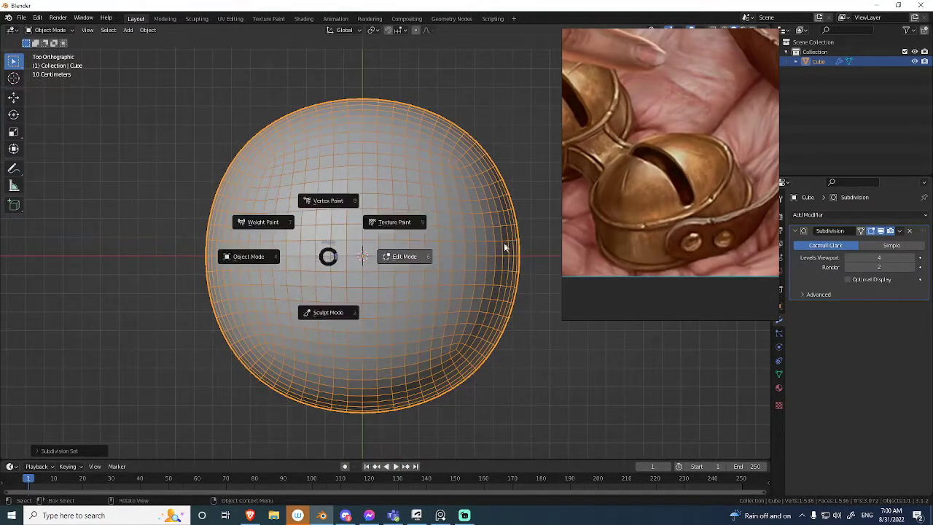
pyautogui.hotkey('ctrl', 'Tab')
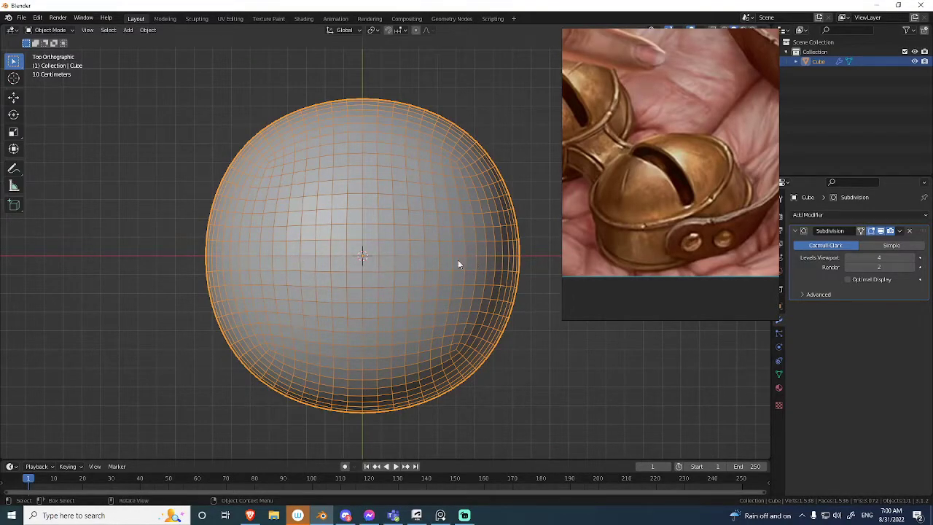
# Check the shape with overlays hidden, and set the viewport subdivision to level 2 for a front view.
pyautogui.moveTo(340, 254); pyautogui.dragTo(431, 236, button='middle')
pyautogui.hotkey('shift', 'alt', 'z')
pyautogui.hotkey('shift', 'alt', 'z')
pyautogui.hotkey('shift', 'alt', 'z')
pyautogui.hotkey('ctrl', '1')
pyautogui.hotkey('ctrl', '2')
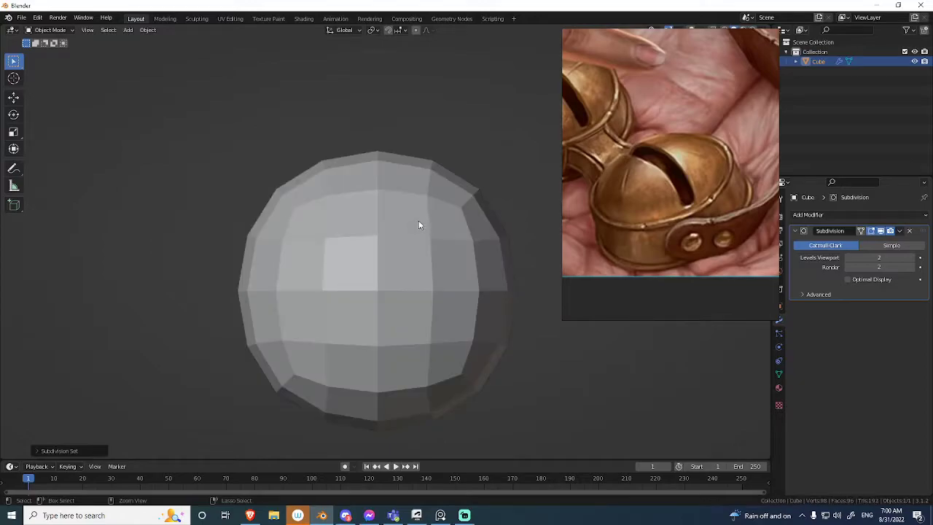
pyautogui.hotkey('shift', 'alt', 'z')
pyautogui.press('KP_1')
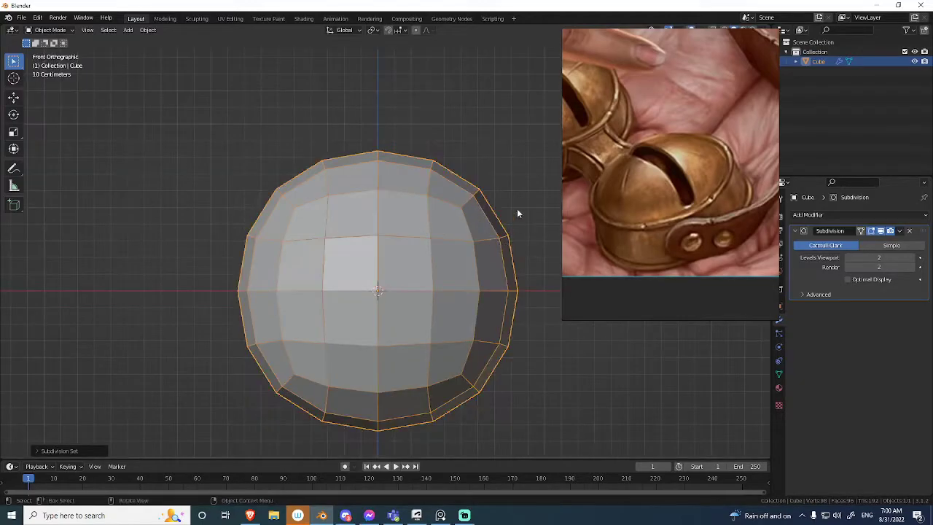
pyautogui.moveTo(409, 232); pyautogui.dragTo(409, 281, button='middle')
pyautogui.press('KP_1')
pyautogui.keyDown('shift'); pyautogui.moveTo(390, 237); pyautogui.dragTo(385, 208, button='middle'); pyautogui.keyUp('shift')
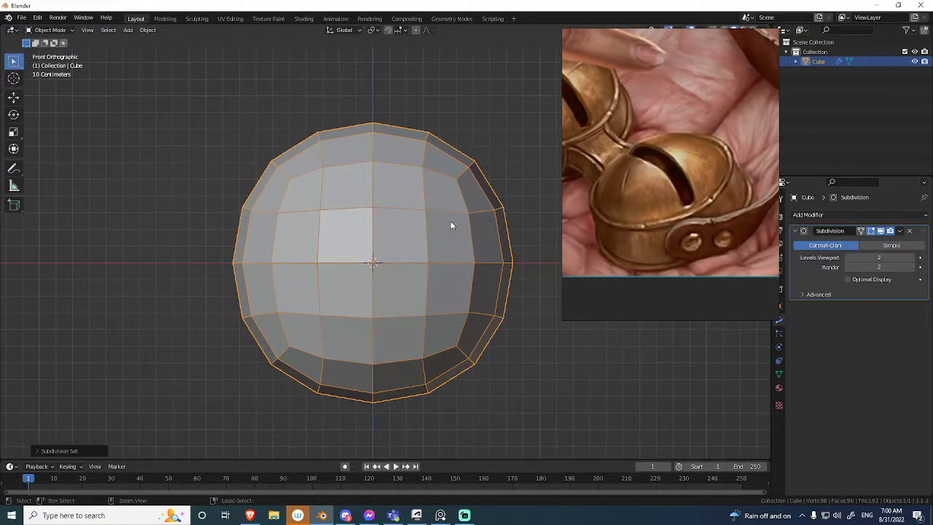
# Set the viewport subdivision to level 5 and check the silhouette with overlays hidden.
pyautogui.hotkey('ctrl', '4')
pyautogui.hotkey('ctrl', '5')
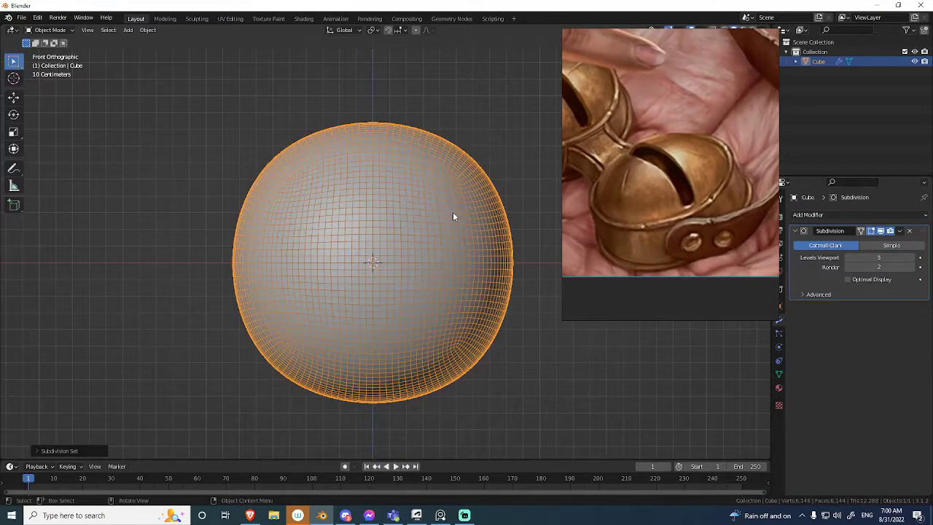
pyautogui.hotkey('shift', 'alt', 'z')
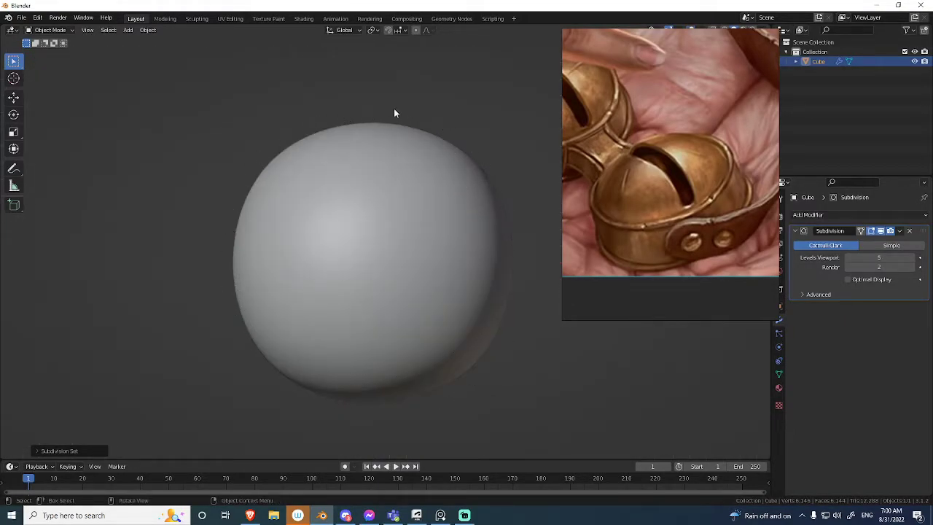
pyautogui.hotkey('shift', 'alt', 'z')
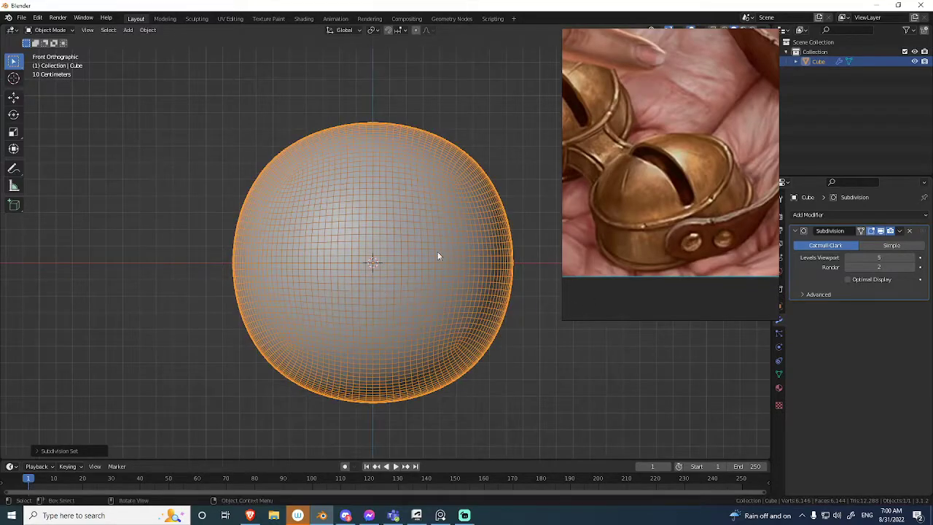
# Compare subdivision levels 2 and 3, settle on level 3, and check the shape from the top.
pyautogui.hotkey('ctrl', '2')
pyautogui.moveTo(419, 193); pyautogui.dragTo(418, 216, button='middle')
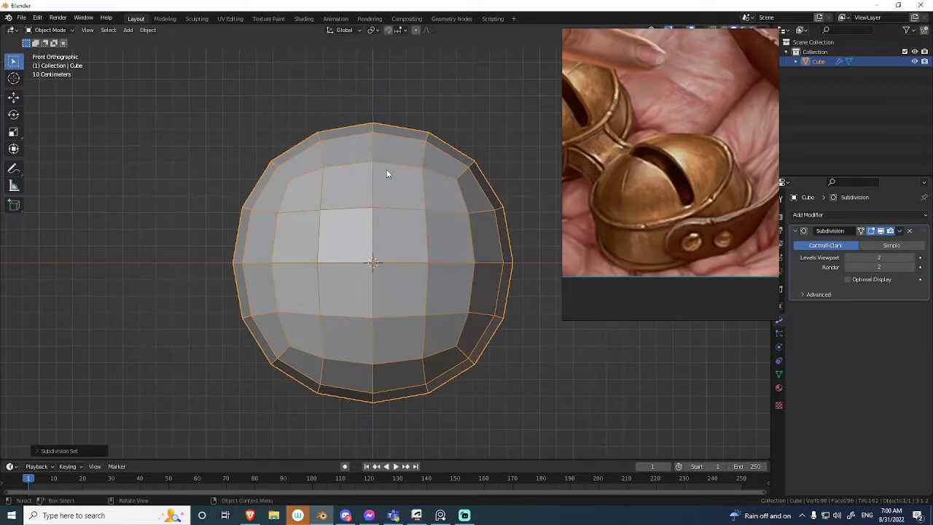
pyautogui.hotkey('ctrl', '3')
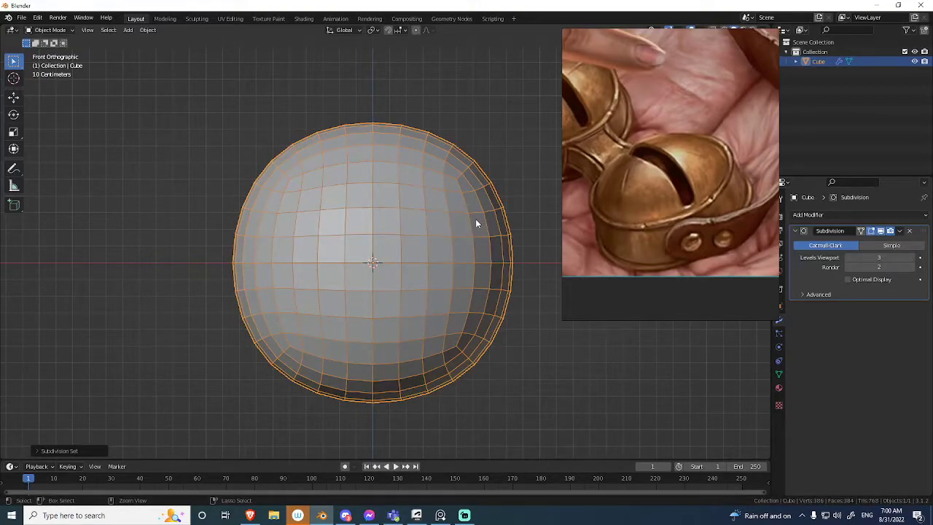
pyautogui.hotkey('ctrl', '2')
pyautogui.hotkey('ctrl', '3')
pyautogui.moveTo(414, 191); pyautogui.dragTo(373, 337, button='middle')
pyautogui.keyDown('shift'); pyautogui.moveTo(365, 263); pyautogui.dragTo(369, 378, button='middle'); pyautogui.keyUp('shift')
pyautogui.hotkey('shift', 'alt', 'z')
pyautogui.hotkey('shift', 'alt', 'z')
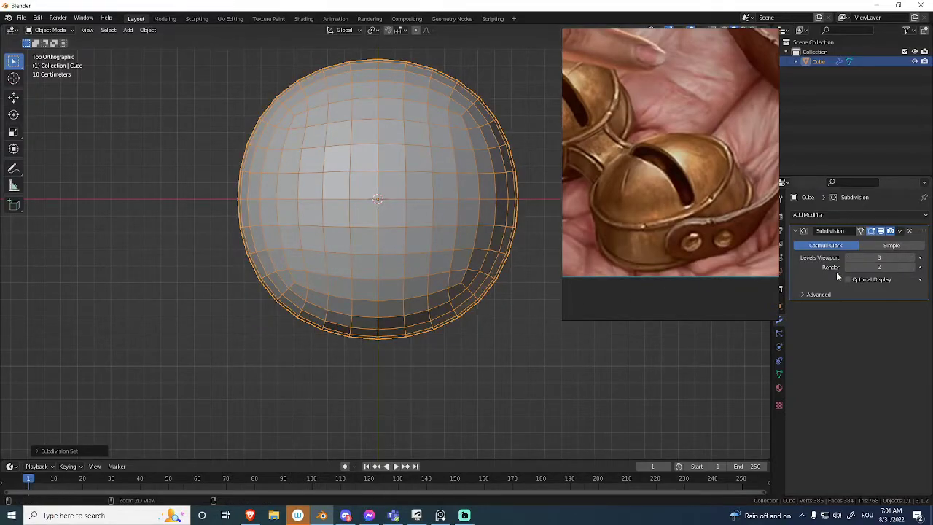
# Apply the Subdivision modifier to the cube and enter Edit Mode.
pyautogui.hotkey('ctrl', 'a')
pyautogui.moveTo(388, 256); pyautogui.dragTo(337, 246, button='middle')
pyautogui.scroll(-3, 382, 198)
pyautogui.scroll(2, 340, 245)
pyautogui.press('Tab')
pyautogui.moveTo(452, 227); pyautogui.dragTo(415, 232, button='middle')
# Apply the To Sphere transform to the whole subdivided mesh with a factor of 1.
pyautogui.hotkey('shift', 'a')
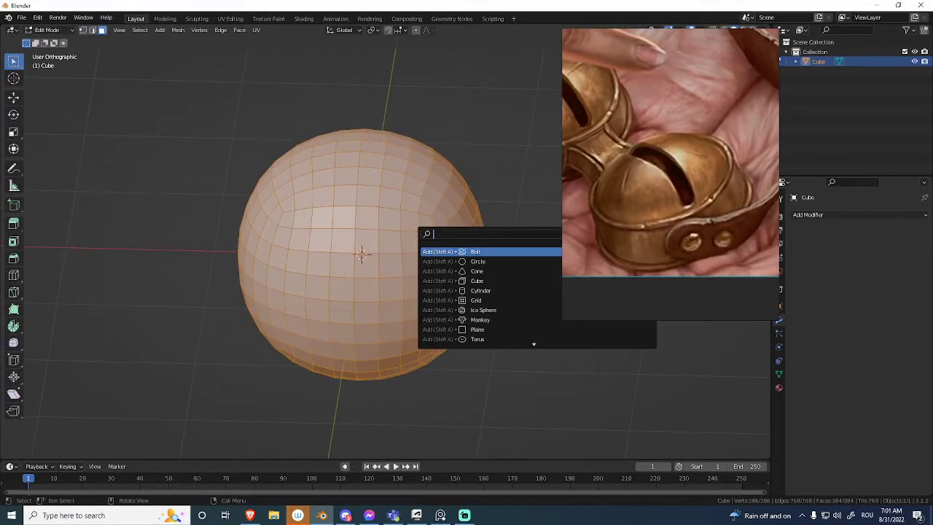
pyautogui.hotkey('shift', 'a')
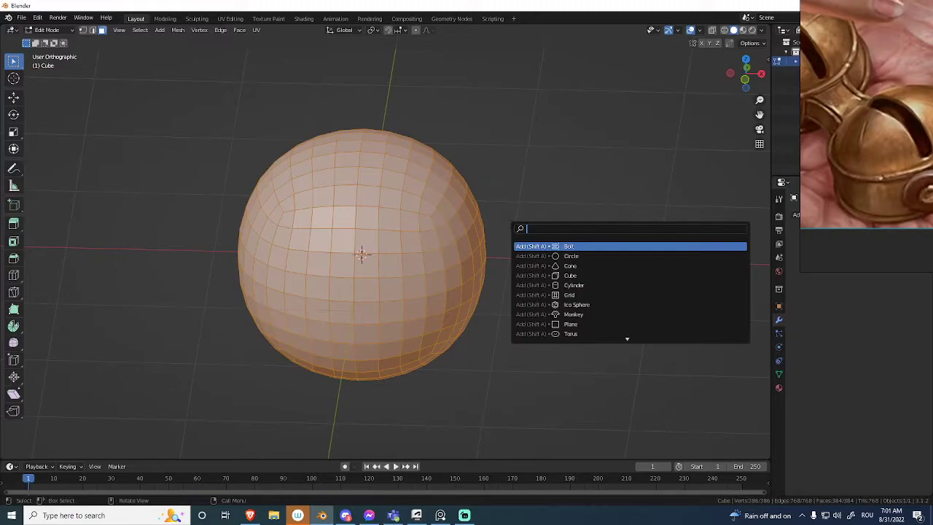
pyautogui.write('to s')
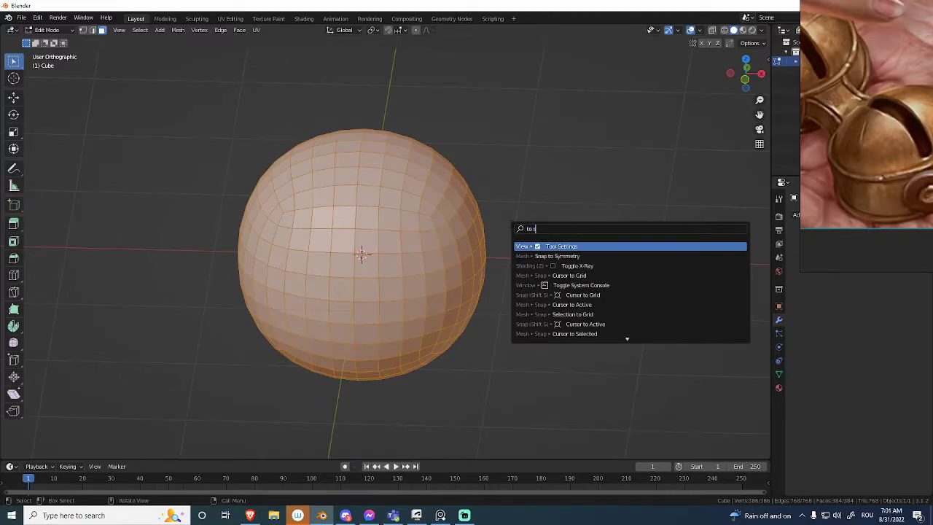
pyautogui.write('phere')
pyautogui.press('Down')
pyautogui.press('Up')
pyautogui.press('Down')
pyautogui.press('Down')
pyautogui.press('Up')
pyautogui.press('Up')
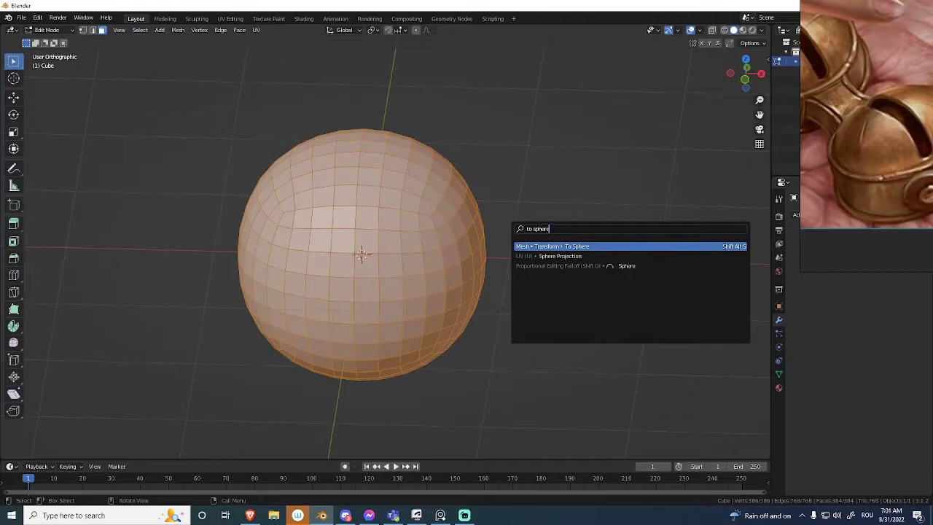
pyautogui.press('Return')
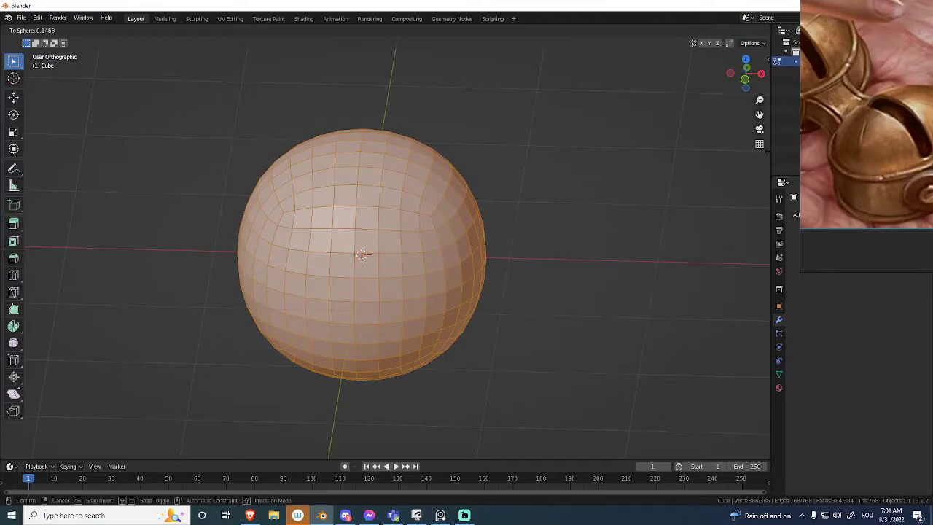
pyautogui.click(510, 240)
pyautogui.click(42, 451)
pyautogui.moveTo(106, 437); pyautogui.dragTo(169, 435)
# Compare the mesh before and after the To Sphere transform from the front and from other angles.
pyautogui.press('KP_1')
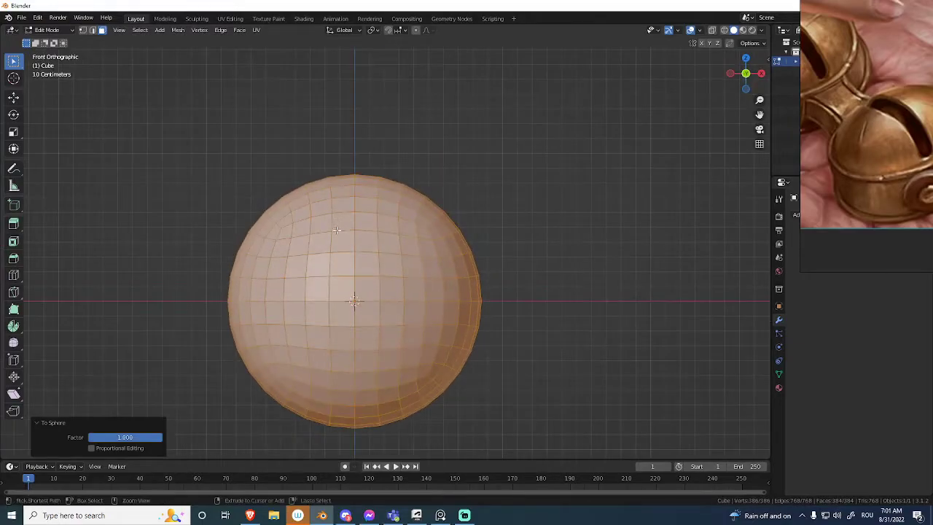
pyautogui.hotkey('ctrl', 'z')
pyautogui.hotkey('ctrl', 'shift', 'z')
pyautogui.hotkey('ctrl', 'z')
pyautogui.hotkey('ctrl', 'shift', 'z')
pyautogui.hotkey('ctrl', 'z')
pyautogui.hotkey('ctrl', 'shift', 'z')
pyautogui.hotkey('ctrl', 'z')
pyautogui.hotkey('ctrl', 'shift', 'z')
pyautogui.hotkey('ctrl', 'z')
pyautogui.hotkey('ctrl', 'shift', 'z')
pyautogui.keyDown('ctrl'); pyautogui.moveTo(437, 216); pyautogui.dragTo(412, 269, button='middle'); pyautogui.keyUp('ctrl')
pyautogui.moveTo(460, 205); pyautogui.dragTo(448, 262, button='middle')
pyautogui.click(516, 249)
pyautogui.keyDown('shift'); pyautogui.moveTo(454, 226); pyautogui.dragTo(473, 285, button='middle'); pyautogui.keyUp('shift')
pyautogui.scroll(2, 489, 274)
# Delete the vertices below the sphere's horizontal middle loop, leaving the upper hemisphere.
pyautogui.moveTo(870, 120); pyautogui.dragTo(696, 144, button='right')
pyautogui.keyDown('alt'); pyautogui.moveTo(470, 211); pyautogui.dragTo(456, 164, button='middle'); pyautogui.keyUp('alt')
pyautogui.keyDown('shift'); pyautogui.moveTo(422, 239); pyautogui.dragTo(433, 166, button='middle'); pyautogui.keyUp('shift')
pyautogui.press('1')
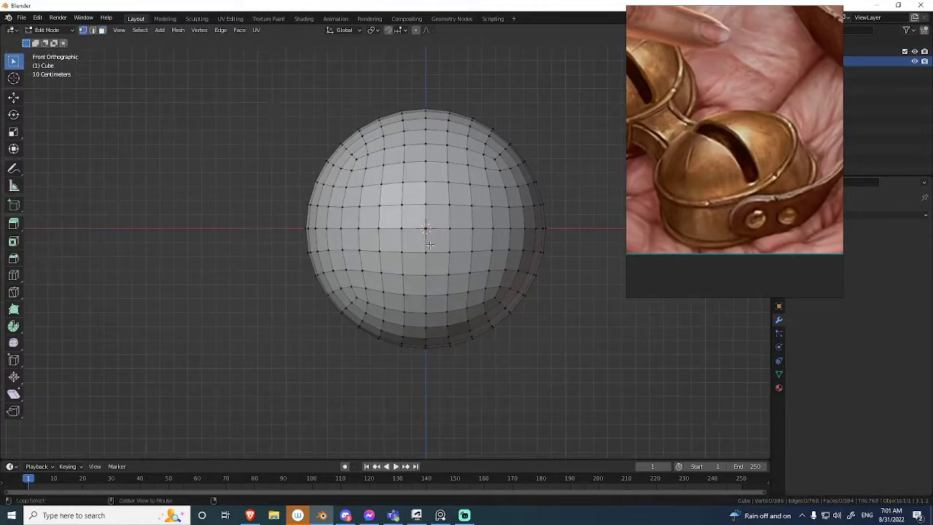
pyautogui.hotkey('alt', 'z')
pyautogui.moveTo(293, 241); pyautogui.dragTo(574, 360)
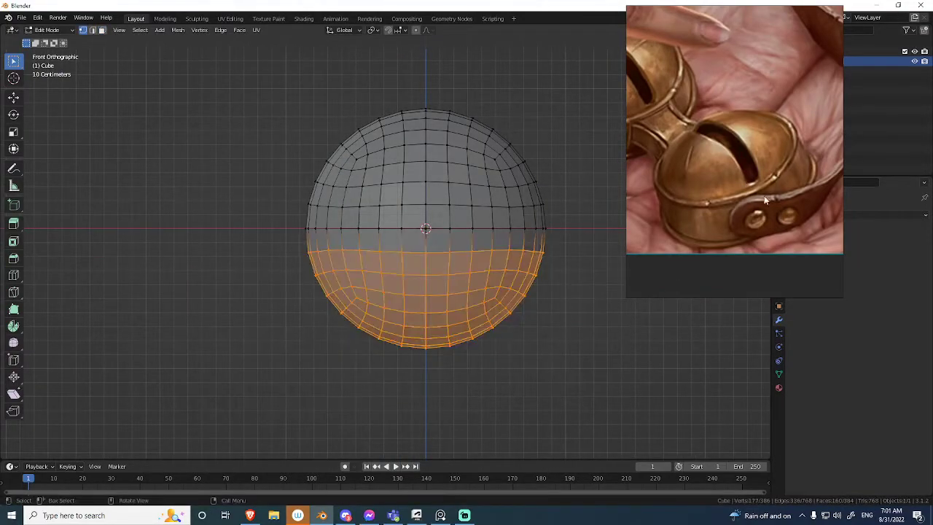
pyautogui.press('x')
pyautogui.click(487, 162)
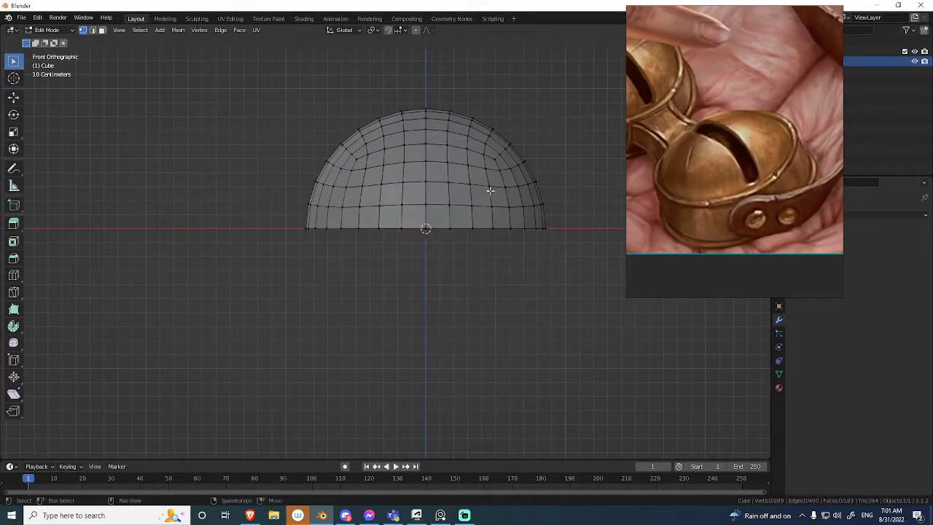
# Flatten the hemisphere in Object Mode by scaling it along Z to about 0.66.
pyautogui.keyDown('shift'); pyautogui.moveTo(492, 188); pyautogui.dragTo(469, 236, button='middle'); pyautogui.keyUp('shift')
pyautogui.press('a')
pyautogui.press('Tab')
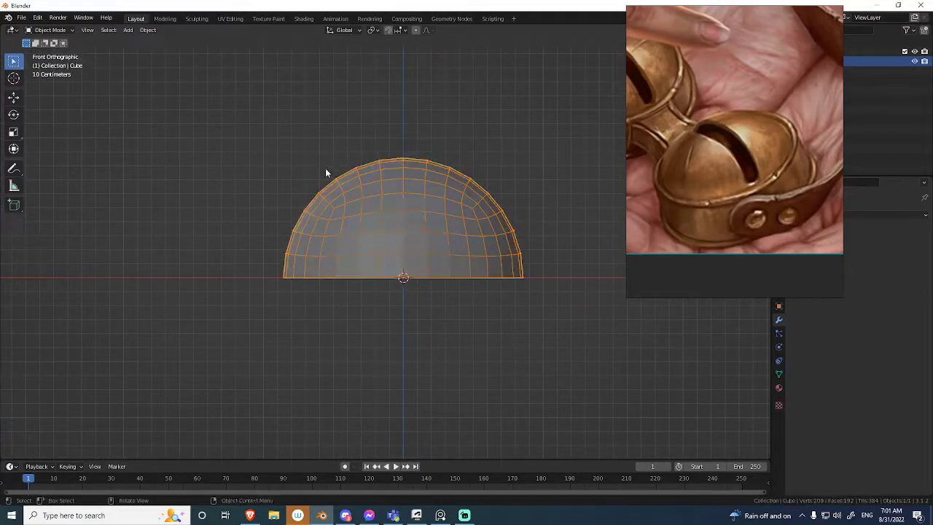
pyautogui.press('s')
pyautogui.press('z')
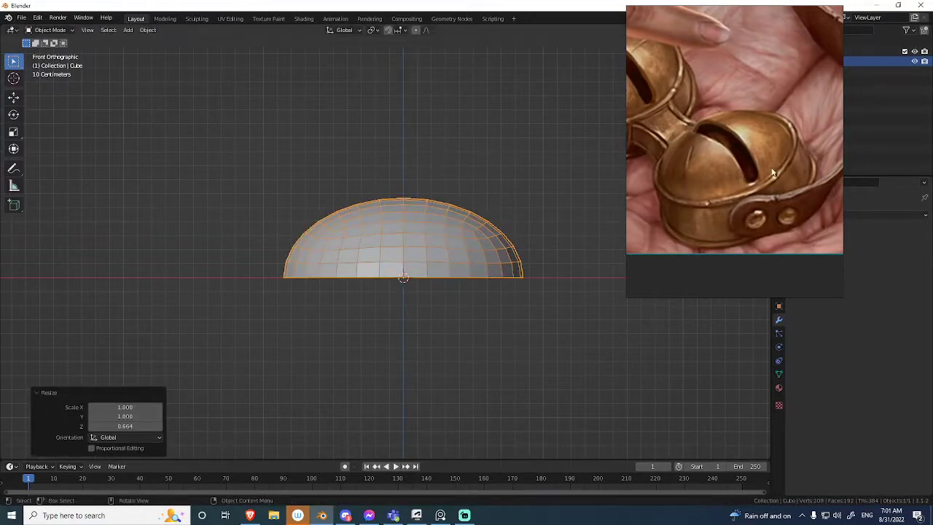
pyautogui.moveTo(494, 188); pyautogui.dragTo(446, 222, button='middle')
# Scale the dome up along Z by about 1.1 and check it from the top.
pyautogui.press('KP_1')
pyautogui.press('s')
pyautogui.press('z')
pyautogui.click(475, 152)
pyautogui.moveTo(475, 152); pyautogui.dragTo(392, 172, button='middle')
pyautogui.press('KP_7')
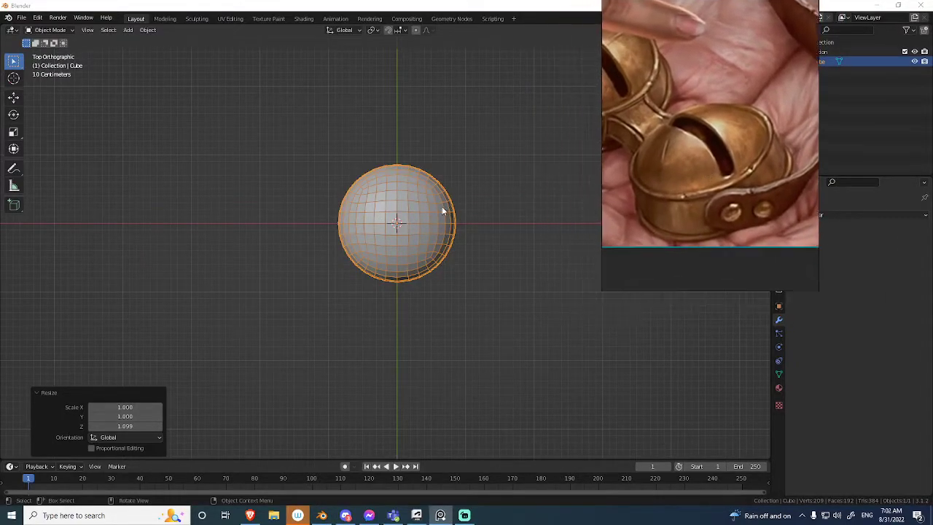
# Place the reference image beside the dome and move the whole mesh about 1.5 m along X in Edit Mode.
pyautogui.moveTo(736, 180); pyautogui.dragTo(161, 238, button='right')
pyautogui.keyDown('shift'); pyautogui.moveTo(412, 237); pyautogui.dragTo(457, 240, button='middle'); pyautogui.keyUp('shift')
pyautogui.click(842, 216)
pyautogui.hotkey('ctrl', 'Tab')
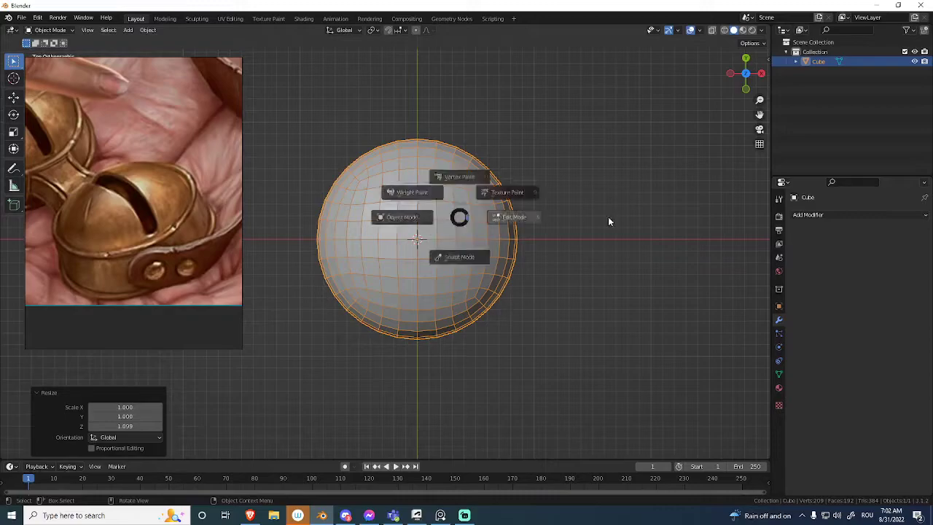
pyautogui.click(429, 217)
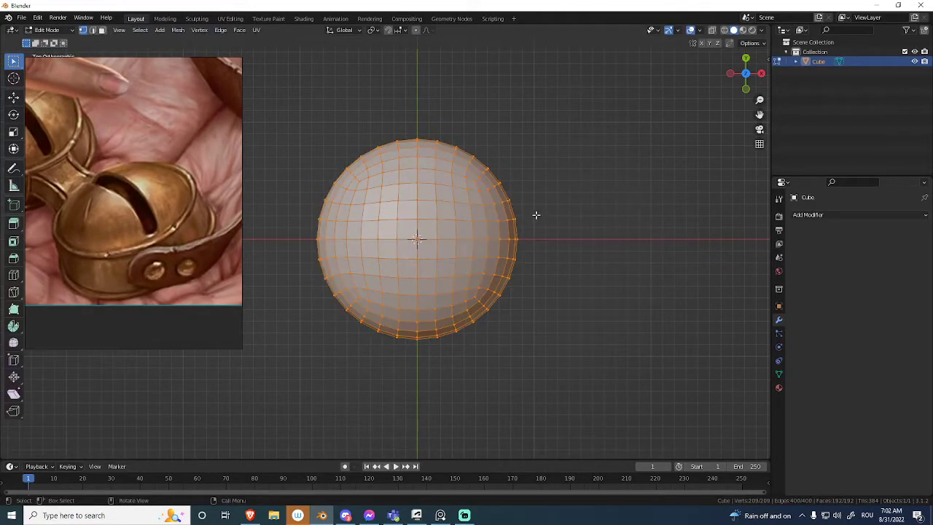
pyautogui.keyDown('shift'); pyautogui.moveTo(537, 216); pyautogui.dragTo(518, 216, button='middle'); pyautogui.keyUp('shift')
pyautogui.press('g')
pyautogui.press('x')
pyautogui.click(607, 239)
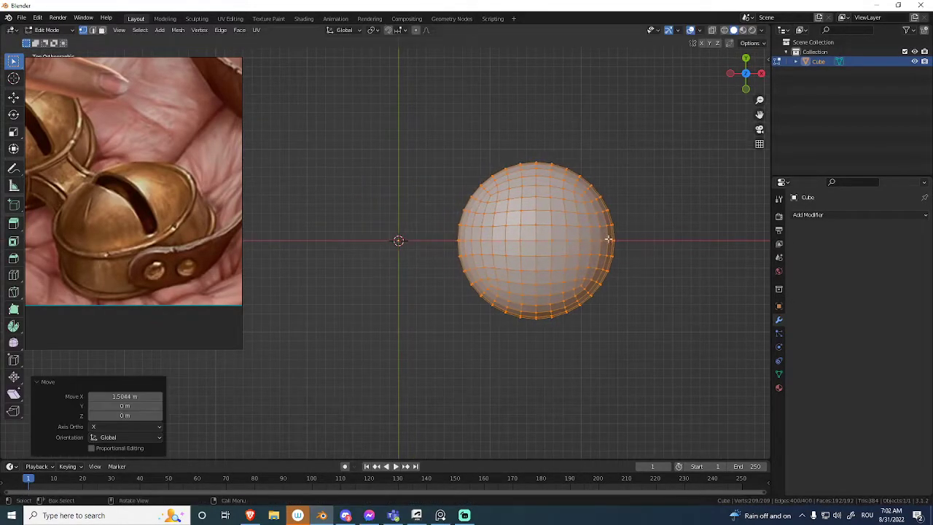
# Return to Object Mode and add a Mirror modifier across the X axis to the dome.
pyautogui.click(609, 239)
pyautogui.click(837, 214)
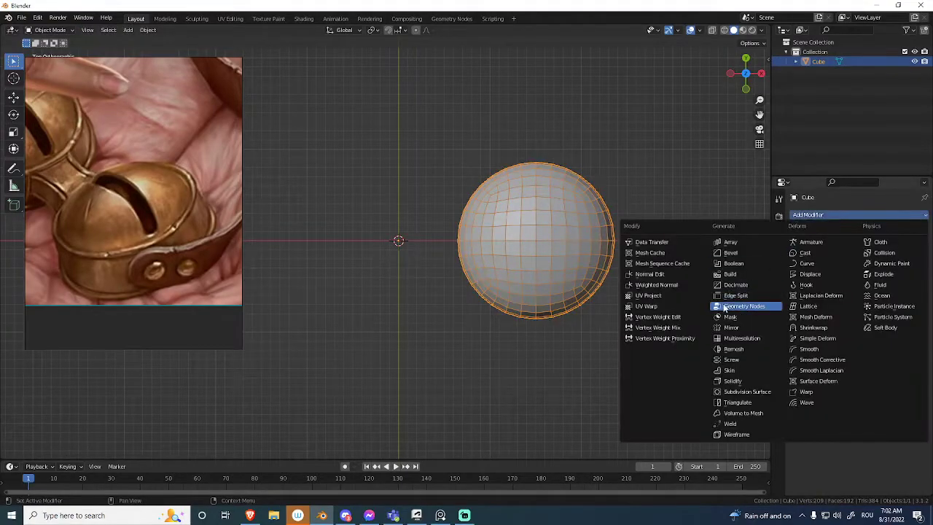
pyautogui.click(744, 330)
pyautogui.keyDown('shift'); pyautogui.moveTo(488, 270); pyautogui.dragTo(597, 260, button='middle'); pyautogui.keyUp('shift')
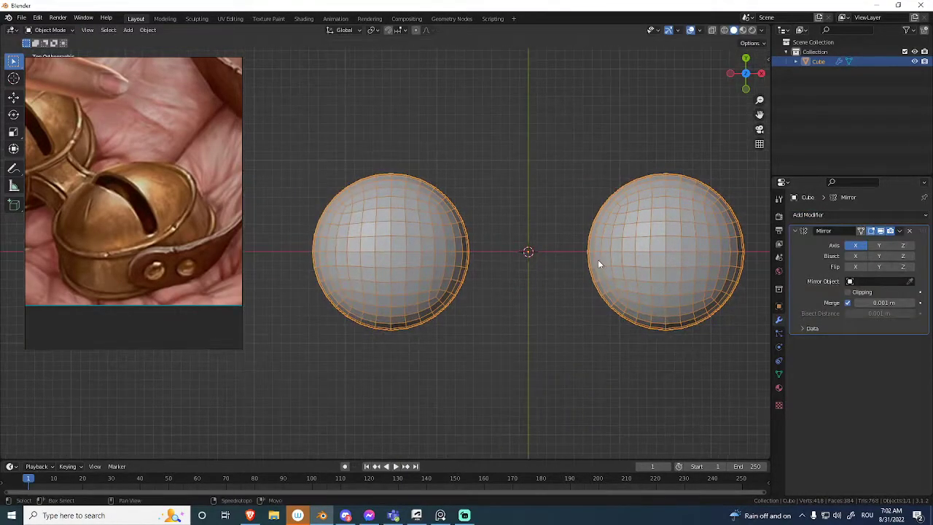
# Reframe the reference image to examine both bells and the strap connecting them.
pyautogui.moveTo(97, 193); pyautogui.dragTo(148, 220)
pyautogui.moveTo(148, 217); pyautogui.dragTo(179, 220, button='right')
pyautogui.moveTo(129, 199); pyautogui.dragTo(213, 239, button='middle')
pyautogui.moveTo(213, 239); pyautogui.dragTo(153, 212, button='right')
pyautogui.moveTo(153, 212)
pyautogui.mouseDown(button='middle')
pyautogui.moveTo(160, 216)
pyautogui.moveTo(144, 213)
pyautogui.mouseUp(button='middle')
pyautogui.scroll(-2, 144, 214)
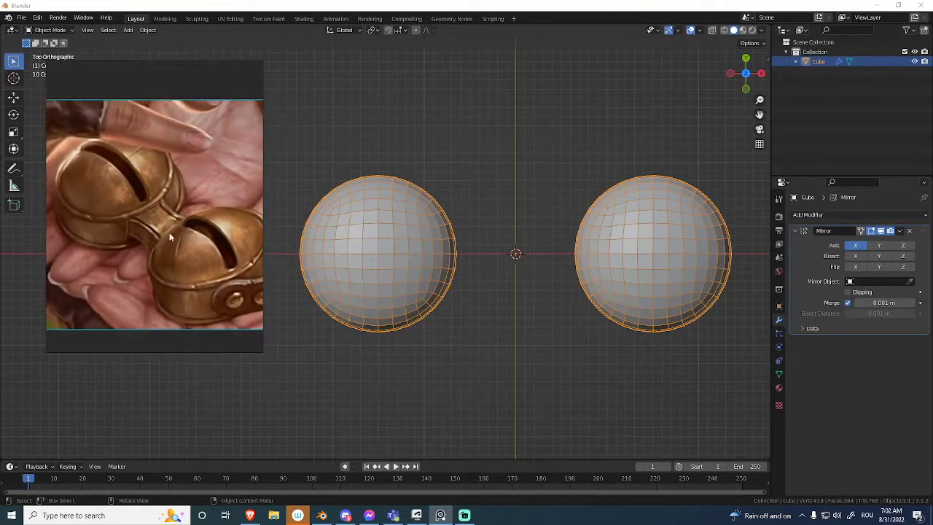
# Raise the whole dome mesh about 0.61 m along Z in Edit Mode from the front view.
pyautogui.keyDown('shift'); pyautogui.moveTo(545, 255); pyautogui.dragTo(494, 226, button='middle'); pyautogui.keyUp('shift')
pyautogui.press('Tab')
pyautogui.moveTo(677, 219); pyautogui.dragTo(554, 197, button='middle')
pyautogui.press('g')
pyautogui.press('z')
pyautogui.click(593, 149)
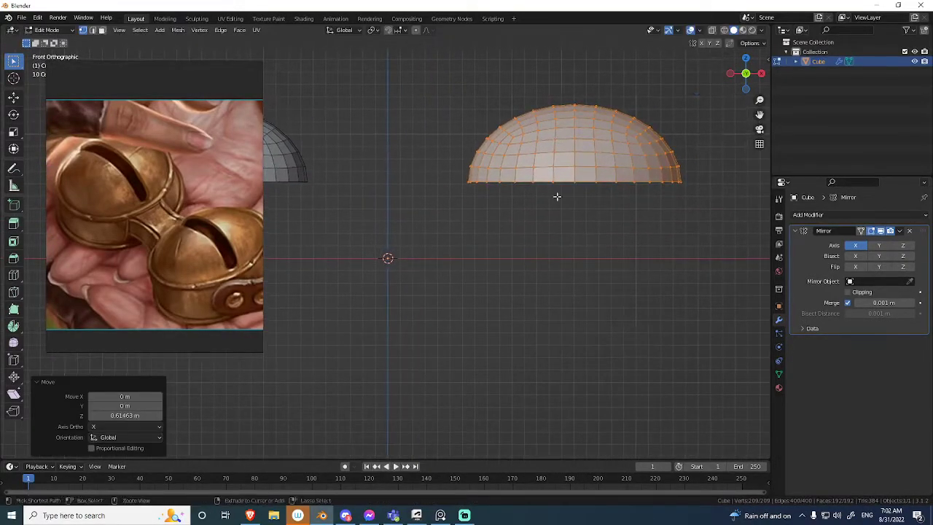
# Extrude the dome's open bottom edge loop about 0.41 m downward along Z.
pyautogui.scroll(1, 597, 166)
pyautogui.keyDown('alt'); pyautogui.click(597, 165); pyautogui.keyUp('alt')
pyautogui.press('e')
pyautogui.press('z')
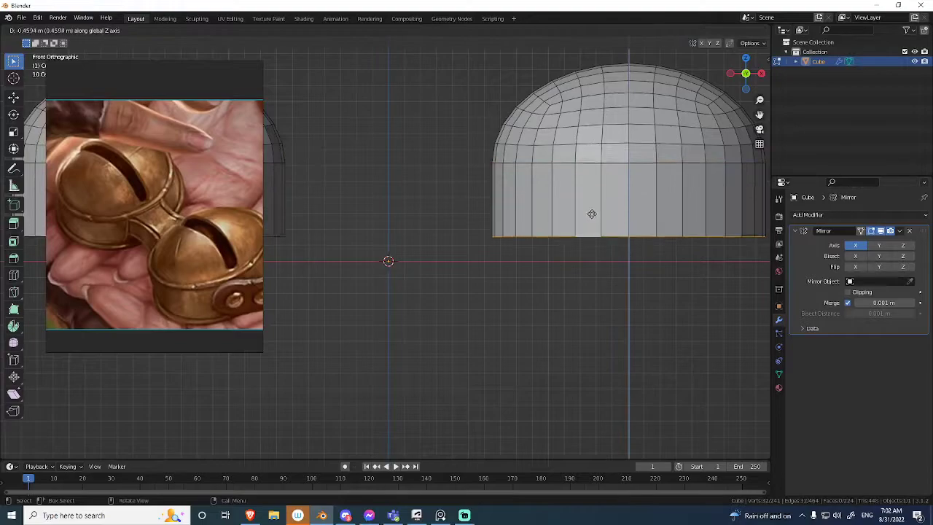
pyautogui.click(591, 204)
# Scale the extruded bottom edge loop up to about 1.056 so the bell's wall flares outward.
pyautogui.moveTo(592, 203); pyautogui.dragTo(561, 244, button='middle')
pyautogui.scroll(-3, 561, 244)
pyautogui.moveTo(522, 290); pyautogui.dragTo(604, 208, button='middle')
pyautogui.scroll(2, 604, 208)
pyautogui.press('s')
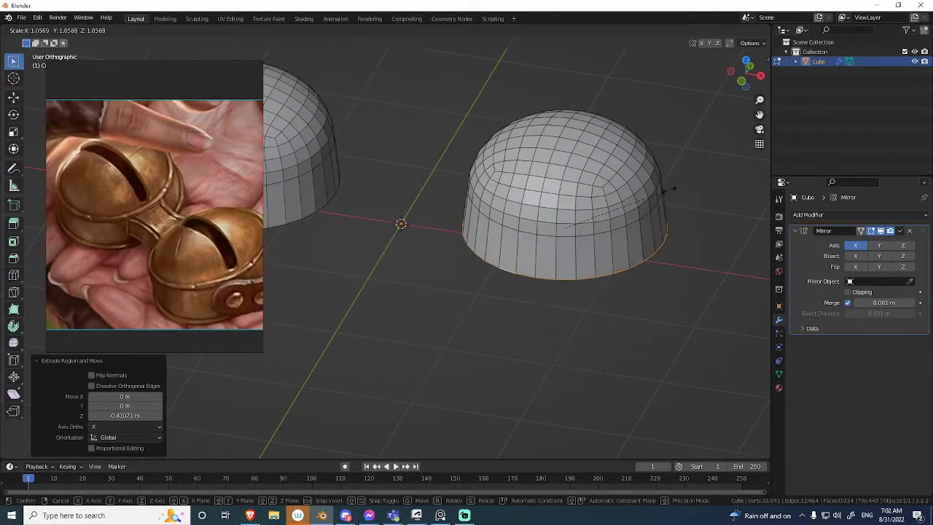
pyautogui.click(664, 190)
pyautogui.press('KP_1')
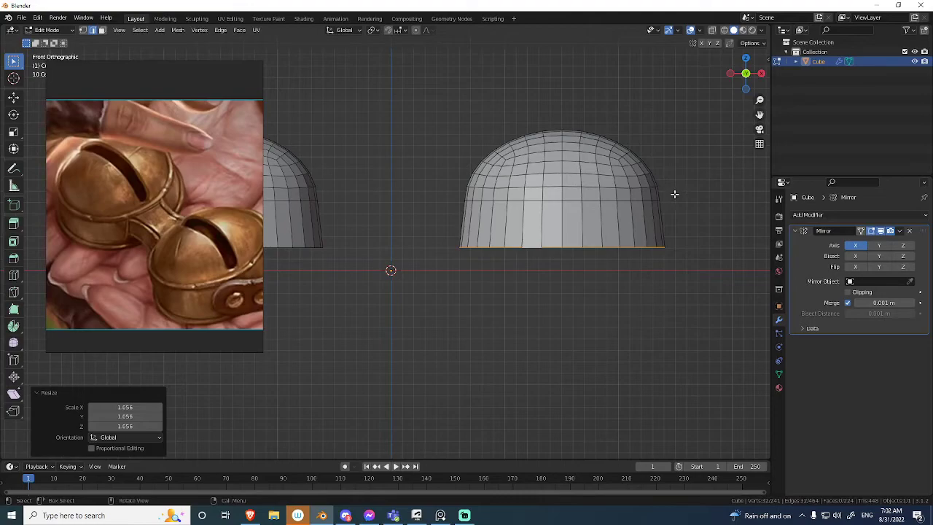
# Move the whole bell mesh about 0.21 m along X toward the mirror center from the top view.
pyautogui.press('Tab')
pyautogui.moveTo(510, 203); pyautogui.dragTo(523, 223, button='middle')
pyautogui.scroll(-4, 525, 240)
pyautogui.moveTo(531, 271); pyautogui.dragTo(523, 268, button='middle')
pyautogui.press('Tab')
pyautogui.scroll(2, 567, 250)
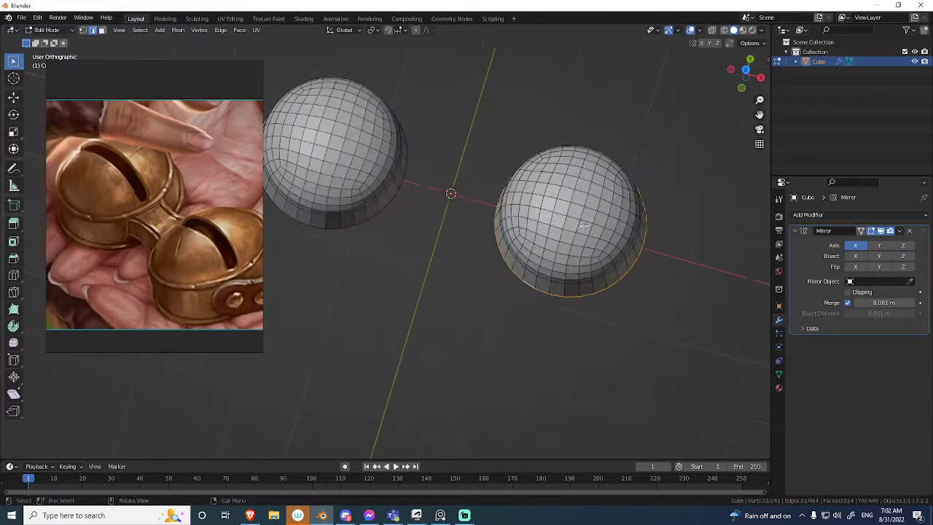
pyautogui.press('a')
pyautogui.press('KP_7')
pyautogui.keyDown('shift'); pyautogui.moveTo(576, 252); pyautogui.dragTo(574, 278, button='middle'); pyautogui.keyUp('shift')
pyautogui.press('g')
pyautogui.moveTo(574, 243); pyautogui.dragTo(573, 244, button='middle')
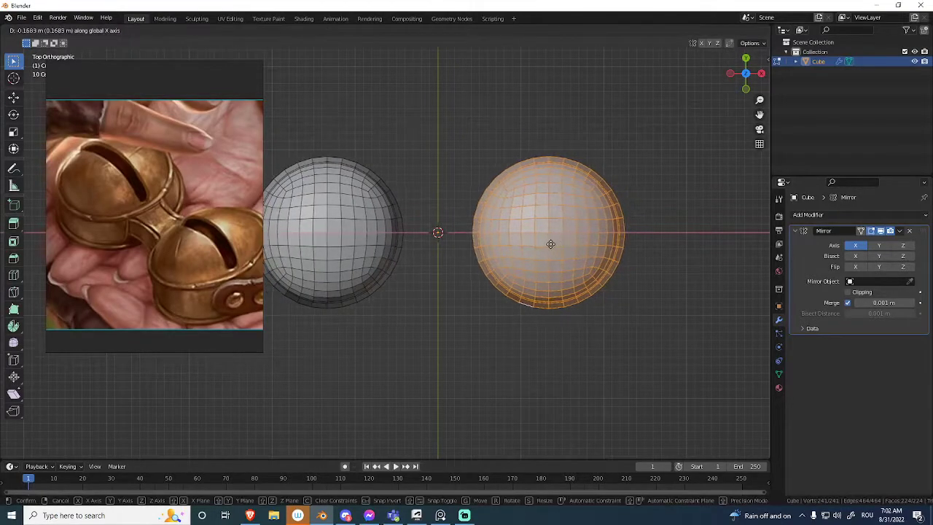
pyautogui.click(517, 247)
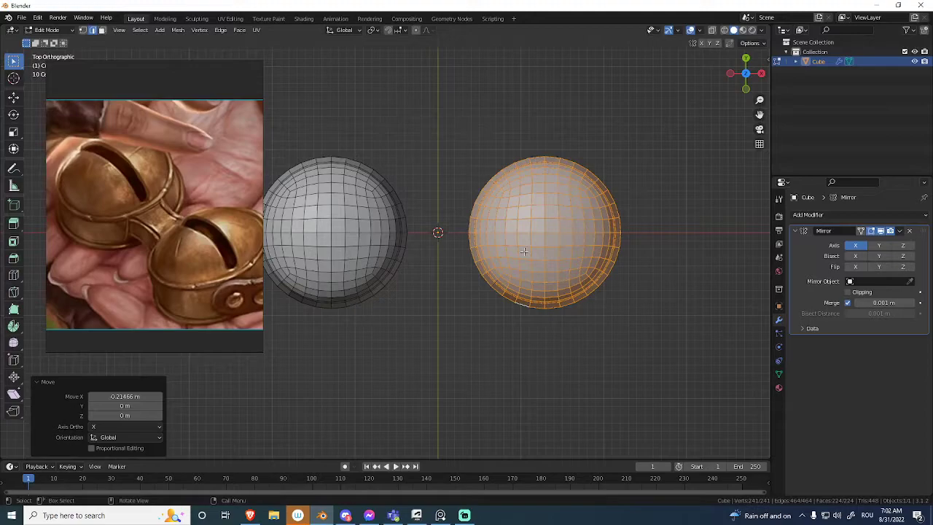
# Duplicate the bell's bottom rim loop and the loop at the dome's base in place, and separate them into a new object.
pyautogui.moveTo(484, 225); pyautogui.dragTo(512, 226, button='middle')
pyautogui.keyDown('shift'); pyautogui.moveTo(593, 205); pyautogui.dragTo(583, 175, button='middle'); pyautogui.keyUp('shift')
pyautogui.keyDown('shift'); pyautogui.moveTo(558, 226); pyautogui.dragTo(547, 204, button='middle'); pyautogui.keyUp('shift')
pyautogui.moveTo(646, 199); pyautogui.dragTo(542, 230, button='middle')
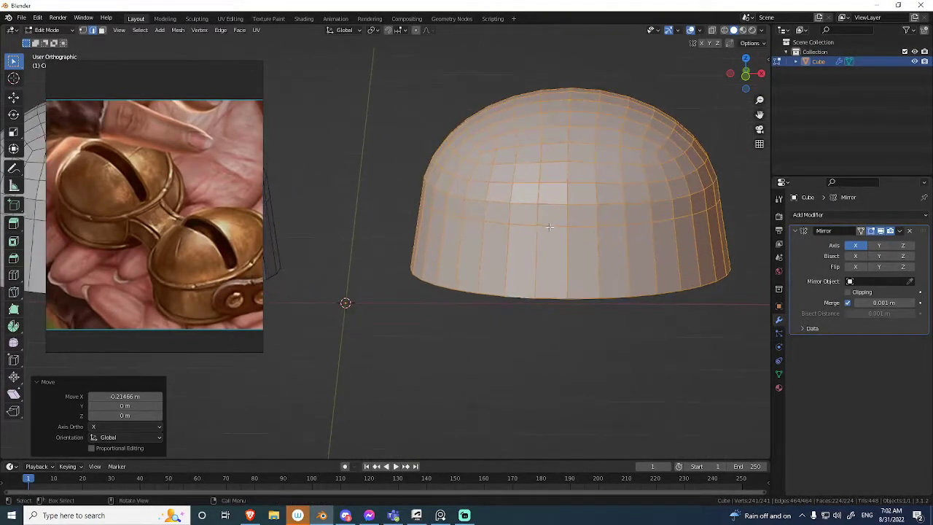
pyautogui.keyDown('alt'); pyautogui.click(543, 230); pyautogui.keyUp('alt')
pyautogui.moveTo(548, 291); pyautogui.dragTo(582, 293, button='middle')
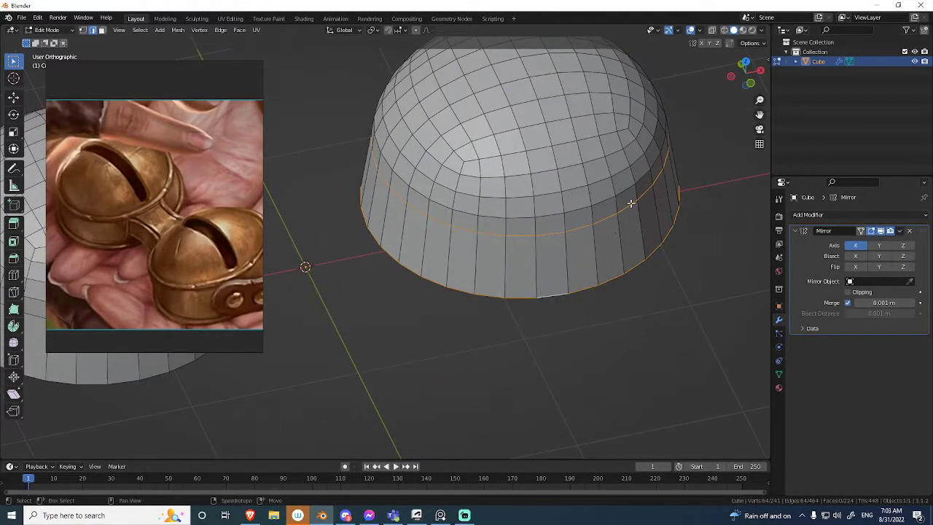
pyautogui.hotkey('alt', 'z')
pyautogui.hotkey('alt', 'z')
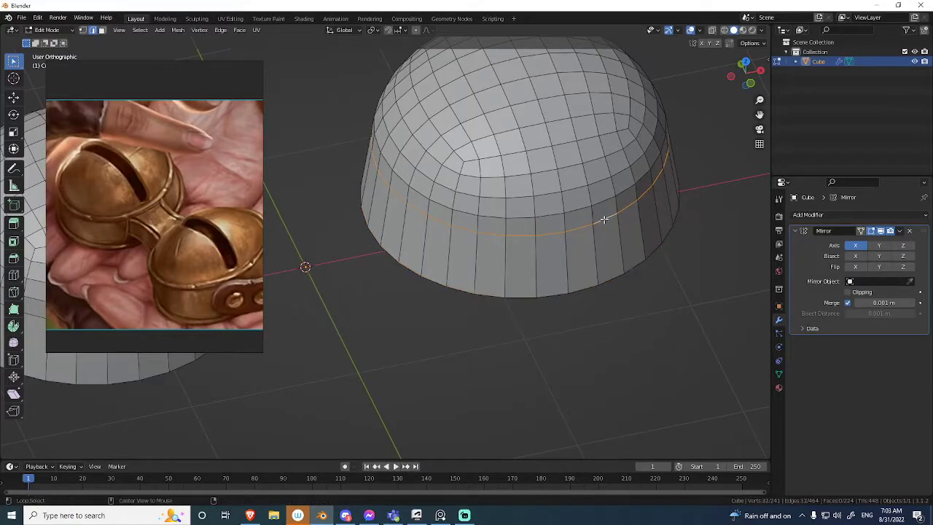
pyautogui.hotkey('shift', 'd')
pyautogui.rightClick(668, 235)
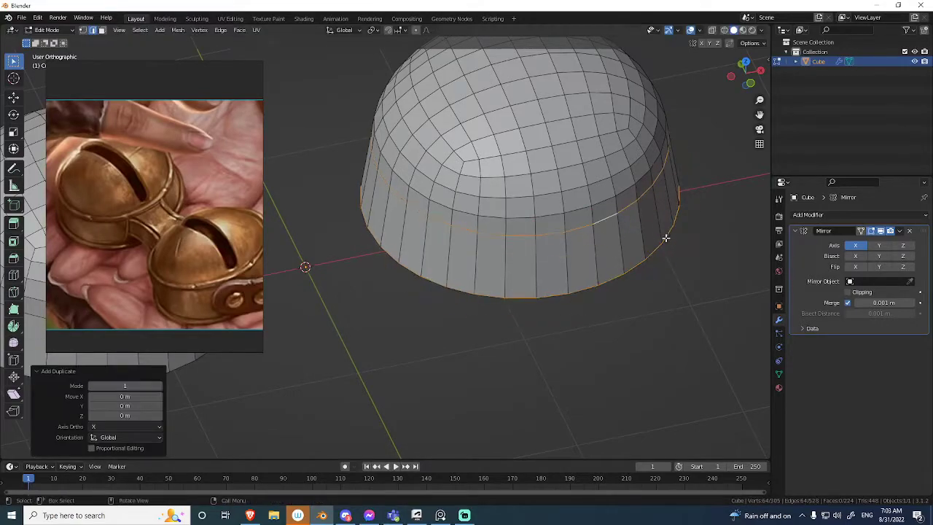
pyautogui.press('p')
pyautogui.click(675, 228)
pyautogui.press('Tab')
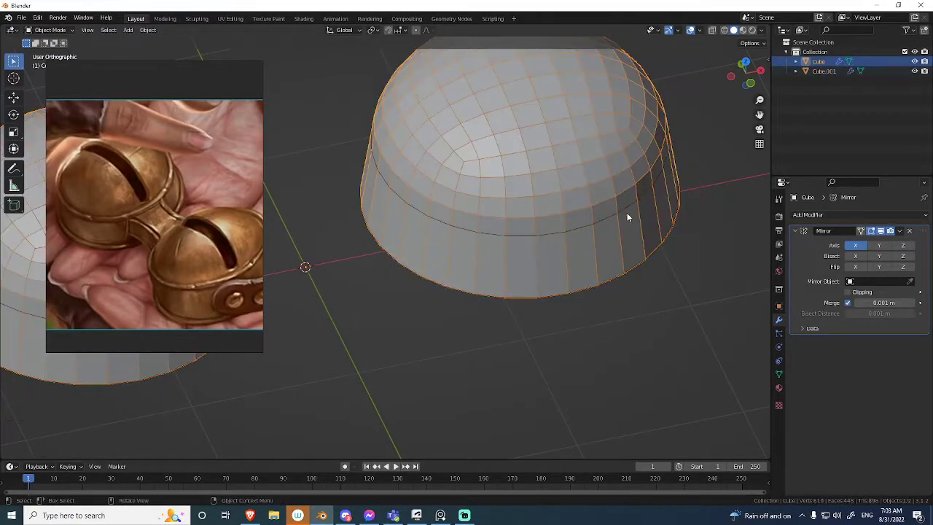
# Select the separated edge loops object and convert it to a curve.
pyautogui.click(625, 207)
pyautogui.keyDown('ctrl'); pyautogui.moveTo(623, 210); pyautogui.dragTo(613, 242, button='middle'); pyautogui.keyUp('ctrl')
pyautogui.keyDown('ctrl'); pyautogui.moveTo(613, 242); pyautogui.dragTo(591, 218, button='middle'); pyautogui.keyUp('ctrl')
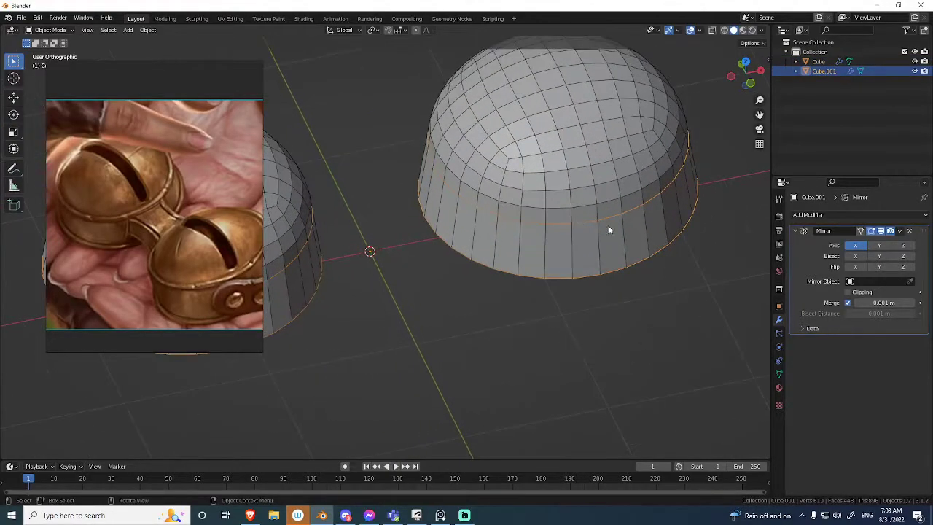
pyautogui.rightClick(599, 223)
pyautogui.moveTo(588, 235)
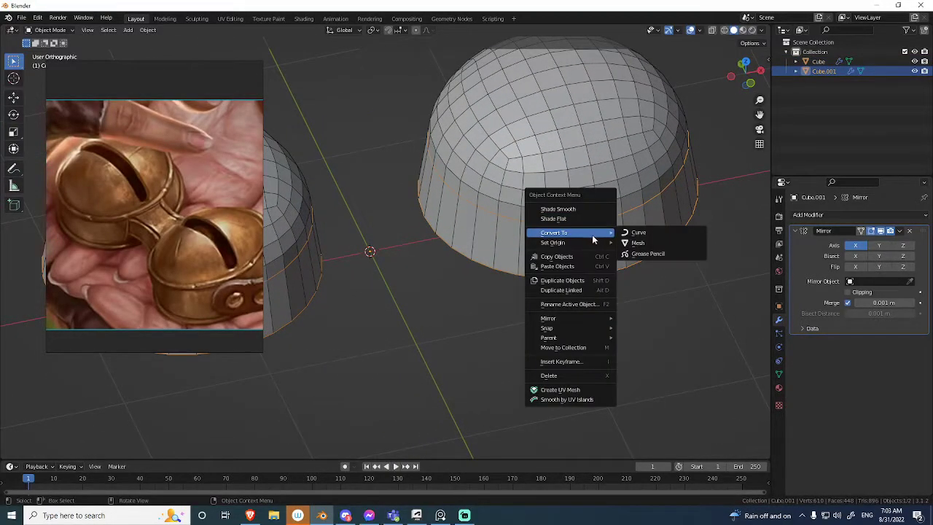
pyautogui.click(636, 233)
# Check the converted curve loops with X-ray display and a temporary shift away from the bells.
pyautogui.click(647, 200)
pyautogui.click(649, 199)
pyautogui.hotkey('alt', 'z')
pyautogui.click(651, 199)
pyautogui.click(651, 198)
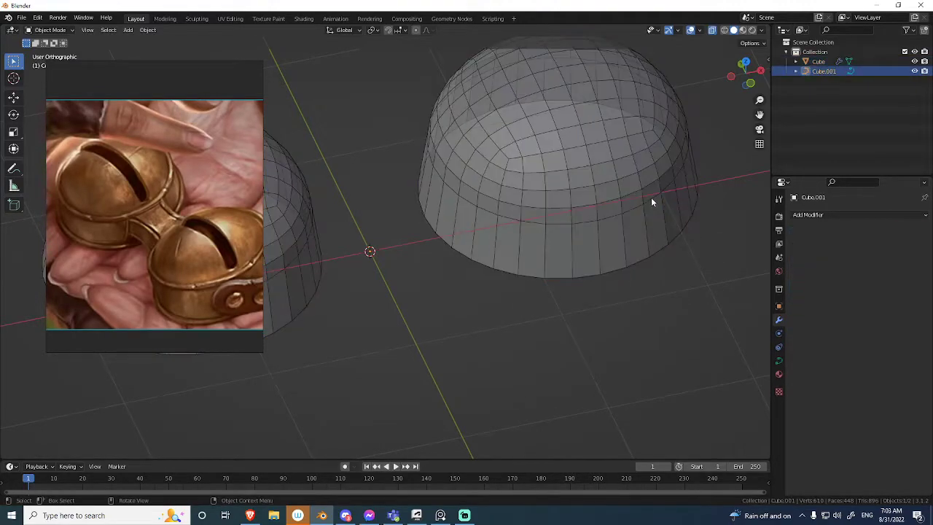
pyautogui.hotkey('alt', 'z')
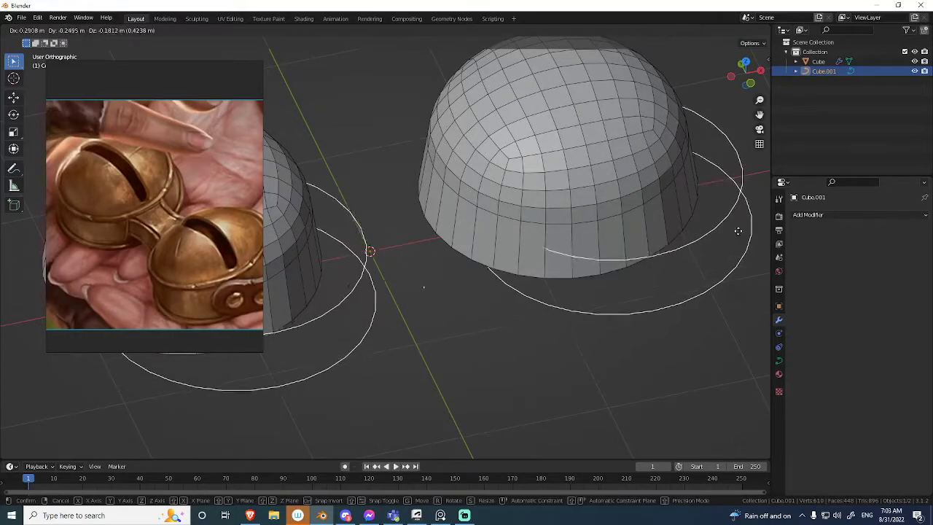
# Give the rim curve loops a round bevel with a depth of 0.04 m.
pyautogui.click(779, 360)
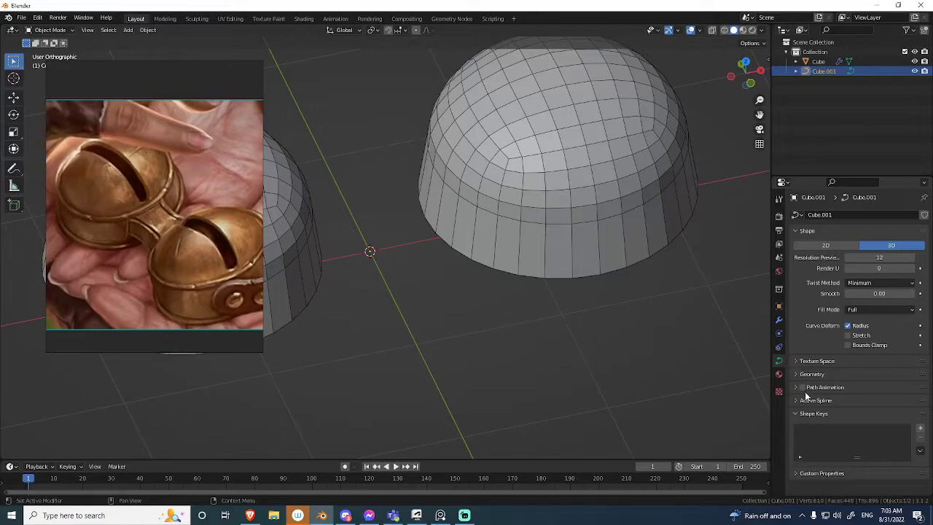
pyautogui.click(796, 375)
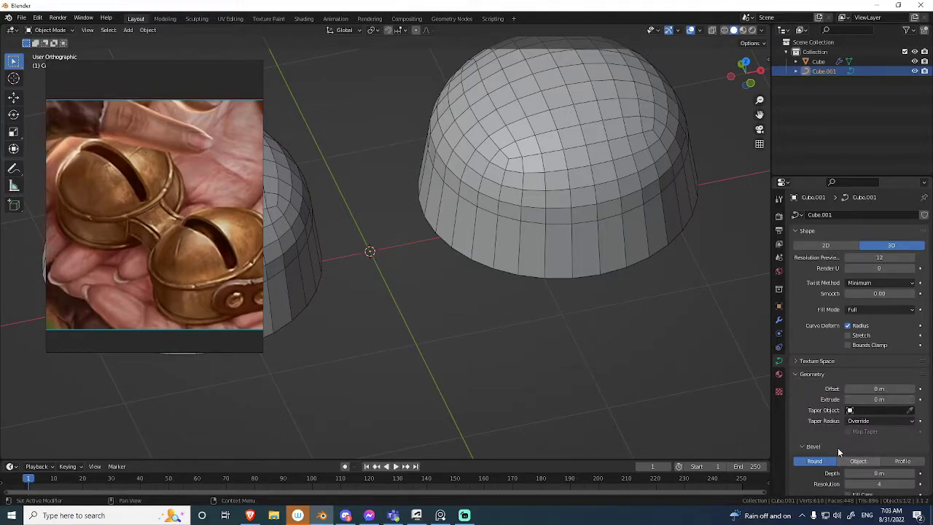
pyautogui.scroll(-3, 840, 457)
pyautogui.moveTo(870, 379); pyautogui.dragTo(902, 379)
pyautogui.hotkey('shift', 'alt', 'z')
pyautogui.moveTo(624, 248); pyautogui.dragTo(602, 237, button='middle')
pyautogui.moveTo(745, 284); pyautogui.dragTo(576, 244, button='middle')
pyautogui.scroll(2, 581, 233)
pyautogui.scroll(2, 581, 233)
pyautogui.keyDown('shift'); pyautogui.moveTo(662, 275); pyautogui.dragTo(551, 272, button='middle'); pyautogui.keyUp('shift')
pyautogui.hotkey('alt', 'shift', 'z')
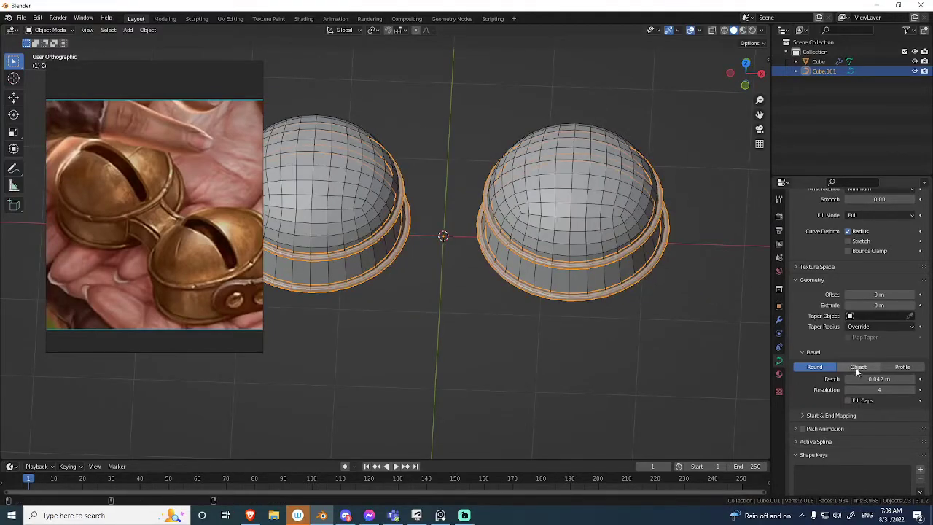
pyautogui.moveTo(867, 379); pyautogui.dragTo(857, 384)
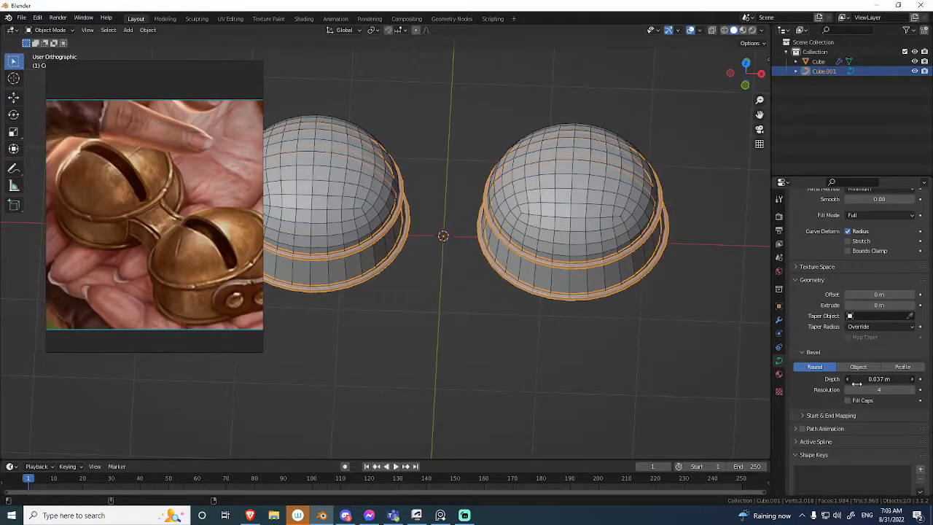
# Examine the beveled rims around both bells from several angles, with overlays and wireframe display switched on and off.
pyautogui.click(660, 339)
pyautogui.hotkey('alt', 'shift', 'z')
pyautogui.moveTo(546, 295)
pyautogui.mouseDown(button='middle')
pyautogui.moveTo(542, 187)
pyautogui.moveTo(551, 306)
pyautogui.mouseUp(button='middle')
pyautogui.hotkey('shift', 'z')
pyautogui.hotkey('shift', 'z')
pyautogui.hotkey('alt', 'shift', 'z')
pyautogui.keyDown('shift'); pyautogui.moveTo(516, 227); pyautogui.dragTo(548, 219, button='middle'); pyautogui.keyUp('shift')
pyautogui.scroll(3, 550, 240)
pyautogui.keyDown('shift'); pyautogui.moveTo(585, 258); pyautogui.dragTo(580, 239, button='middle'); pyautogui.keyUp('shift')
pyautogui.click(578, 248)
pyautogui.press('Tab')
pyautogui.click(573, 250)
pyautogui.press('Tab')
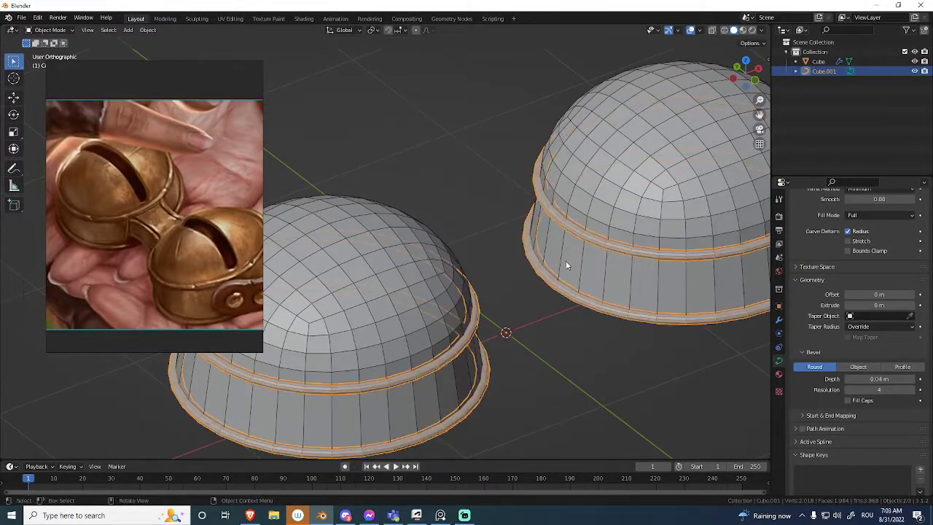
# Separate the two lower-wall faces that face the other bell into a new object.
pyautogui.click(565, 261)
pyautogui.press('Tab')
pyautogui.click(616, 274)
pyautogui.press('3')
pyautogui.click(569, 266)
pyautogui.moveTo(601, 270); pyautogui.dragTo(586, 225, button='middle')
pyautogui.press('p')
pyautogui.click(606, 243)
pyautogui.press('Tab')
pyautogui.click(580, 239)
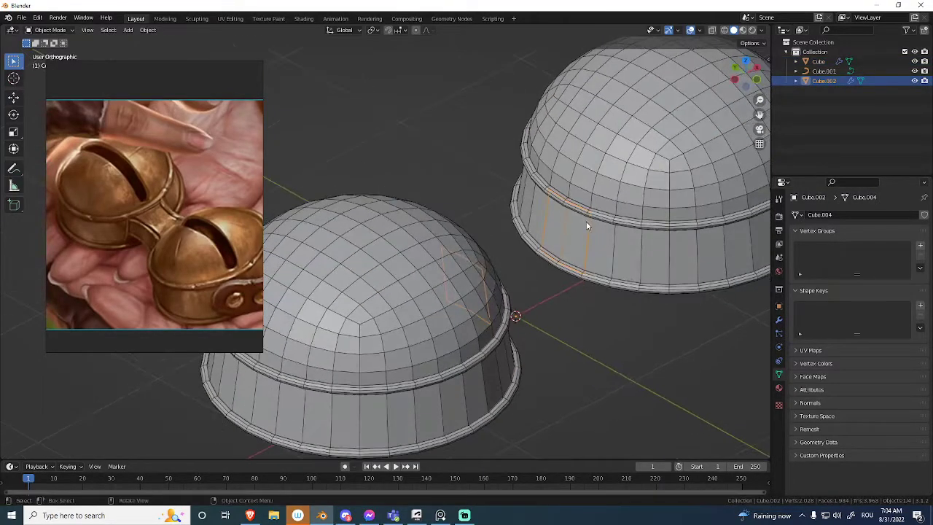
# Inspect the bell mesh in isolation, and undo the separation of its two wall faces.
pyautogui.click(618, 250)
pyautogui.press('h')
pyautogui.hotkey('ctrl', 'z')
pyautogui.press('KP_Divide')
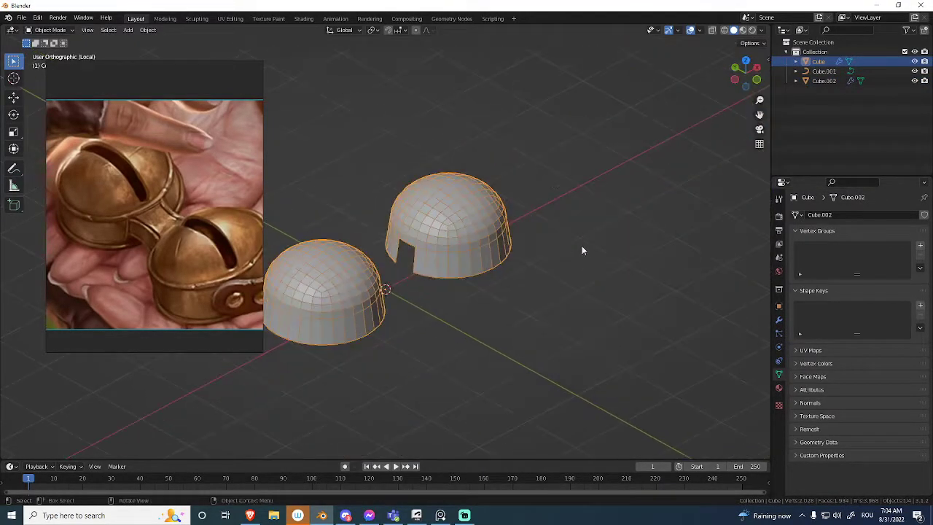
pyautogui.press('KP_Divide')
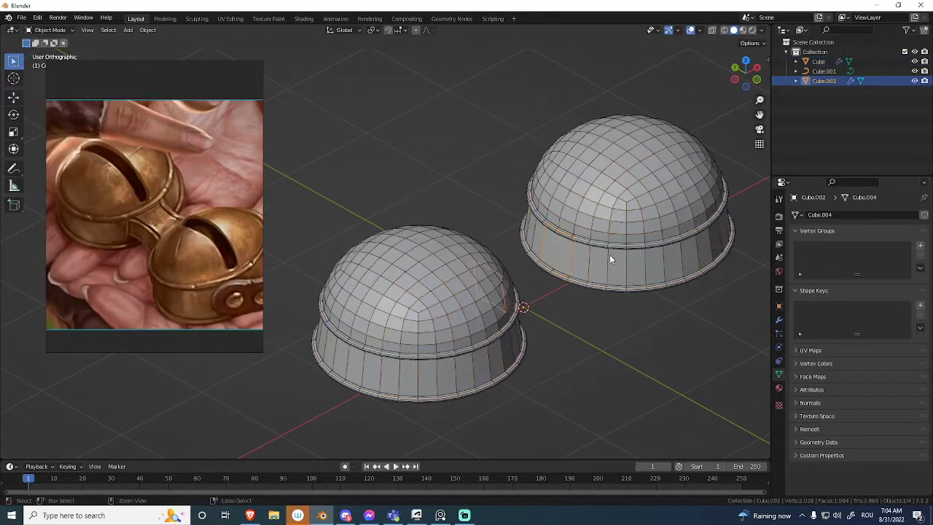
pyautogui.hotkey('ctrl', 'z')
pyautogui.hotkey('ctrl', 'z')
pyautogui.hotkey('ctrl', 'z')
# Duplicate the two selected wall faces in place and separate the copy into a new object.
pyautogui.moveTo(582, 256); pyautogui.dragTo(597, 265, button='middle')
pyautogui.press('e')
pyautogui.press('Escape')
pyautogui.press('Escape')
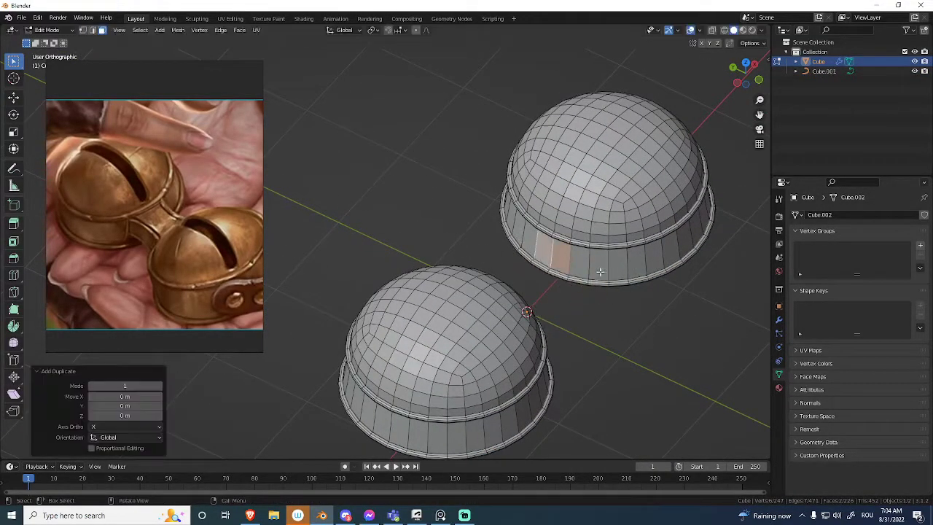
pyautogui.scroll(5, 594, 306)
pyautogui.press('p')
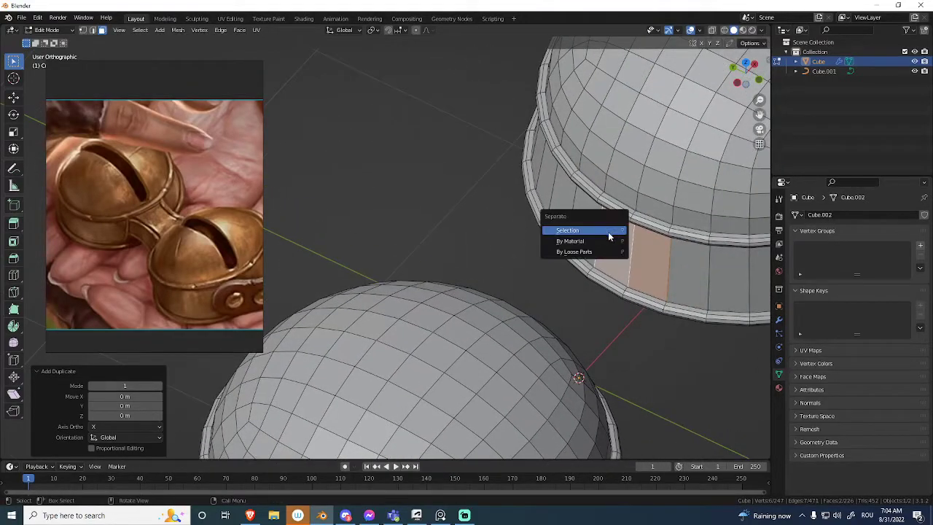
pyautogui.click(609, 230)
# Extrude the separated two-face panel about -0.54 m along X toward the other bell from the top view.
pyautogui.hotkey('ctrl', 'Tab')
pyautogui.click(603, 235)
pyautogui.click(630, 248)
pyautogui.scroll(-2, 629, 248)
pyautogui.moveTo(629, 249); pyautogui.dragTo(486, 297, button='middle')
pyautogui.press('g')
pyautogui.press('Escape')
pyautogui.press('KP_7')
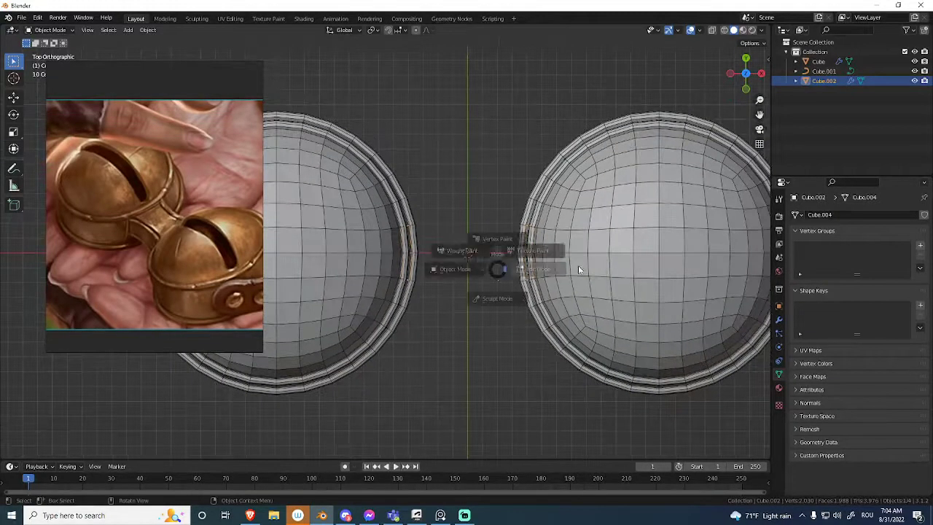
pyautogui.click(610, 250)
pyautogui.moveTo(618, 249); pyautogui.dragTo(577, 233, button='middle')
pyautogui.press('e')
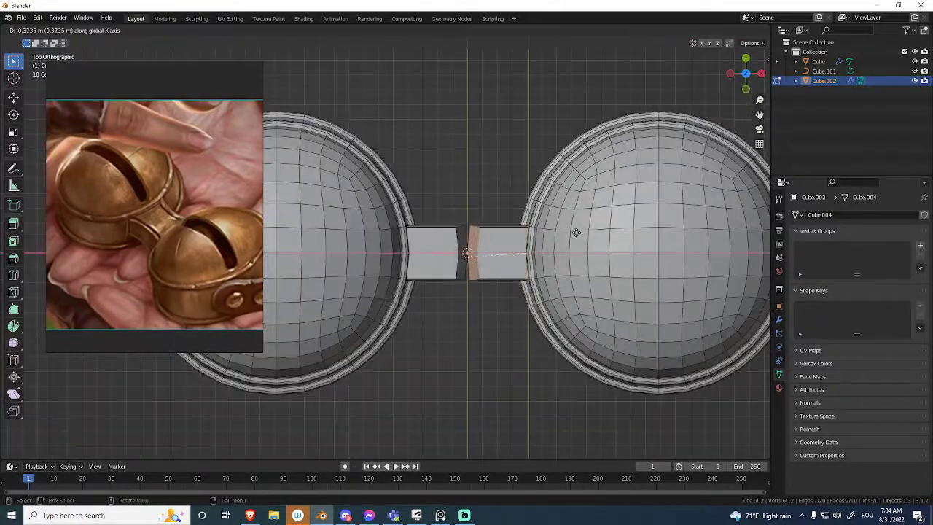
pyautogui.click(551, 241)
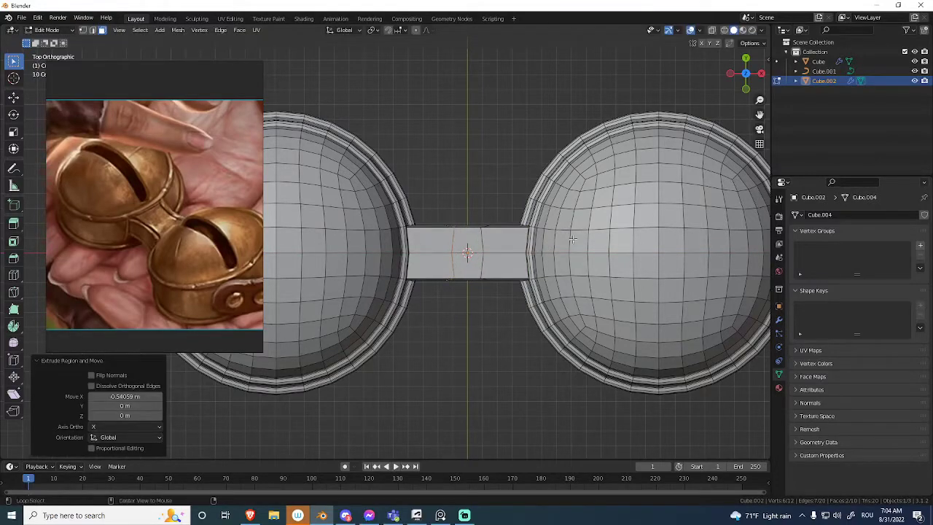
# Enable clipping on the connector's Mirror modifier and move its inner end about 0.6 m along X to meet the mirror center.
pyautogui.click(779, 320)
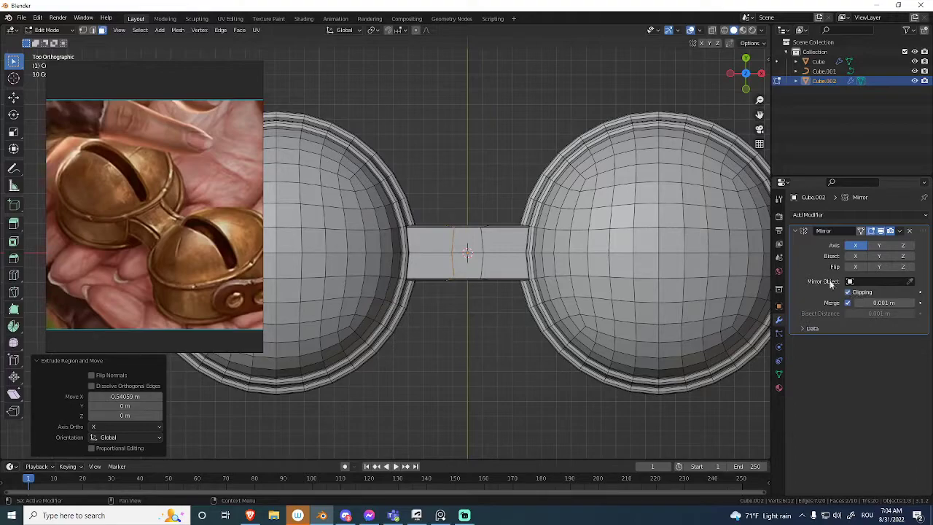
pyautogui.hotkey('alt', 'z')
pyautogui.press('g')
pyautogui.press('x')
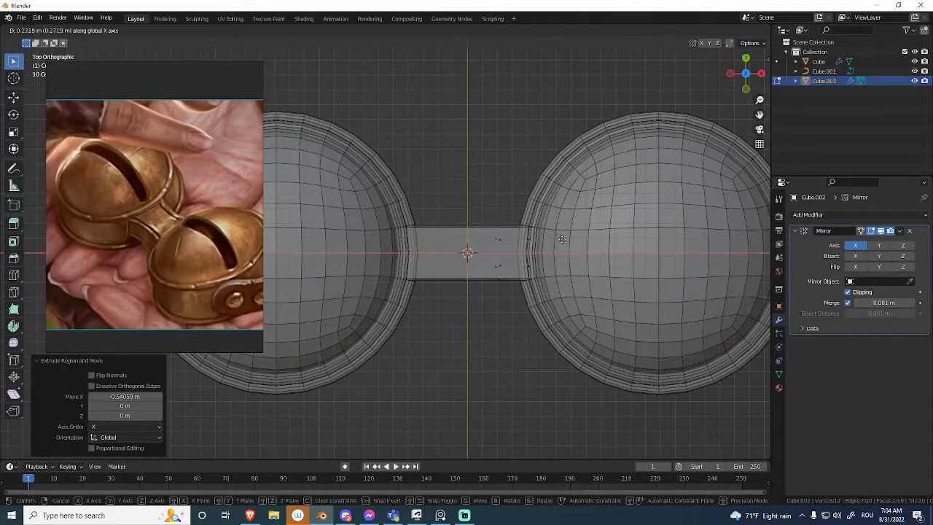
pyautogui.click(610, 258)
pyautogui.moveTo(610, 258); pyautogui.dragTo(573, 195, button='middle')
pyautogui.scroll(6, 619, 193)
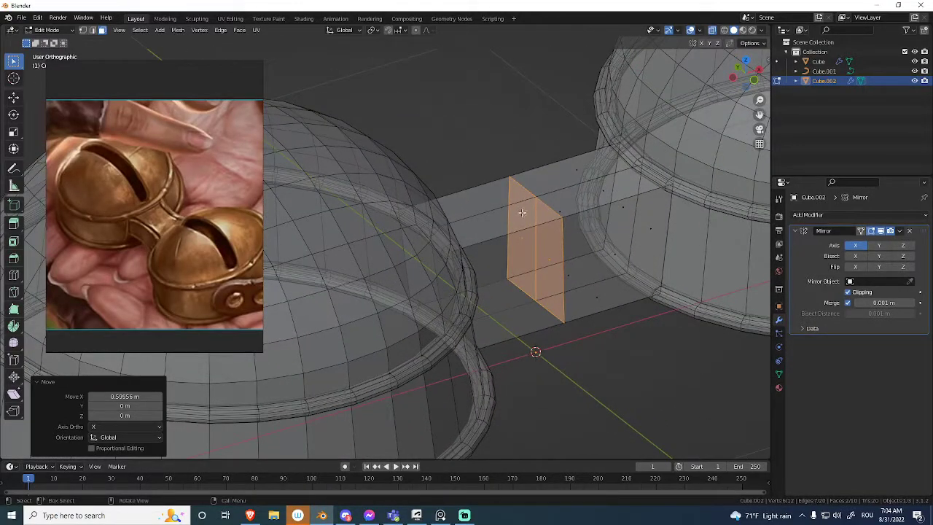
pyautogui.hotkey('alt', 'z')
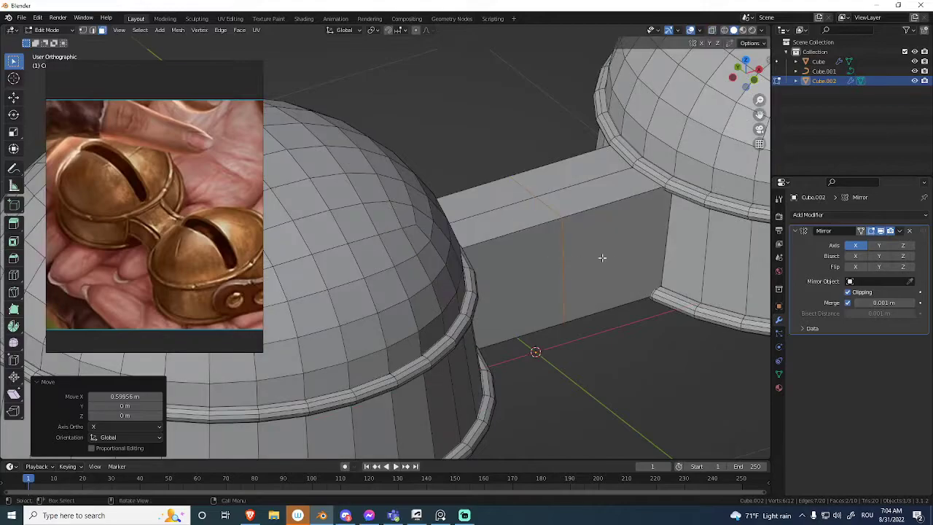
# Add a Subdivision modifier with viewport level 3 to the connector and inspect the rounded shape.
pyautogui.press('Tab')
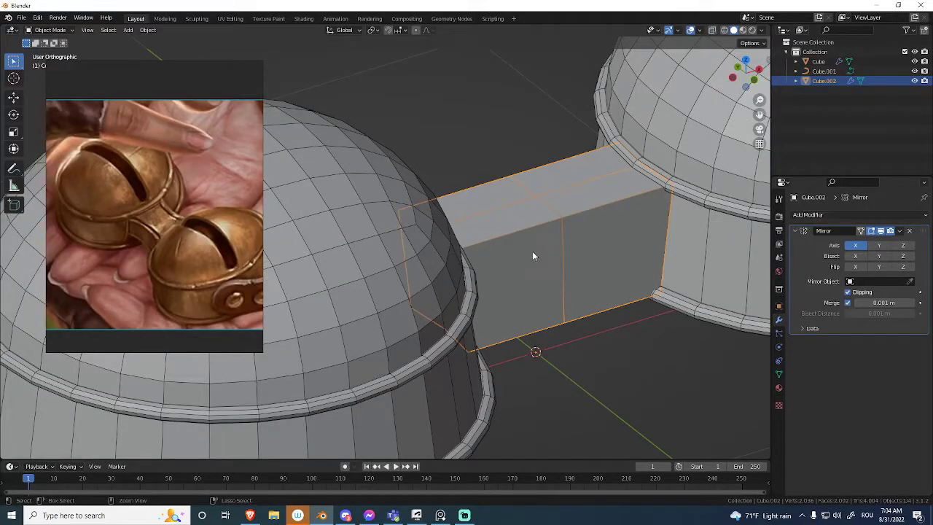
pyautogui.hotkey('ctrl', '1')
pyautogui.hotkey('ctrl', '3')
pyautogui.hotkey('alt', 'z')
pyautogui.moveTo(568, 250)
pyautogui.mouseDown(button='middle')
pyautogui.moveTo(543, 265)
pyautogui.moveTo(556, 256)
pyautogui.moveTo(529, 260)
pyautogui.mouseUp(button='middle')
pyautogui.hotkey('alt', 'z')
pyautogui.scroll(4, 585, 231)
pyautogui.moveTo(585, 231); pyautogui.dragTo(554, 249, button='middle')
pyautogui.scroll(2, 516, 263)
pyautogui.hotkey('shift', 'alt', 'z')
pyautogui.hotkey('alt', 'z')
# Try deleting the connector's two interior faces at the mirror center, and undo the deletion.
pyautogui.press('Tab')
pyautogui.moveTo(606, 222); pyautogui.dragTo(594, 257, button='middle')
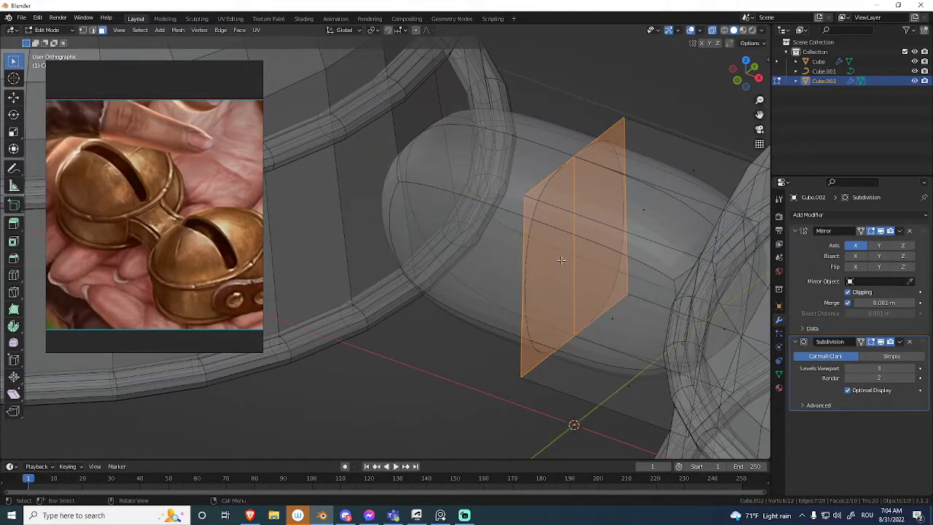
pyautogui.press('x')
pyautogui.click(552, 289)
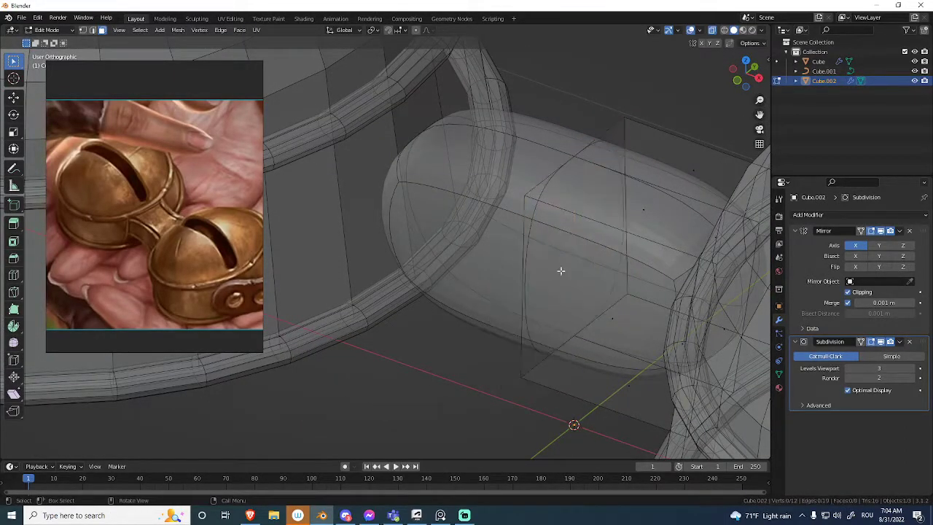
pyautogui.scroll(-2, 558, 289)
pyautogui.moveTo(541, 277); pyautogui.dragTo(610, 247, button='middle')
pyautogui.hotkey('ctrl', 'z')
# Delete the two interior faces at the mirror center of the connector.
pyautogui.scroll(3, 530, 281)
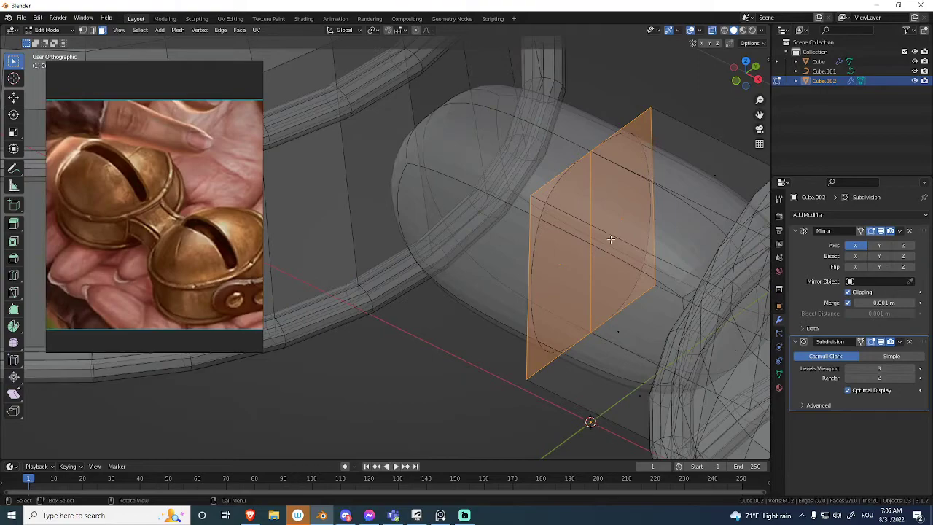
pyautogui.press('x')
pyautogui.click(629, 209)
pyautogui.hotkey('alt', 'z')
pyautogui.scroll(-4, 583, 240)
pyautogui.press('Tab')
pyautogui.moveTo(520, 269); pyautogui.dragTo(536, 280, button='middle')
# Remove the Subdivision modifier from the connector.
pyautogui.click(910, 341)
pyautogui.scroll(-3, 502, 300)
pyautogui.moveTo(466, 261); pyautogui.dragTo(513, 336, button='middle')
pyautogui.moveTo(513, 335); pyautogui.dragTo(494, 286, button='middle')
pyautogui.scroll(2, 510, 282)
pyautogui.keyDown('shift'); pyautogui.moveTo(568, 268); pyautogui.dragTo(534, 260, button='middle'); pyautogui.keyUp('shift')
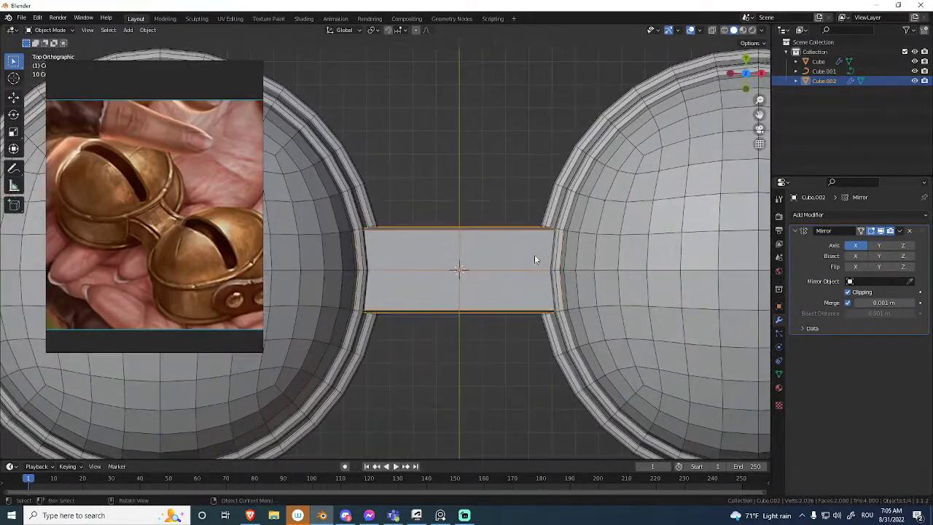
# Examine the connector between the bells from several angles, with overlays shown and hidden.
pyautogui.scroll(-4, 517, 276)
pyautogui.moveTo(499, 297); pyautogui.dragTo(478, 267, button='middle')
pyautogui.moveTo(489, 275); pyautogui.dragTo(452, 260, button='middle')
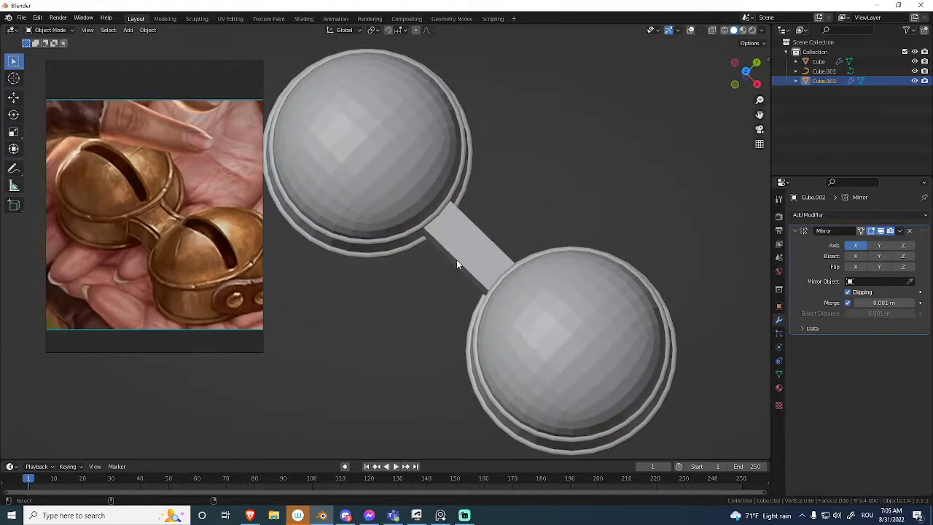
pyautogui.press('Tab')
pyautogui.scroll(5, 451, 277)
pyautogui.scroll(1, 494, 254)
pyautogui.click(495, 258)
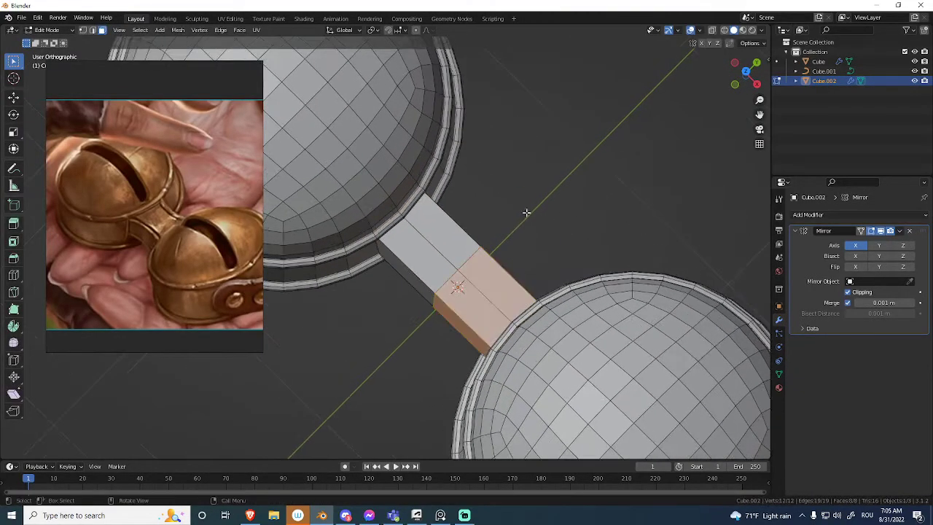
pyautogui.click(534, 206)
pyautogui.press('Tab')
pyautogui.scroll(-3, 484, 244)
pyautogui.moveTo(479, 260)
pyautogui.mouseDown(button='middle')
pyautogui.moveTo(477, 249)
pyautogui.moveTo(467, 268)
pyautogui.moveTo(503, 241)
pyautogui.moveTo(486, 271)
pyautogui.mouseUp(button='middle')
pyautogui.hotkey('shift', 'alt', 'z')
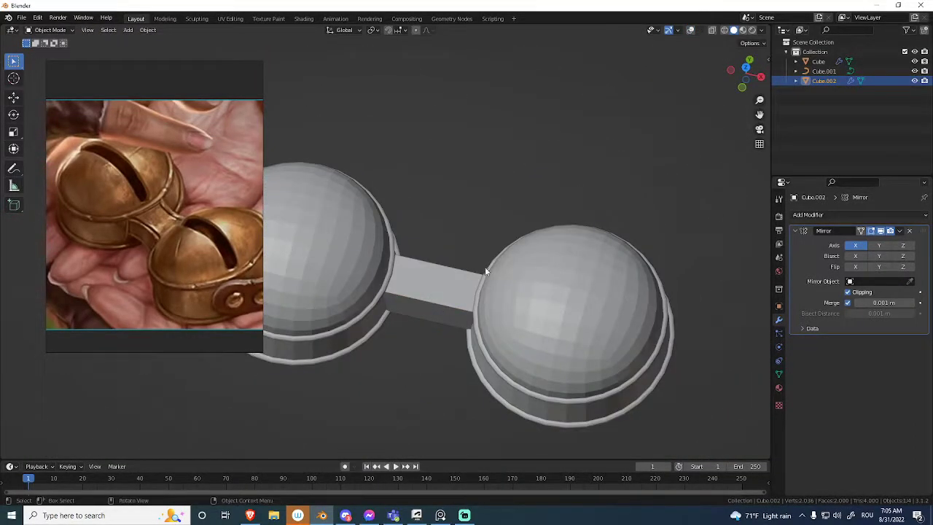
pyautogui.keyDown('shift'); pyautogui.moveTo(546, 316); pyautogui.dragTo(541, 252, button='middle'); pyautogui.keyUp('shift')
pyautogui.hotkey('shift', 'alt', 'z')
# Convert the beveled rim curve object to a mesh.
pyautogui.click(538, 276)
pyautogui.keyDown('shift'); pyautogui.moveTo(515, 286); pyautogui.dragTo(524, 260, button='middle'); pyautogui.keyUp('shift')
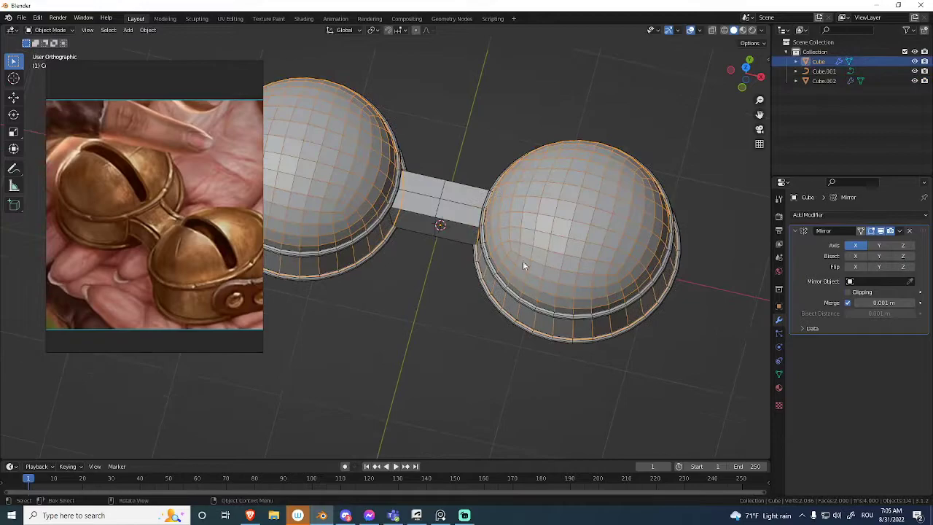
pyautogui.scroll(1, 528, 278)
pyautogui.click(542, 306)
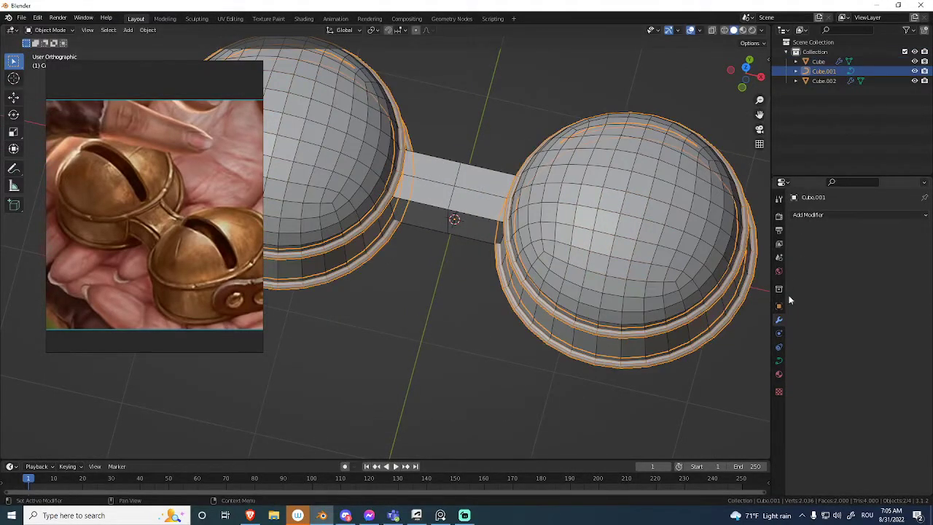
pyautogui.click(778, 360)
pyautogui.moveTo(688, 310); pyautogui.dragTo(708, 277, button='middle')
pyautogui.keyDown('shift'); pyautogui.moveTo(708, 277); pyautogui.dragTo(553, 180, button='middle'); pyautogui.keyUp('shift')
pyautogui.scroll(3, 616, 230)
pyautogui.moveTo(616, 231); pyautogui.dragTo(631, 208, button='middle')
pyautogui.keyDown('shift'); pyautogui.moveTo(630, 207); pyautogui.dragTo(722, 224, button='middle'); pyautogui.keyUp('shift')
pyautogui.rightClick(631, 226)
pyautogui.click(674, 237)
pyautogui.press('Tab')
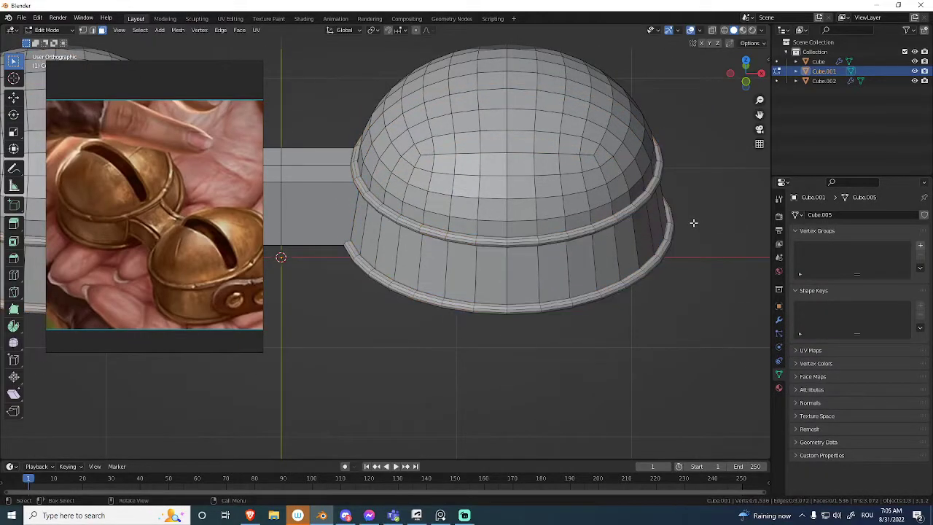
pyautogui.press('Tab')
# Join the rim mesh into the bell mesh and open the joined mesh for editing in top view.
pyautogui.keyDown('shift'); pyautogui.click(569, 211); pyautogui.keyUp('shift')
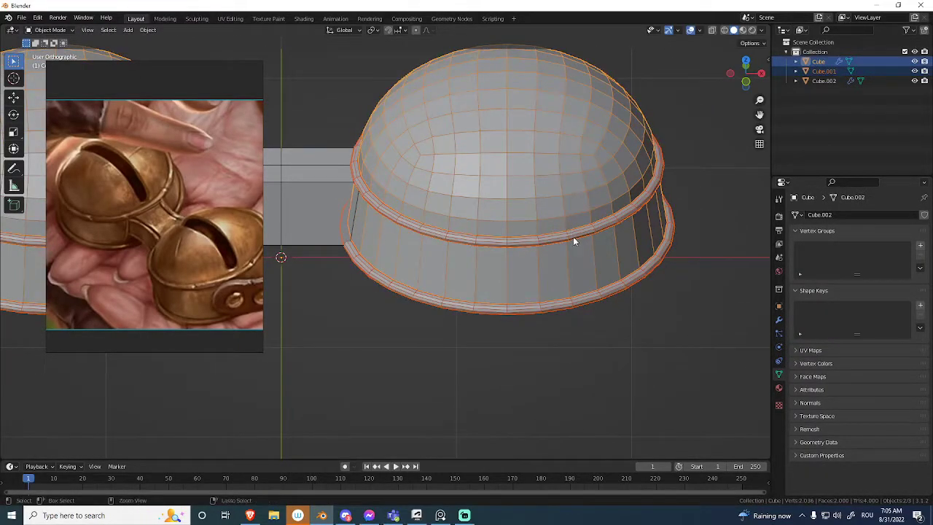
pyautogui.hotkey('ctrl', 'h')
pyautogui.hotkey('ctrl', 'j')
pyautogui.press('KP_1')
pyautogui.press('KP_7')
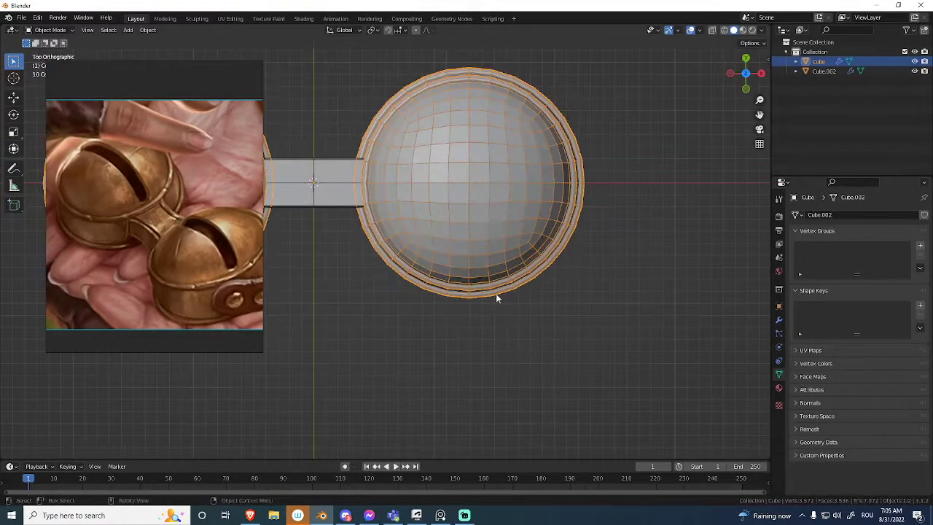
pyautogui.keyDown('shift'); pyautogui.moveTo(499, 305); pyautogui.dragTo(610, 356, button='middle'); pyautogui.keyUp('shift')
pyautogui.press('Tab')
pyautogui.press('l')
pyautogui.press('g')
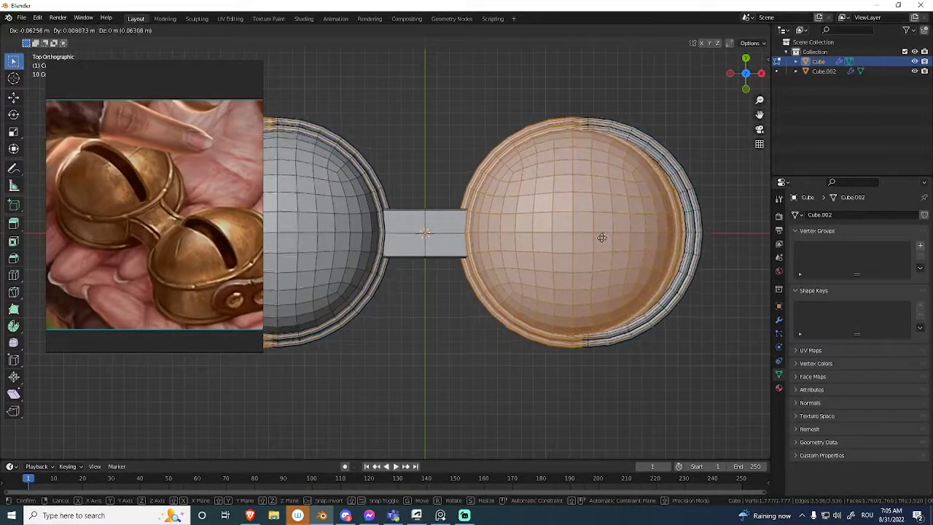
pyautogui.click(633, 261)
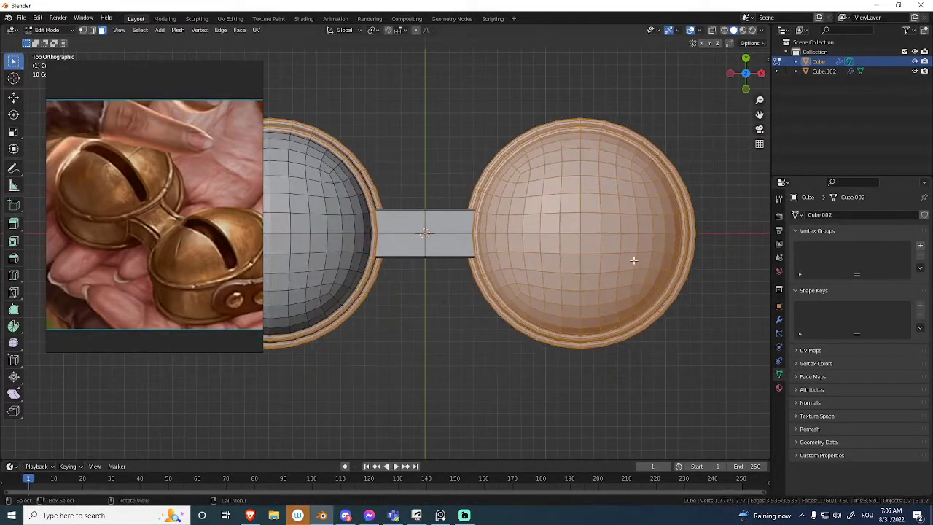
# Delete the vertices of the surplus rims on the mirrored bell's side.
pyautogui.moveTo(625, 252); pyautogui.dragTo(524, 189, button='middle')
pyautogui.press('1')
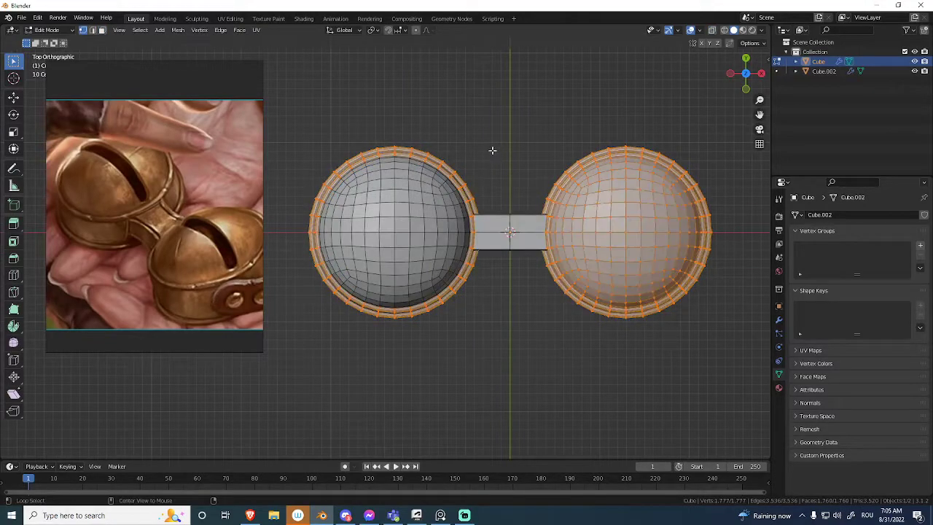
pyautogui.press('x')
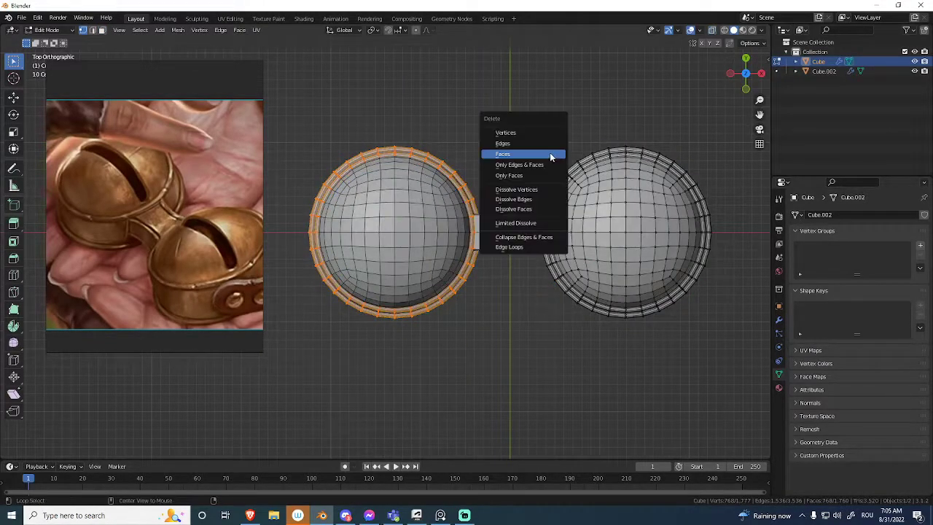
pyautogui.click(547, 133)
# Move the remaining bell and its rims about 0.11 m along X toward the mirror center.
pyautogui.press('l')
pyautogui.press('g')
pyautogui.press('x')
pyautogui.click(605, 204)
pyautogui.moveTo(605, 204); pyautogui.dragTo(594, 278, button='middle')
pyautogui.hotkey('shift', 'alt', 'z')
pyautogui.scroll(3, 583, 218)
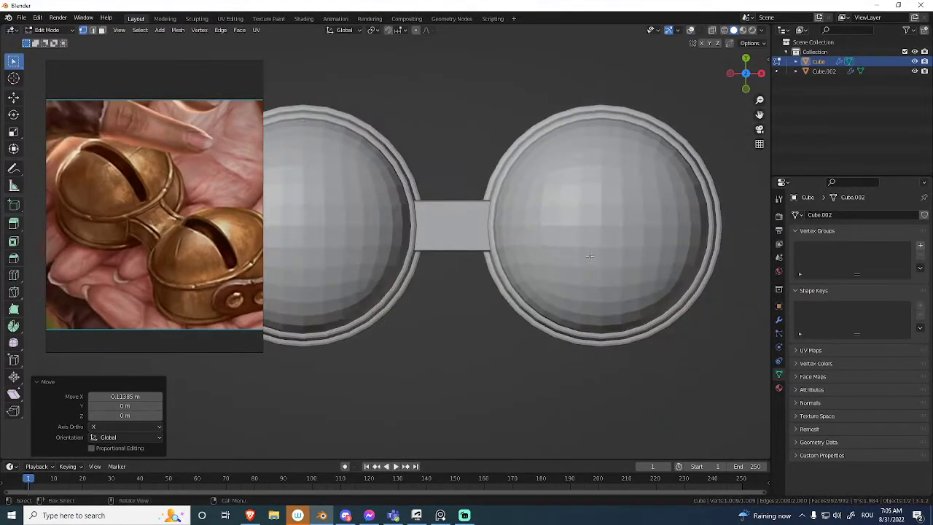
# Switch editing to the connector and scale its center vertices down along Y in top view to narrow its middle.
pyautogui.press('Tab')
pyautogui.hotkey('shift', 'alt', 'z')
pyautogui.click(454, 233)
pyautogui.press('Tab')
pyautogui.scroll(2, 486, 179)
pyautogui.keyDown('shift'); pyautogui.moveTo(488, 179); pyautogui.dragTo(561, 210, button='middle'); pyautogui.keyUp('shift')
pyautogui.hotkey('alt', 'z')
pyautogui.hotkey('alt', 'z')
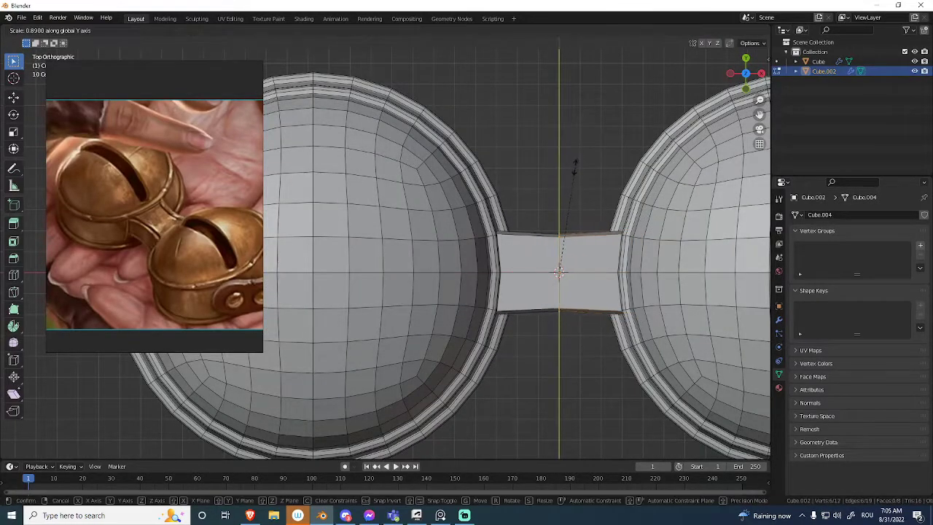
pyautogui.click(573, 187)
# Add a loop cut to the connector between its center and the bell, and scale the loop to 0.922 along Y.
pyautogui.keyDown('shift'); pyautogui.moveTo(584, 257); pyautogui.dragTo(558, 212, button='middle'); pyautogui.keyUp('shift')
pyautogui.hotkey('ctrl', 'r')
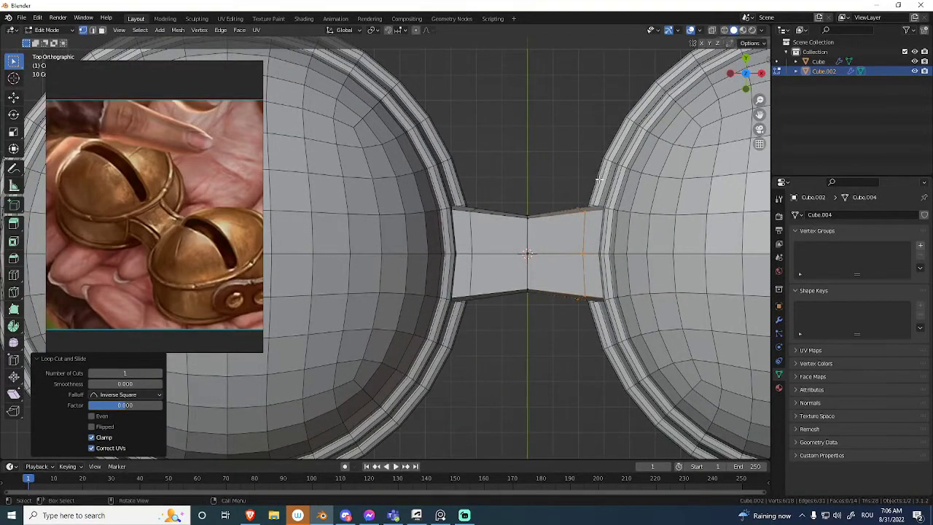
pyautogui.hotkey('ctrl', 'z')
pyautogui.click(568, 187)
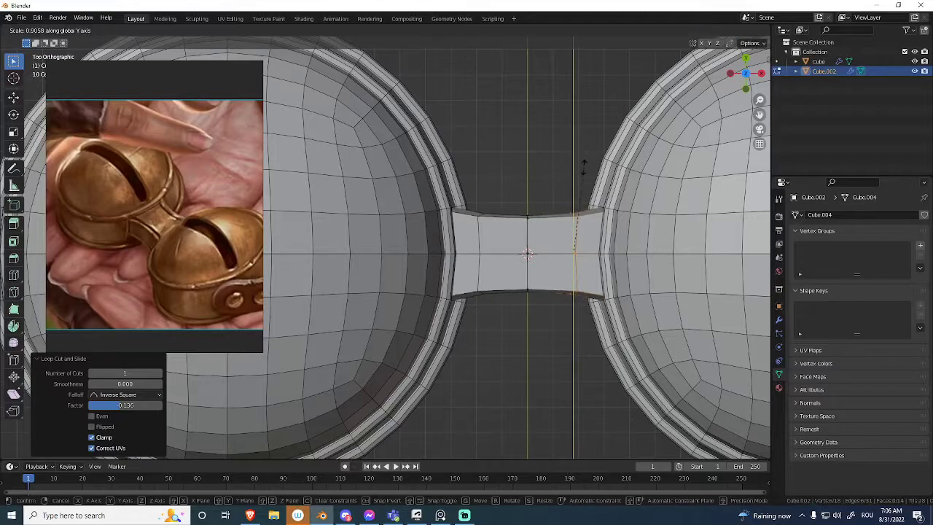
pyautogui.click(582, 160)
# In front view, scale the connector's center loop and its side loop along Z to about 0.80.
pyautogui.scroll(-3, 524, 218)
pyautogui.moveTo(539, 219); pyautogui.dragTo(492, 211, button='middle')
pyautogui.scroll(2, 519, 186)
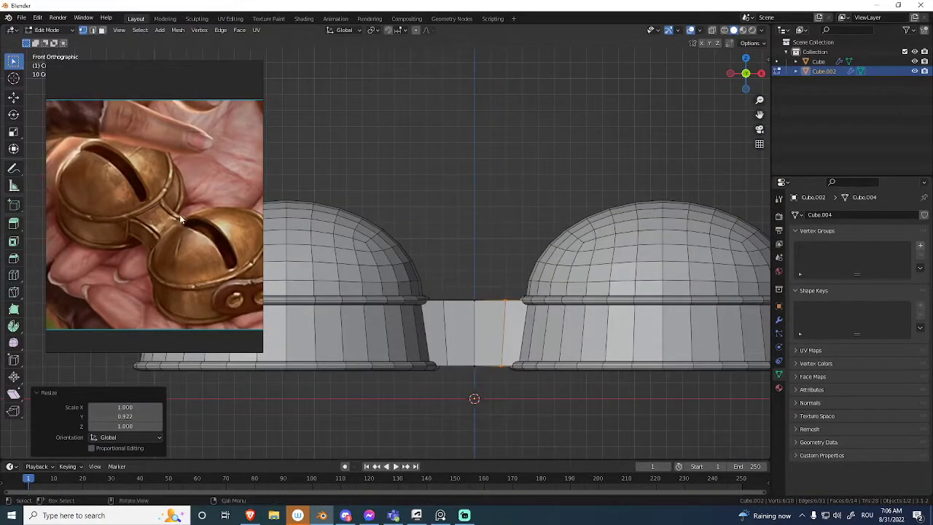
pyautogui.scroll(8, 178, 218)
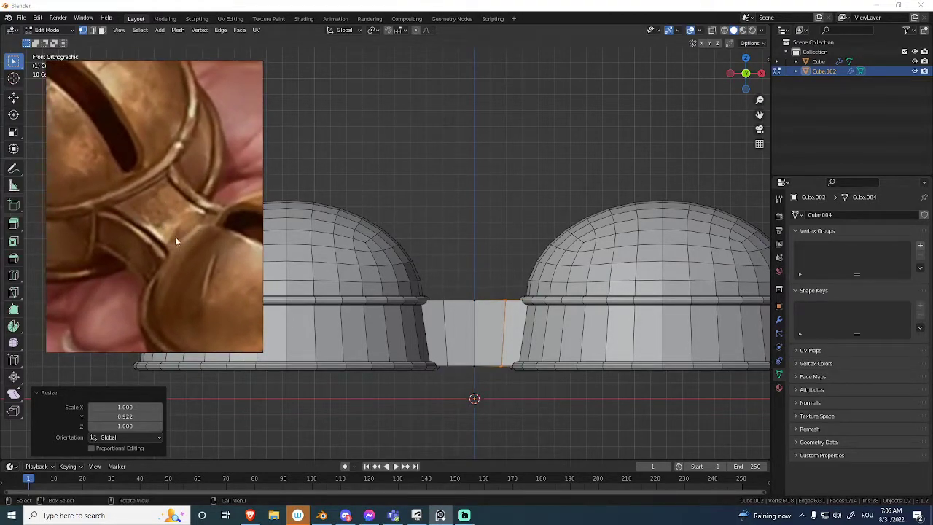
pyautogui.moveTo(453, 283); pyautogui.dragTo(431, 210, button='middle')
pyautogui.scroll(1, 436, 206)
pyautogui.hotkey('alt', 'z')
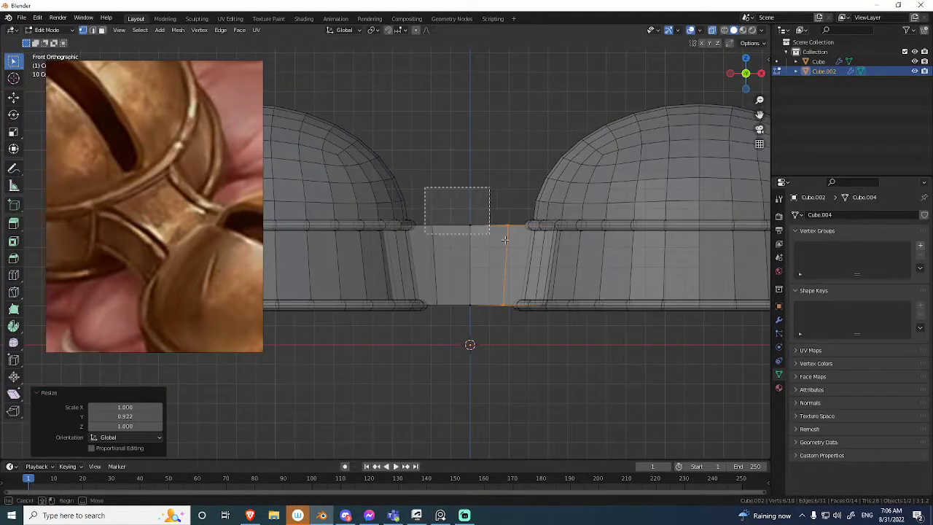
pyautogui.moveTo(515, 243); pyautogui.dragTo(517, 243)
pyautogui.hotkey('alt', 'z')
pyautogui.scroll(1, 477, 182)
pyautogui.hotkey('alt', 'z')
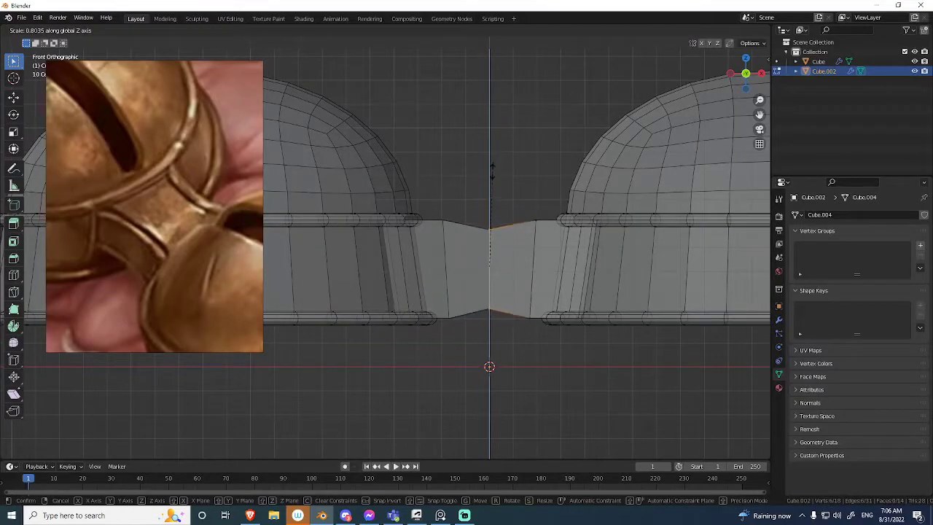
pyautogui.click(492, 171)
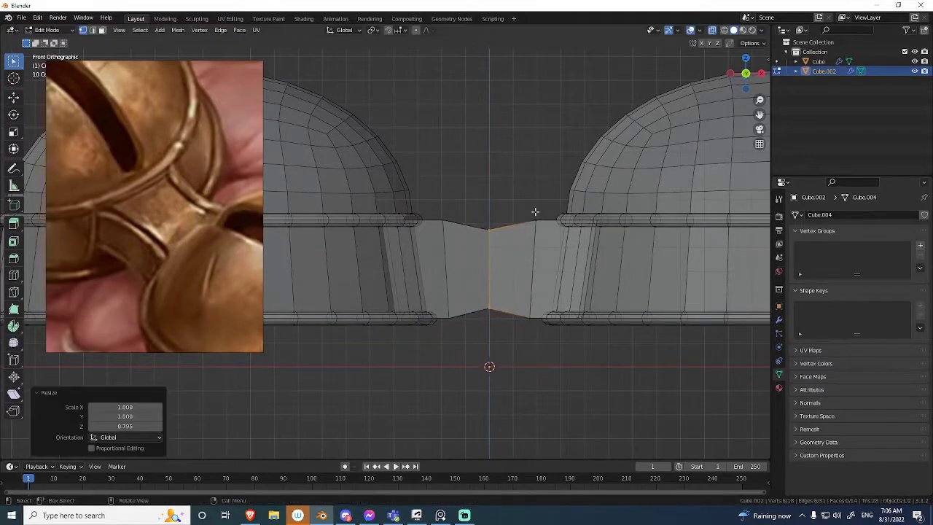
pyautogui.click(533, 173)
pyautogui.hotkey('alt', 'z')
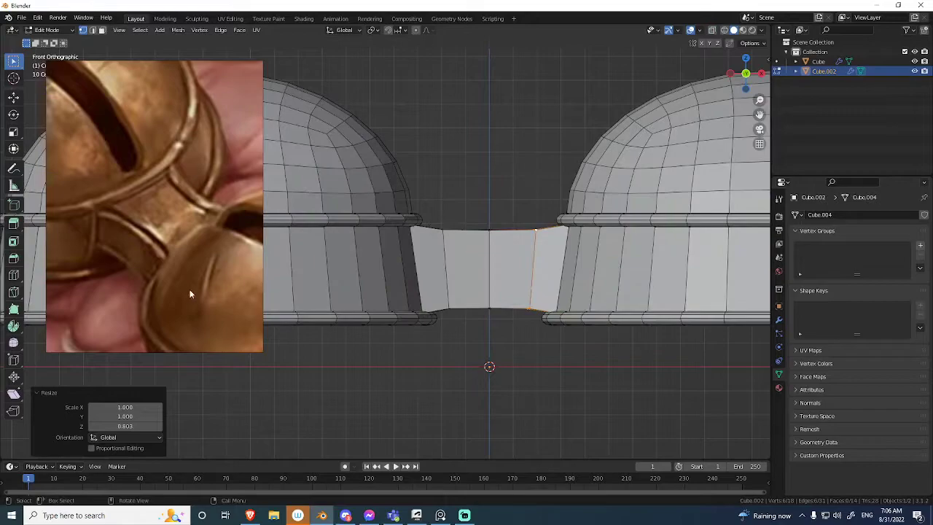
# Move the connector's upper vertices down about 0.011 m along Z.
pyautogui.moveTo(96, 266); pyautogui.dragTo(148, 257, button='middle')
pyautogui.scroll(2, 148, 258)
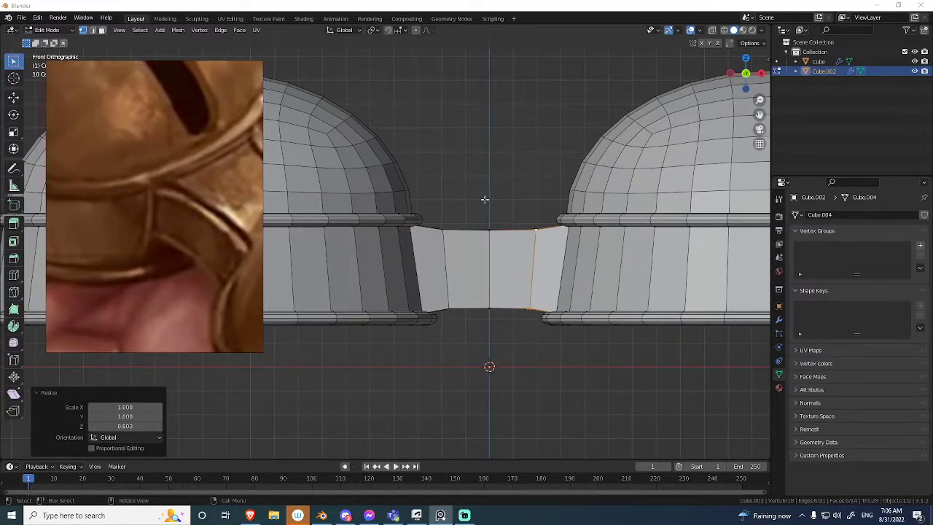
pyautogui.hotkey('alt', 'z')
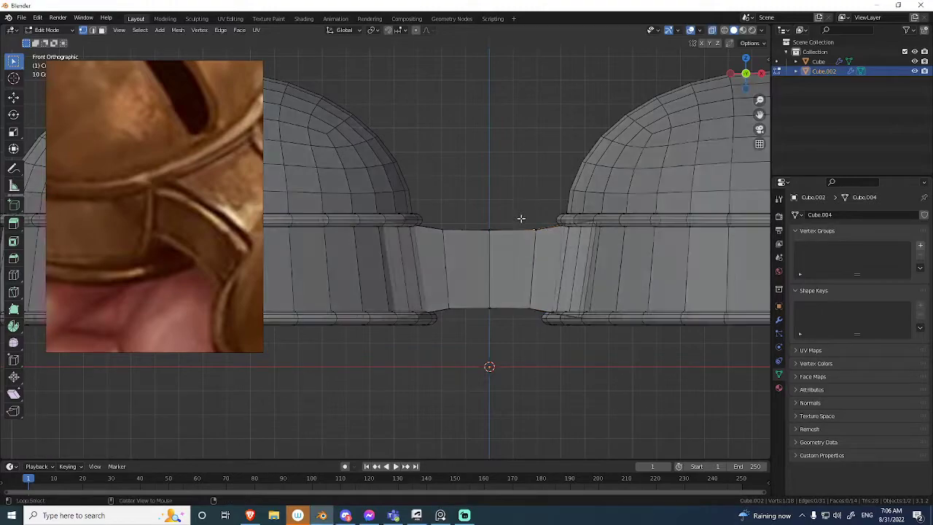
pyautogui.moveTo(367, 179); pyautogui.dragTo(671, 264)
pyautogui.hotkey('alt', 'z')
pyautogui.scroll(3, 583, 189)
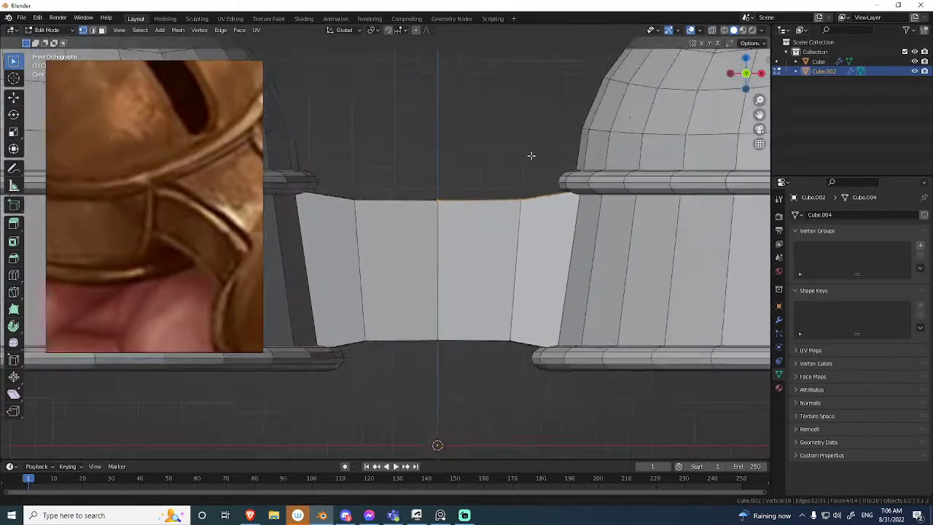
pyautogui.press('g')
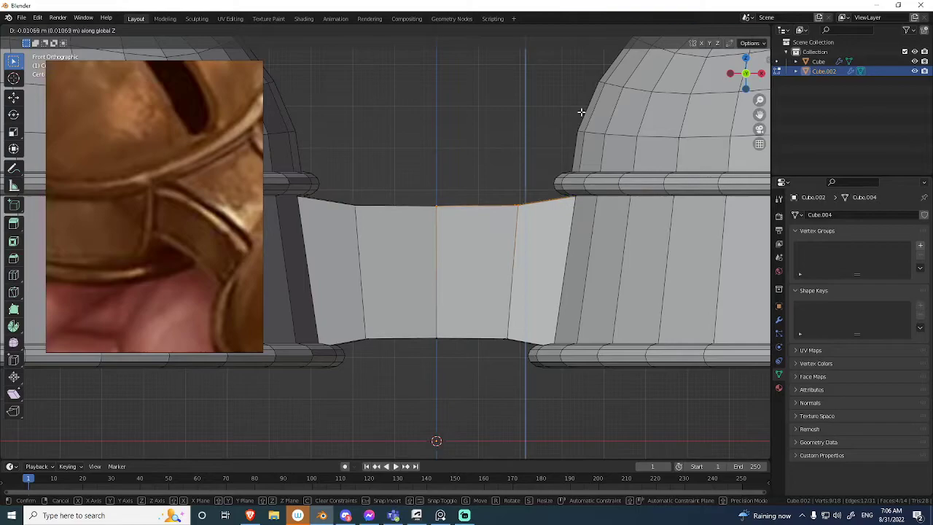
pyautogui.click(581, 112)
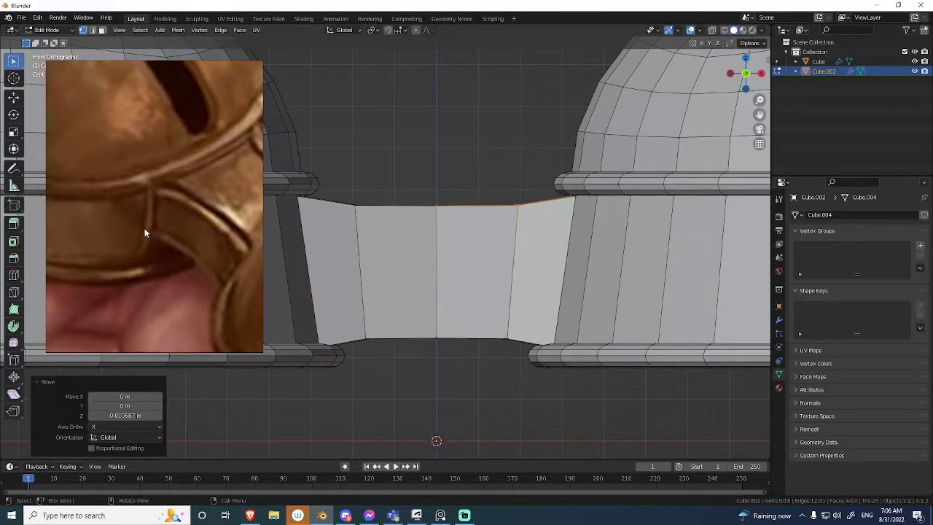
# Move the connector's lower vertices up about 0.16 m along Z, leaving a thinner strap between the bells.
pyautogui.hotkey('alt', 'z')
pyautogui.scroll(-2, 606, 303)
pyautogui.moveTo(618, 290); pyautogui.dragTo(364, 381)
pyautogui.hotkey('alt', 'z')
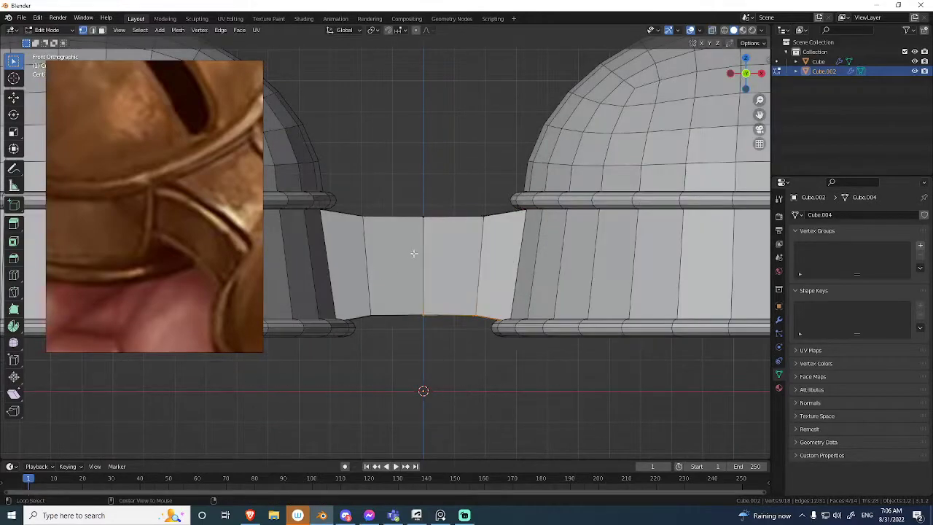
pyautogui.click(430, 205)
pyautogui.moveTo(430, 205); pyautogui.dragTo(389, 263, button='middle')
pyautogui.keyDown('shift'); pyautogui.moveTo(389, 263); pyautogui.dragTo(474, 216, button='middle'); pyautogui.keyUp('shift')
pyautogui.scroll(-2, 440, 296)
pyautogui.click(445, 306)
pyautogui.press('Tab')
pyautogui.hotkey('shift', 'alt', 'z')
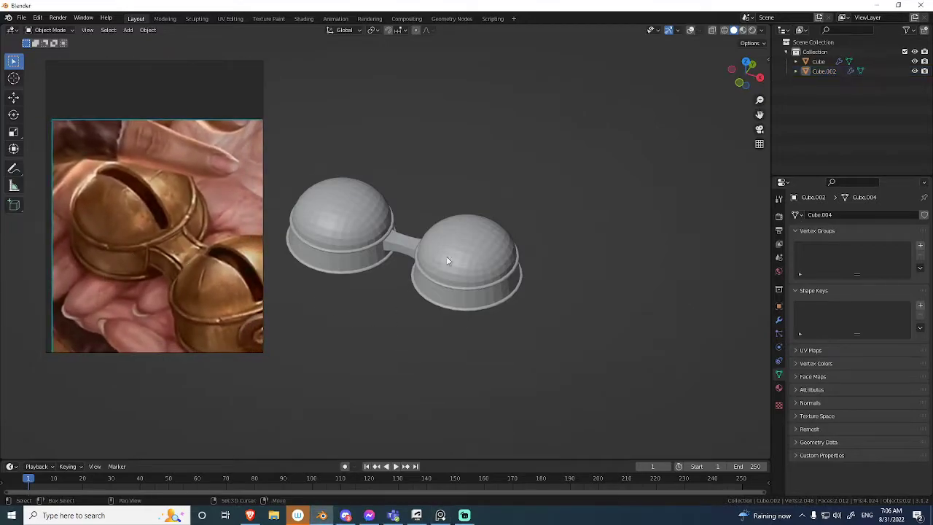
# Widen the whole connector by scaling all its vertices to about 1.05 along Y.
pyautogui.moveTo(447, 261)
pyautogui.mouseDown(button='middle')
pyautogui.moveTo(498, 277)
pyautogui.moveTo(512, 356)
pyautogui.moveTo(521, 219)
pyautogui.moveTo(464, 270)
pyautogui.moveTo(469, 283)
pyautogui.moveTo(474, 246)
pyautogui.moveTo(530, 305)
pyautogui.moveTo(433, 294)
pyautogui.moveTo(434, 261)
pyautogui.mouseUp(button='middle')
pyautogui.scroll(4, 472, 238)
pyautogui.press('Tab')
pyautogui.hotkey('alt', 'z')
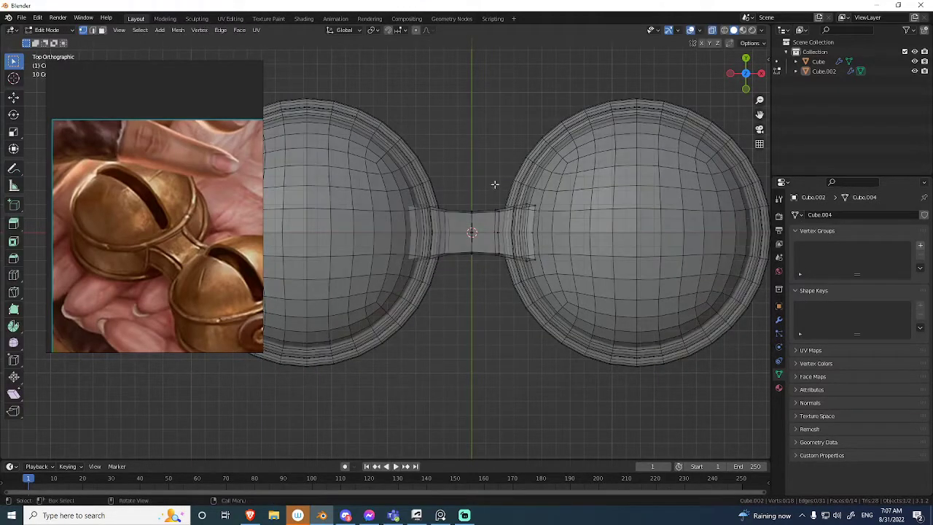
pyautogui.hotkey('alt', 'z')
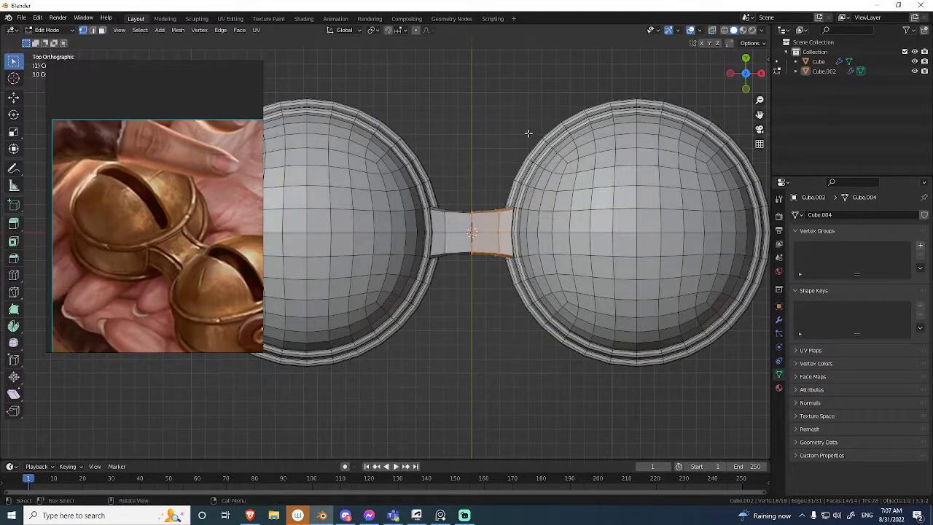
pyautogui.click(533, 109)
pyautogui.press('Tab')
pyautogui.moveTo(527, 117); pyautogui.dragTo(439, 280, button='middle')
pyautogui.hotkey('shift', 'alt', 'z')
pyautogui.hotkey('shift', 'alt', 'z')
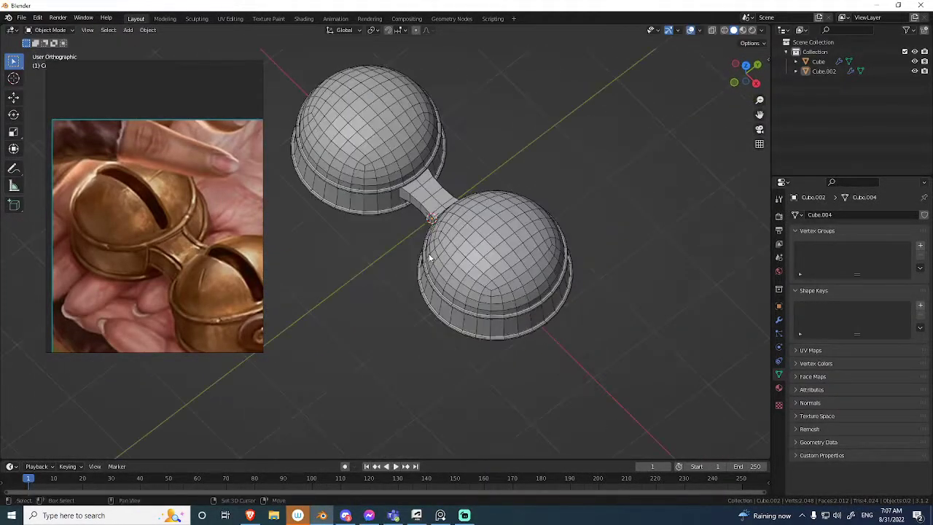
pyautogui.scroll(5, 464, 209)
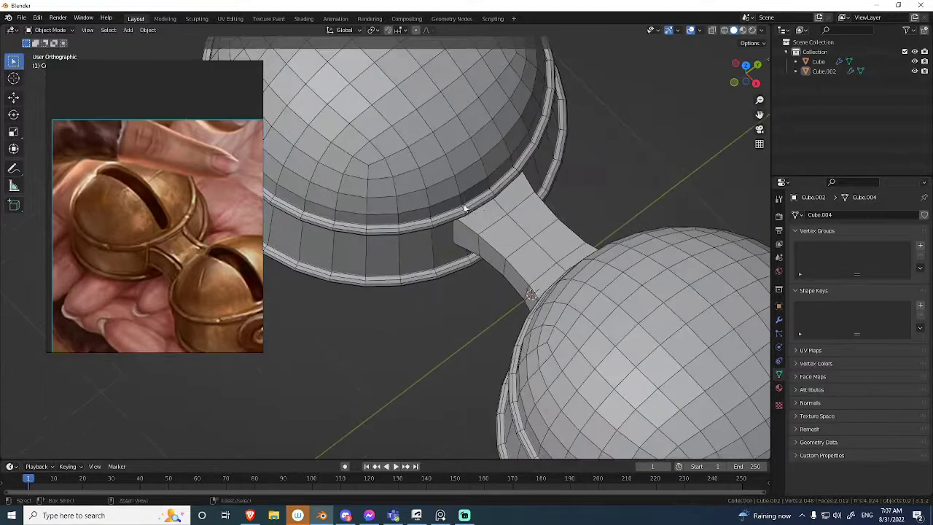
pyautogui.click(556, 162)
# Move the connector's lower vertices down about 0.03 m along Z, followed by a small further lowering.
pyautogui.press('KP_1')
pyautogui.keyDown('shift'); pyautogui.moveTo(583, 131); pyautogui.dragTo(508, 164, button='middle'); pyautogui.keyUp('shift')
pyautogui.hotkey('alt', 'z')
pyautogui.moveTo(597, 220); pyautogui.dragTo(483, 263)
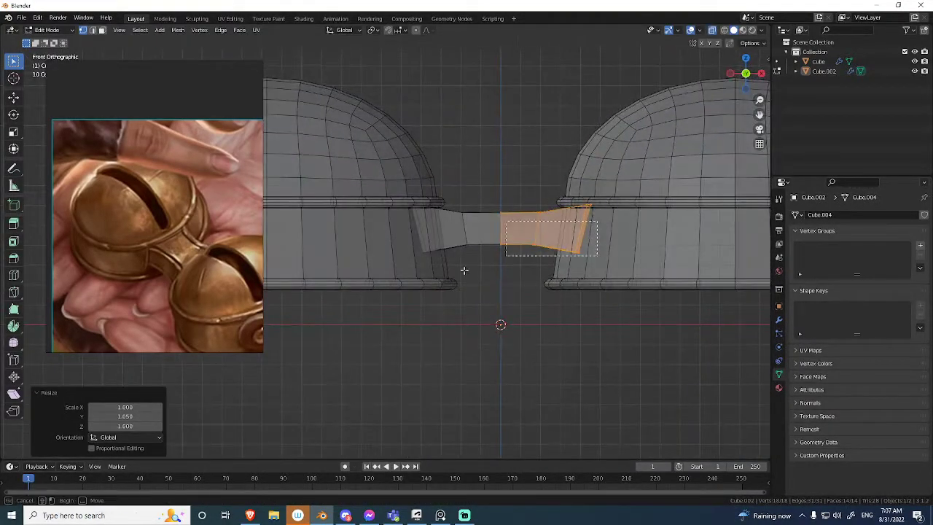
pyautogui.hotkey('alt', 'z')
pyautogui.hotkey('shift', 'alt', 'z')
pyautogui.click(519, 168)
pyautogui.moveTo(519, 169); pyautogui.dragTo(486, 190, button='middle')
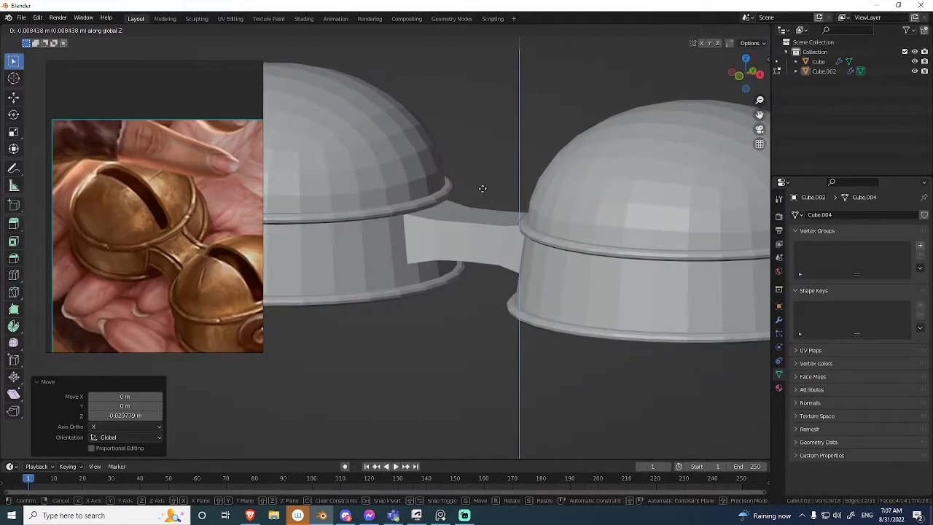
pyautogui.click(480, 177)
# Examine the connector and both bells from several angles in object mode.
pyautogui.press('Tab')
pyautogui.moveTo(355, 211); pyautogui.dragTo(410, 296, button='middle')
pyautogui.scroll(-6, 410, 296)
pyautogui.moveTo(428, 225); pyautogui.dragTo(461, 195, button='middle')
pyautogui.scroll(5, 481, 180)
pyautogui.moveTo(531, 150); pyautogui.dragTo(533, 258, button='middle')
pyautogui.scroll(-3, 533, 259)
# Isolate the bell object in local view and open its mesh for editing from the top.
pyautogui.press('a')
pyautogui.press('KP_7')
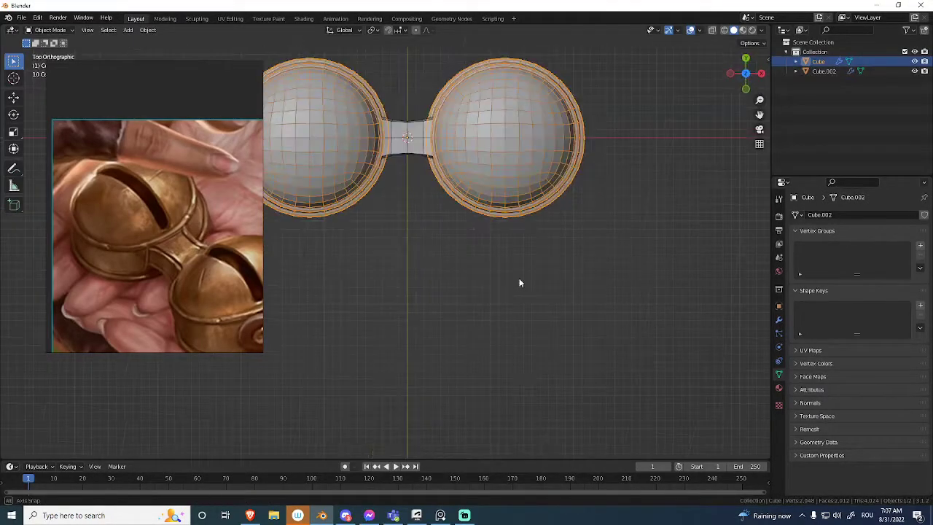
pyautogui.press('Tab')
pyautogui.keyDown('shift'); pyautogui.moveTo(510, 235); pyautogui.dragTo(483, 204, button='middle'); pyautogui.keyUp('shift')
pyautogui.scroll(3, 483, 204)
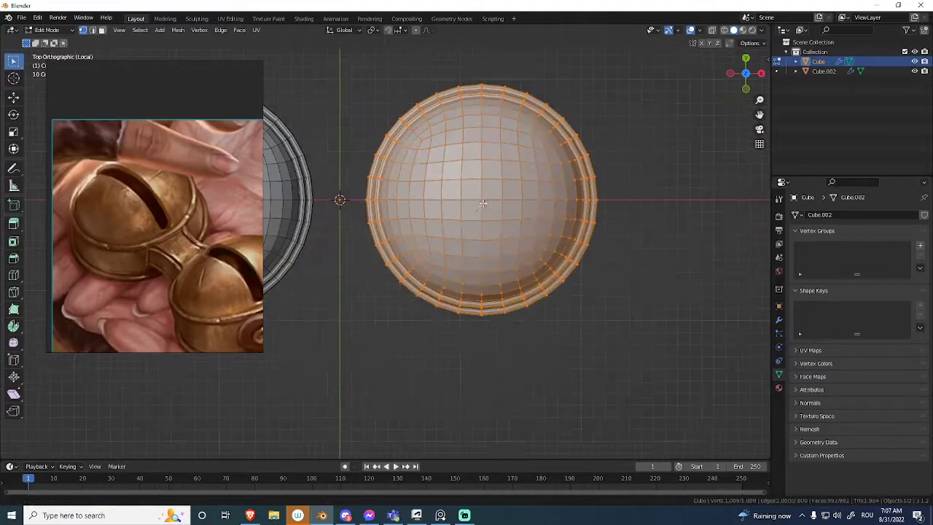
pyautogui.moveTo(499, 248); pyautogui.dragTo(496, 223, button='middle')
pyautogui.moveTo(495, 222); pyautogui.dragTo(502, 268, button='middle')
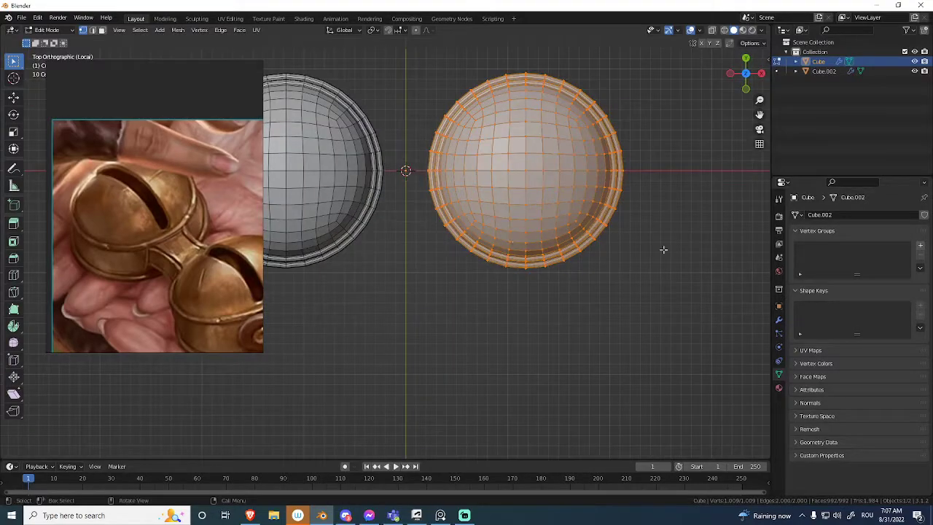
# Turn off the edit-mode display of the bell's Mirror modifier.
pyautogui.click(778, 320)
pyautogui.keyDown('shift'); pyautogui.moveTo(510, 152); pyautogui.dragTo(506, 233, button='middle'); pyautogui.keyUp('shift')
pyautogui.keyDown('ctrl'); pyautogui.moveTo(506, 233); pyautogui.dragTo(431, 124, button='middle'); pyautogui.keyUp('ctrl')
pyautogui.keyDown('ctrl'); pyautogui.moveTo(437, 196); pyautogui.dragTo(437, 175, button='middle'); pyautogui.keyUp('ctrl')
pyautogui.moveTo(437, 175); pyautogui.dragTo(470, 99, button='middle')
pyautogui.click(871, 231)
# Examine the bell mesh from several angles, with X-ray display and with the overlays hidden.
pyautogui.keyDown('ctrl'); pyautogui.moveTo(496, 197); pyautogui.dragTo(484, 222, button='middle'); pyautogui.keyUp('ctrl')
pyautogui.moveTo(466, 222); pyautogui.dragTo(527, 187, button='middle')
pyautogui.keyDown('ctrl'); pyautogui.moveTo(510, 233); pyautogui.dragTo(510, 193, button='middle'); pyautogui.keyUp('ctrl')
pyautogui.keyDown('shift'); pyautogui.moveTo(525, 291); pyautogui.dragTo(554, 212, button='middle'); pyautogui.keyUp('shift')
pyautogui.click(554, 212)
pyautogui.hotkey('alt', 'z')
pyautogui.moveTo(526, 240); pyautogui.dragTo(407, 271, button='middle')
pyautogui.hotkey('alt', 'z')
pyautogui.keyDown('ctrl'); pyautogui.moveTo(491, 234); pyautogui.dragTo(430, 284, button='middle'); pyautogui.keyUp('ctrl')
pyautogui.press('Tab')
pyautogui.moveTo(322, 262); pyautogui.dragTo(467, 263, button='middle')
pyautogui.press('KP_7')
pyautogui.hotkey('alt', 'shift', 'z')
pyautogui.keyDown('ctrl'); pyautogui.moveTo(467, 263); pyautogui.dragTo(495, 280, button='middle'); pyautogui.keyUp('ctrl')
pyautogui.click(468, 230)
pyautogui.click(376, 232)
pyautogui.keyDown('ctrl'); pyautogui.moveTo(495, 281); pyautogui.dragTo(430, 324, button='middle'); pyautogui.keyUp('ctrl')
pyautogui.hotkey('shift', 'alt', 'z')
pyautogui.hotkey('shift', 'alt', 'z')
pyautogui.keyDown('shift'); pyautogui.moveTo(523, 323); pyautogui.dragTo(510, 233, button='middle'); pyautogui.keyUp('shift')
# Examine up close in X-ray display how the isolated bell's two rims intersect its wall.
pyautogui.press('/')
pyautogui.press('Tab')
pyautogui.scroll(4, 478, 273)
pyautogui.moveTo(491, 320)
pyautogui.keyDown('shift'); pyautogui.mouseDown(button='middle')
pyautogui.moveTo(474, 246)
pyautogui.moveTo(496, 207)
pyautogui.moveTo(502, 164)
pyautogui.moveTo(554, 221)
pyautogui.moveTo(556, 254)
pyautogui.moveTo(572, 240)
pyautogui.mouseUp(button='middle'); pyautogui.keyUp('shift')
pyautogui.scroll(4, 475, 245)
pyautogui.scroll(3, 510, 175)
pyautogui.scroll(4, 535, 237)
pyautogui.hotkey('alt', 'z')
pyautogui.hotkey('alt', 'z')
pyautogui.click(416, 237)
pyautogui.moveTo(415, 238); pyautogui.dragTo(553, 250, button='middle')
pyautogui.press('n')
pyautogui.hotkey('alt', 'z')
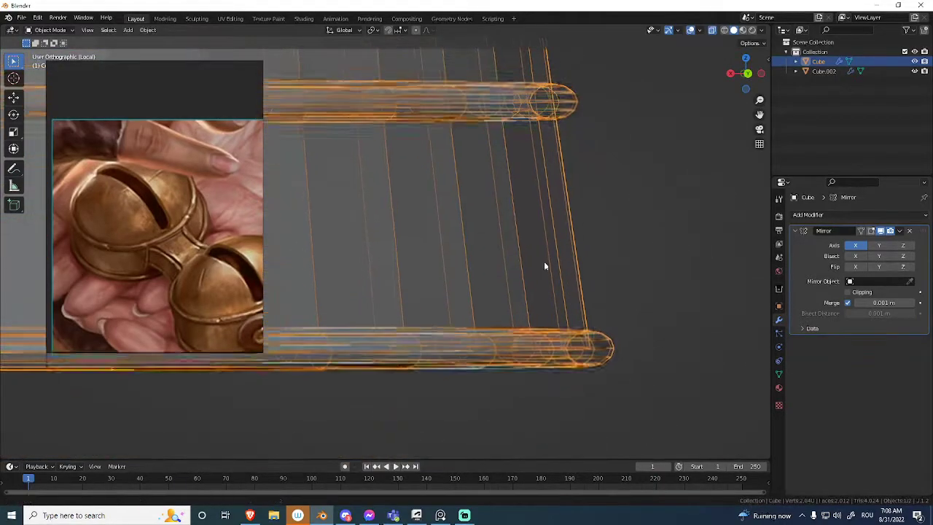
# Select both linked rims and hide the rest of the bell mesh to inspect them, revealing everything again at the end.
pyautogui.keyDown('shift'); pyautogui.moveTo(513, 144); pyautogui.dragTo(540, 249, button='middle'); pyautogui.keyUp('shift')
pyautogui.hotkey('ctrl', 'Tab')
pyautogui.click(673, 223)
pyautogui.hotkey('alt', 'z')
pyautogui.moveTo(558, 200); pyautogui.dragTo(545, 217, button='middle')
pyautogui.press('l')
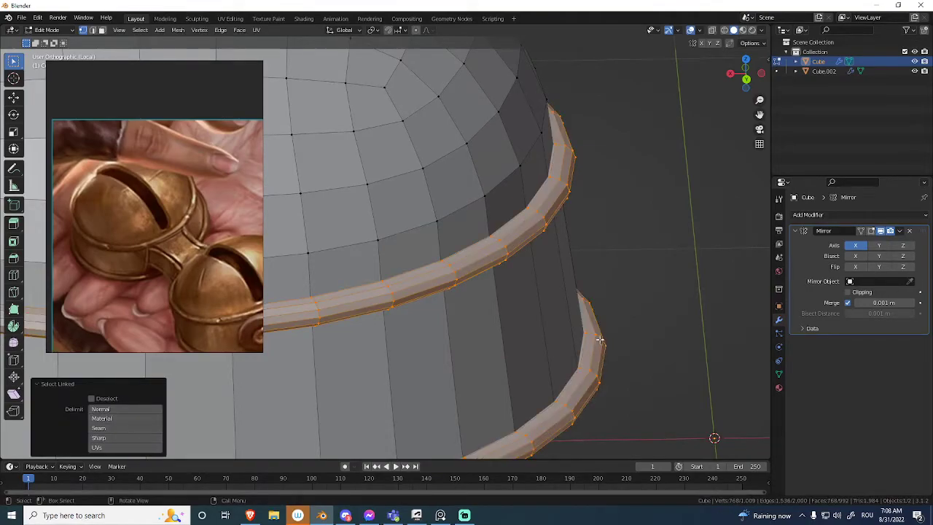
pyautogui.hotkey('shift', 'h')
pyautogui.moveTo(577, 322); pyautogui.dragTo(477, 210, button='middle')
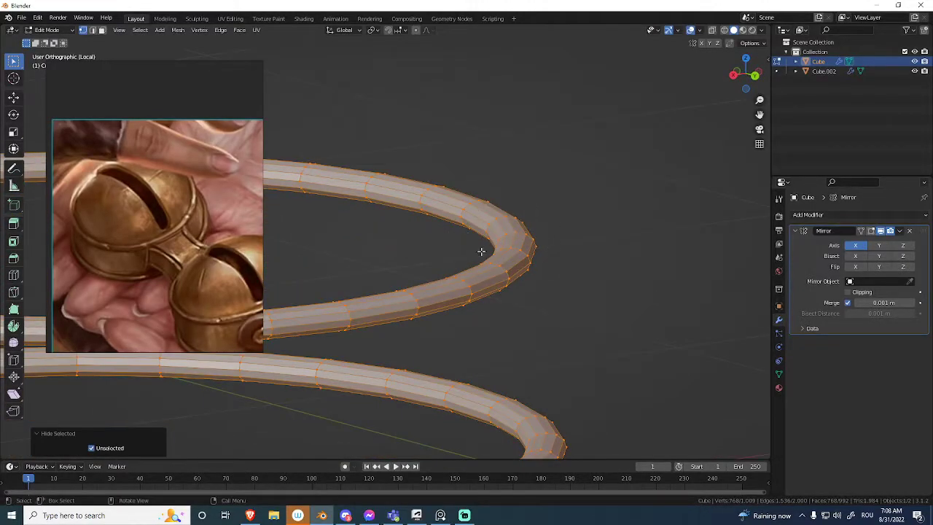
pyautogui.hotkey('alt', 'h')
pyautogui.hotkey('alt', 'a')
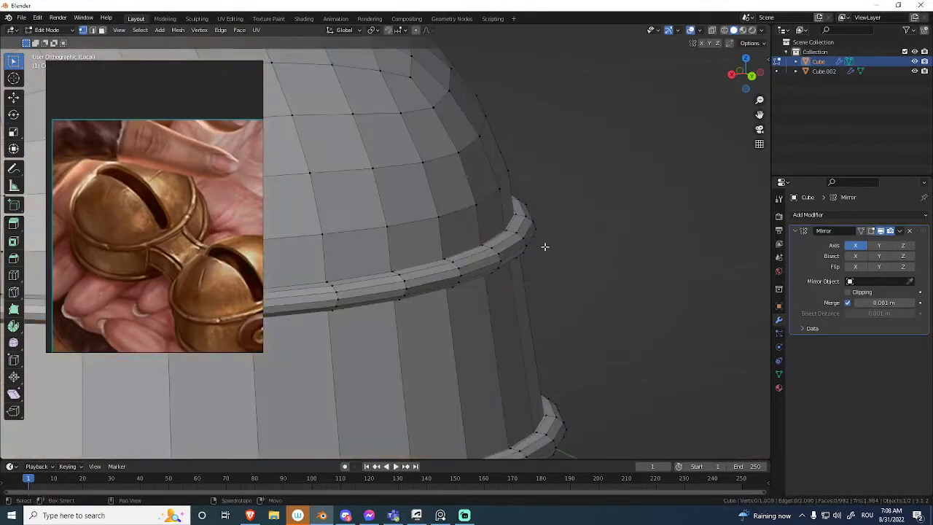
# Delete the vertex loops on the inner side of the upper rim that lie hidden inside the bell.
pyautogui.hotkey('alt', 'z')
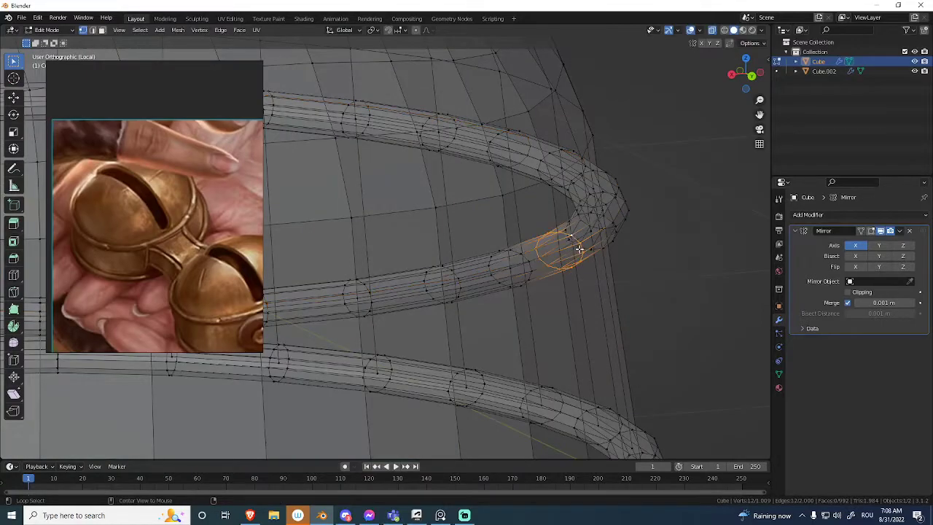
pyautogui.keyDown('alt'); pyautogui.click(526, 258); pyautogui.keyUp('alt')
pyautogui.hotkey('alt', 'z')
pyautogui.keyDown('shift'); pyautogui.moveTo(549, 262); pyautogui.dragTo(510, 266, button='middle'); pyautogui.keyUp('shift')
pyautogui.scroll(2, 511, 265)
pyautogui.moveTo(545, 241); pyautogui.dragTo(537, 152, button='middle')
pyautogui.hotkey('alt', 'z')
pyautogui.moveTo(549, 279)
pyautogui.mouseDown(button='middle')
pyautogui.moveTo(541, 296)
pyautogui.moveTo(550, 276)
pyautogui.mouseUp(button='middle')
pyautogui.hotkey('alt', 'z')
pyautogui.hotkey('alt', 'z')
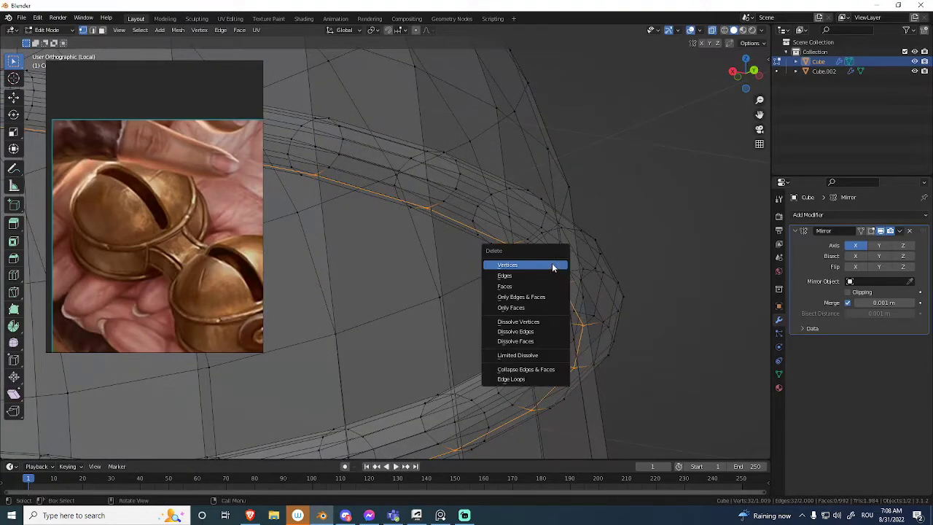
pyautogui.hotkey('alt', 'z')
pyautogui.moveTo(551, 225); pyautogui.dragTo(559, 171, button='middle')
pyautogui.hotkey('alt', 'z')
# Delete the vertex loops on the inner side of the lower rim that lie hidden inside the bell.
pyautogui.hotkey('alt', 'z')
pyautogui.rightClick(496, 194)
pyautogui.click(496, 194)
pyautogui.hotkey('alt', 'z')
pyautogui.press('l')
pyautogui.click(479, 209)
pyautogui.hotkey('alt', 'z')
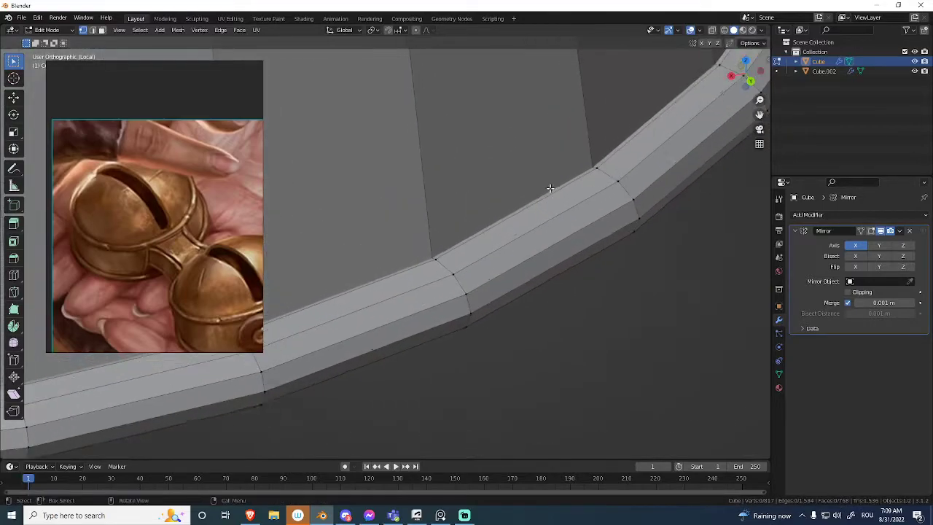
pyautogui.hotkey('alt', 'z')
pyautogui.keyDown('alt'); pyautogui.click(558, 171); pyautogui.keyUp('alt')
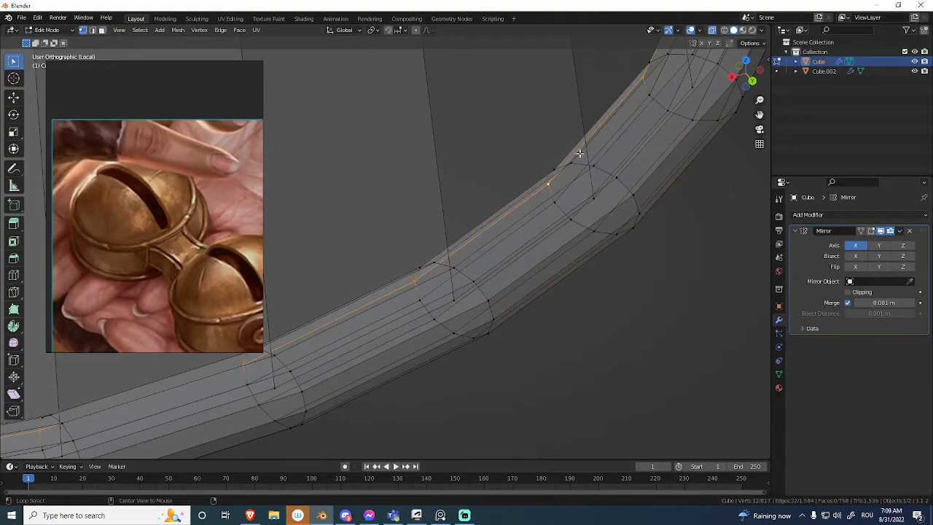
pyautogui.click(580, 153)
pyautogui.hotkey('alt', 'z')
pyautogui.moveTo(580, 153); pyautogui.dragTo(549, 215, button='middle')
pyautogui.hotkey('alt', 'z')
pyautogui.hotkey('alt', 'z')
pyautogui.moveTo(536, 179)
pyautogui.mouseDown(button='middle')
pyautogui.moveTo(537, 142)
pyautogui.moveTo(517, 107)
pyautogui.moveTo(510, 121)
pyautogui.moveTo(537, 124)
pyautogui.moveTo(503, 181)
pyautogui.moveTo(430, 154)
pyautogui.moveTo(456, 211)
pyautogui.moveTo(488, 245)
pyautogui.moveTo(440, 234)
pyautogui.moveTo(387, 255)
pyautogui.moveTo(436, 214)
pyautogui.moveTo(419, 202)
pyautogui.moveTo(464, 208)
pyautogui.moveTo(502, 188)
pyautogui.moveTo(483, 233)
pyautogui.moveTo(520, 231)
pyautogui.moveTo(527, 214)
pyautogui.moveTo(642, 193)
pyautogui.mouseUp(button='middle')
pyautogui.hotkey('alt', 'z')
pyautogui.press('l')
pyautogui.click(431, 151)
# Examine the cleaned rims up close where they meet the bell wall, in solid and X-ray display.
pyautogui.hotkey('alt', 'z')
pyautogui.press('Tab')
# Examine the whole bell from the front, from above and at an angle, in object and edit mode.
pyautogui.press('Tab')
pyautogui.keyDown('shift'); pyautogui.moveTo(542, 236); pyautogui.dragTo(622, 152, button='middle'); pyautogui.keyUp('shift')
pyautogui.scroll(3, 493, 256)
pyautogui.scroll(-1, 542, 281)
pyautogui.scroll(4, 544, 262)
pyautogui.moveTo(597, 204); pyautogui.dragTo(502, 291, button='middle')
pyautogui.hotkey('alt', 'z')
pyautogui.moveTo(524, 201); pyautogui.dragTo(569, 179, button='middle')
pyautogui.scroll(3, 568, 179)
pyautogui.keyDown('shift'); pyautogui.moveTo(551, 214); pyautogui.dragTo(534, 269, button='middle'); pyautogui.keyUp('shift')
pyautogui.hotkey('alt', 'z')
pyautogui.hotkey('alt', 'z')
pyautogui.hotkey('alt', 'z')
pyautogui.keyDown('ctrl'); pyautogui.moveTo(466, 310); pyautogui.dragTo(441, 350, button='middle'); pyautogui.keyUp('ctrl')
pyautogui.keyDown('shift'); pyautogui.moveTo(445, 313); pyautogui.dragTo(453, 237, button='middle'); pyautogui.keyUp('shift')
pyautogui.moveTo(513, 253); pyautogui.dragTo(446, 266, button='middle')
pyautogui.press('Tab')
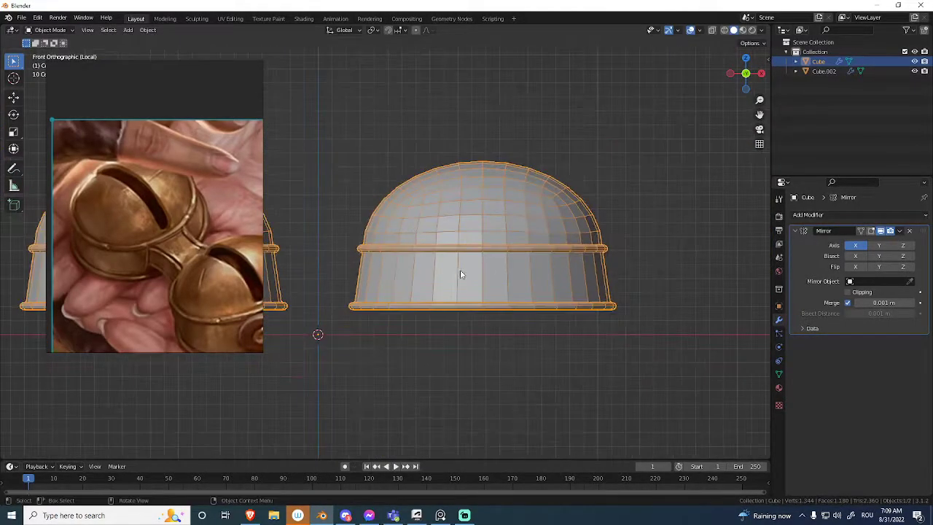
pyautogui.moveTo(437, 185); pyautogui.dragTo(431, 290, button='middle')
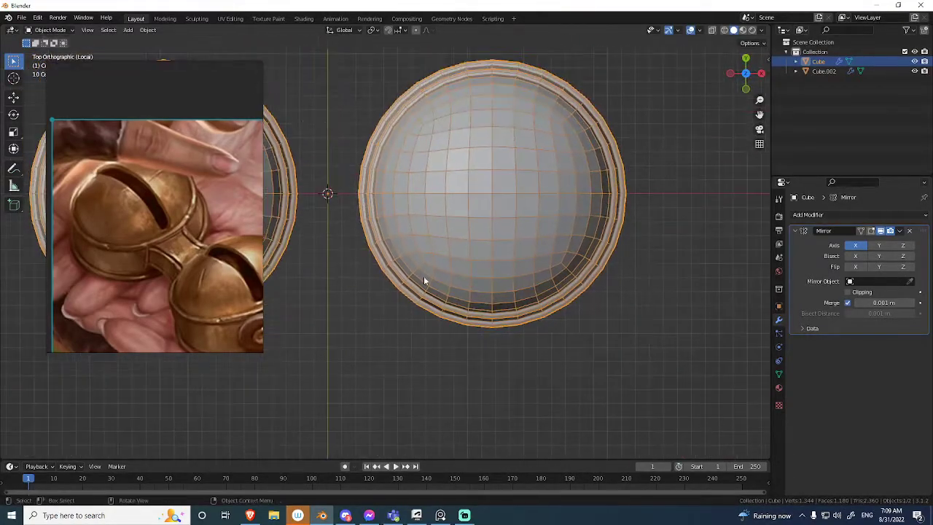
pyautogui.press('Tab')
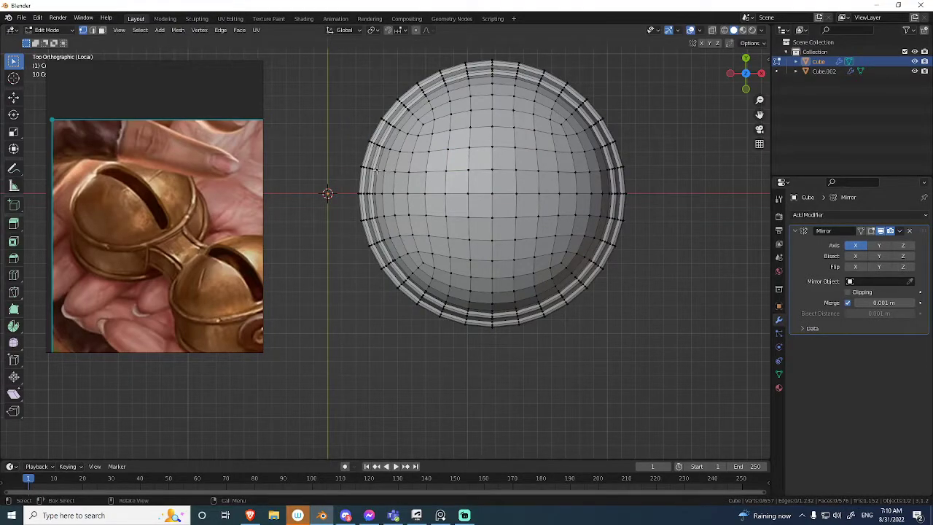
pyautogui.scroll(2, 380, 178)
pyautogui.moveTo(406, 196); pyautogui.dragTo(425, 167, button='middle')
pyautogui.press('Tab')
pyautogui.press('Tab')
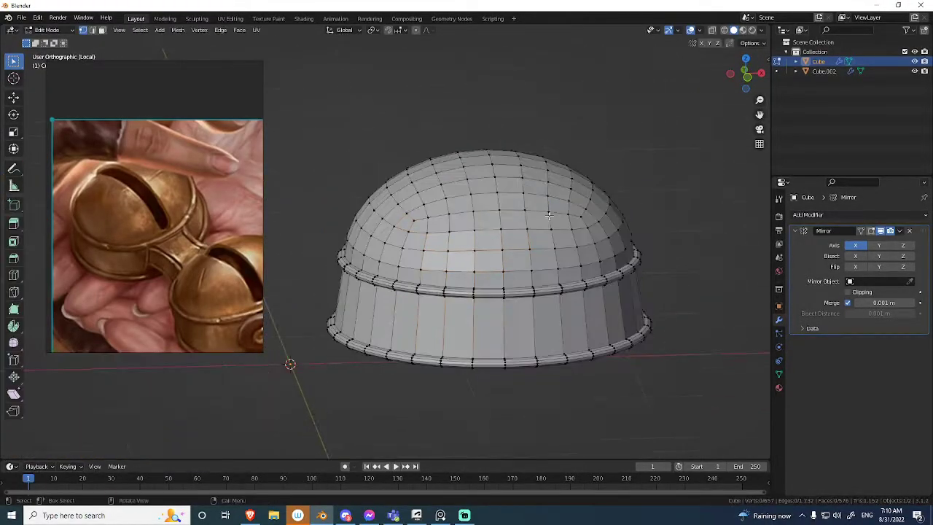
# Separate the linked bell body from the two rims into its own object.
pyautogui.moveTo(544, 211); pyautogui.dragTo(612, 187, button='middle')
pyautogui.press('l')
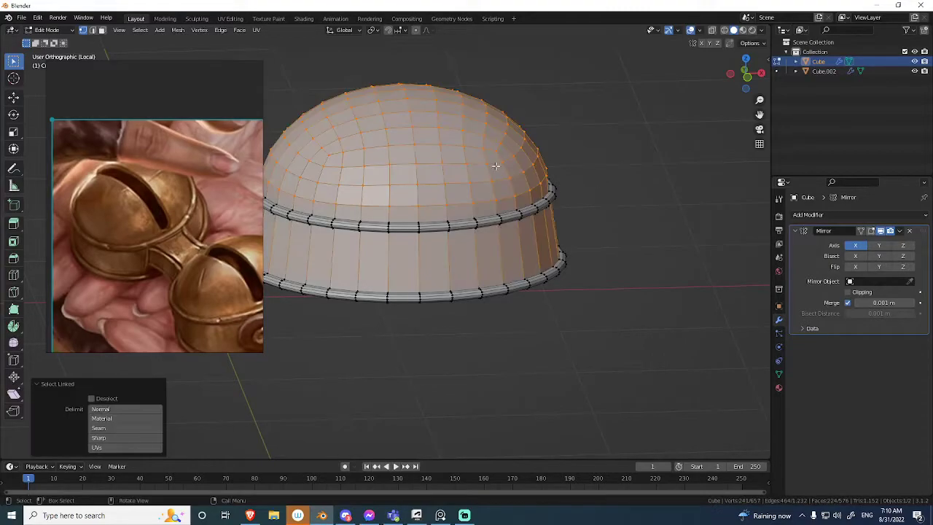
pyautogui.press('KP_Decimal')
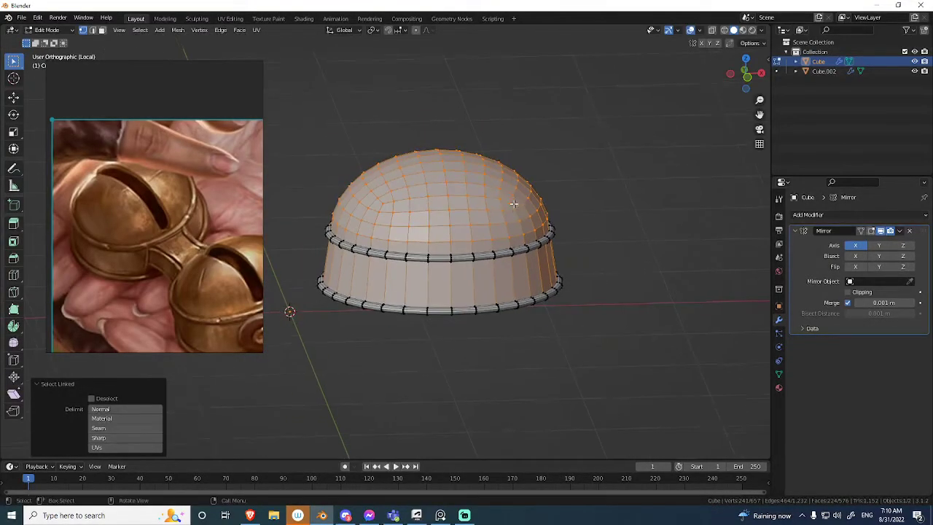
pyautogui.click(514, 203)
pyautogui.press('Tab')
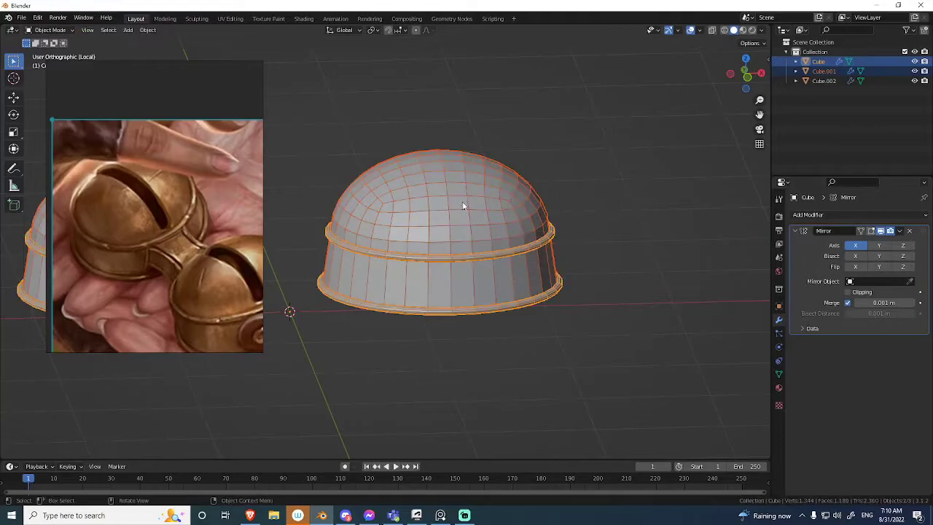
# Give the bell body a level 1 Subdivision modifier above Mirror with Optimal Display off, and apply it.
pyautogui.keyDown('ctrl'); pyautogui.moveTo(467, 204); pyautogui.dragTo(522, 193, button='middle'); pyautogui.keyUp('ctrl')
pyautogui.hotkey('ctrl', '1')
pyautogui.keyDown('shift'); pyautogui.moveTo(566, 220); pyautogui.dragTo(505, 209, button='middle'); pyautogui.keyUp('shift')
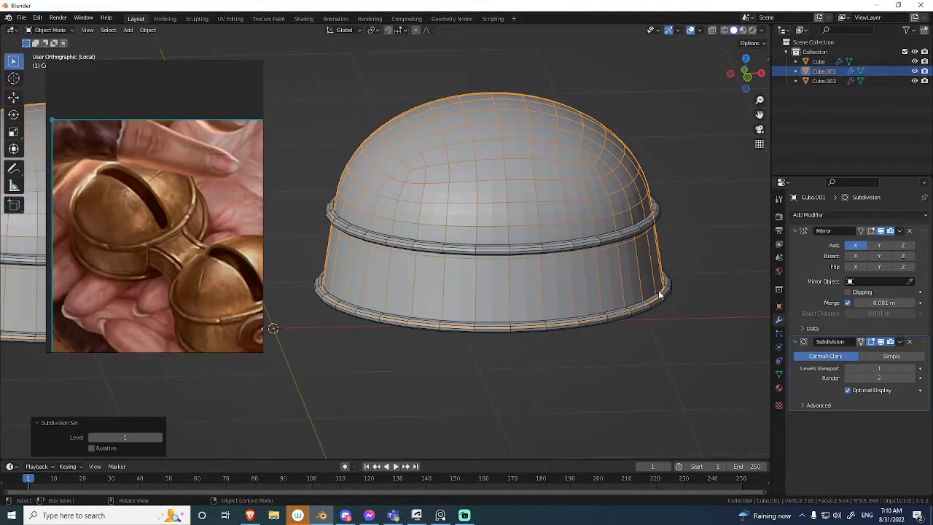
pyautogui.moveTo(924, 342); pyautogui.dragTo(924, 232)
pyautogui.moveTo(632, 200); pyautogui.dragTo(503, 250, button='middle')
pyautogui.click(846, 280)
pyautogui.moveTo(680, 214); pyautogui.dragTo(529, 252, button='middle')
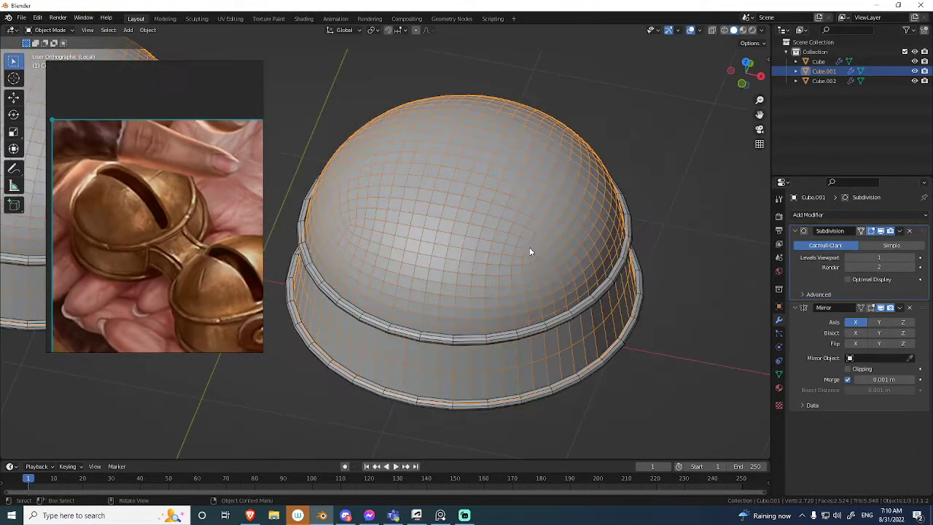
pyautogui.hotkey('ctrl', 'a')
# Delete the two-face-wide strip of faces running over the dome's centre down to just above the upper rim on both sides, opening the slot.
pyautogui.press('Tab')
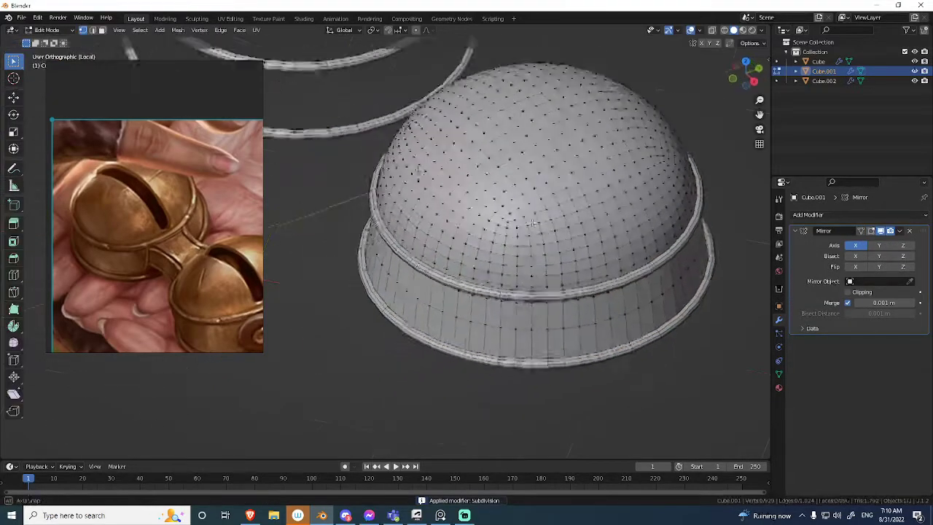
pyautogui.press('KP_3')
pyautogui.hotkey('alt', 'z')
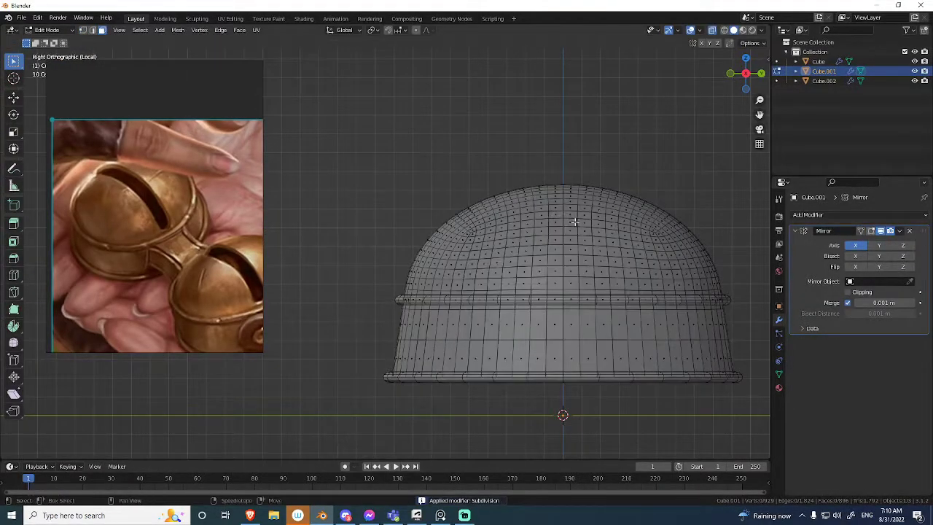
pyautogui.scroll(3, 575, 146)
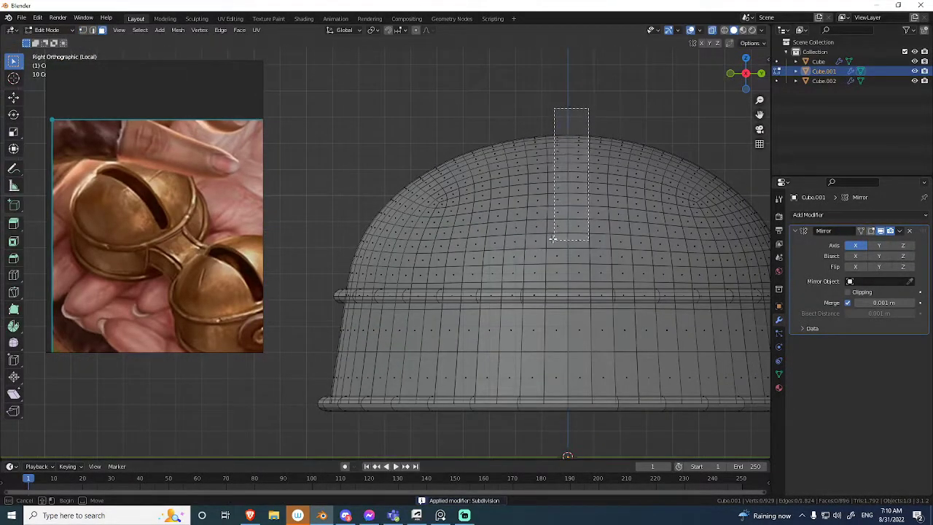
pyautogui.hotkey('alt', 'z')
pyautogui.moveTo(557, 236); pyautogui.dragTo(614, 265, button='middle')
pyautogui.scroll(-5, 583, 266)
pyautogui.moveTo(545, 269)
pyautogui.mouseDown(button='middle')
pyautogui.moveTo(497, 268)
pyautogui.moveTo(472, 232)
pyautogui.mouseUp(button='middle')
pyautogui.press('KP_3')
pyautogui.scroll(4, 470, 243)
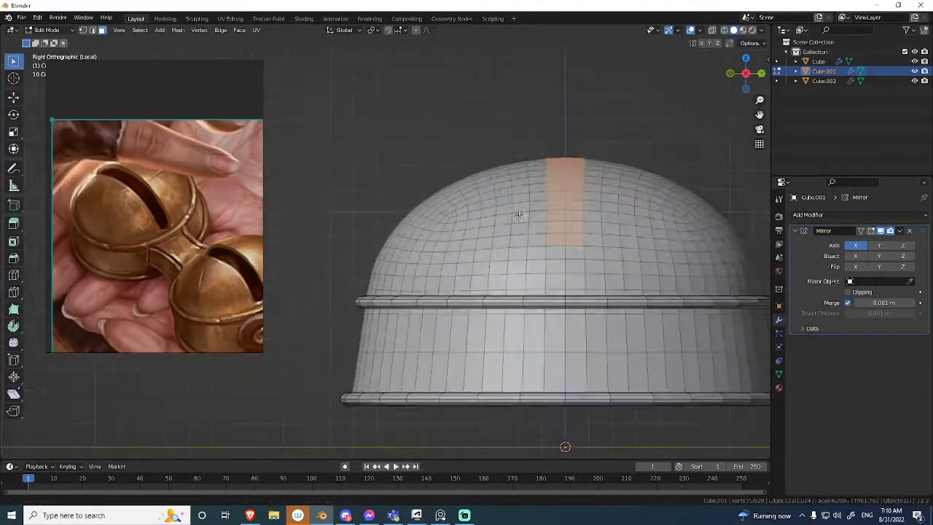
pyautogui.hotkey('alt', 'z')
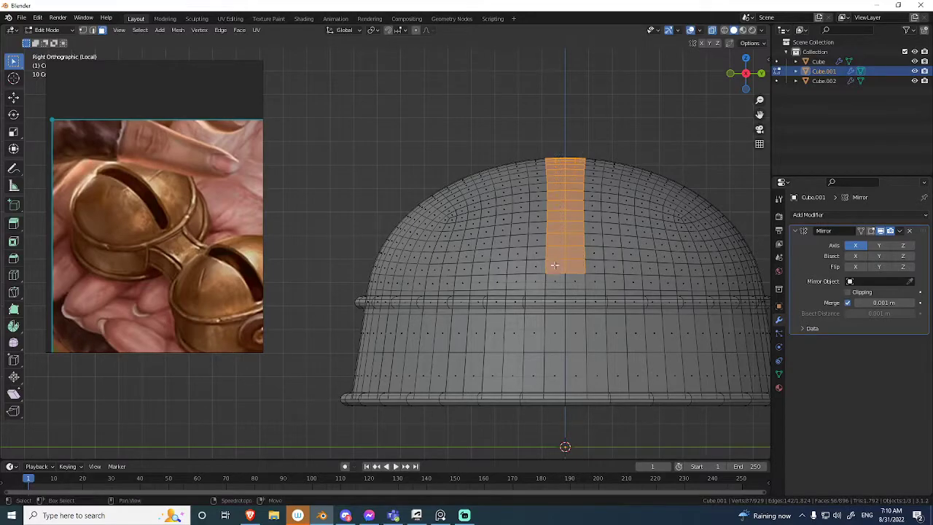
pyautogui.hotkey('alt', 'z')
pyautogui.moveTo(554, 266)
pyautogui.mouseDown(button='middle')
pyautogui.moveTo(560, 283)
pyautogui.moveTo(555, 272)
pyautogui.mouseUp(button='middle')
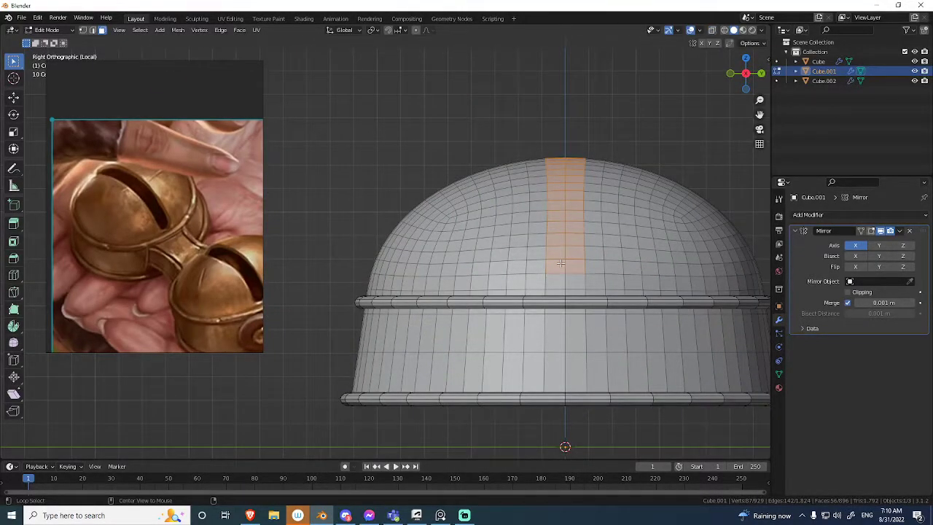
pyautogui.hotkey('alt', 'z')
pyautogui.hotkey('alt', 'z')
pyautogui.hotkey('alt', 'z')
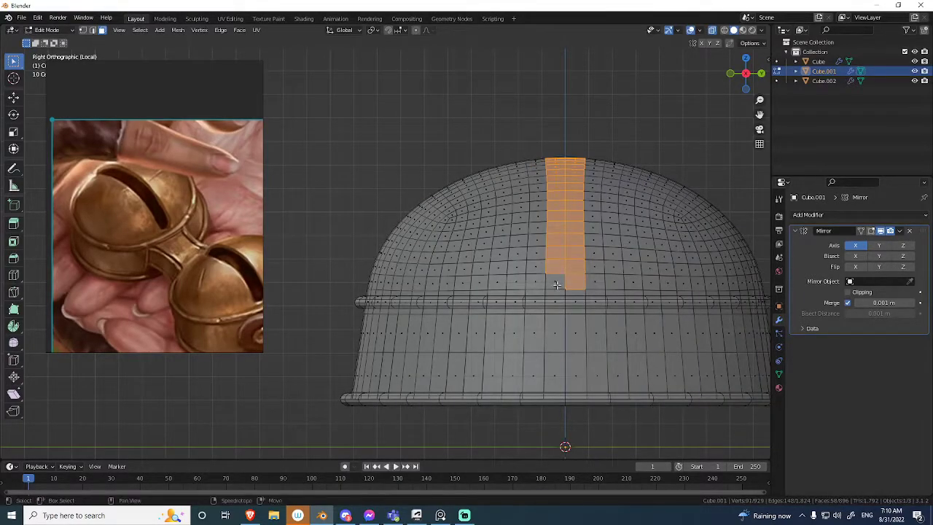
pyautogui.hotkey('alt', 'z')
pyautogui.moveTo(553, 283)
pyautogui.mouseDown(button='middle')
pyautogui.moveTo(547, 349)
pyautogui.moveTo(536, 313)
pyautogui.moveTo(549, 231)
pyautogui.moveTo(593, 210)
pyautogui.moveTo(539, 204)
pyautogui.mouseUp(button='middle')
pyautogui.scroll(3, 533, 199)
pyautogui.press('x')
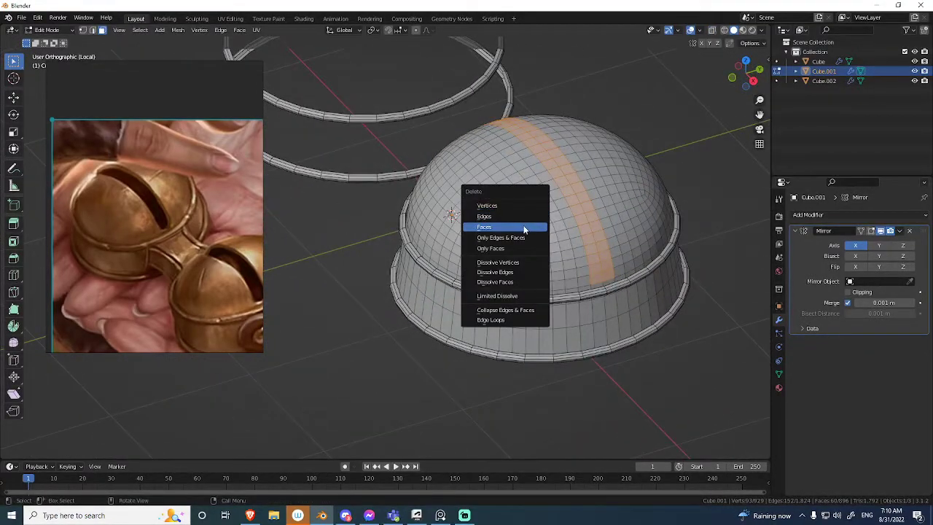
pyautogui.click(522, 228)
pyautogui.scroll(5, 530, 294)
# Add a level 2 Subdivision modifier to the slotted bell body and turn off its display in edit mode.
pyautogui.press('Tab')
pyautogui.moveTo(530, 293); pyautogui.dragTo(539, 250, button='middle')
pyautogui.hotkey('ctrl', '2')
pyautogui.hotkey('shift', 'alt', 'z')
pyautogui.hotkey('shift', 'alt', 'z')
pyautogui.hotkey('ctrl', 'Tab')
pyautogui.click(618, 252)
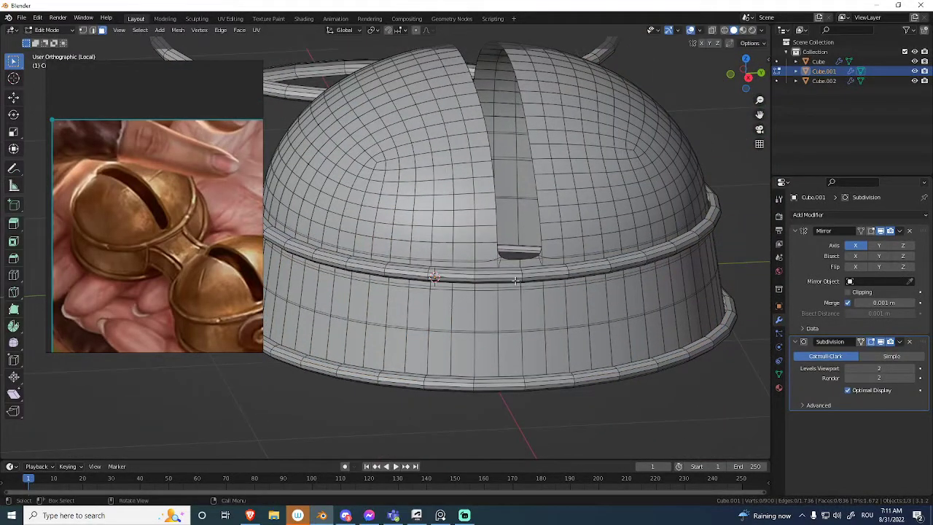
pyautogui.click(872, 344)
# Compare the end of the smoothed slot with a close-up of the reference image, with the overlays hidden.
pyautogui.keyDown('shift'); pyautogui.moveTo(486, 255); pyautogui.dragTo(462, 250, button='middle'); pyautogui.keyUp('shift')
pyautogui.scroll(1, 508, 262)
pyautogui.hotkey('ctrl', 'Tab')
pyautogui.click(444, 263)
pyautogui.scroll(4, 174, 148)
pyautogui.scroll(2, 145, 202)
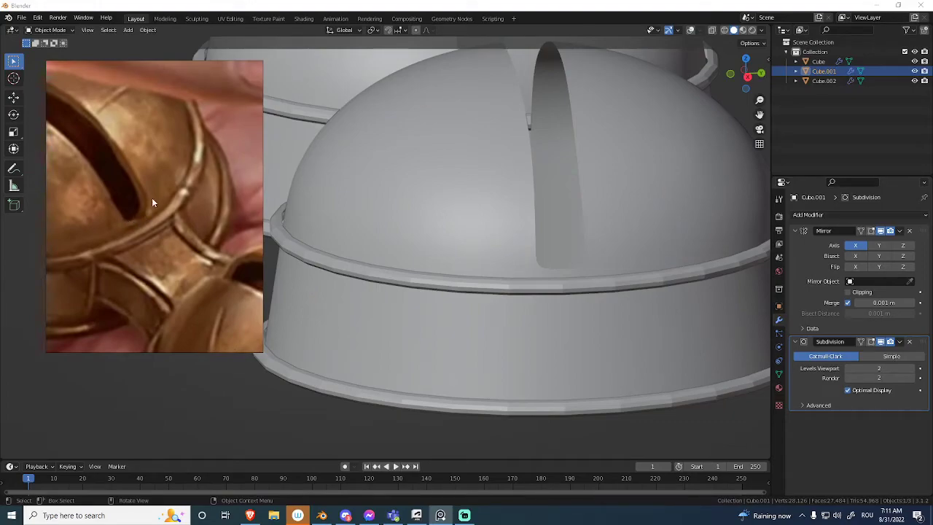
pyautogui.moveTo(368, 261); pyautogui.dragTo(525, 256, button='middle')
pyautogui.click(526, 263)
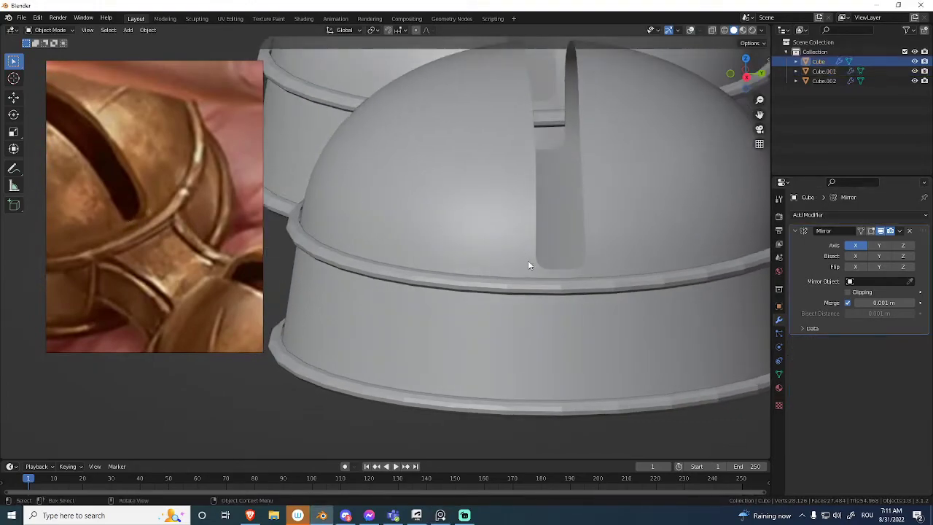
pyautogui.hotkey('shift', 'alt', 'z')
pyautogui.moveTo(594, 247); pyautogui.dragTo(529, 275, button='middle')
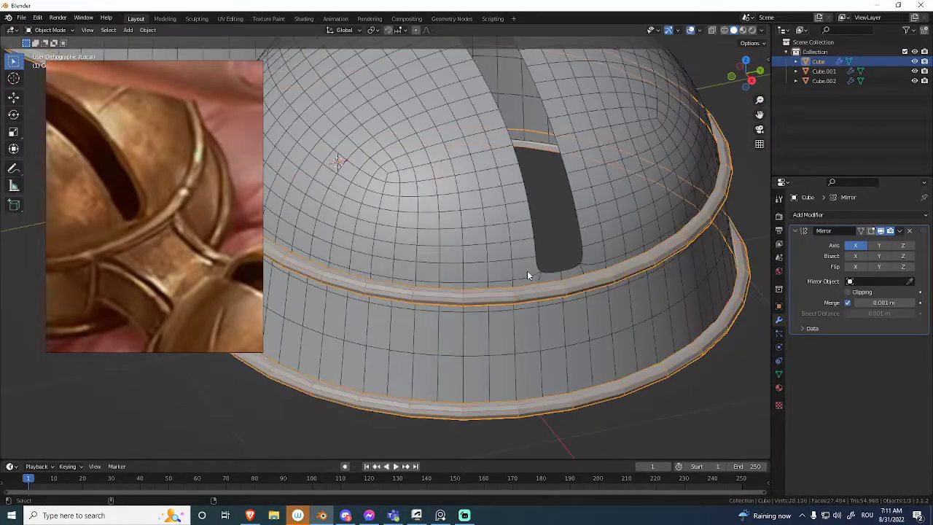
# Slide the two corner vertices at the near end of the bell body's slot upward by a factor of about 0.52.
pyautogui.press('Tab')
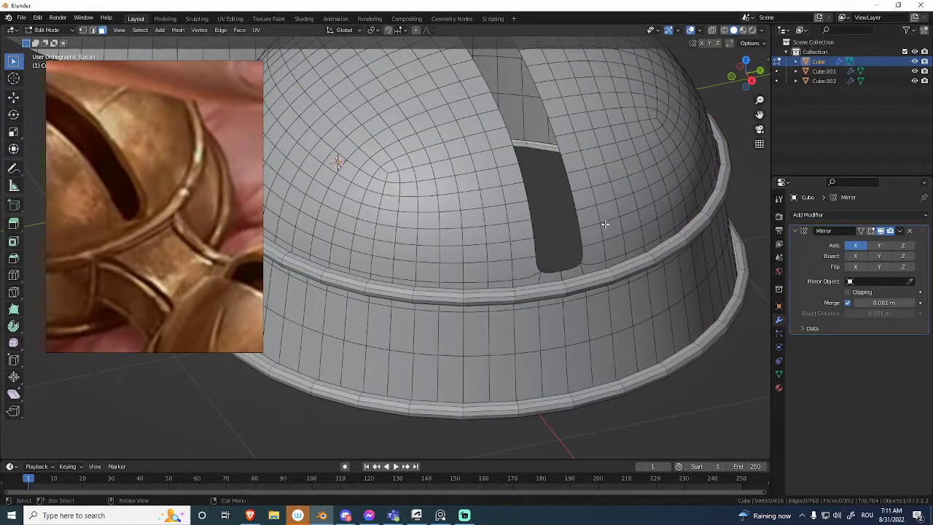
pyautogui.press('Tab')
pyautogui.click(437, 227)
pyautogui.press('Tab')
pyautogui.moveTo(598, 234); pyautogui.dragTo(633, 268, button='middle')
pyautogui.press('1')
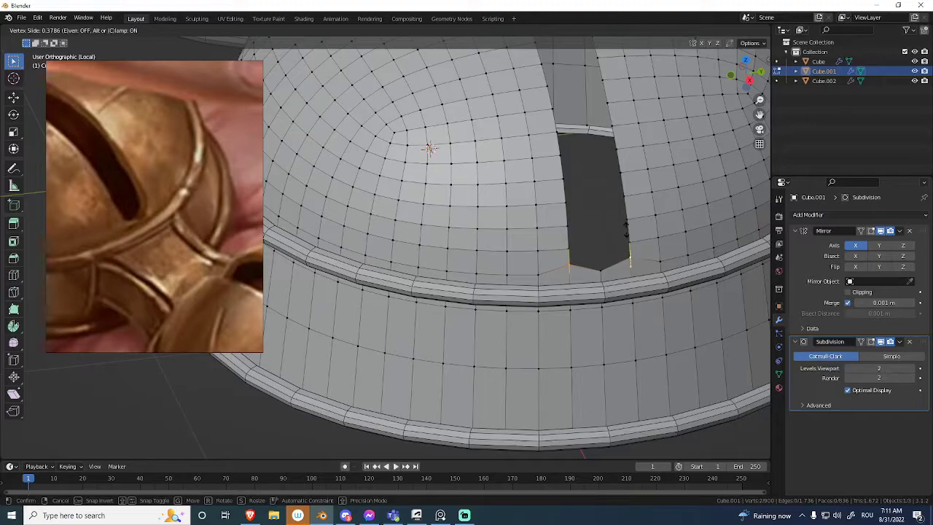
pyautogui.click(624, 198)
pyautogui.press('Tab')
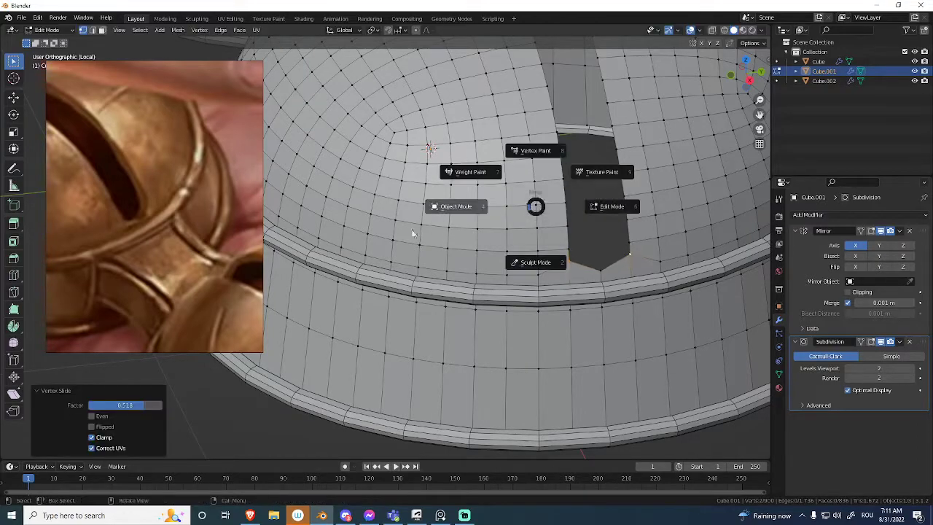
pyautogui.press('Tab')
# Slide the two corner vertices at the opposite end of the slot upward by a factor of about 0.64.
pyautogui.keyDown('ctrl'); pyautogui.moveTo(570, 261); pyautogui.dragTo(545, 325, button='middle'); pyautogui.keyUp('ctrl')
pyautogui.keyDown('ctrl'); pyautogui.moveTo(520, 271); pyautogui.dragTo(516, 313, button='middle'); pyautogui.keyUp('ctrl')
pyautogui.moveTo(510, 302); pyautogui.dragTo(591, 288, button='middle')
pyautogui.keyDown('shift'); pyautogui.moveTo(481, 255); pyautogui.dragTo(535, 294, button='middle'); pyautogui.keyUp('shift')
pyautogui.scroll(4, 597, 258)
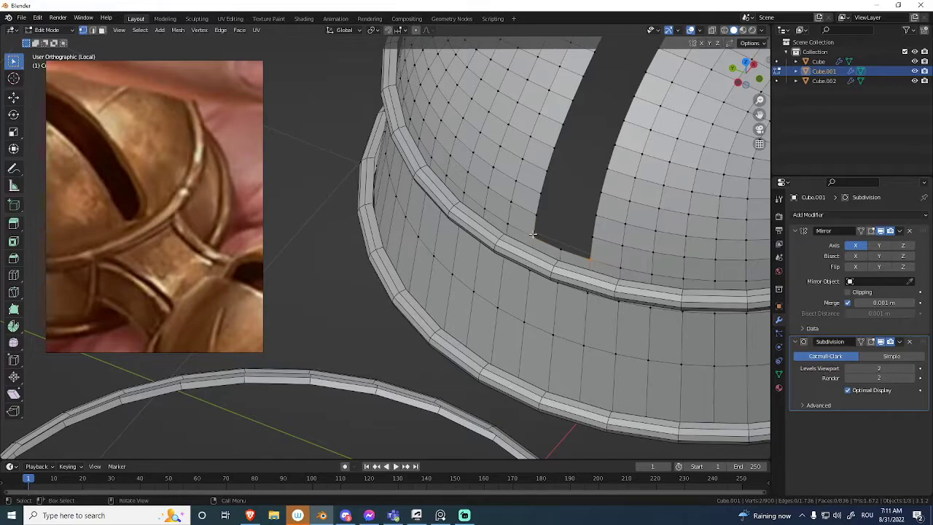
pyautogui.click(530, 143)
# Slide the middle end vertex of the slot toward the upper rim at both ends and check the smoothed shape.
pyautogui.moveTo(530, 144); pyautogui.dragTo(407, 248, button='middle')
pyautogui.click(561, 259)
pyautogui.scroll(-3, 437, 251)
pyautogui.keyDown('shift'); pyautogui.moveTo(750, 272); pyautogui.dragTo(583, 258, button='middle'); pyautogui.keyUp('shift')
pyautogui.scroll(2, 603, 257)
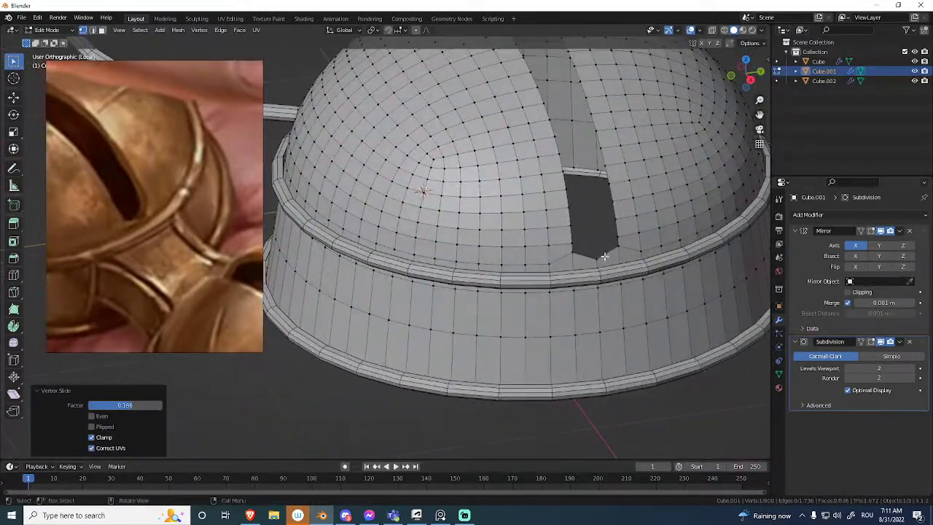
pyautogui.click(608, 289)
pyautogui.hotkey('ctrl', 'Tab')
pyautogui.click(410, 256)
pyautogui.moveTo(525, 240)
pyautogui.mouseDown(button='middle')
pyautogui.moveTo(569, 258)
pyautogui.moveTo(526, 246)
pyautogui.moveTo(542, 274)
pyautogui.moveTo(534, 232)
pyautogui.mouseUp(button='middle')
# Slide the two slot-edge vertices just above the corners at the near end upward by a factor of about 0.38.
pyautogui.press('Tab')
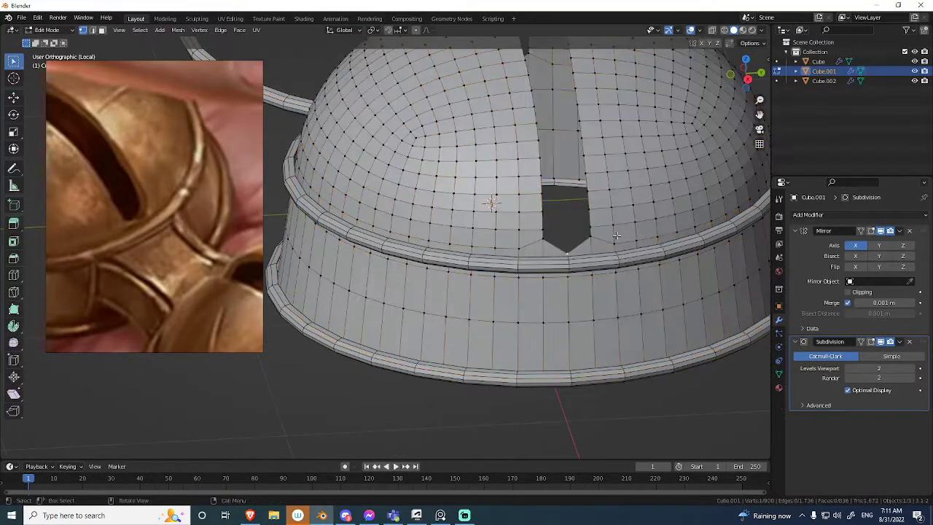
pyautogui.scroll(3, 568, 227)
pyautogui.keyDown('ctrl'); pyautogui.click(662, 219); pyautogui.keyUp('ctrl')
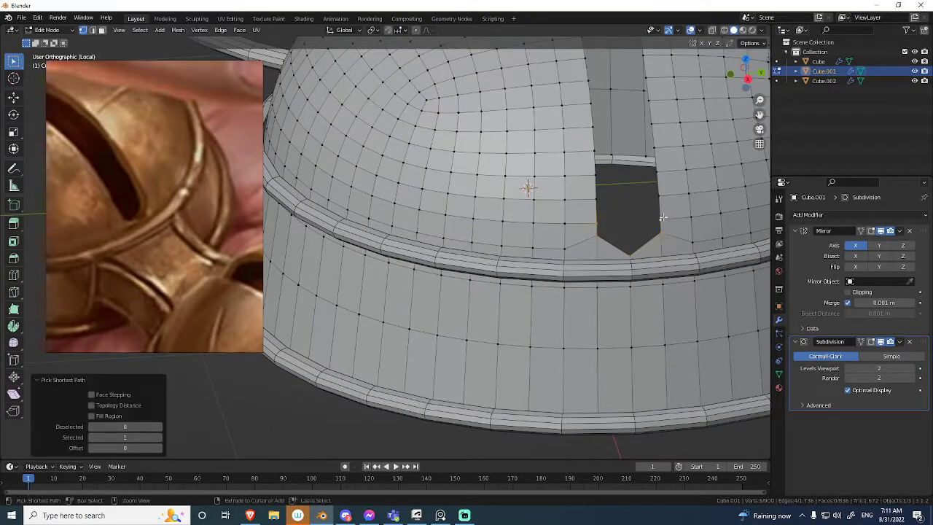
pyautogui.click(596, 220)
pyautogui.hotkey('shift', 'v')
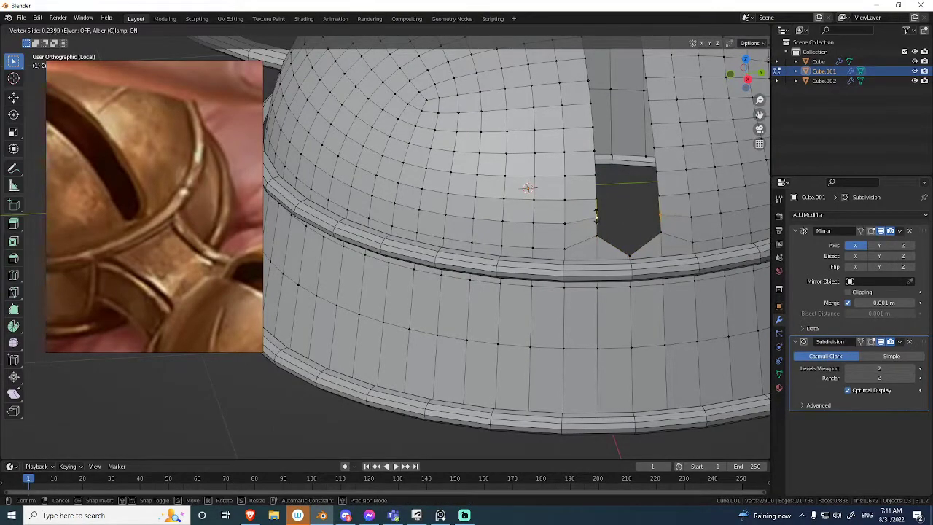
pyautogui.click(527, 188)
# Slide the matching pair of edge vertices above the corners at the slot's opposite end upward and check the smoothed result.
pyautogui.moveTo(528, 188); pyautogui.dragTo(583, 208, button='middle')
pyautogui.scroll(2, 583, 211)
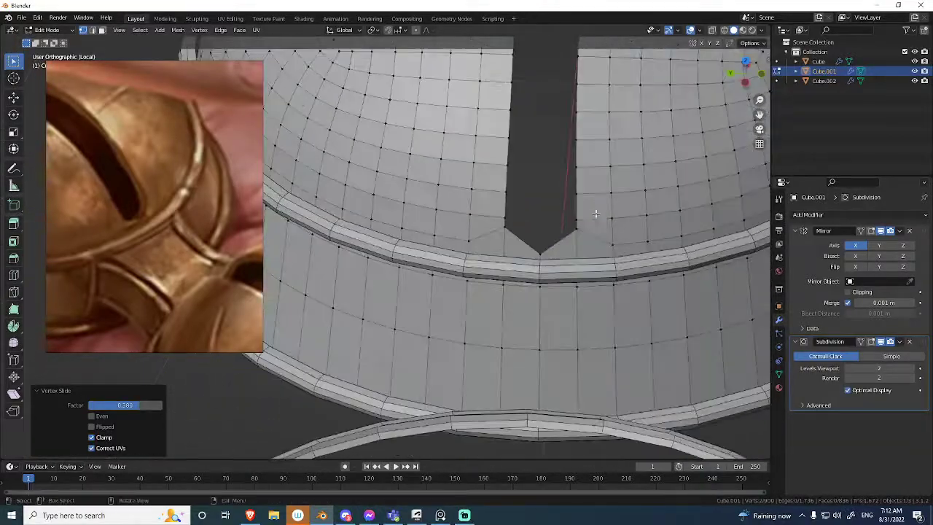
pyautogui.click(577, 219)
pyautogui.hotkey('shift', 'v')
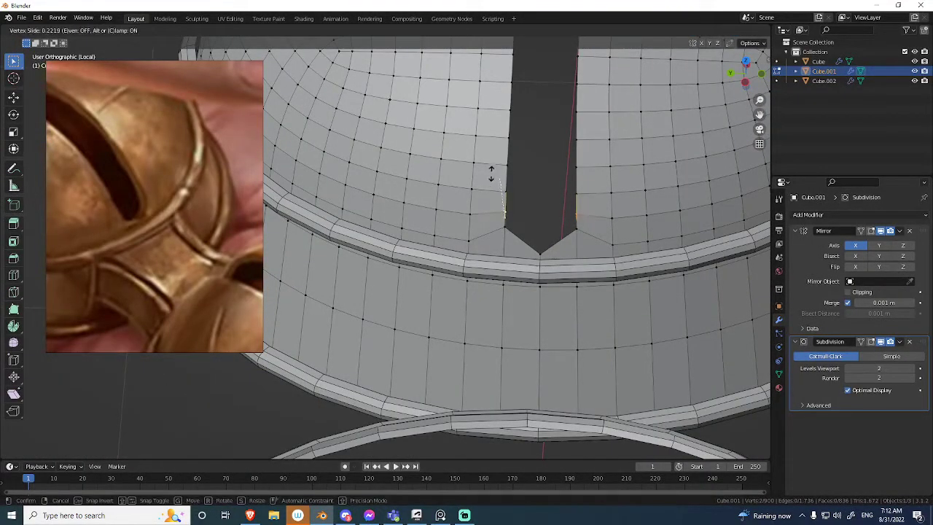
pyautogui.click(489, 159)
pyautogui.scroll(-5, 502, 233)
pyautogui.moveTo(519, 268); pyautogui.dragTo(576, 212, button='middle')
pyautogui.press('Tab')
pyautogui.hotkey('shift', 'alt', 'z')
# Slide both corner vertices at this end of the slot slightly down by a factor of about 0.10.
pyautogui.press('Tab')
pyautogui.hotkey('shift', 'v')
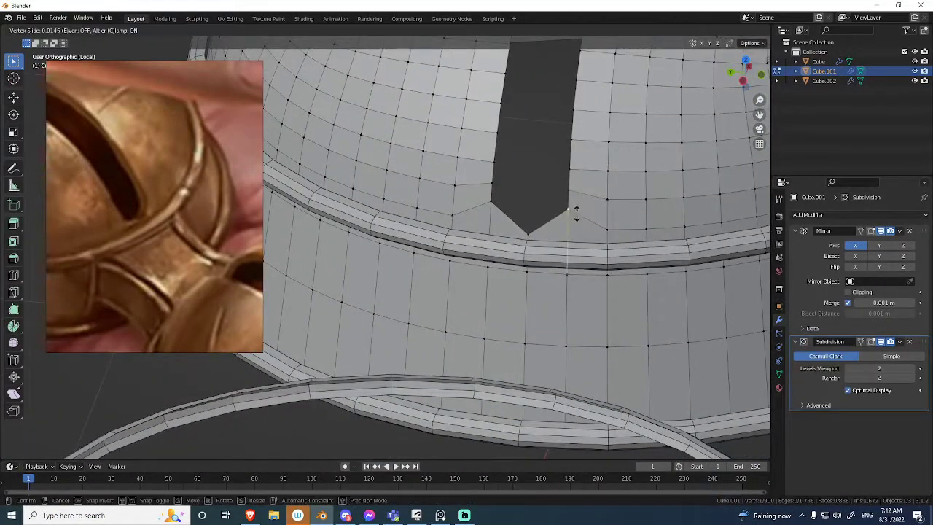
pyautogui.click(577, 220)
pyautogui.hotkey('ctrl', 'z')
pyautogui.hotkey('shift', 'v')
pyautogui.click(490, 210)
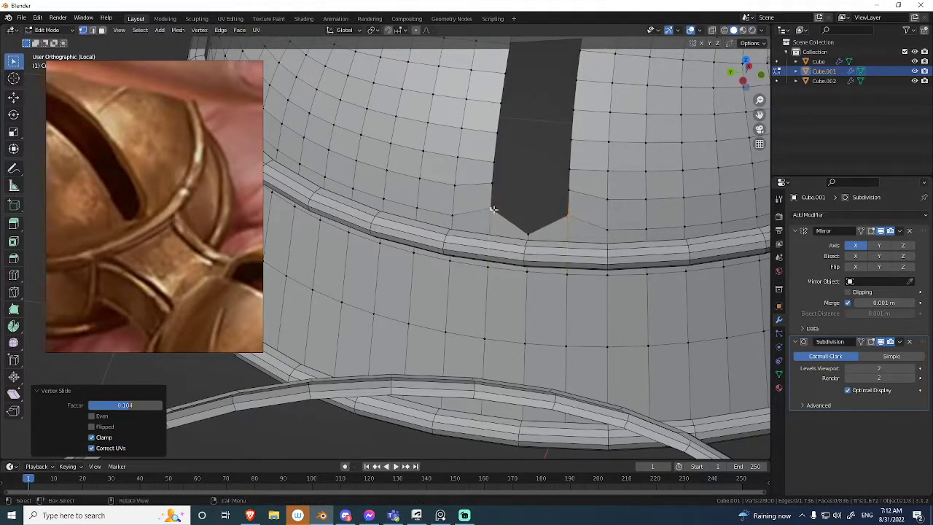
# Examine the smoothed slot ends from several angles, comparing the mesh and its smoothed form with and without the overlays.
pyautogui.press('Tab')
pyautogui.hotkey('alt', 'shift', 'z')
pyautogui.hotkey('alt', 'shift', 'z')
pyautogui.keyDown('ctrl'); pyautogui.moveTo(600, 219); pyautogui.dragTo(408, 269, button='middle'); pyautogui.keyUp('ctrl')
pyautogui.keyDown('shift'); pyautogui.moveTo(569, 267); pyautogui.dragTo(342, 241, button='middle'); pyautogui.keyUp('shift')
pyautogui.moveTo(509, 236); pyautogui.dragTo(455, 264, button='middle')
pyautogui.press('Tab')
pyautogui.keyDown('shift'); pyautogui.moveTo(659, 268); pyautogui.dragTo(587, 249, button='middle'); pyautogui.keyUp('shift')
pyautogui.keyDown('ctrl'); pyautogui.moveTo(587, 252); pyautogui.dragTo(593, 226, button='middle'); pyautogui.keyUp('ctrl')
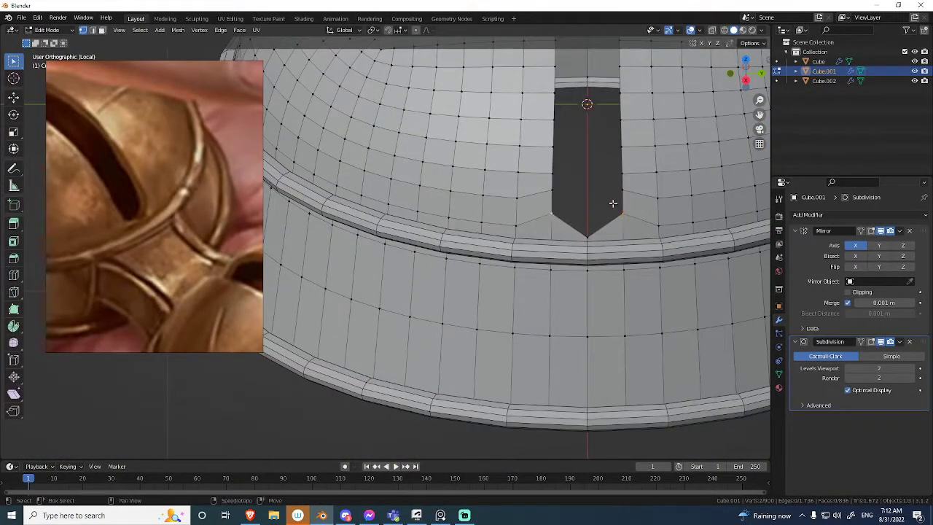
pyautogui.press('Tab')
pyautogui.keyDown('ctrl'); pyautogui.moveTo(507, 250); pyautogui.dragTo(626, 219, button='middle'); pyautogui.keyUp('ctrl')
pyautogui.hotkey('shift', 'alt', 'z')
pyautogui.scroll(4, 536, 289)
# Add a Solidify modifier to the slotted dome.
pyautogui.click(852, 214)
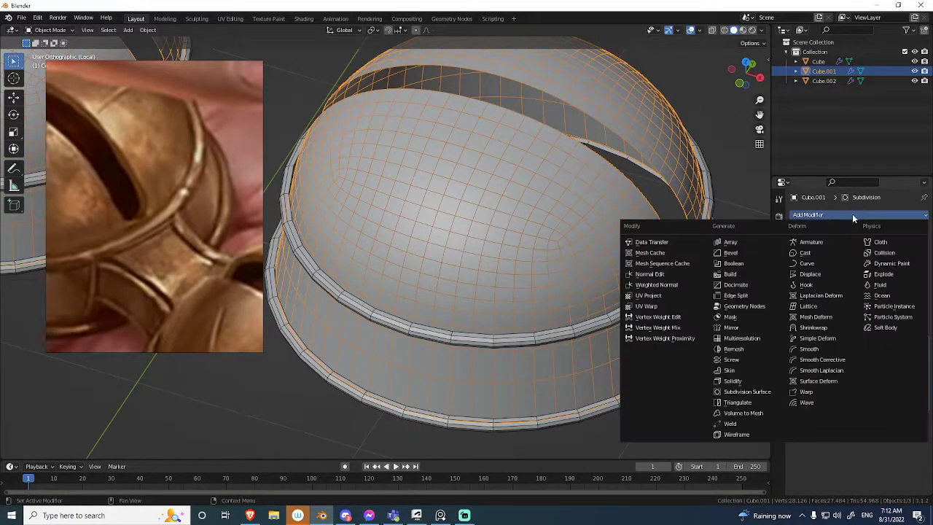
pyautogui.click(751, 382)
pyautogui.moveTo(692, 289)
pyautogui.mouseDown(button='middle')
pyautogui.moveTo(710, 295)
pyautogui.moveTo(695, 271)
pyautogui.mouseUp(button='middle')
pyautogui.rightClick(687, 246)
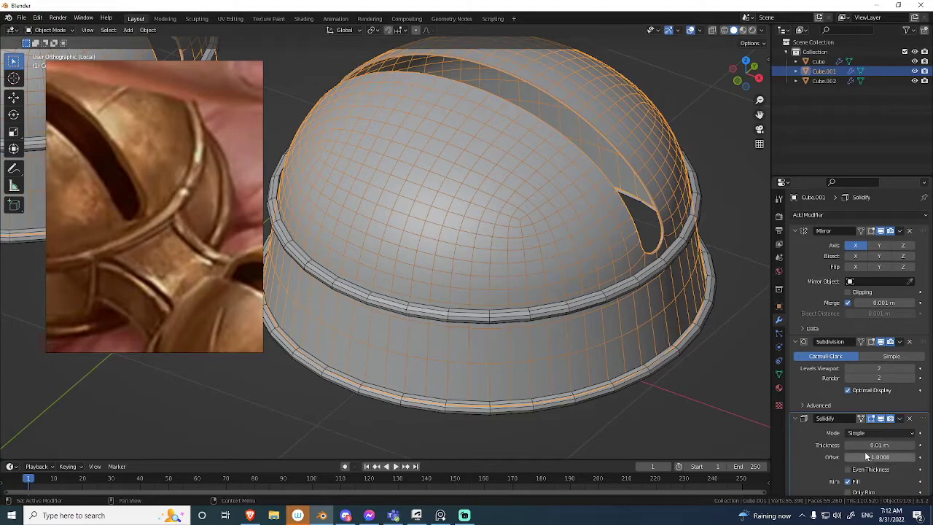
# Check the dome's transform values and apply its scale.
pyautogui.press('n')
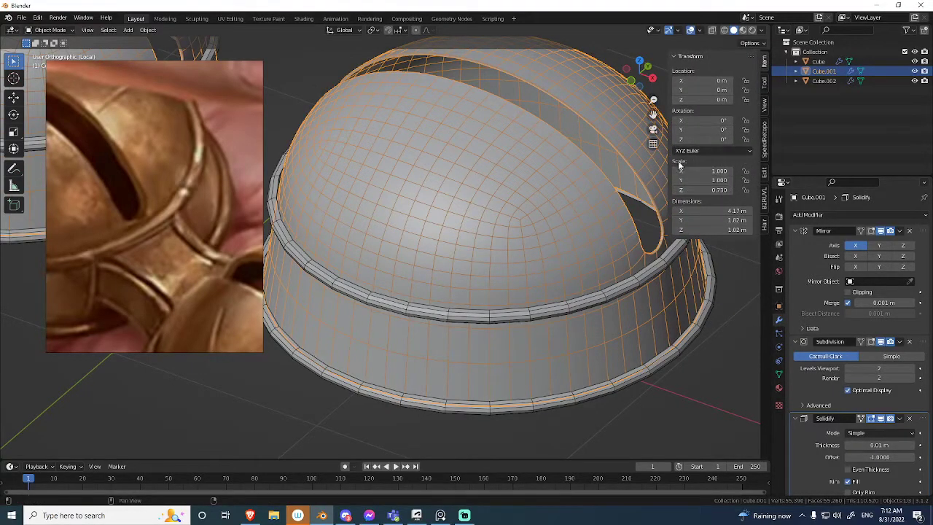
pyautogui.hotkey('ctrl', 'a')
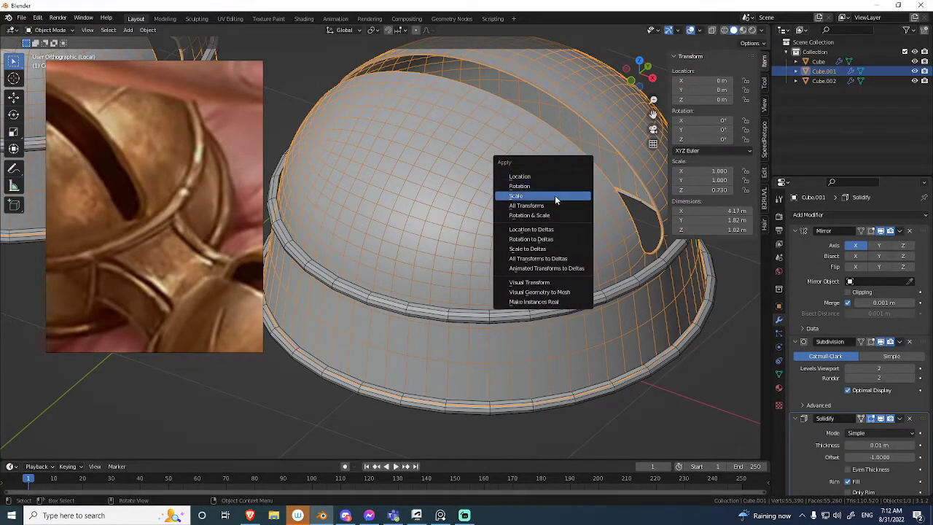
pyautogui.click(554, 195)
pyautogui.moveTo(571, 199); pyautogui.dragTo(615, 290, button='middle')
pyautogui.press('n')
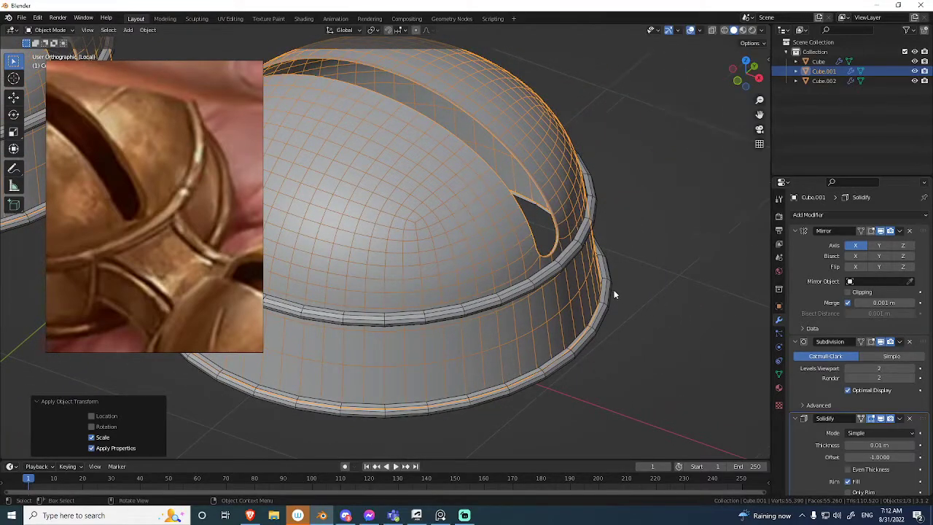
# Set the dome's Solidify thickness to 0.036 m and check the slot wall with and without overlays.
pyautogui.scroll(8, 616, 284)
pyautogui.moveTo(618, 276); pyautogui.dragTo(695, 299, button='middle')
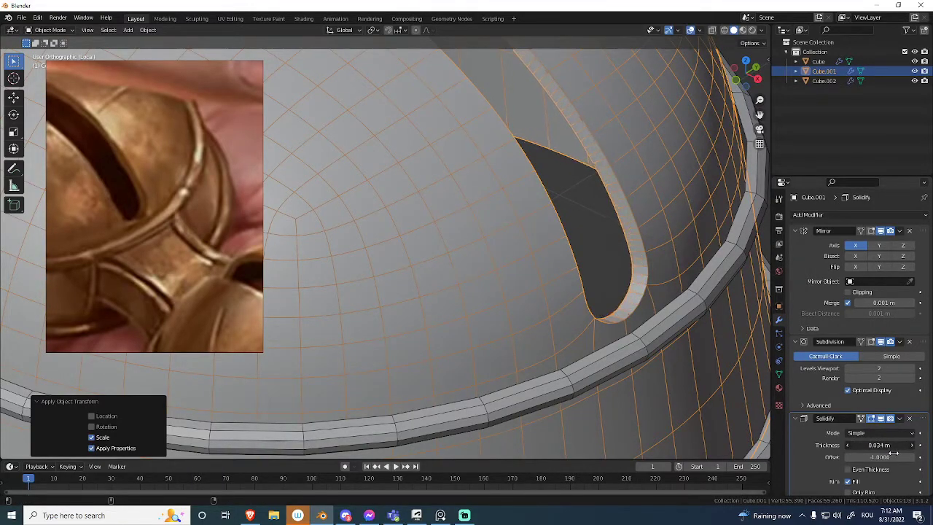
pyautogui.scroll(-5, 598, 408)
pyautogui.moveTo(597, 408); pyautogui.dragTo(671, 290, button='middle')
pyautogui.hotkey('alt', 'shift', 'z')
pyautogui.hotkey('alt', 'shift', 'z')
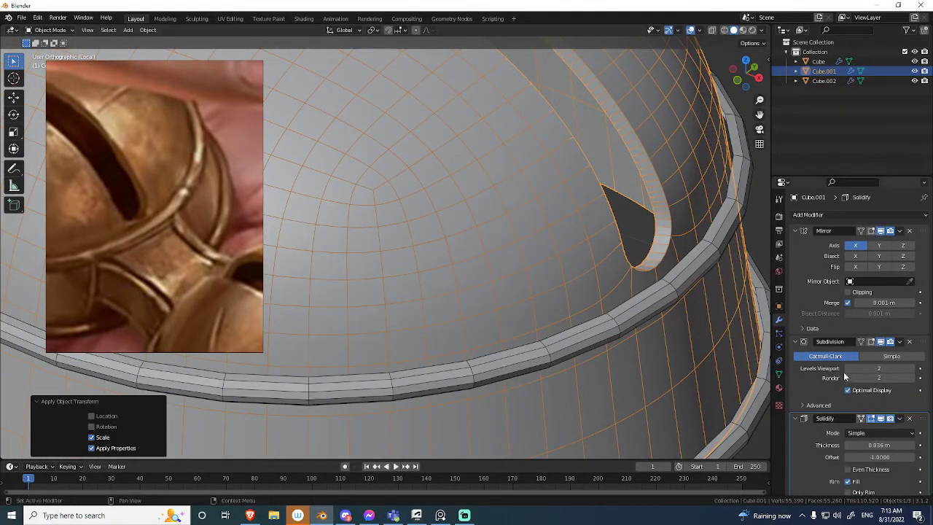
pyautogui.moveTo(738, 303); pyautogui.dragTo(667, 271, button='middle')
pyautogui.hotkey('alt', 'shift', 'z')
pyautogui.hotkey('alt', 'shift', 'z')
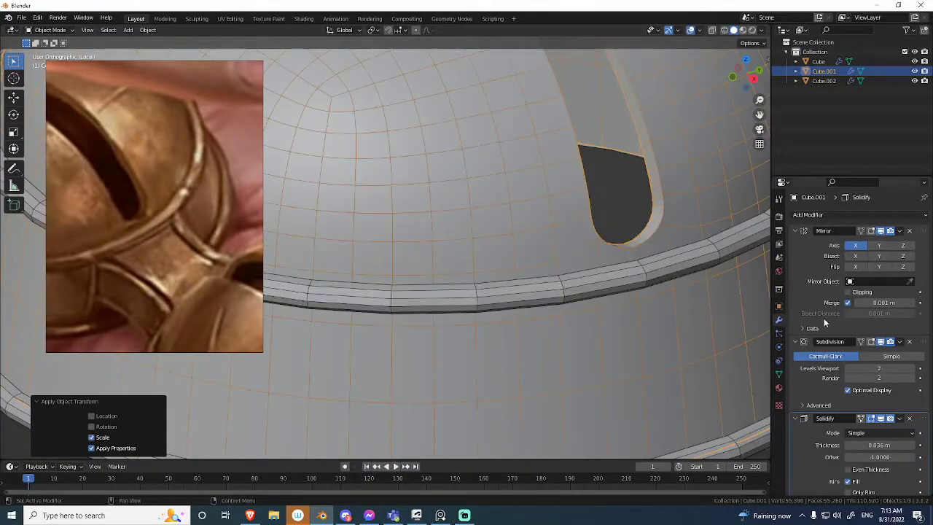
# Collapse the Subdivision and Solidify settings and move Solidify above Subdivision in the modifier stack.
pyautogui.keyDown('ctrl'); pyautogui.moveTo(821, 317); pyautogui.dragTo(822, 376, button='middle'); pyautogui.keyUp('ctrl')
pyautogui.keyDown('ctrl'); pyautogui.moveTo(817, 341); pyautogui.dragTo(825, 309, button='middle'); pyautogui.keyUp('ctrl')
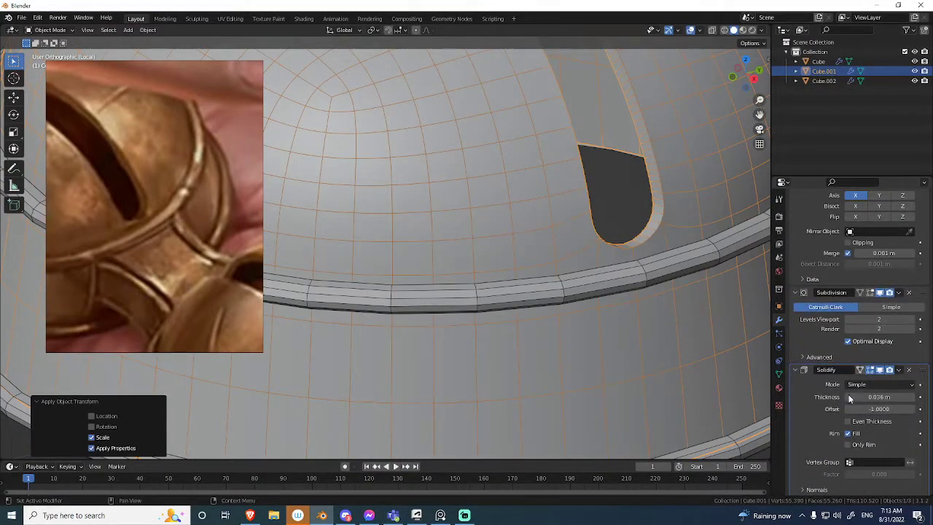
pyautogui.scroll(3, 831, 390)
pyautogui.click(795, 343)
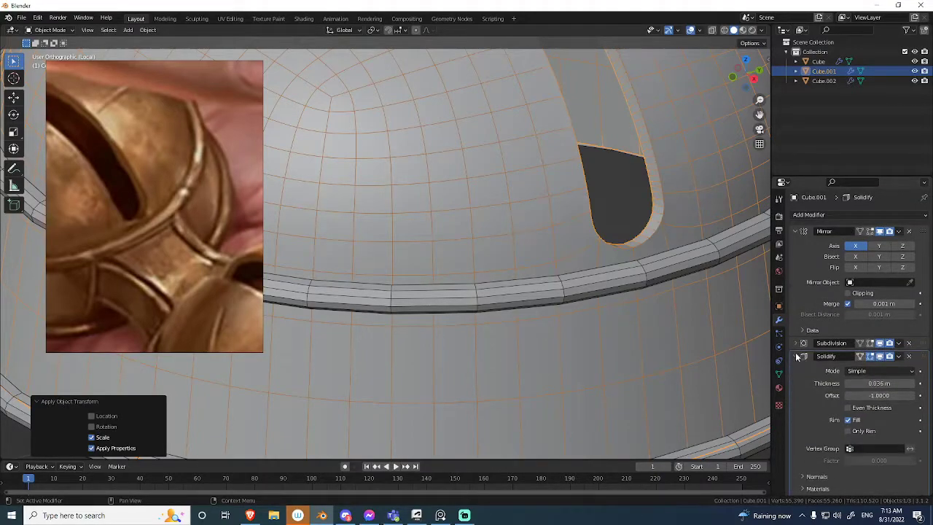
pyautogui.click(795, 358)
pyautogui.click(795, 357)
pyautogui.click(799, 357)
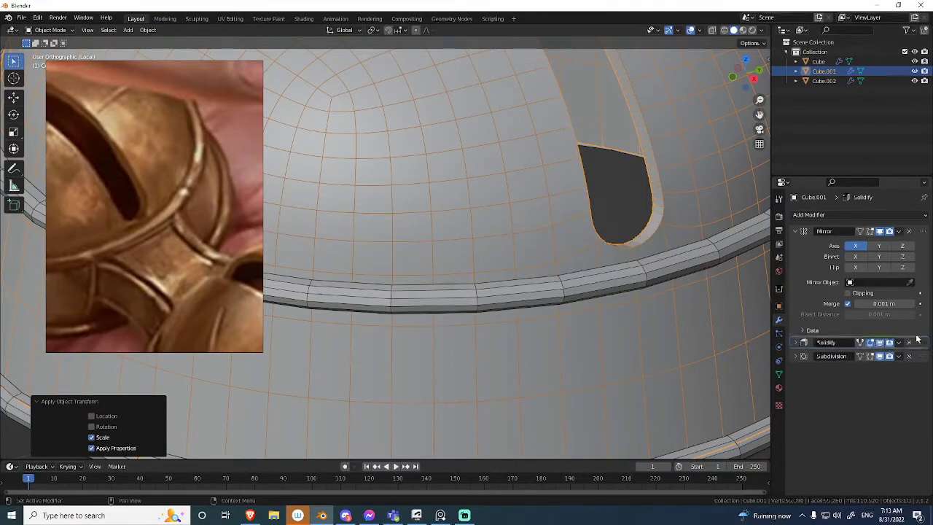
pyautogui.moveTo(690, 259); pyautogui.dragTo(612, 260, button='middle')
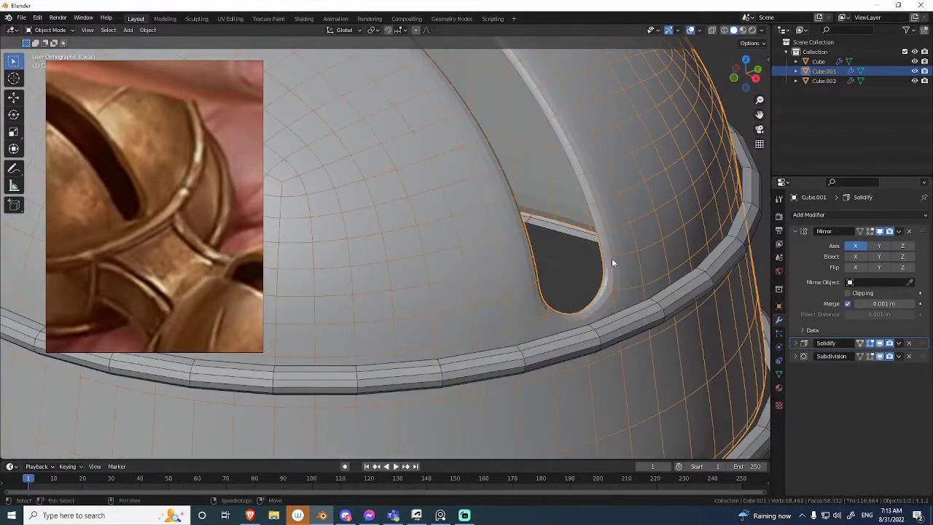
# Shade the dome smooth and check the slot's rounded edges up close.
pyautogui.rightClick(611, 255)
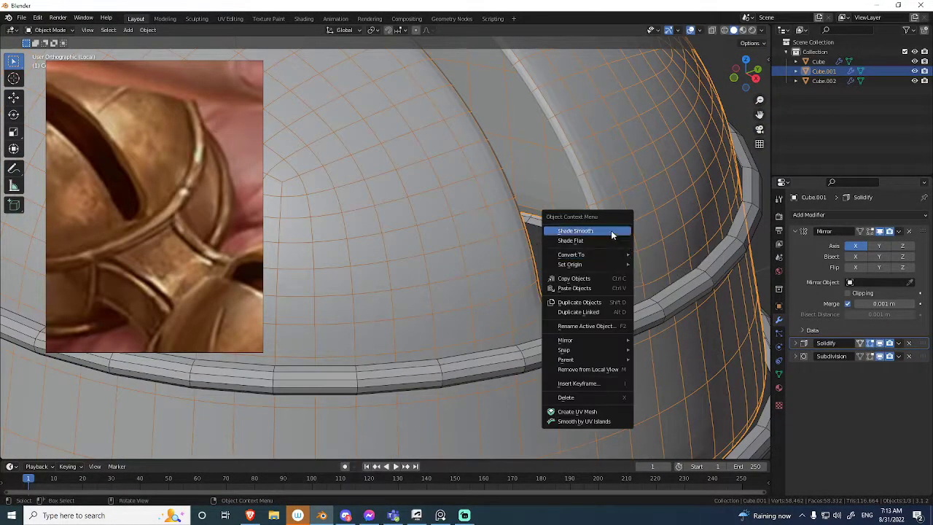
pyautogui.click(611, 231)
pyautogui.moveTo(632, 263); pyautogui.dragTo(612, 267, button='middle')
pyautogui.scroll(-3, 613, 350)
pyautogui.keyDown('shift'); pyautogui.moveTo(586, 309); pyautogui.dragTo(694, 350, button='middle'); pyautogui.keyUp('shift')
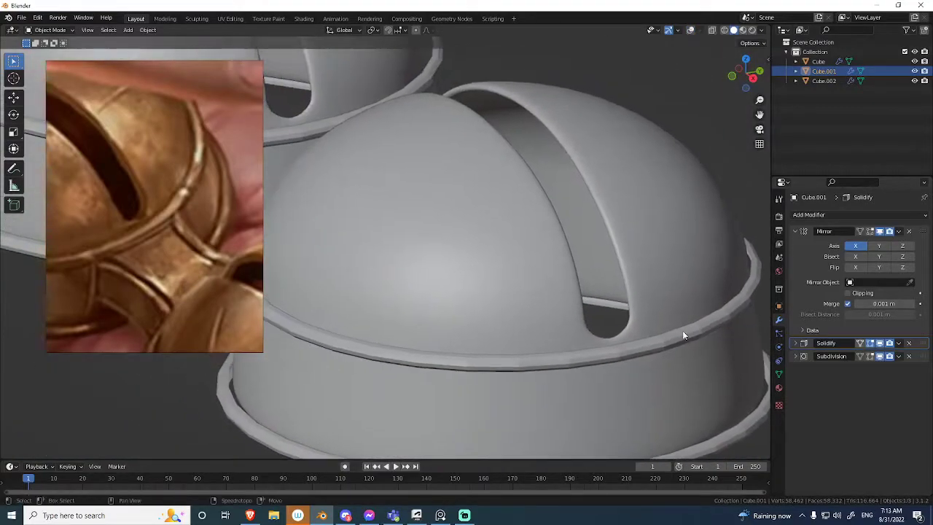
pyautogui.scroll(1, 638, 256)
pyautogui.keyDown('shift'); pyautogui.moveTo(654, 290); pyautogui.dragTo(674, 291, button='middle'); pyautogui.keyUp('shift')
pyautogui.scroll(1, 674, 291)
pyautogui.hotkey('alt', 'shift', 'z')
pyautogui.keyDown('shift'); pyautogui.moveTo(751, 302); pyautogui.dragTo(670, 287, button='middle'); pyautogui.keyUp('shift')
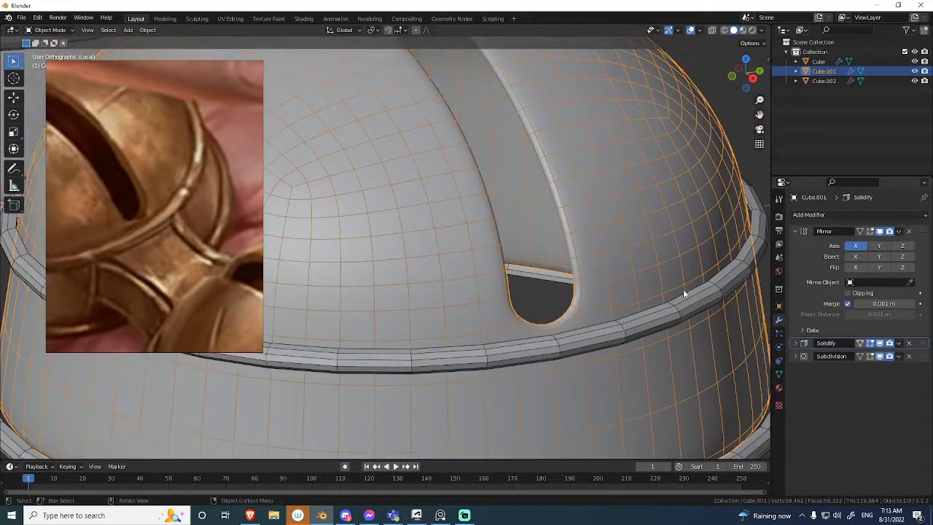
# Compare the slot with the Subdivision and Solidify viewport display switched off and on again.
pyautogui.click(880, 355)
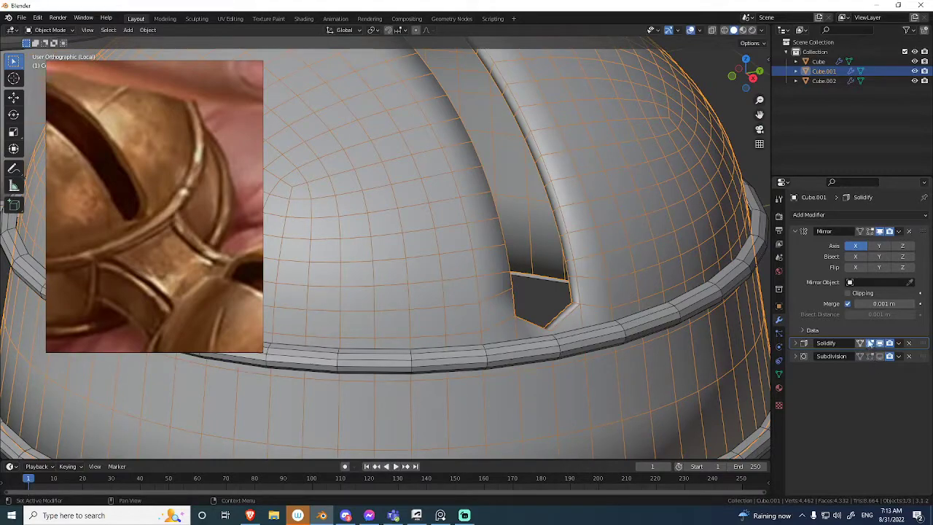
pyautogui.click(880, 344)
pyautogui.click(880, 344)
pyautogui.click(879, 356)
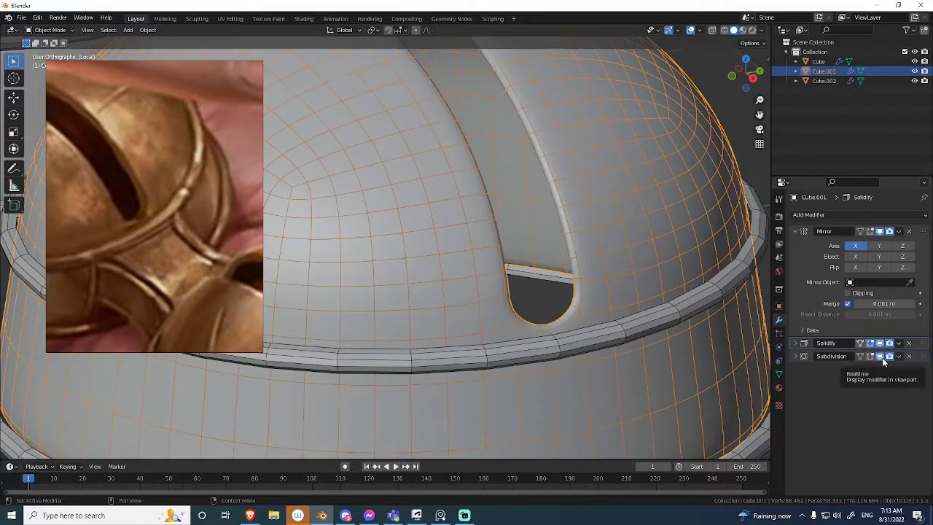
pyautogui.hotkey('shift', 'alt', 'z')
pyautogui.moveTo(611, 305); pyautogui.dragTo(634, 320, button='middle')
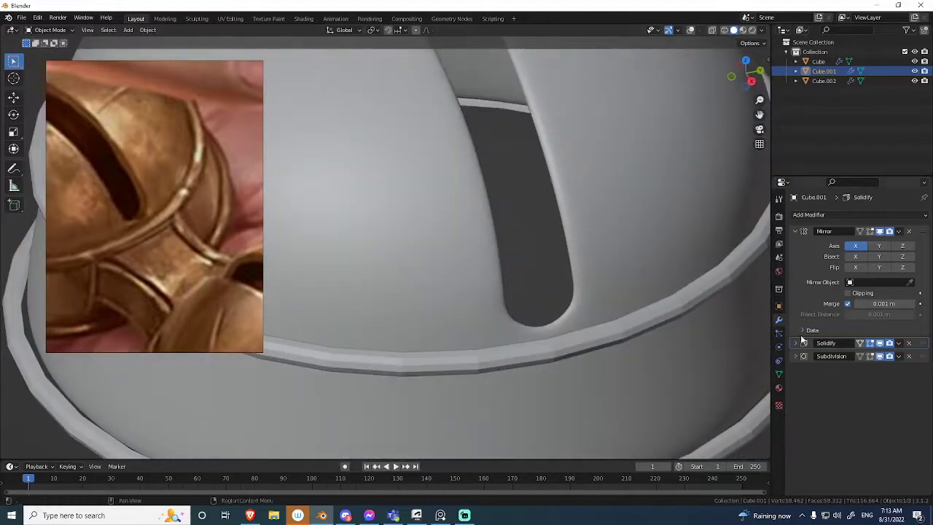
# Move Solidify back below Subdivision in the modifier stack and check the slot edge.
pyautogui.moveTo(926, 345); pyautogui.dragTo(929, 376)
pyautogui.hotkey('shift', 'alt', 'z')
pyautogui.moveTo(591, 297); pyautogui.dragTo(599, 253, button='middle')
pyautogui.scroll(-3, 585, 280)
pyautogui.click(710, 302)
pyautogui.scroll(2, 605, 255)
pyautogui.hotkey('shift', 'alt', 'z')
# Examine the dome and its slot at different distances, with and without the overlays.
pyautogui.hotkey('shift', 'alt', 'z')
pyautogui.scroll(-4, 539, 241)
pyautogui.click(595, 236)
pyautogui.click(610, 250)
pyautogui.click(563, 191)
pyautogui.hotkey('shift', 'alt', 'z')
pyautogui.moveTo(587, 204); pyautogui.dragTo(564, 287, button='middle')
pyautogui.hotkey('shift', 'alt', 'z')
pyautogui.scroll(-3, 556, 311)
pyautogui.scroll(3, 582, 271)
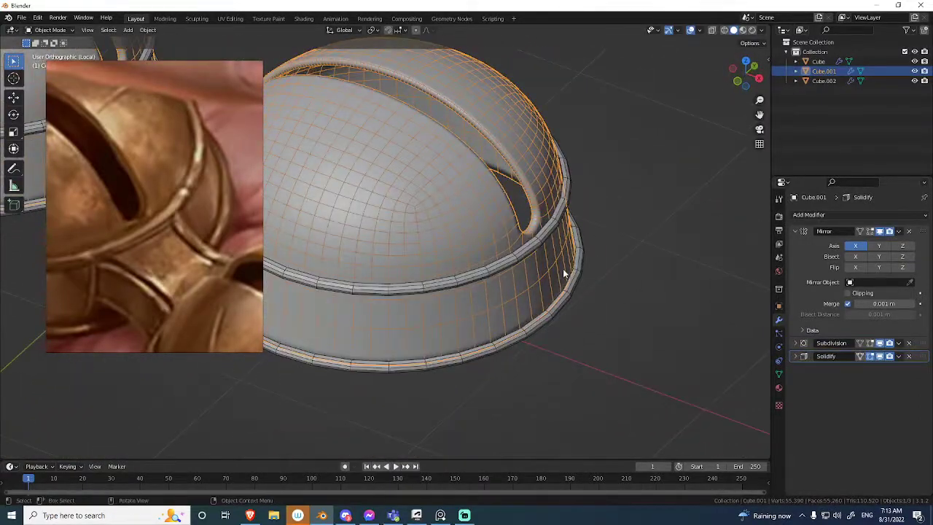
# Inspect the slot's inner wall near the upper rim, comparing the dome in selected and unselected state.
pyautogui.scroll(3, 583, 263)
pyautogui.click(644, 247)
pyautogui.keyDown('shift'); pyautogui.click(610, 243); pyautogui.keyUp('shift')
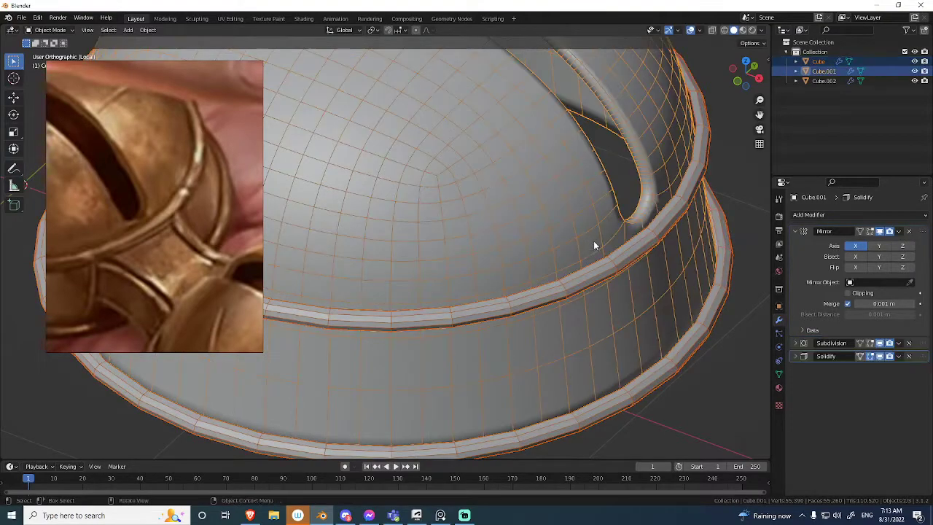
pyautogui.scroll(-4, 599, 262)
pyautogui.click(608, 300)
pyautogui.keyDown('shift'); pyautogui.moveTo(591, 300); pyautogui.dragTo(545, 331, button='middle'); pyautogui.keyUp('shift')
pyautogui.scroll(3, 560, 294)
pyautogui.scroll(5, 627, 296)
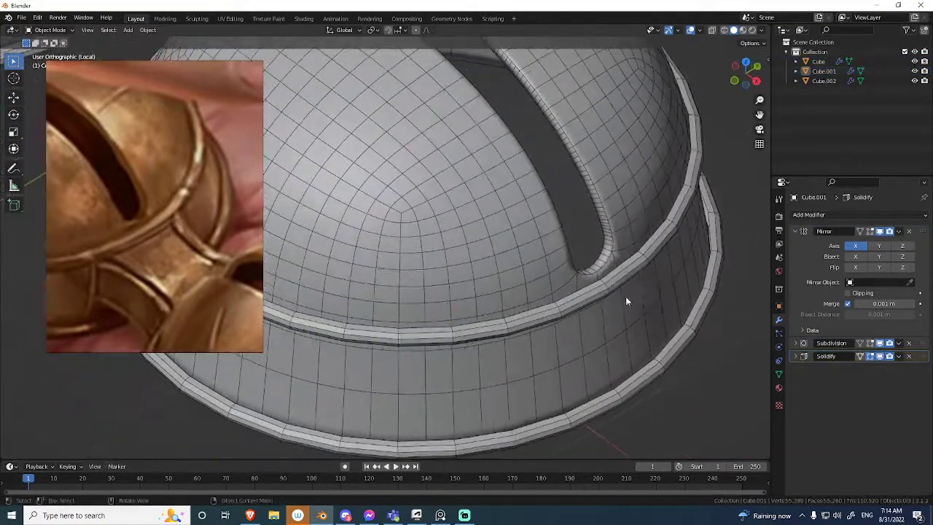
pyautogui.keyDown('shift'); pyautogui.click(666, 251); pyautogui.keyUp('shift')
pyautogui.keyDown('shift'); pyautogui.moveTo(666, 251); pyautogui.dragTo(617, 253, button='middle'); pyautogui.keyUp('shift')
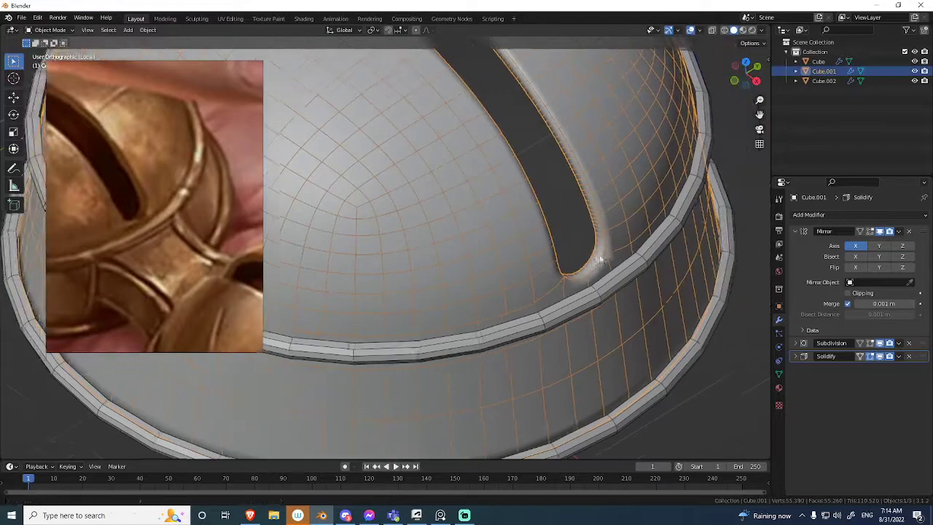
# Increase the dome's Solidify thickness to 0.05 m.
pyautogui.scroll(2, 671, 260)
pyautogui.click(795, 356)
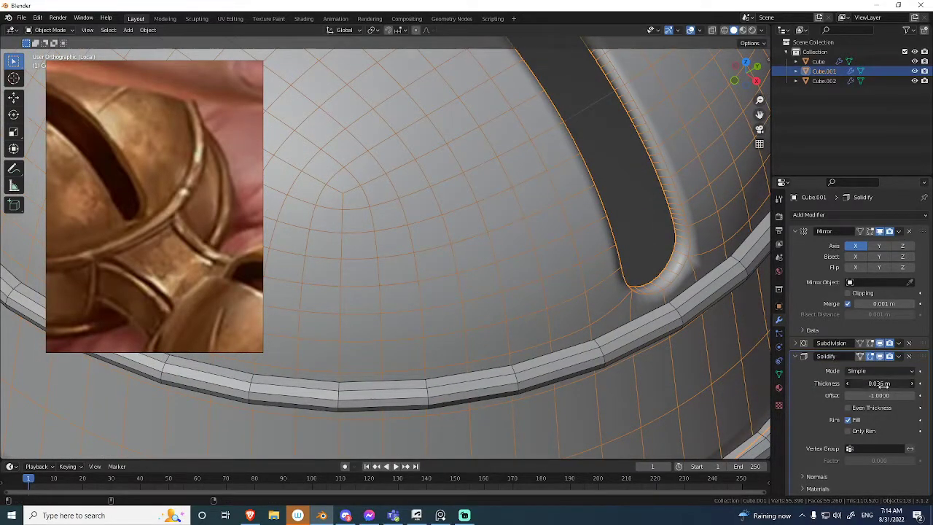
pyautogui.scroll(-2, 657, 342)
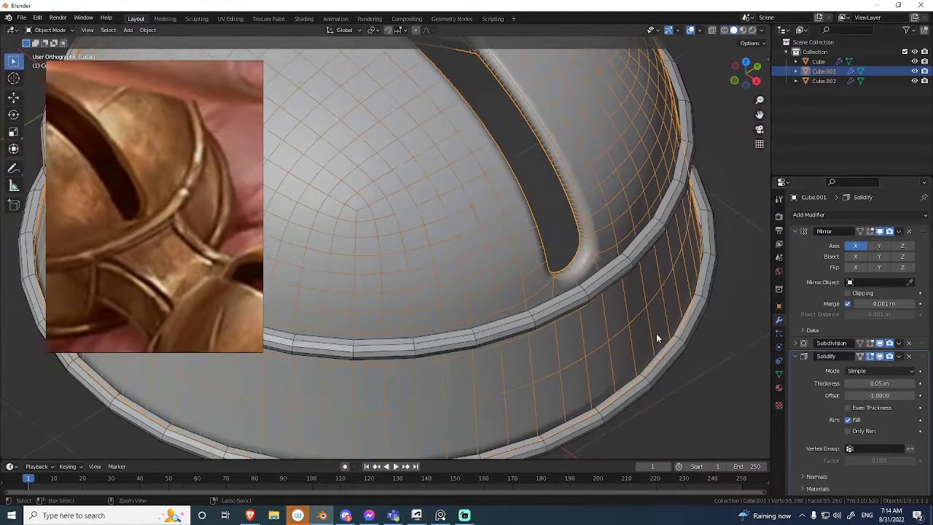
# Turn off the Subdivision modifier's viewport display and place Solidify above it in the stack.
pyautogui.click(879, 343)
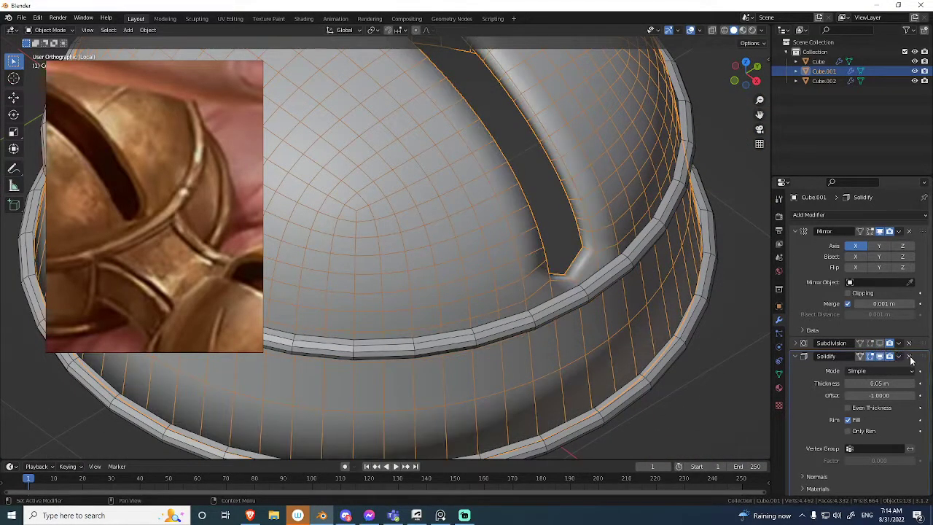
pyautogui.moveTo(613, 301); pyautogui.dragTo(529, 237, button='middle')
pyautogui.scroll(-1, 593, 269)
pyautogui.scroll(-1, 564, 280)
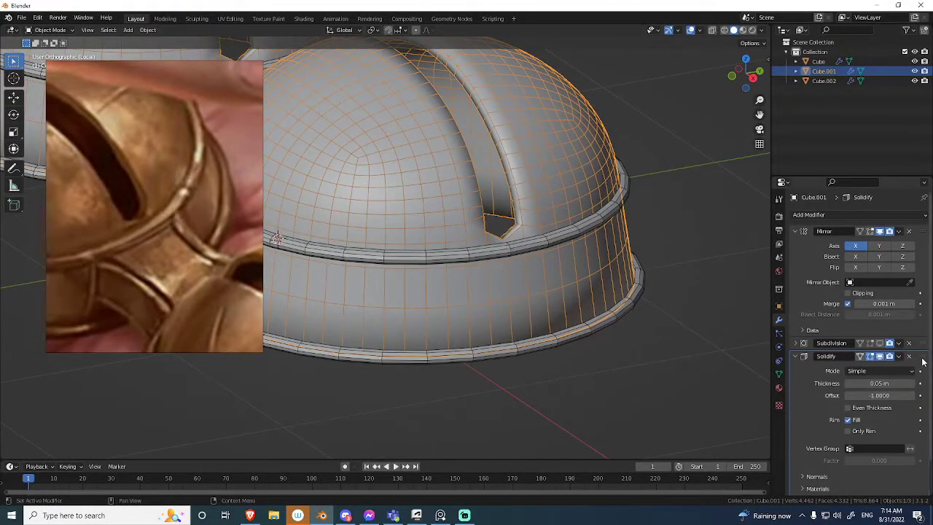
# Try applying the Solidify modifier to the dome and inspect the thickened slot mesh.
pyautogui.hotkey('ctrl', 'a')
pyautogui.moveTo(554, 327); pyautogui.dragTo(561, 299, button='middle')
pyautogui.press('Tab')
pyautogui.moveTo(583, 237); pyautogui.dragTo(612, 271, button='middle')
pyautogui.scroll(1, 656, 306)
pyautogui.moveTo(686, 328); pyautogui.dragTo(568, 283, button='middle')
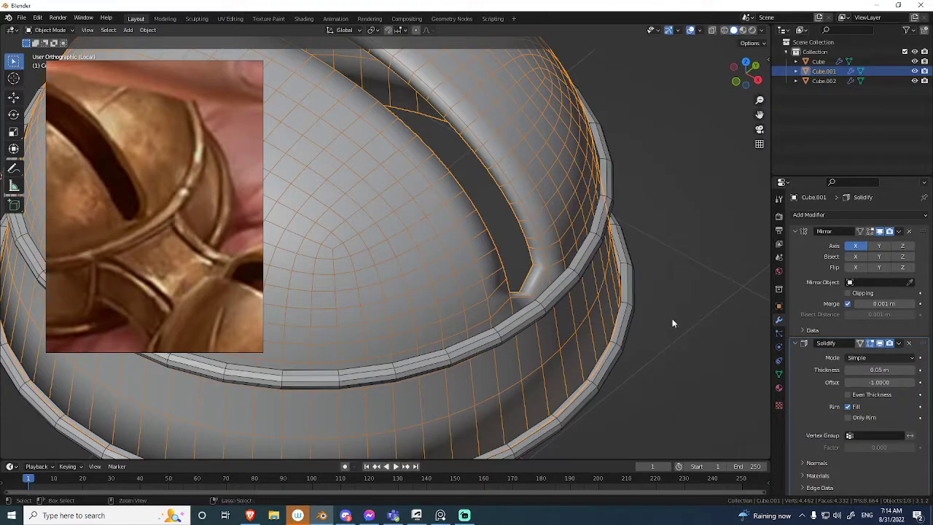
# Inset all faces of the dome mesh by about 0.0147 m with the Boundary option on.
pyautogui.hotkey('ctrl', 'Tab')
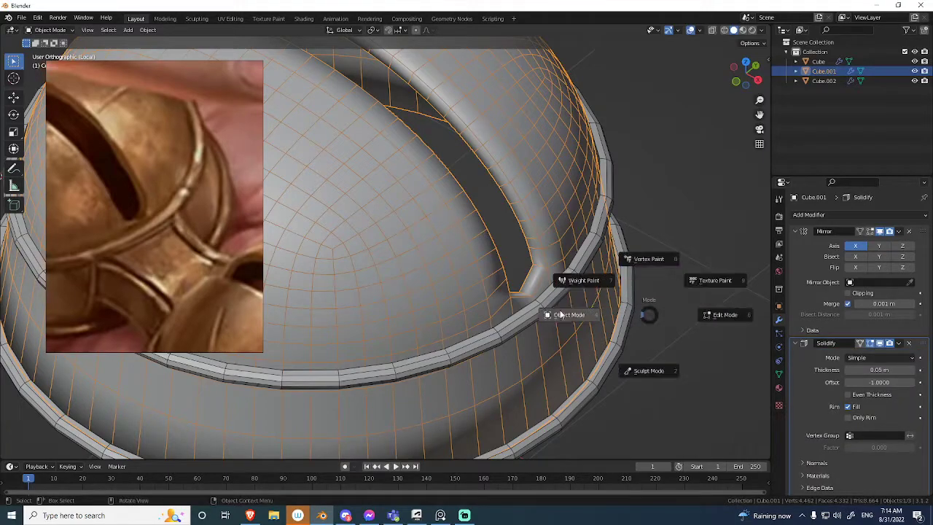
pyautogui.click(628, 272)
pyautogui.press('a')
pyautogui.moveTo(643, 263); pyautogui.dragTo(602, 315, button='middle')
pyautogui.scroll(2, 637, 272)
pyautogui.moveTo(639, 271); pyautogui.dragTo(598, 233, button='middle')
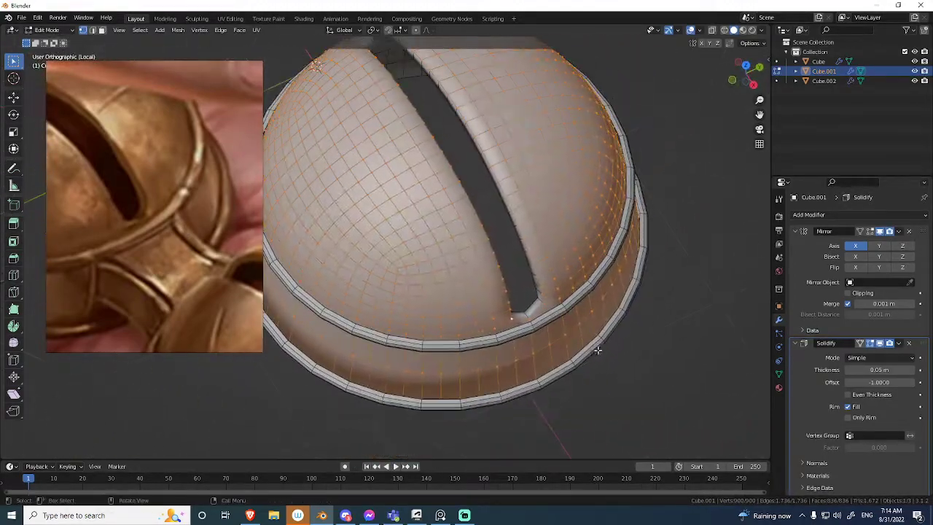
pyautogui.scroll(1, 619, 269)
pyautogui.scroll(-1, 625, 283)
pyautogui.moveTo(625, 283); pyautogui.dragTo(615, 269, button='middle')
pyautogui.scroll(1, 681, 197)
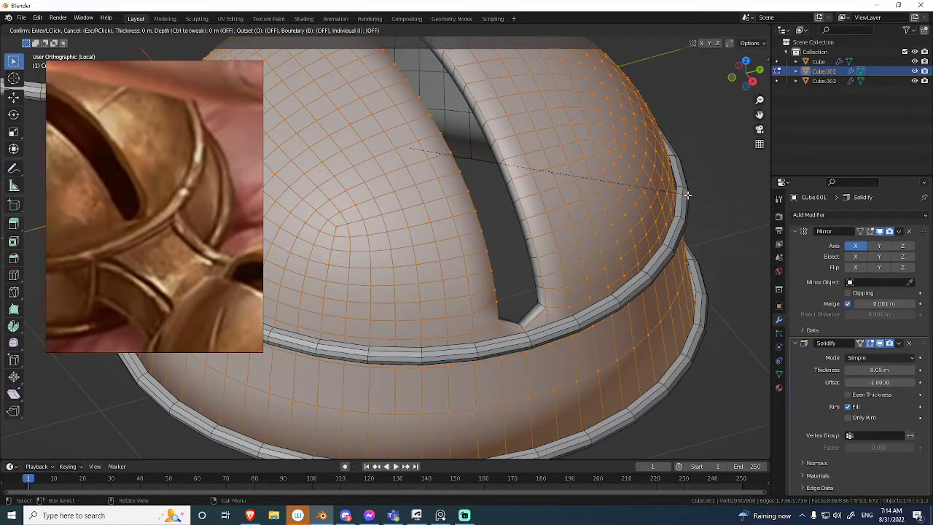
pyautogui.press('b')
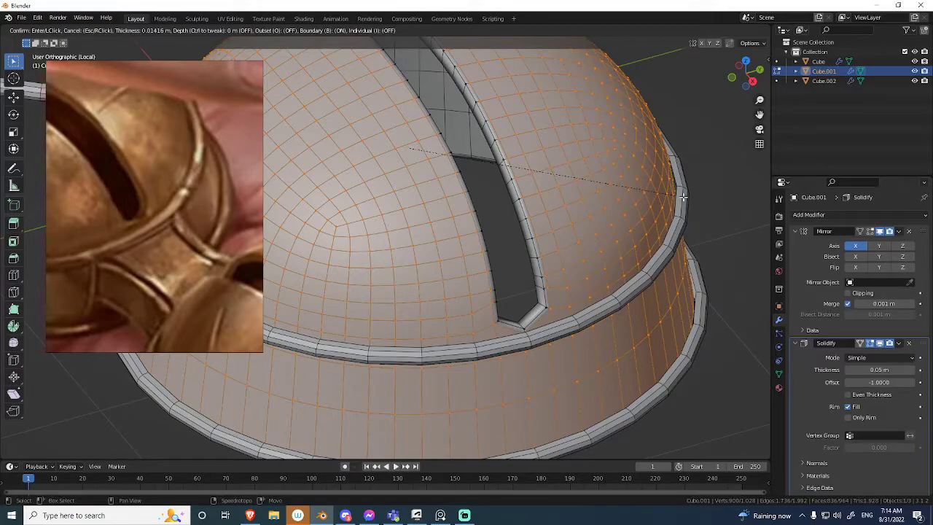
pyautogui.click(681, 197)
# Inspect the inset band around the slot's end and return to Object Mode to view the whole dome.
pyautogui.keyDown('shift'); pyautogui.moveTo(663, 198); pyautogui.dragTo(594, 163, button='middle'); pyautogui.keyUp('shift')
pyautogui.scroll(4, 594, 175)
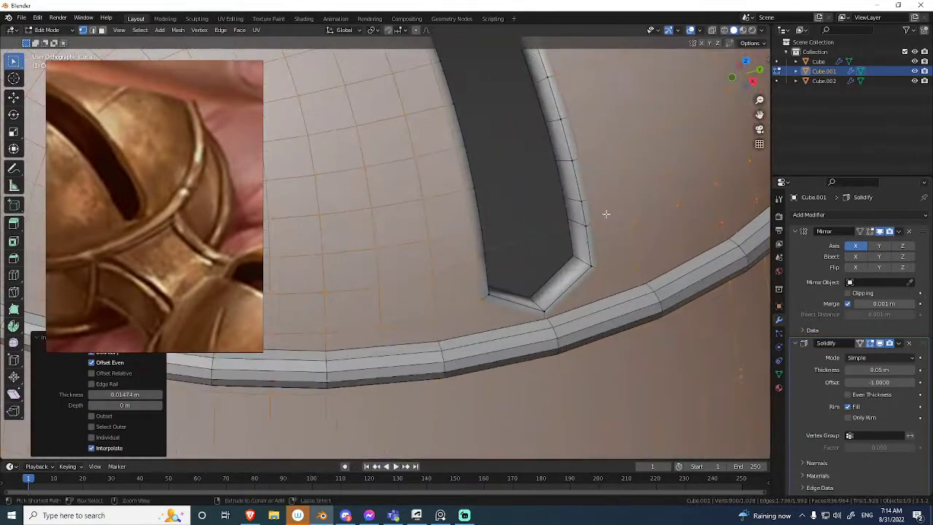
pyautogui.moveTo(605, 206); pyautogui.dragTo(572, 191, button='middle')
pyautogui.scroll(2, 652, 232)
pyautogui.keyDown('shift'); pyautogui.moveTo(691, 227); pyautogui.dragTo(613, 248, button='middle'); pyautogui.keyUp('shift')
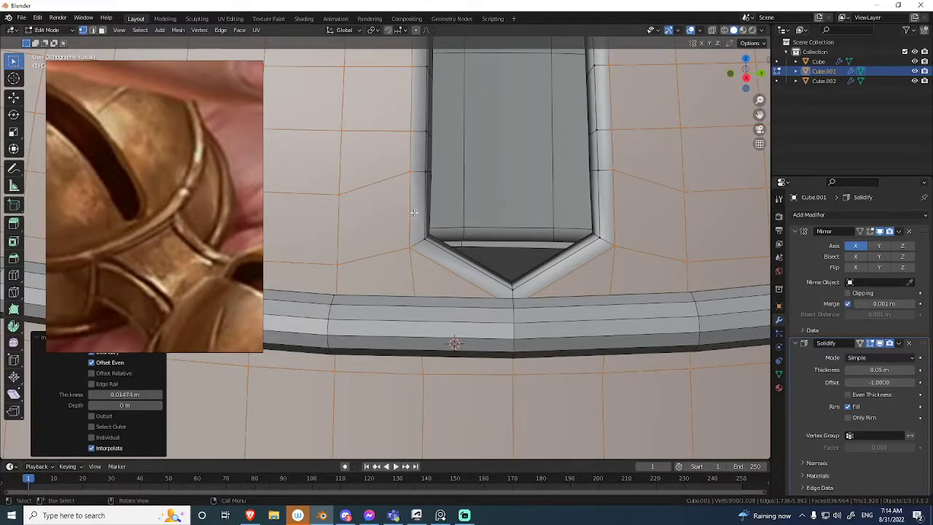
pyautogui.scroll(-2, 587, 257)
pyautogui.moveTo(452, 256); pyautogui.dragTo(528, 320, button='middle')
pyautogui.press('Tab')
pyautogui.scroll(-2, 508, 271)
pyautogui.scroll(2, 470, 276)
pyautogui.keyDown('ctrl'); pyautogui.moveTo(522, 275); pyautogui.dragTo(511, 329, button='middle'); pyautogui.keyUp('ctrl')
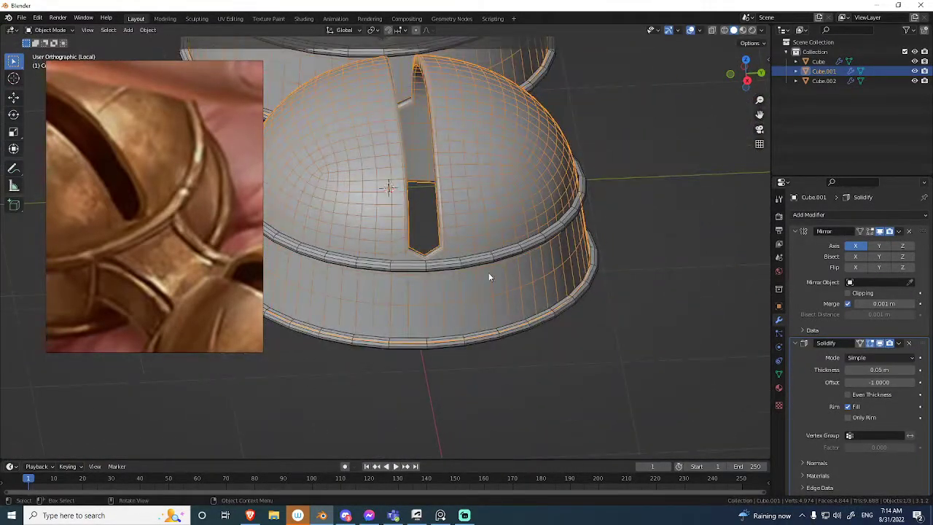
# Raise the vertices at the pointed lower tip of the dome's slot about 0.012 m along the Z axis.
pyautogui.press('Tab')
pyautogui.press('Tab')
pyautogui.moveTo(544, 264); pyautogui.dragTo(444, 251, button='middle')
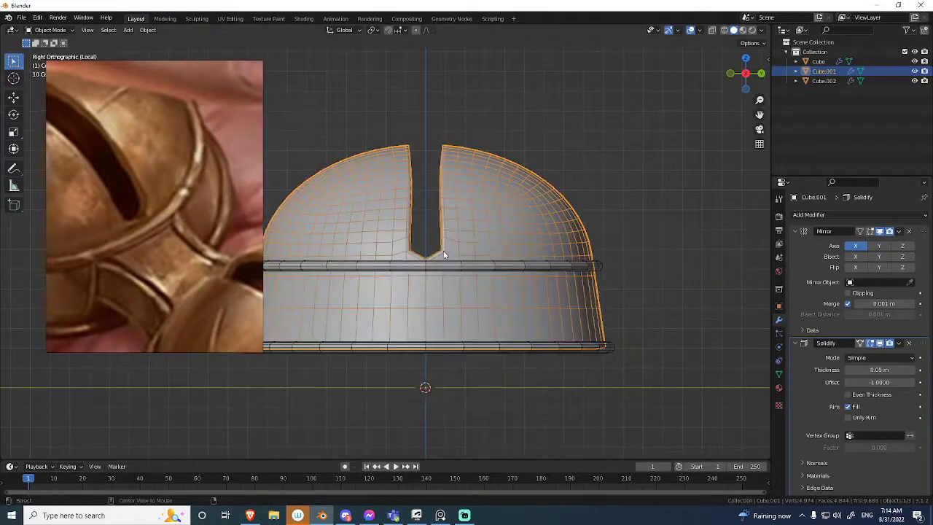
pyautogui.scroll(8, 481, 261)
pyautogui.press('Tab')
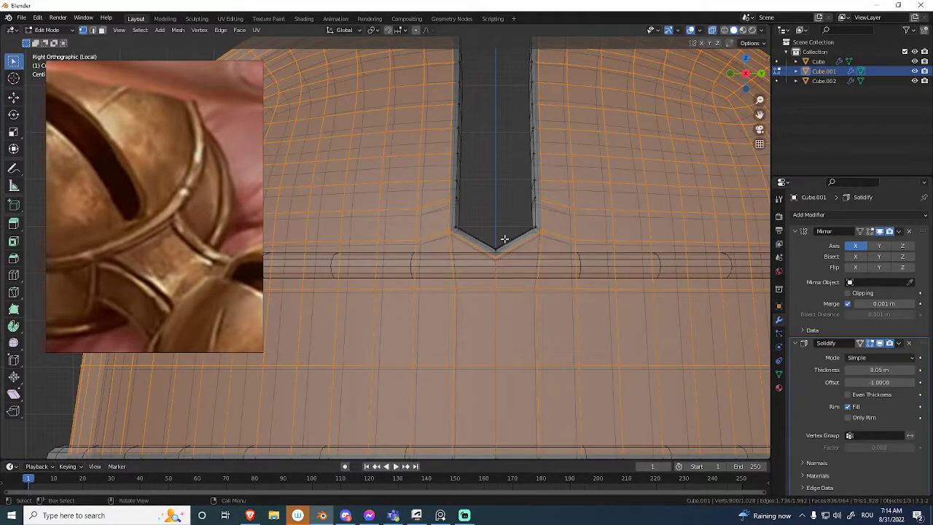
pyautogui.click(504, 238)
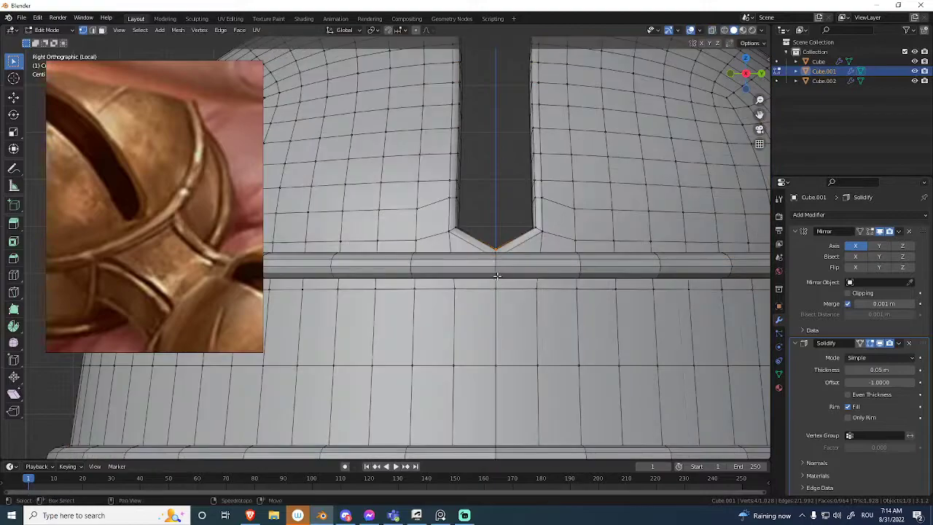
pyautogui.scroll(2, 502, 236)
pyautogui.press('g')
pyautogui.press('z')
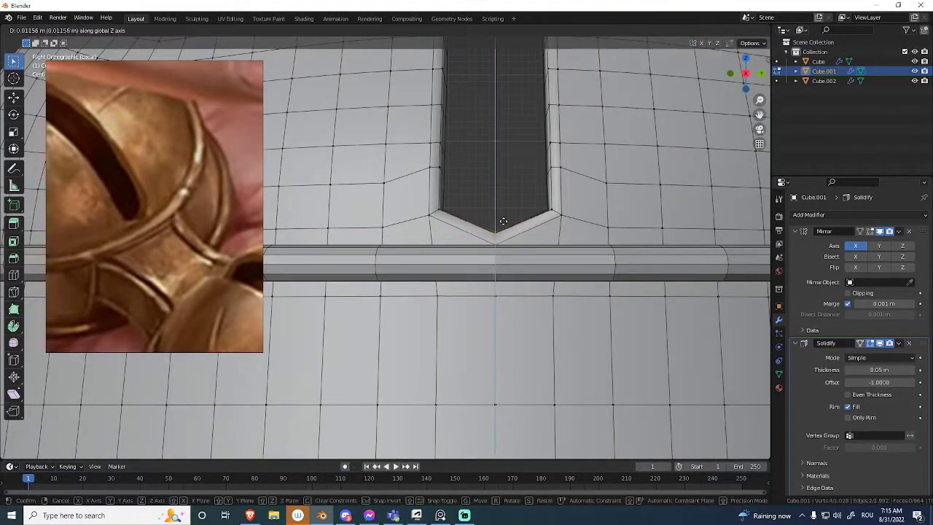
pyautogui.click(502, 217)
# Edge-slide the two corner edges beside the slot's lower tip slightly upward, by a factor of about -0.12.
pyautogui.hotkey('alt', 'z')
pyautogui.click(442, 222)
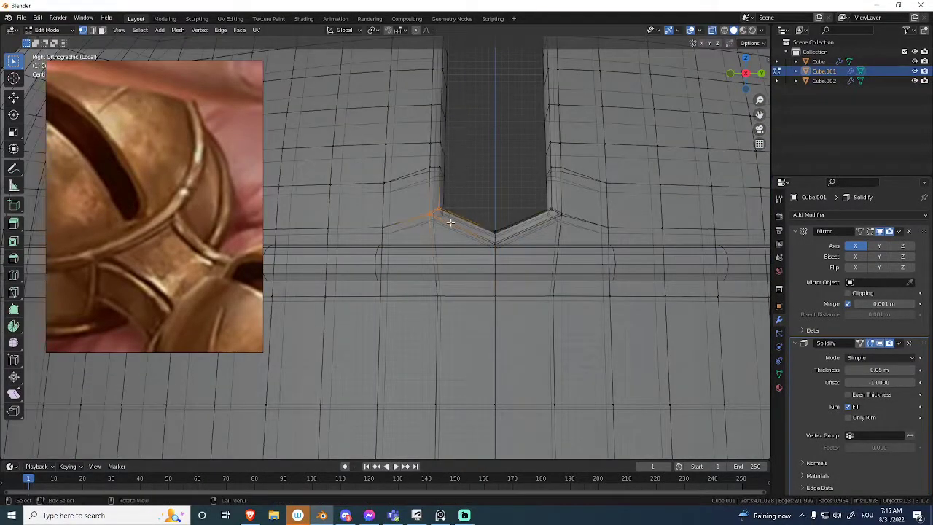
pyautogui.keyDown('shift'); pyautogui.click(547, 212); pyautogui.keyUp('shift')
pyautogui.hotkey('alt', 'z')
pyautogui.press('g')
pyautogui.press('g')
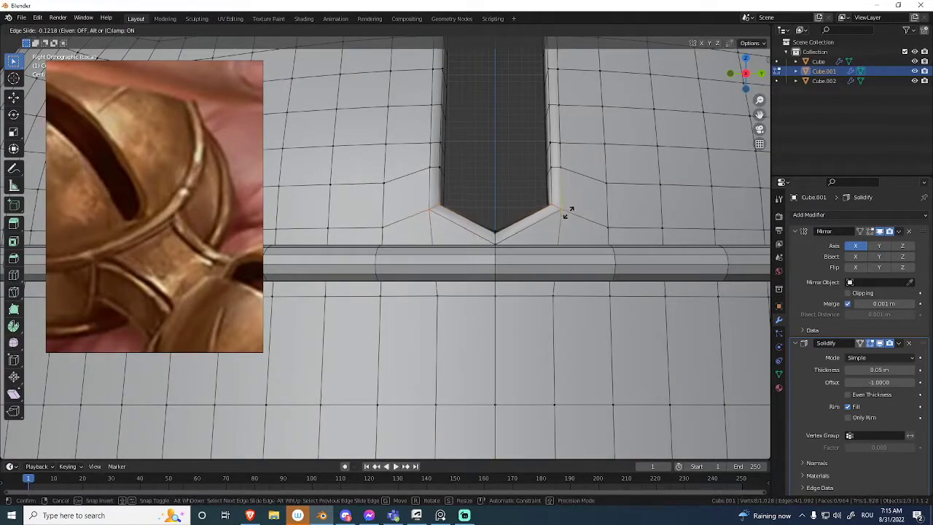
pyautogui.click(568, 209)
pyautogui.moveTo(568, 209); pyautogui.dragTo(480, 235, button='middle')
pyautogui.press('Tab')
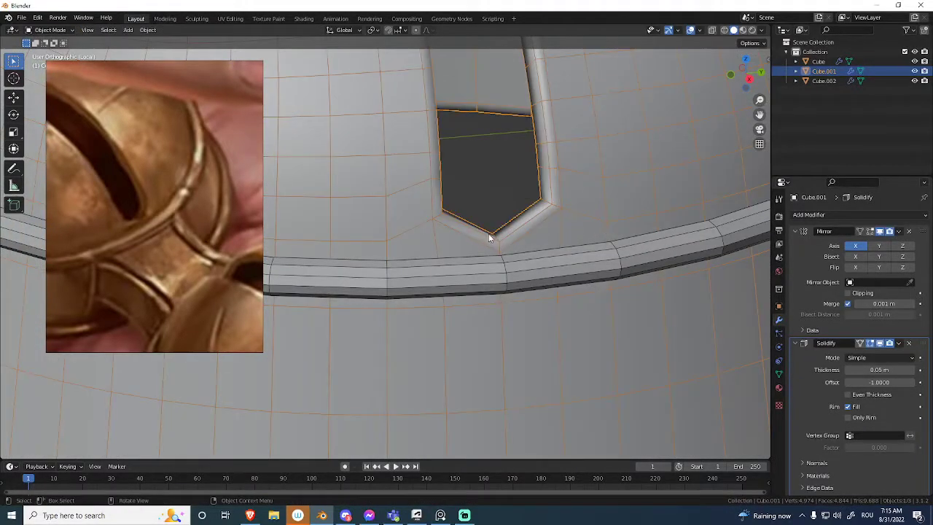
# Set the dome's Subdivision level to 2 and turn its viewport display back on.
pyautogui.hotkey('ctrl', '2')
pyautogui.scroll(-4, 661, 274)
pyautogui.moveTo(576, 343)
pyautogui.mouseDown(button='middle')
pyautogui.moveTo(505, 306)
pyautogui.moveTo(581, 262)
pyautogui.mouseUp(button='middle')
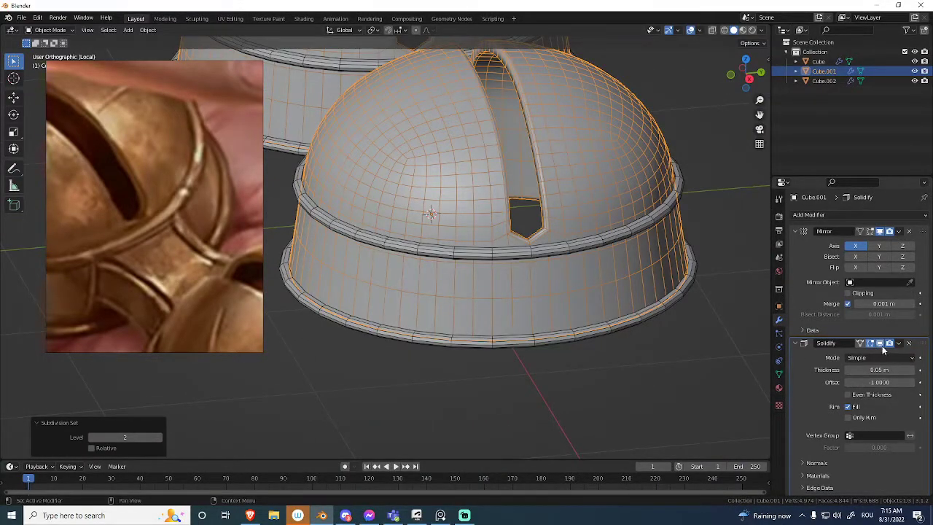
pyautogui.scroll(-2, 858, 394)
pyautogui.click(878, 490)
# Examine the smoothed slot end and dome shading from several angles, with and without overlays.
pyautogui.hotkey('shift', 'alt', 'z')
pyautogui.moveTo(563, 254); pyautogui.dragTo(501, 299, button='middle')
pyautogui.hotkey('shift', 'alt', 'z')
pyautogui.scroll(4, 510, 294)
pyautogui.keyDown('shift'); pyautogui.moveTo(640, 262); pyautogui.dragTo(600, 233, button='middle'); pyautogui.keyUp('shift')
pyautogui.scroll(2, 575, 249)
pyautogui.press('Tab')
pyautogui.press('Tab')
pyautogui.hotkey('shift', 'alt', 'z')
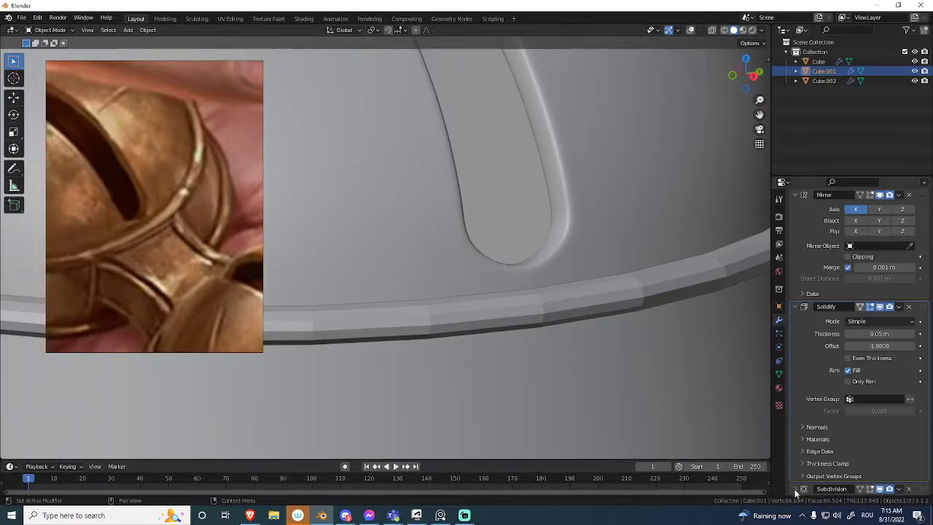
pyautogui.moveTo(589, 253); pyautogui.dragTo(592, 230, button='middle')
pyautogui.scroll(-4, 583, 229)
pyautogui.moveTo(529, 227); pyautogui.dragTo(547, 297, button='middle')
# Apply the Solidify modifier to the dome so the slot's inner wall becomes editable mesh.
pyautogui.press('Tab')
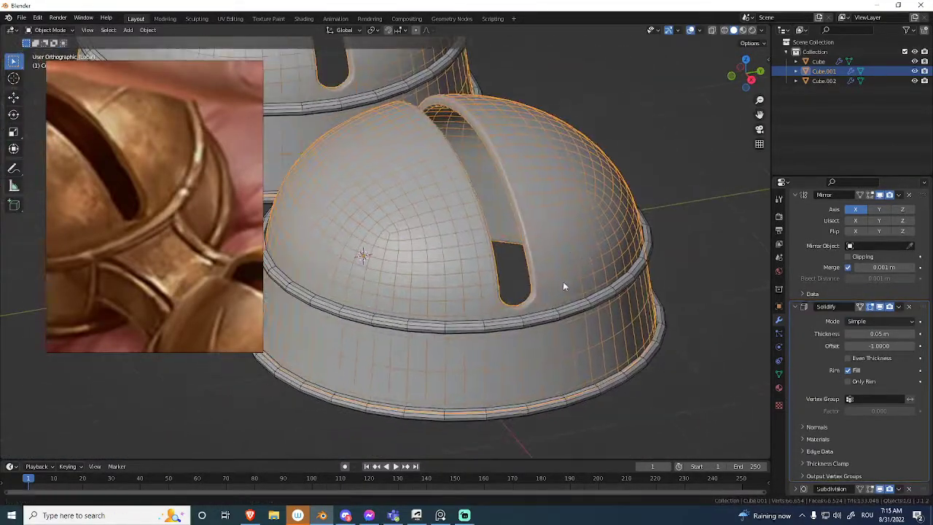
pyautogui.scroll(5, 529, 292)
pyautogui.moveTo(692, 267); pyautogui.dragTo(587, 277, button='middle')
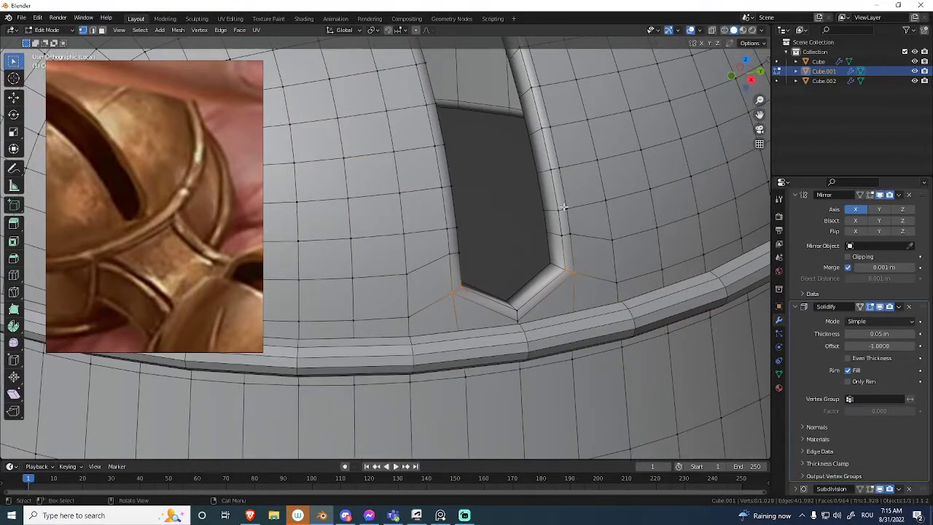
pyautogui.moveTo(563, 249); pyautogui.dragTo(624, 215, button='middle')
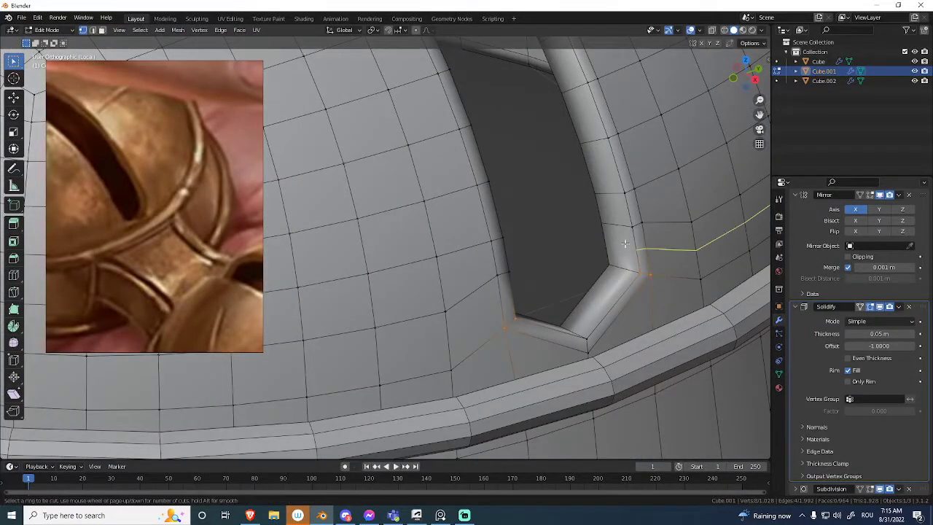
pyautogui.hotkey('ctrl', 'Tab')
pyautogui.click(548, 243)
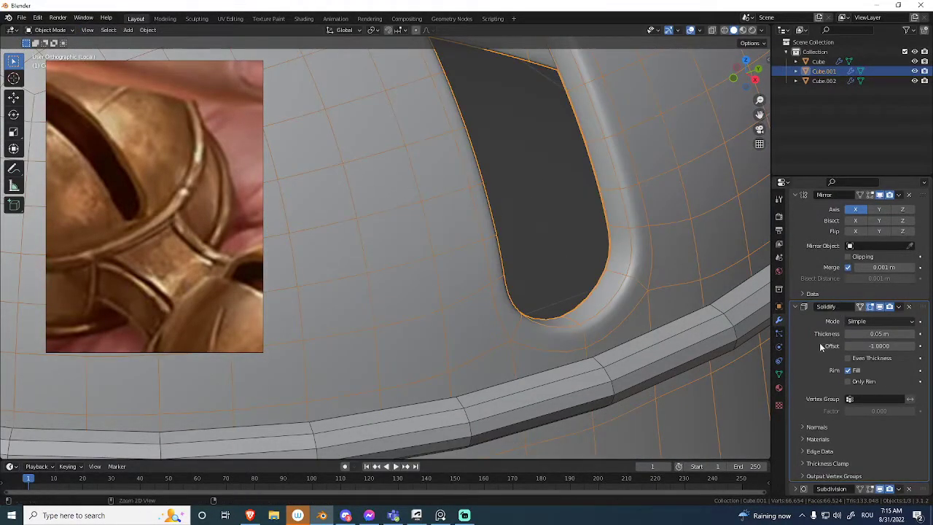
pyautogui.hotkey('ctrl', 'a')
# Add a supporting edge loop around the slot's inner wall, slid toward the outer edge by a factor of about 0.39.
pyautogui.moveTo(704, 302); pyautogui.dragTo(544, 184, button='middle')
pyautogui.press('Tab')
pyautogui.hotkey('ctrl', 'Tab')
pyautogui.click(540, 246)
pyautogui.press('Tab')
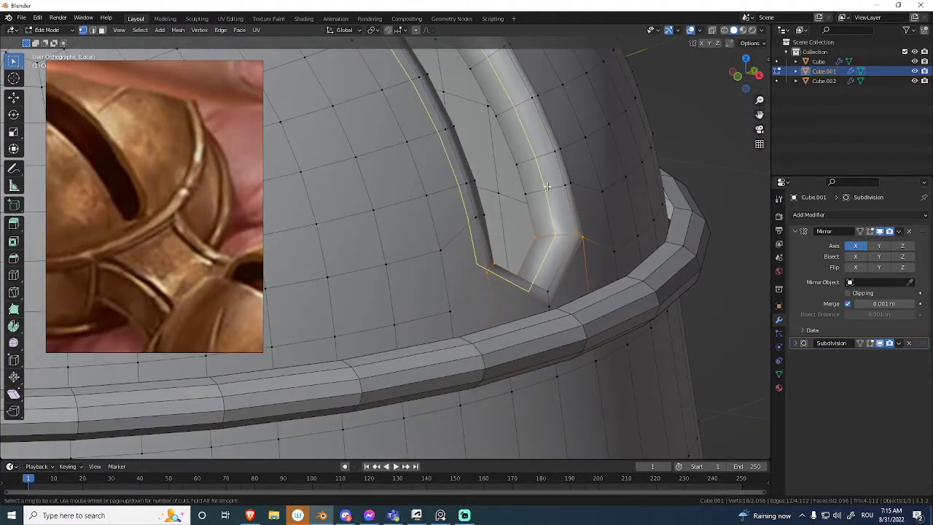
pyautogui.click(546, 188)
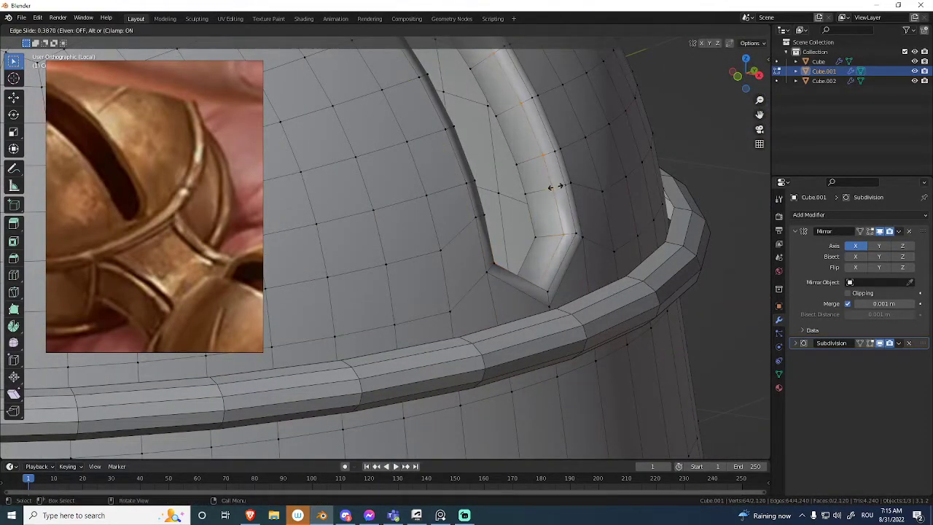
pyautogui.click(556, 187)
pyautogui.press('Tab')
# Examine the slot edge's smooth shading on the dome with overlays hidden.
pyautogui.hotkey('alt', 'shift', 'z')
pyautogui.moveTo(555, 213); pyautogui.dragTo(550, 189, button='middle')
pyautogui.scroll(-8, 546, 201)
pyautogui.moveTo(512, 314); pyautogui.dragTo(597, 241, button='middle')
pyautogui.hotkey('alt', 'shift', 'z')
# Add a Subdivision modifier at level 1 to the ring trims around the dome.
pyautogui.scroll(4, 590, 204)
pyautogui.moveTo(588, 196); pyautogui.dragTo(571, 238, button='middle')
pyautogui.click(582, 210)
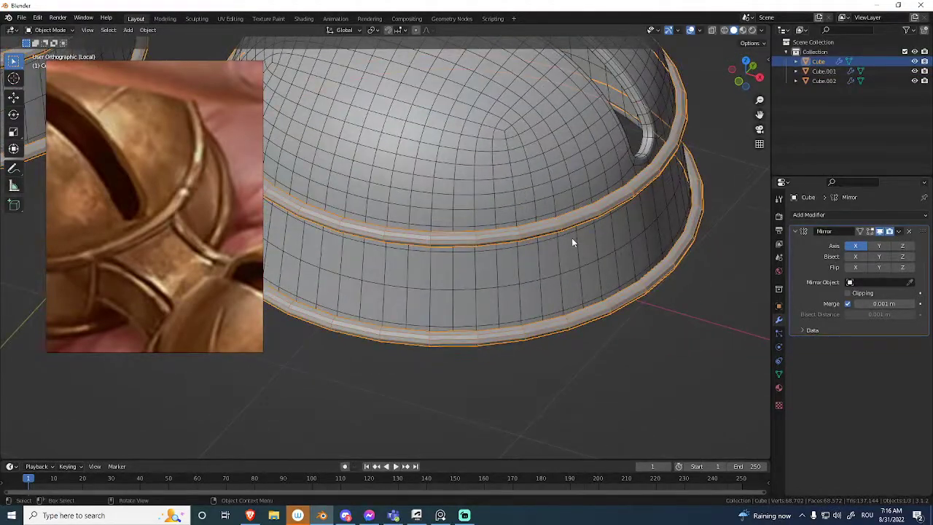
pyautogui.hotkey('ctrl', '1')
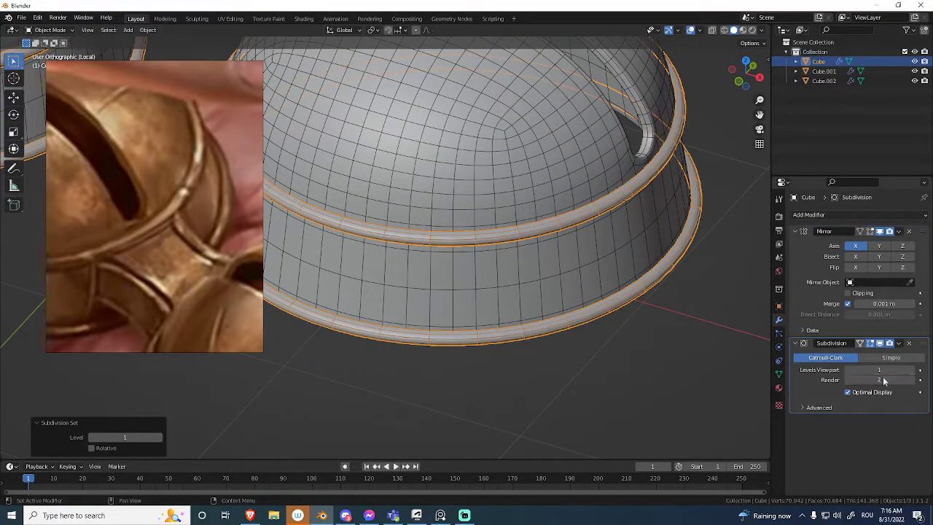
# Turn off Optimal Display on the rings' Subdivision modifier, check the ring topology, and apply the modifier.
pyautogui.moveTo(572, 295); pyautogui.dragTo(472, 236, button='middle')
pyautogui.scroll(4, 470, 233)
pyautogui.moveTo(458, 196); pyautogui.dragTo(468, 306, button='middle')
pyautogui.moveTo(477, 262); pyautogui.dragTo(494, 241, button='middle')
pyautogui.moveTo(477, 210); pyautogui.dragTo(440, 224, button='middle')
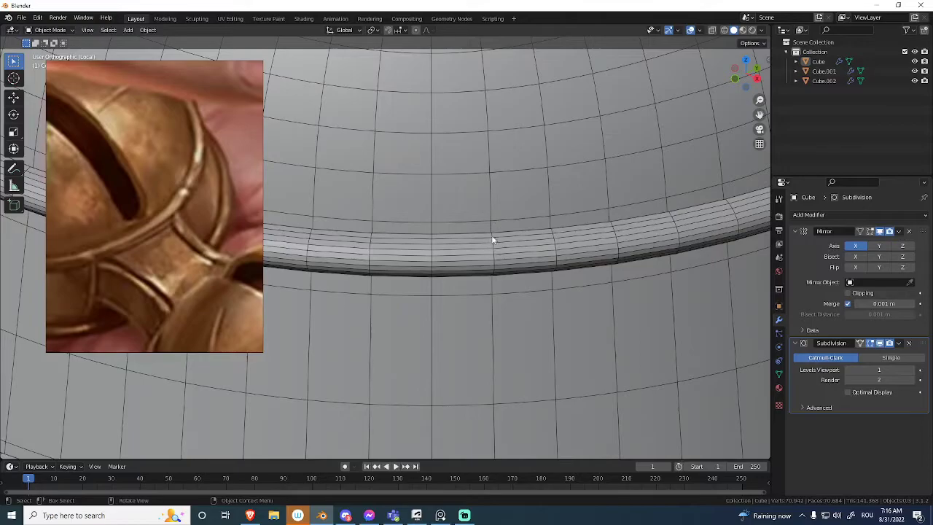
pyautogui.scroll(-8, 442, 217)
pyautogui.moveTo(477, 252); pyautogui.dragTo(531, 254, button='middle')
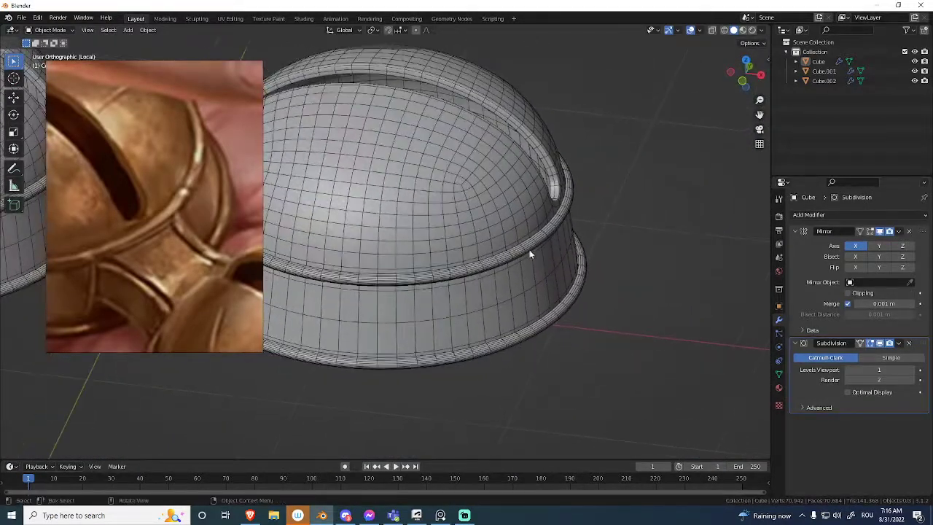
pyautogui.hotkey('ctrl', 'a')
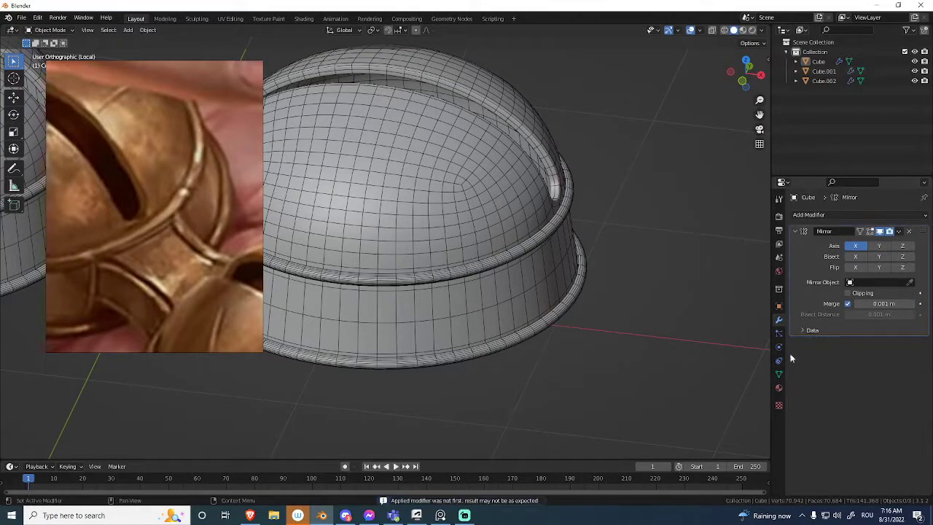
# Select one cross-section edge loop on the upper ring and examine its density against the dome mesh.
pyautogui.click(535, 258)
pyautogui.scroll(2, 534, 274)
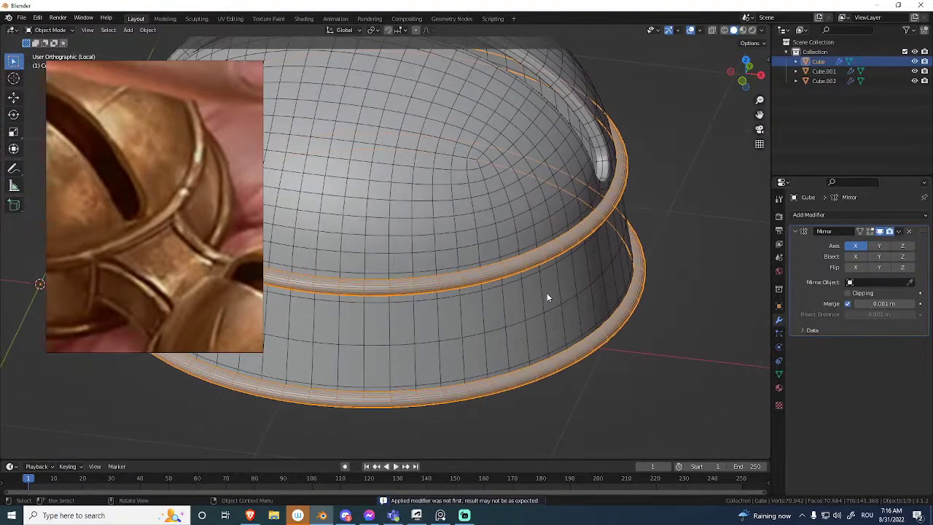
pyautogui.press('Tab')
pyautogui.scroll(3, 551, 225)
pyautogui.keyDown('shift'); pyautogui.moveTo(617, 244); pyautogui.dragTo(518, 198, button='middle'); pyautogui.keyUp('shift')
pyautogui.scroll(4, 548, 237)
pyautogui.scroll(-5, 585, 189)
pyautogui.moveTo(585, 189); pyautogui.dragTo(578, 260, button='middle')
pyautogui.scroll(8, 561, 212)
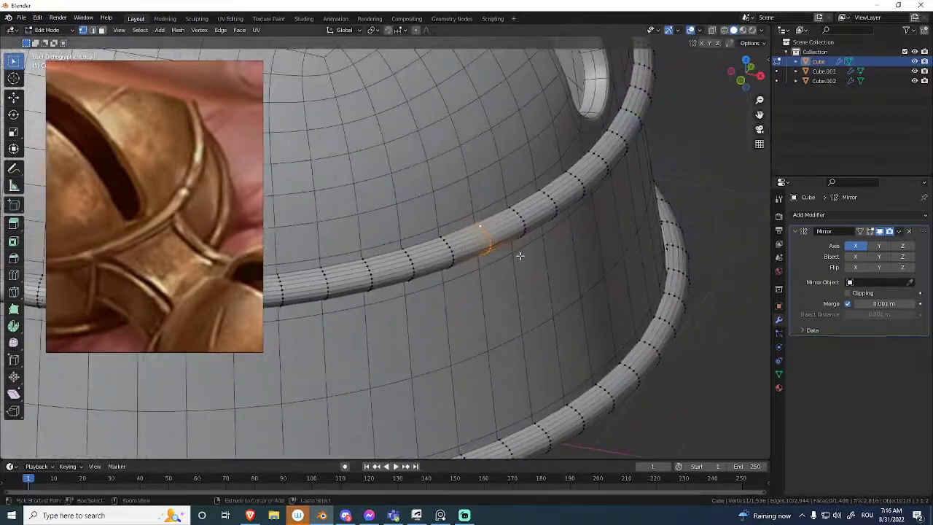
pyautogui.moveTo(548, 217); pyautogui.dragTo(599, 180, button='middle')
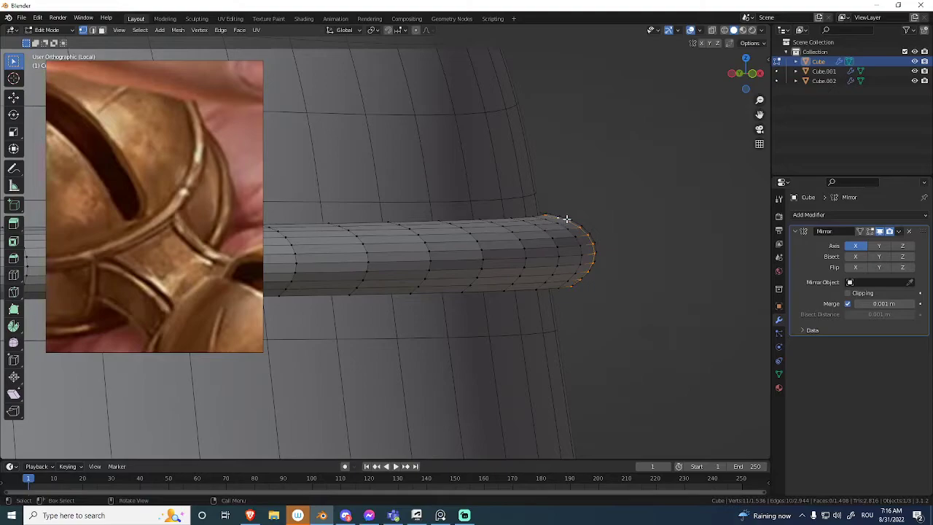
pyautogui.moveTo(577, 223); pyautogui.dragTo(523, 301, button='middle')
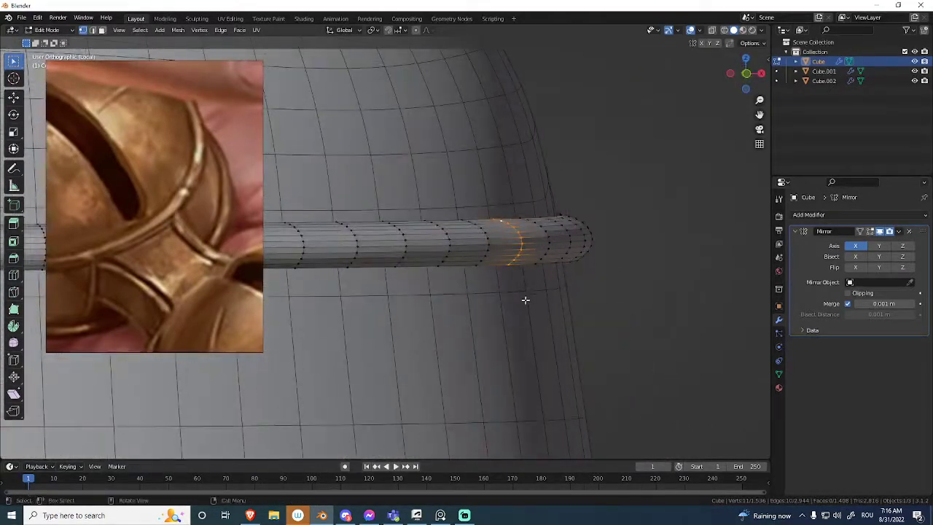
pyautogui.scroll(-6, 488, 306)
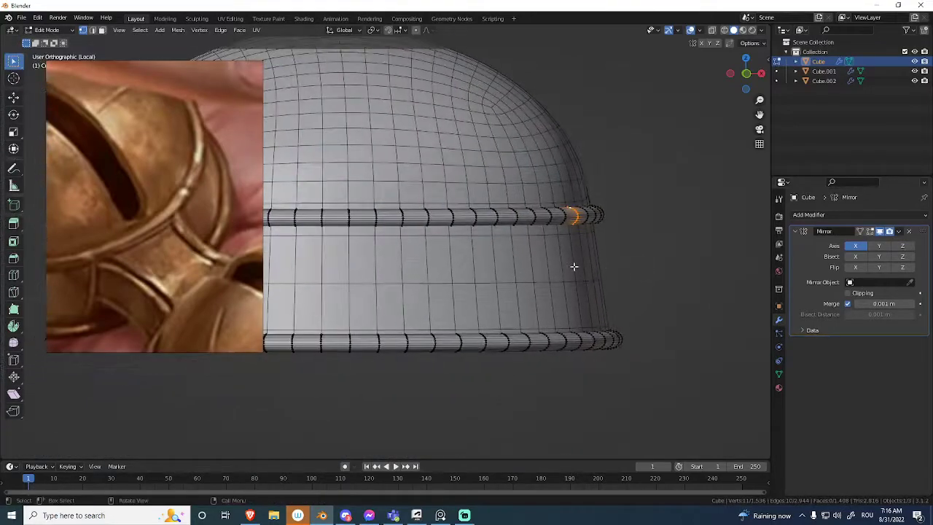
pyautogui.press('Tab')
# Check the dome's Subdivision modifier settings.
pyautogui.click(570, 281)
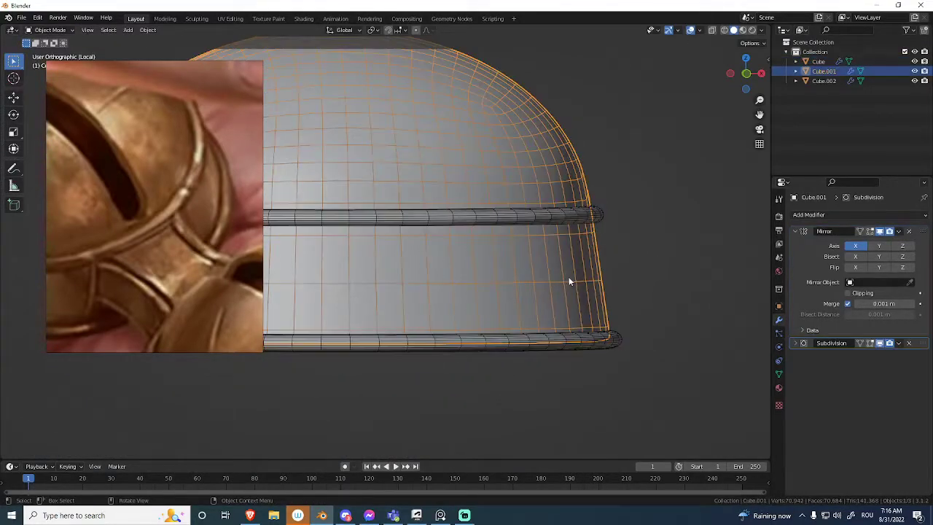
pyautogui.click(794, 343)
pyautogui.click(795, 343)
# Apply Checker Deselect to the cross-section vertices selected on the upper ring.
pyautogui.click(554, 218)
pyautogui.keyDown('shift'); pyautogui.moveTo(540, 242); pyautogui.dragTo(504, 264, button='middle'); pyautogui.keyUp('shift')
pyautogui.scroll(3, 514, 261)
pyautogui.press('Tab')
pyautogui.moveTo(685, 216); pyautogui.dragTo(600, 250, button='middle')
pyautogui.scroll(2, 587, 252)
pyautogui.scroll(3, 562, 243)
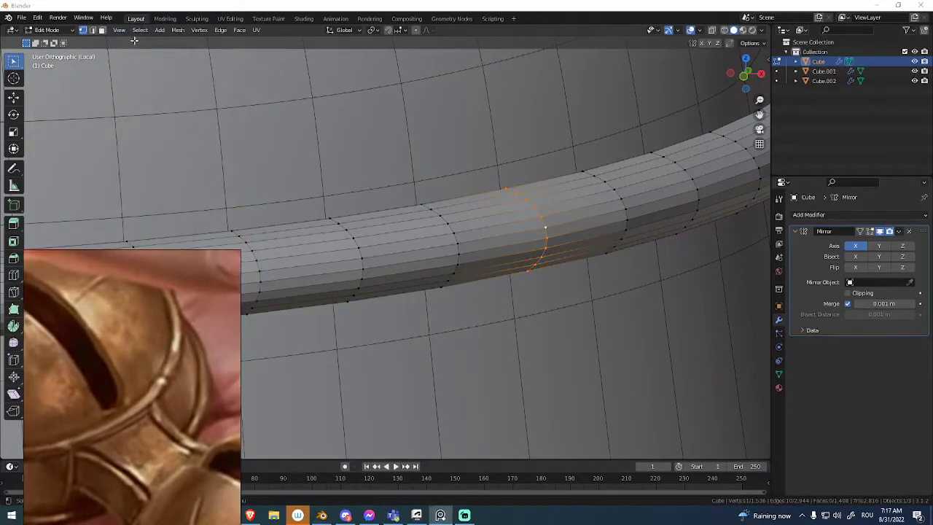
pyautogui.click(139, 31)
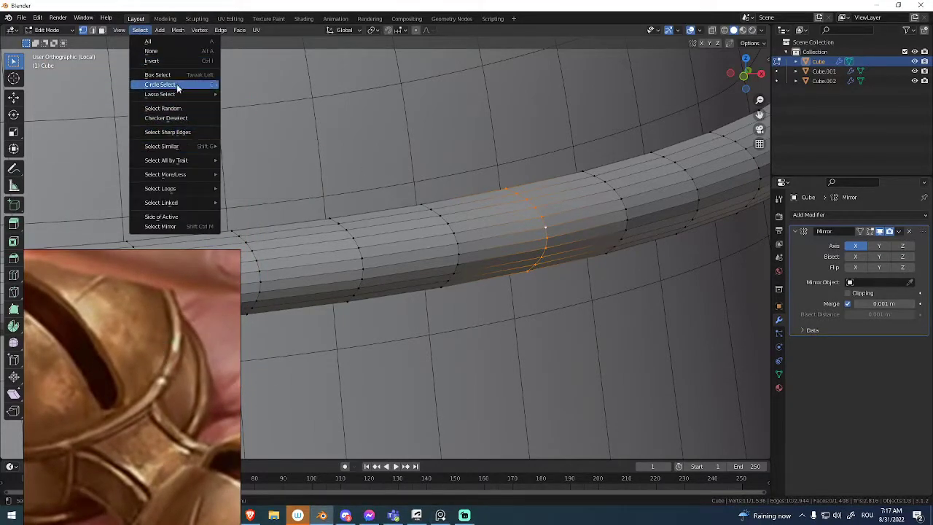
pyautogui.moveTo(181, 91)
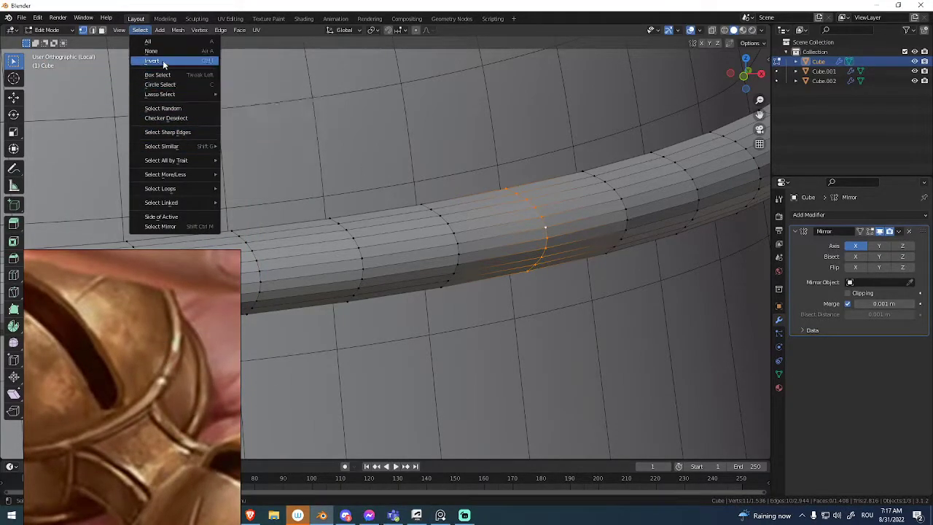
pyautogui.click(181, 118)
pyautogui.moveTo(581, 204); pyautogui.dragTo(555, 229, button='middle')
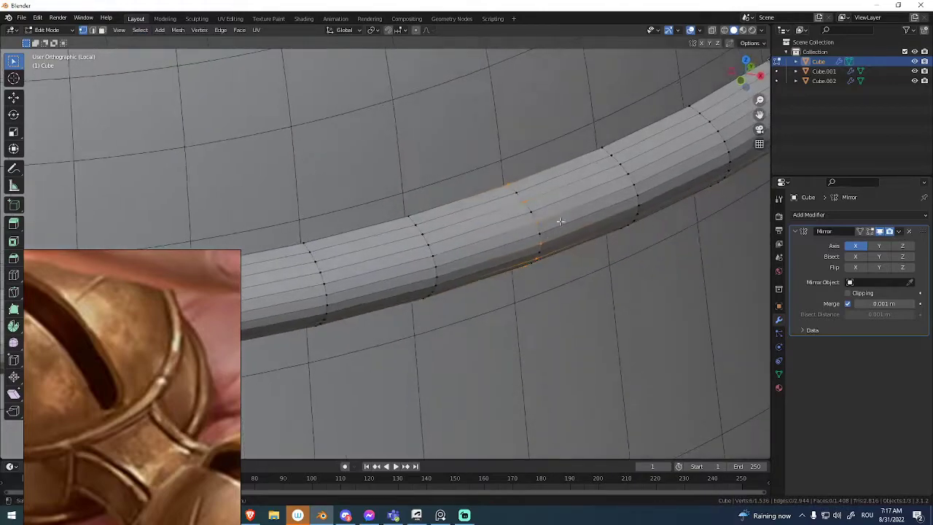
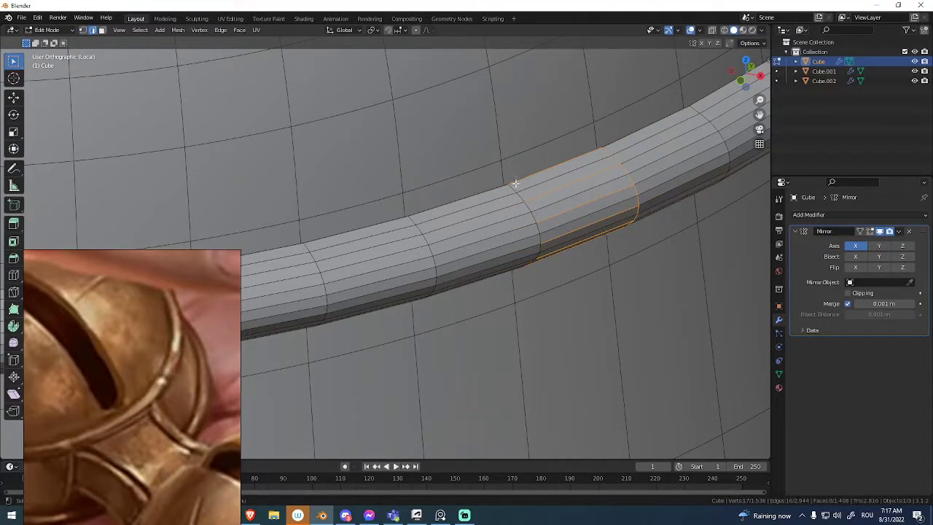
# Select alternate lengthwise edges on the upper ring, extend them to full edge loops, and dissolve them.
pyautogui.moveTo(540, 189); pyautogui.dragTo(538, 201, button='middle')
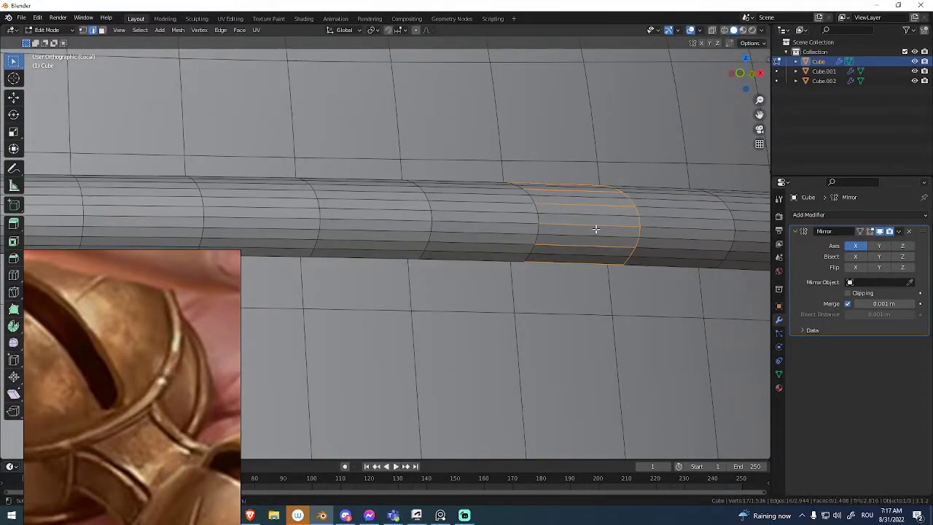
pyautogui.hotkey('shift', 'r')
pyautogui.rightClick(631, 216)
pyautogui.press('l')
pyautogui.hotkey('ctrl', 'z')
pyautogui.click(117, 30)
pyautogui.moveTo(143, 32)
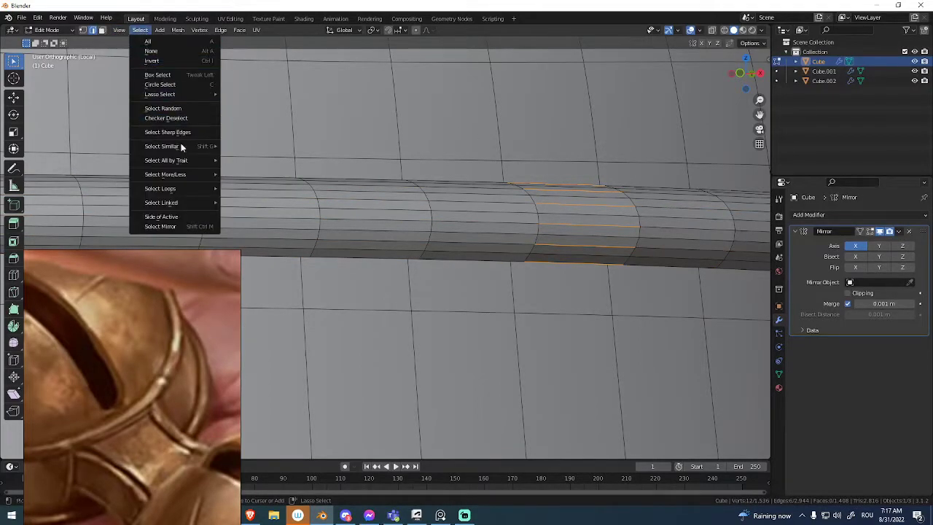
pyautogui.moveTo(191, 189)
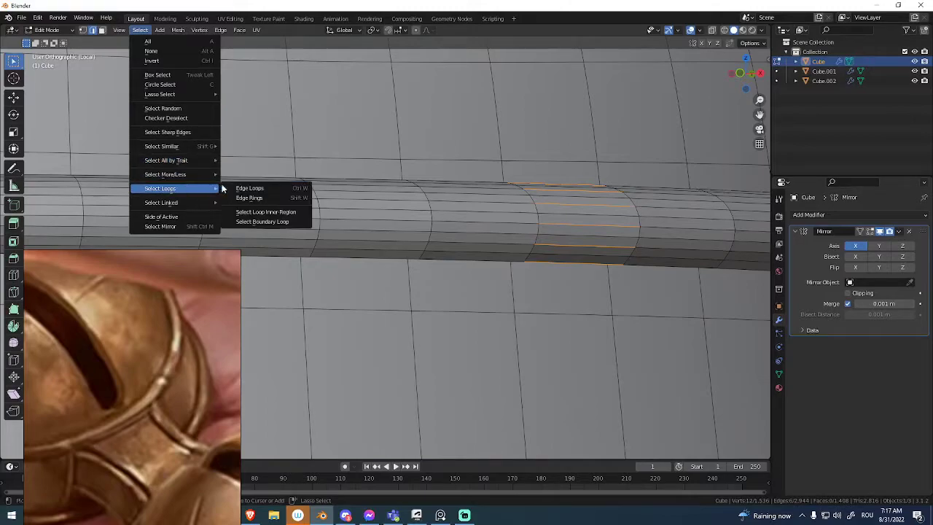
pyautogui.click(250, 189)
# Select alternate lengthwise edges on the lower ring, extend them to full edge loops, and dissolve them.
pyautogui.moveTo(281, 181); pyautogui.dragTo(430, 253, button='middle')
pyautogui.scroll(6, 430, 253)
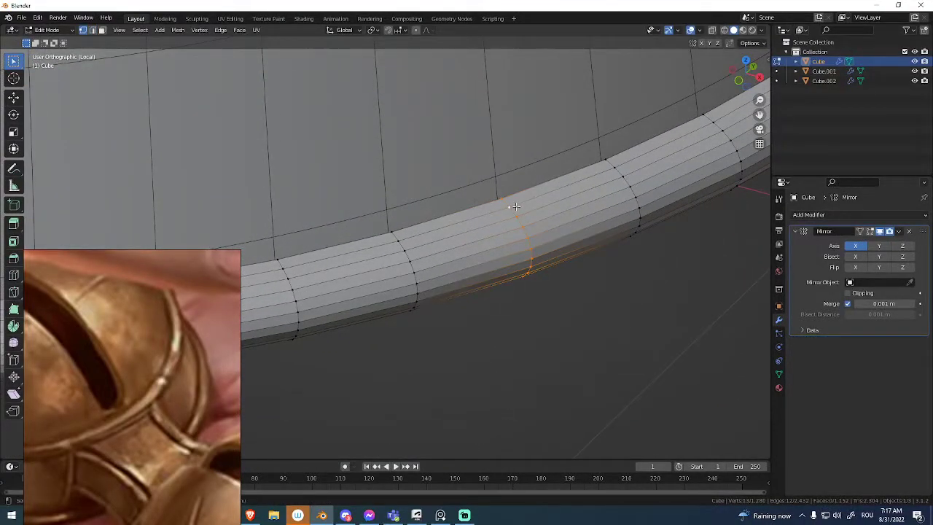
pyautogui.press('q')
pyautogui.click(513, 207)
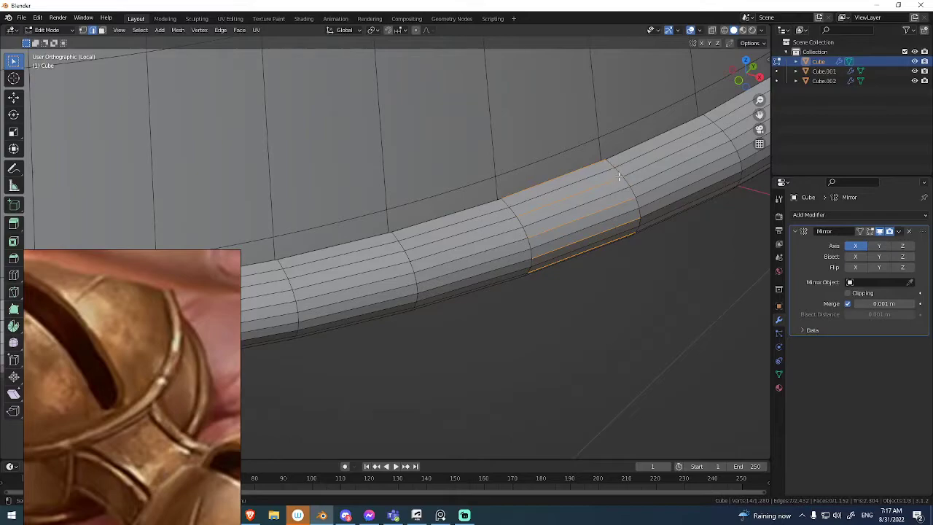
pyautogui.hotkey('ctrl', 'z')
pyautogui.hotkey('alt', 'w')
pyautogui.press('Escape')
pyautogui.hotkey('ctrl', 'w')
pyautogui.hotkey('ctrl', 'x')
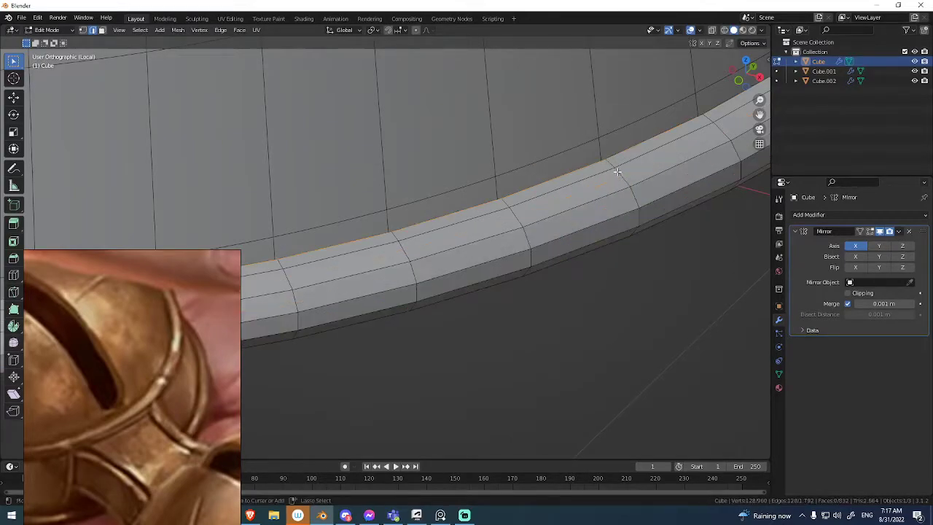
# Examine the reduced topology of both rings against the dome mesh and select lengthwise edge loops on the upper ring.
pyautogui.moveTo(617, 171); pyautogui.dragTo(502, 222, button='middle')
pyautogui.scroll(-4, 503, 222)
pyautogui.click(541, 302)
pyautogui.keyDown('shift'); pyautogui.moveTo(518, 183); pyautogui.dragTo(510, 268, button='middle'); pyautogui.keyUp('shift')
pyautogui.scroll(1, 511, 266)
pyautogui.scroll(2, 524, 234)
pyautogui.moveTo(525, 234); pyautogui.dragTo(475, 265, button='middle')
pyautogui.scroll(3, 475, 265)
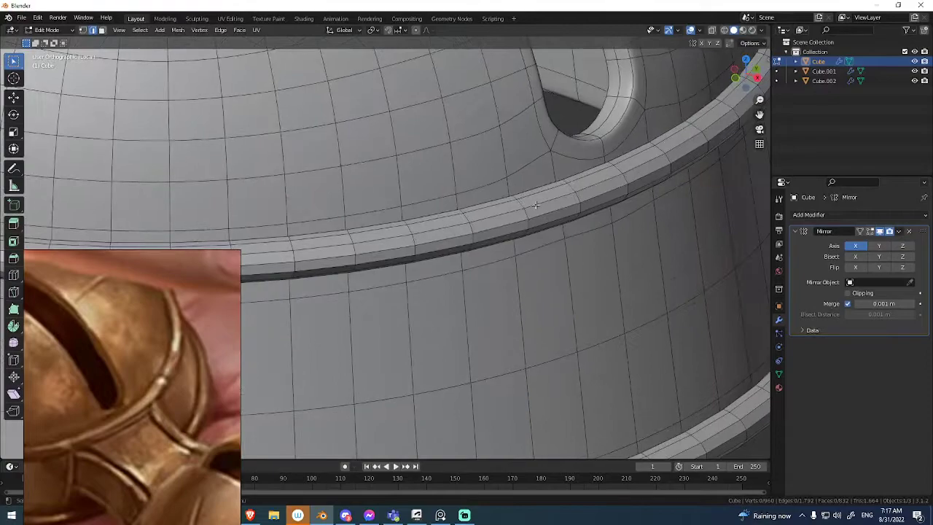
pyautogui.scroll(2, 566, 187)
pyautogui.moveTo(566, 187); pyautogui.dragTo(601, 183, button='middle')
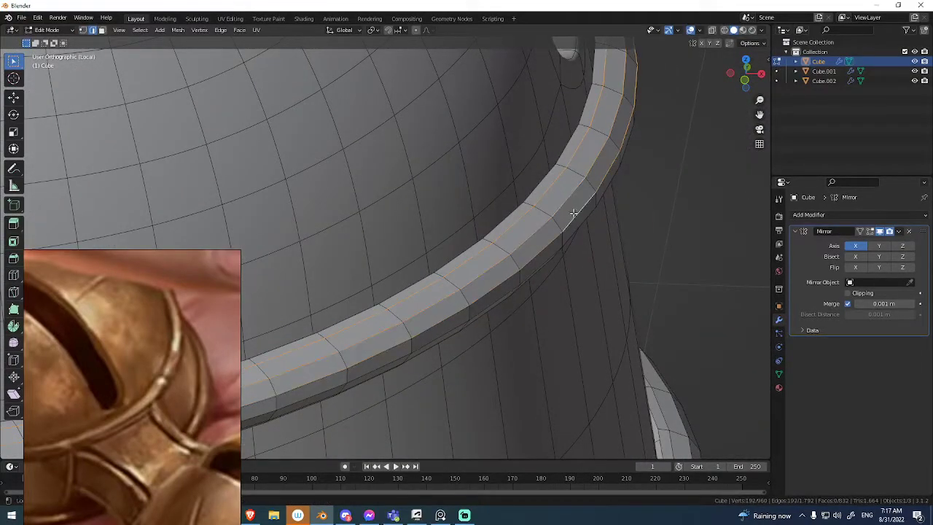
pyautogui.moveTo(574, 212); pyautogui.dragTo(567, 209, button='middle')
pyautogui.scroll(-5, 583, 244)
pyautogui.moveTo(583, 244); pyautogui.dragTo(567, 341, button='middle')
pyautogui.click(605, 258)
pyautogui.moveTo(604, 264); pyautogui.dragTo(537, 217, button='middle')
# In Object Mode, join the rings with the bell body into one object.
pyautogui.press('Tab')
pyautogui.moveTo(431, 193); pyautogui.dragTo(471, 209, button='middle')
pyautogui.keyDown('shift'); pyautogui.click(473, 227); pyautogui.keyUp('shift')
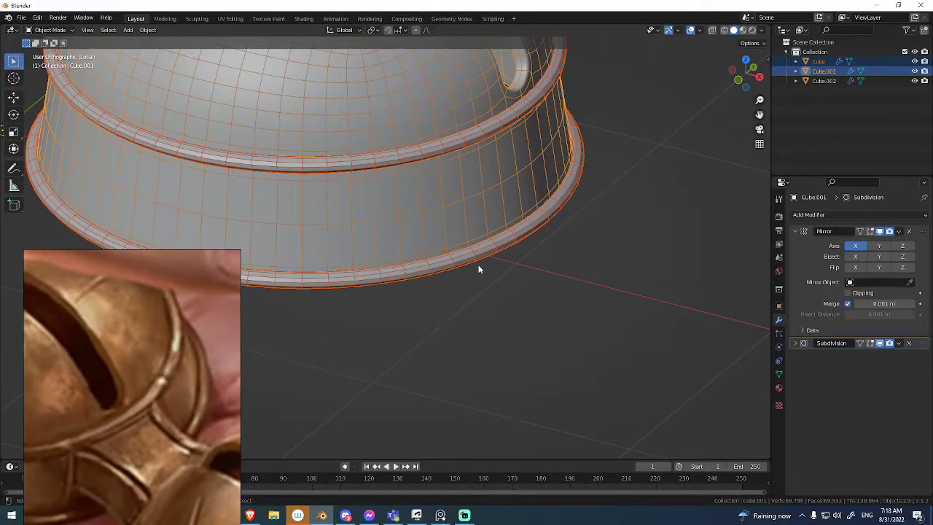
pyautogui.hotkey('ctrl', 'j')
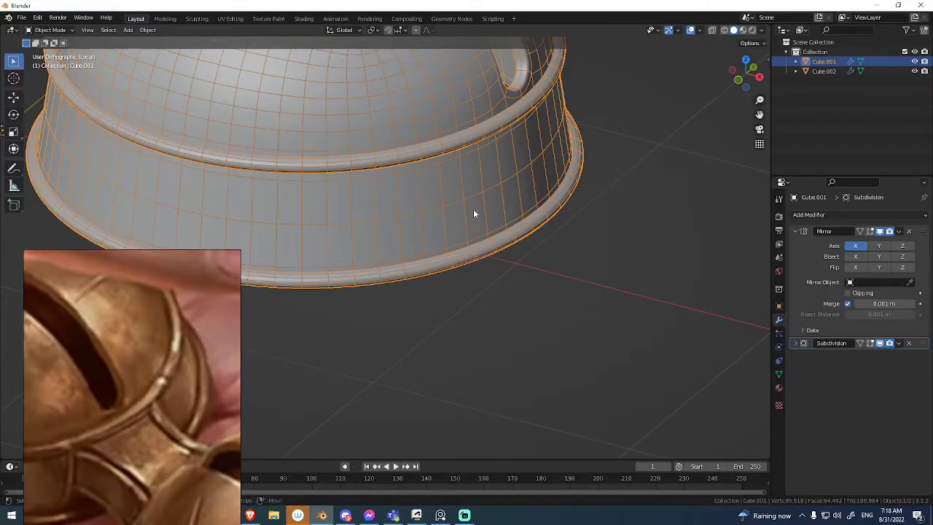
pyautogui.scroll(-5, 473, 216)
# Enter Edit Mode on the joined bell and try a loop cut along the upper ring.
pyautogui.press('Tab')
pyautogui.scroll(6, 524, 195)
pyautogui.keyDown('shift'); pyautogui.moveTo(523, 195); pyautogui.dragTo(594, 210, button='middle'); pyautogui.keyUp('shift')
pyautogui.scroll(2, 510, 282)
pyautogui.scroll(4, 534, 217)
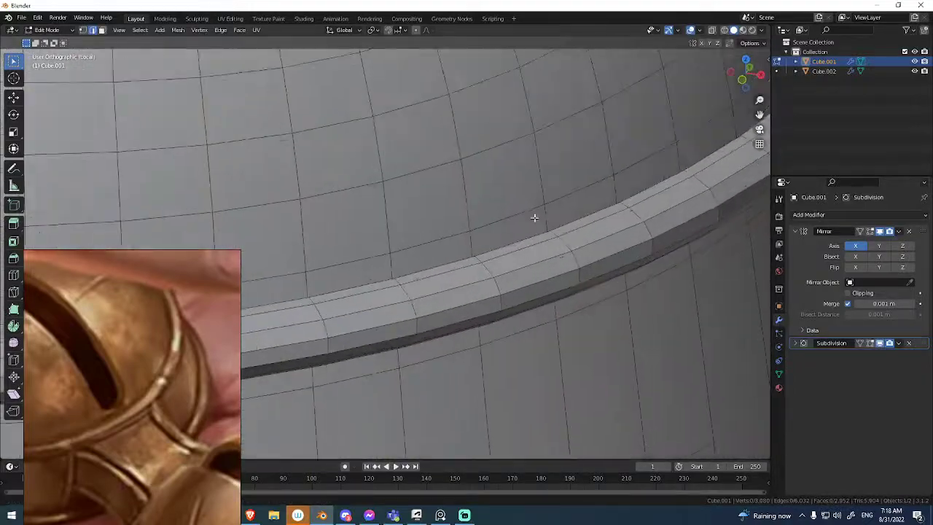
pyautogui.scroll(-1, 535, 217)
pyautogui.hotkey('ctrl', 'r')
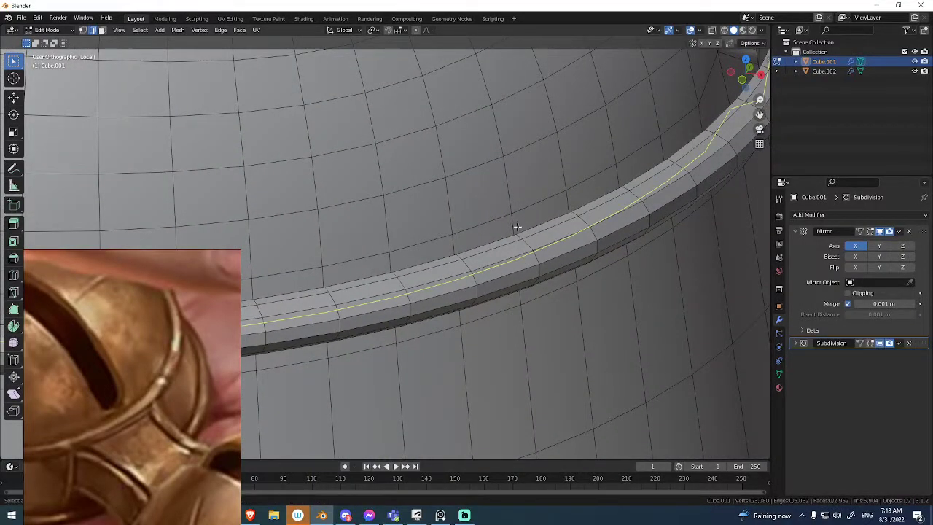
pyautogui.rightClick(518, 226)
# Add a horizontal loop cut around the dome and slide it to the upper edge of the upper ring.
pyautogui.moveTo(517, 226); pyautogui.dragTo(464, 210, button='middle')
pyautogui.moveTo(554, 236); pyautogui.dragTo(466, 211, button='middle')
pyautogui.moveTo(573, 187); pyautogui.dragTo(520, 187, button='middle')
pyautogui.hotkey('ctrl', 'r')
pyautogui.click(521, 187)
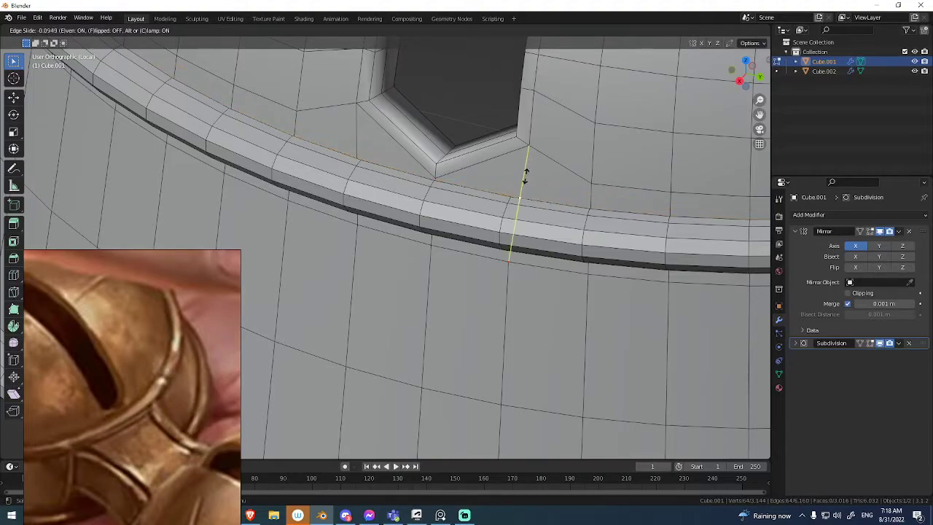
pyautogui.moveTo(526, 171); pyautogui.dragTo(498, 170, button='middle')
pyautogui.moveTo(518, 104); pyautogui.dragTo(524, 74, button='middle')
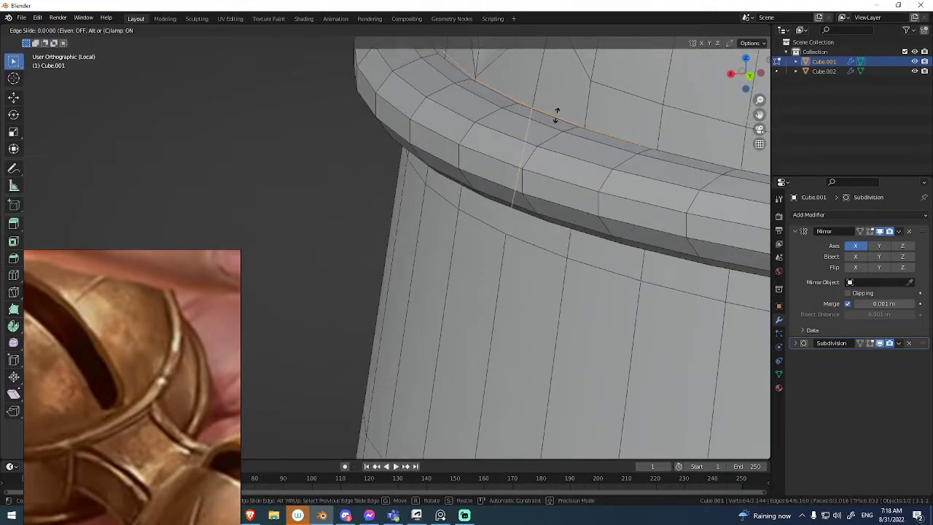
pyautogui.scroll(-6, 553, 117)
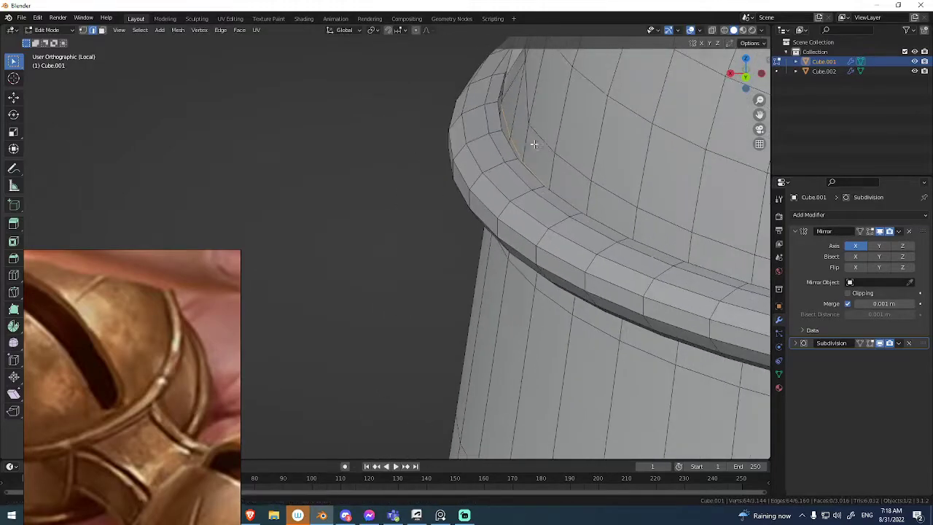
pyautogui.moveTo(536, 143); pyautogui.dragTo(549, 233, button='middle')
# Slide the body's edge loop beneath the upper ring up to the ring's lower edge.
pyautogui.keyDown('alt'); pyautogui.click(508, 179); pyautogui.keyUp('alt')
pyautogui.scroll(3, 531, 216)
pyautogui.press('KP_1')
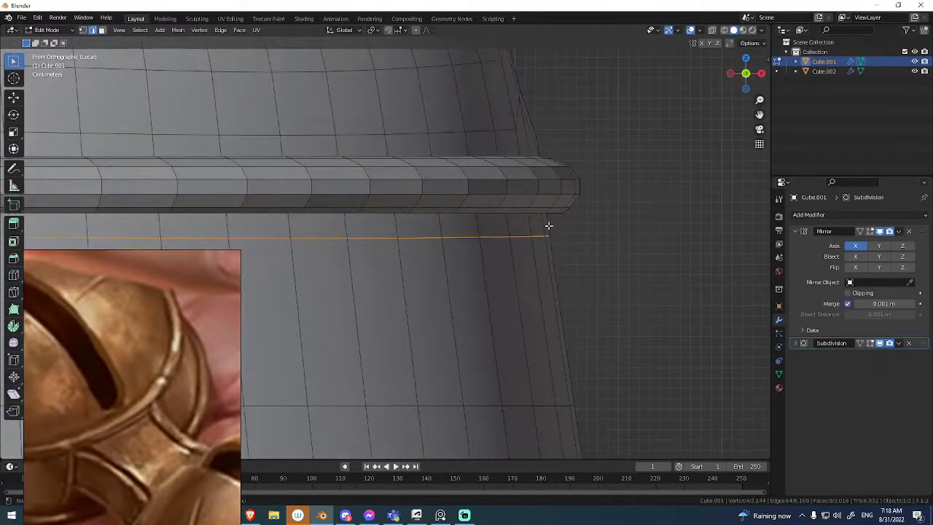
pyautogui.click(546, 154)
# Delete the band of body faces hidden behind the upper ring.
pyautogui.moveTo(535, 175); pyautogui.dragTo(539, 225, button='middle')
pyautogui.hotkey('alt', 'z')
pyautogui.hotkey('alt', 'z')
pyautogui.moveTo(586, 193); pyautogui.dragTo(560, 162, button='middle')
pyautogui.press('x')
pyautogui.click(558, 160)
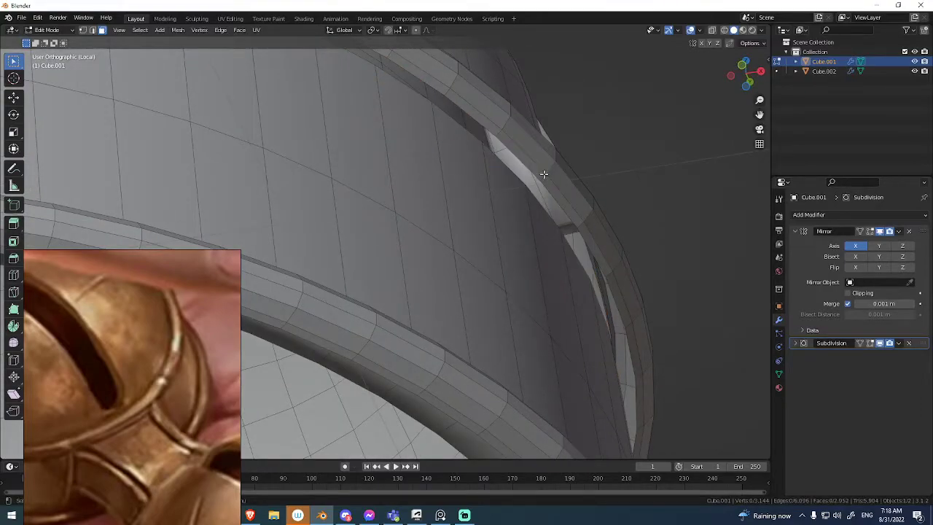
pyautogui.press('2')
# Bridge the upper ring's open edges to the adjacent body edge loops below and above it.
pyautogui.moveTo(540, 209); pyautogui.dragTo(514, 195, button='middle')
pyautogui.rightClick(510, 187)
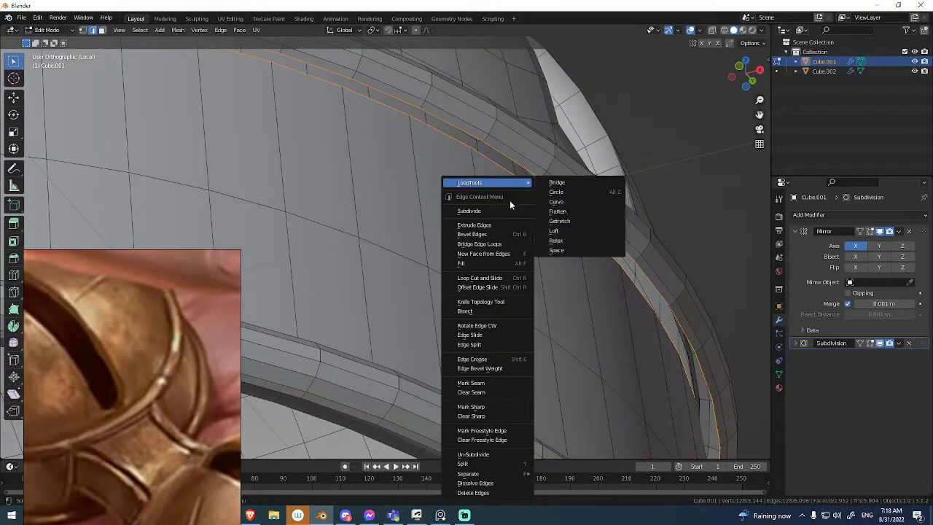
pyautogui.click(498, 244)
pyautogui.moveTo(523, 192); pyautogui.dragTo(541, 133, button='middle')
pyautogui.rightClick(489, 150)
pyautogui.click(487, 147)
pyautogui.click(402, 158)
# Examine the smoothed joint between the upper ring and the body, and the overall shape of both bells.
pyautogui.scroll(-5, 510, 218)
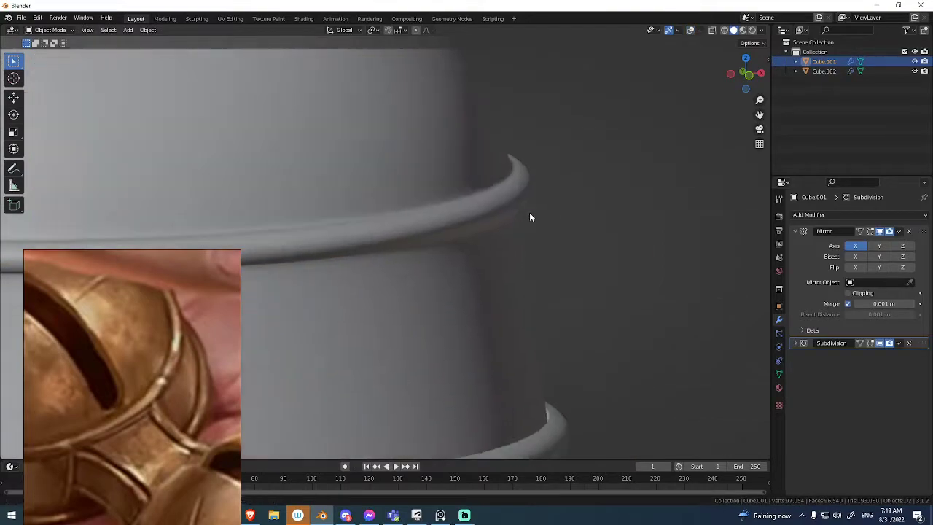
pyautogui.moveTo(482, 255); pyautogui.dragTo(508, 303, button='middle')
pyautogui.press('a')
pyautogui.rightClick(479, 215)
pyautogui.press('Escape')
pyautogui.hotkey('alt', 'a')
pyautogui.press('a')
pyautogui.hotkey('alt', 'a')
pyautogui.scroll(3, 490, 234)
pyautogui.scroll(-3, 488, 230)
pyautogui.scroll(-3, 577, 225)
pyautogui.scroll(-3, 509, 303)
pyautogui.moveTo(488, 252); pyautogui.dragTo(517, 176, button='middle')
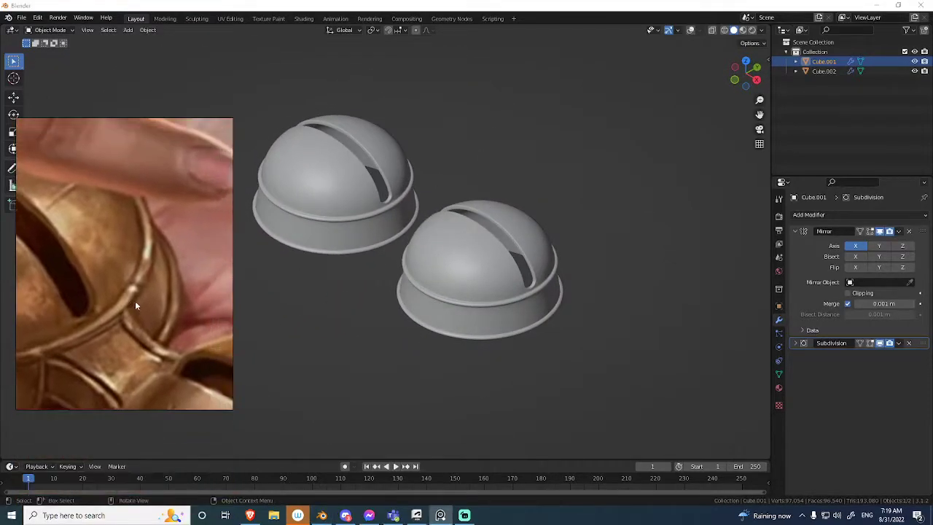
# Reframe the reference image to show both bells and compare it with the model.
pyautogui.scroll(-1, 123, 321)
pyautogui.moveTo(123, 320); pyautogui.dragTo(97, 235, button='middle')
pyautogui.moveTo(499, 257); pyautogui.dragTo(530, 252, button='middle')
# Show the overlays, enter Edit Mode on the bells, and try a loop cut near the lower ring.
pyautogui.hotkey('shift', 'alt', 'z')
pyautogui.keyDown('shift'); pyautogui.moveTo(530, 251); pyautogui.dragTo(502, 204, button='middle'); pyautogui.keyUp('shift')
pyautogui.scroll(3, 506, 203)
pyautogui.press('Tab')
pyautogui.scroll(3, 538, 210)
pyautogui.keyDown('shift'); pyautogui.moveTo(564, 239); pyautogui.dragTo(569, 208, button='middle'); pyautogui.keyUp('shift')
pyautogui.hotkey('alt', 'z')
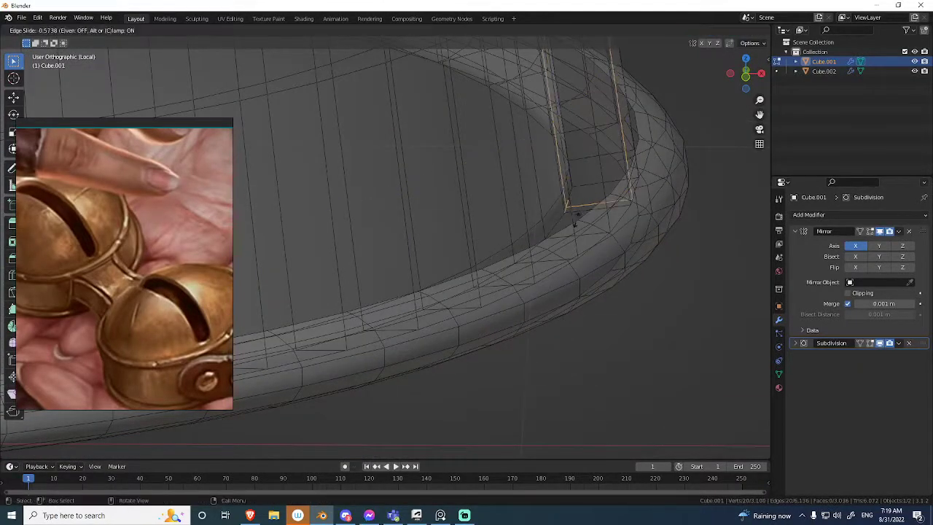
pyautogui.hotkey('alt', 'z')
# Add a horizontal loop cut around the body's lower band and slide it with vertex snapping to the lower ring's upper edge.
pyautogui.moveTo(572, 219)
pyautogui.mouseDown(button='middle')
pyautogui.moveTo(551, 198)
pyautogui.moveTo(575, 214)
pyautogui.mouseUp(button='middle')
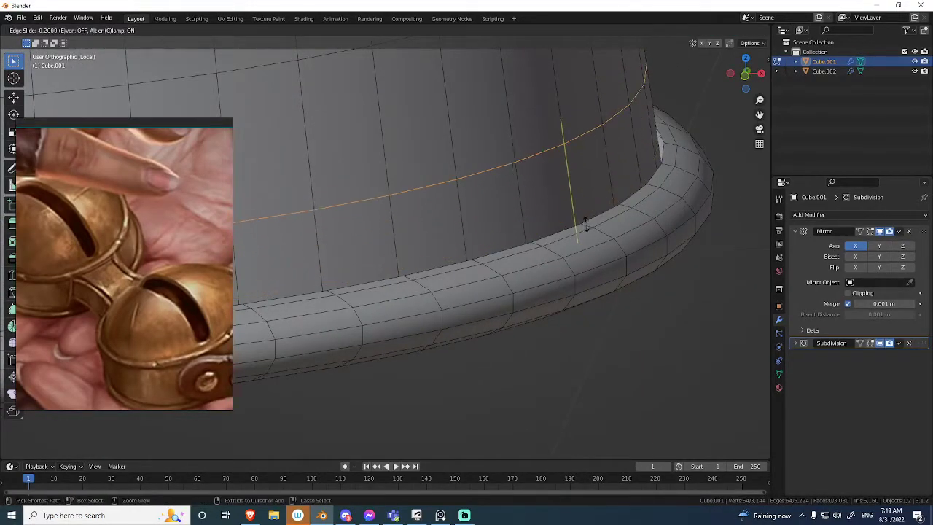
pyautogui.click(581, 227)
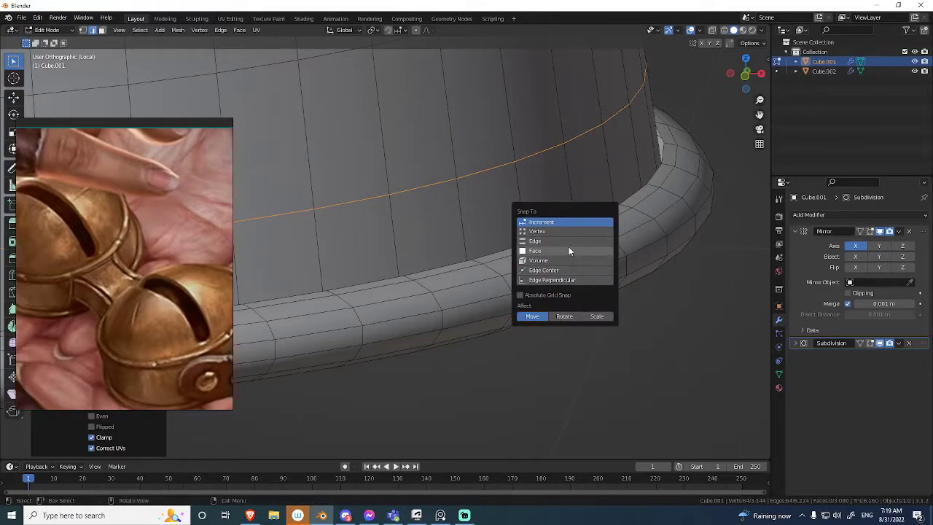
pyautogui.click(569, 232)
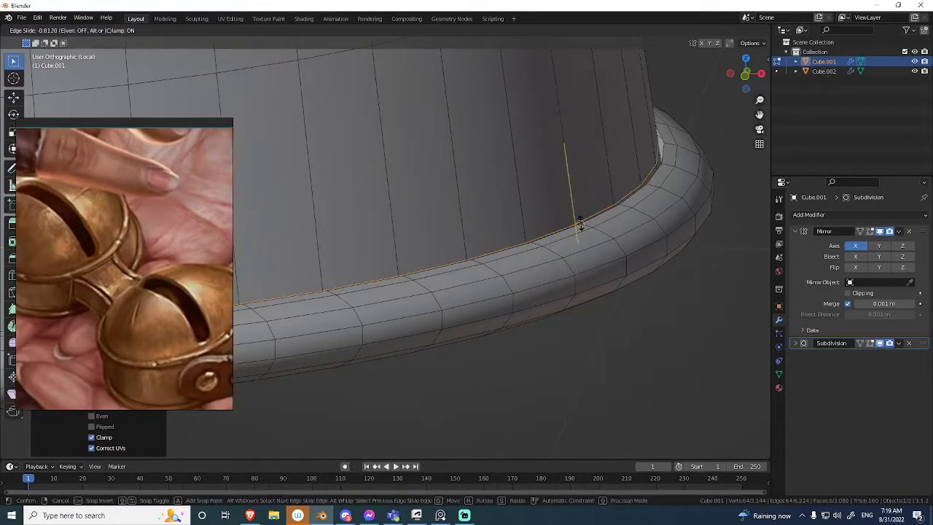
pyautogui.click(580, 226)
# Try to offset the face loop on the body's bottom rim with Shrink/Fatten.
pyautogui.moveTo(534, 225)
pyautogui.mouseDown(button='middle')
pyautogui.moveTo(517, 271)
pyautogui.moveTo(506, 208)
pyautogui.moveTo(559, 231)
pyautogui.moveTo(539, 238)
pyautogui.moveTo(538, 198)
pyautogui.moveTo(526, 243)
pyautogui.moveTo(523, 209)
pyautogui.moveTo(548, 265)
pyautogui.mouseUp(button='middle')
pyautogui.hotkey('alt', 'z')
pyautogui.hotkey('alt', 'z')
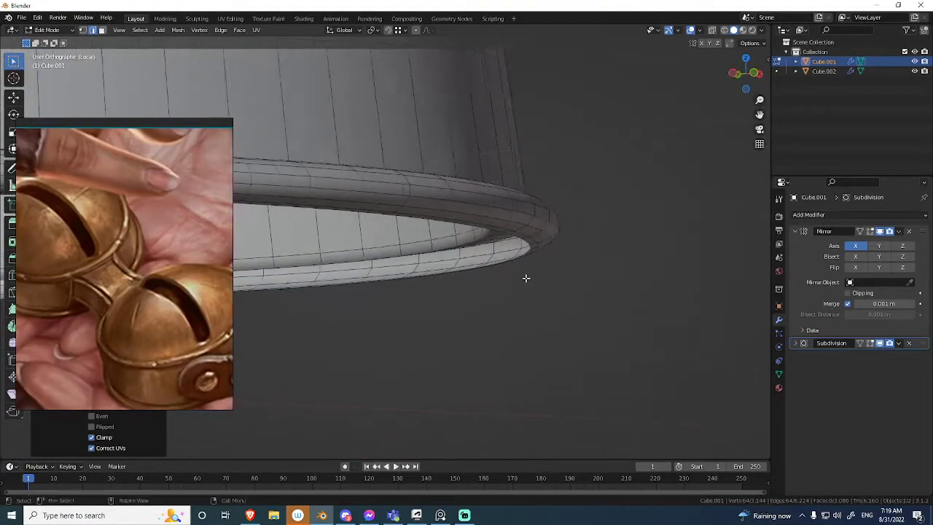
pyautogui.moveTo(501, 236); pyautogui.dragTo(555, 225, button='middle')
pyautogui.hotkey('alt', 'z')
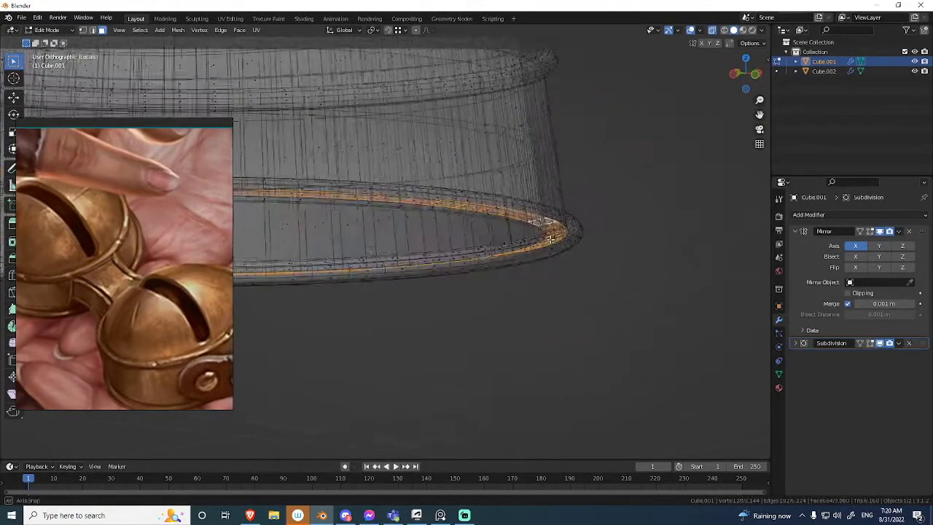
pyautogui.moveTo(568, 181); pyautogui.dragTo(545, 233, button='middle')
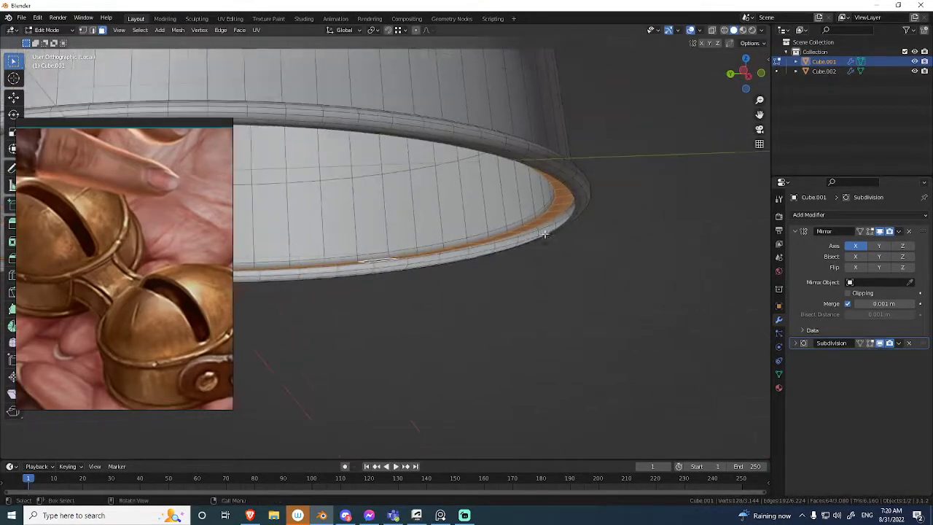
pyautogui.moveTo(606, 206)
pyautogui.mouseDown(button='middle')
pyautogui.moveTo(541, 233)
pyautogui.moveTo(604, 209)
pyautogui.moveTo(600, 202)
pyautogui.mouseUp(button='middle')
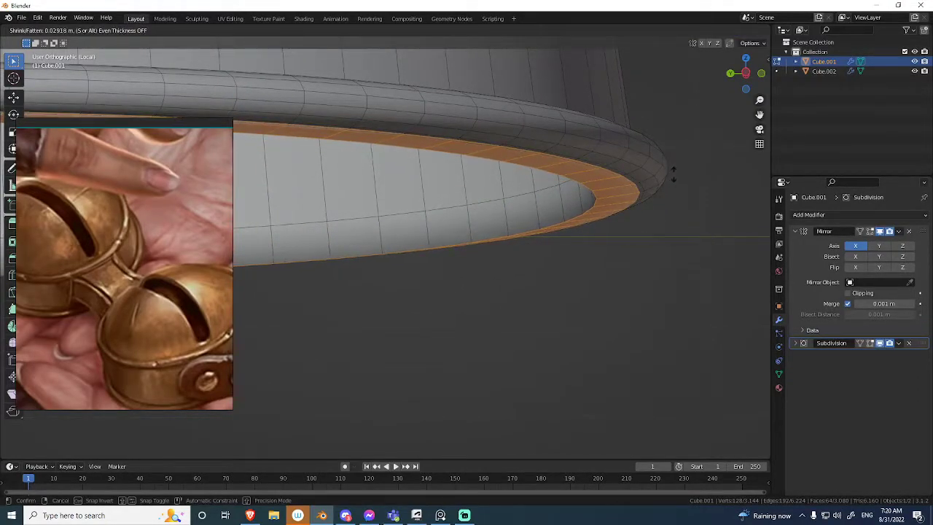
pyautogui.moveTo(659, 178); pyautogui.dragTo(510, 214, button='middle')
pyautogui.scroll(-4, 615, 169)
pyautogui.hotkey('ctrl', 'z')
pyautogui.hotkey('ctrl', 'z')
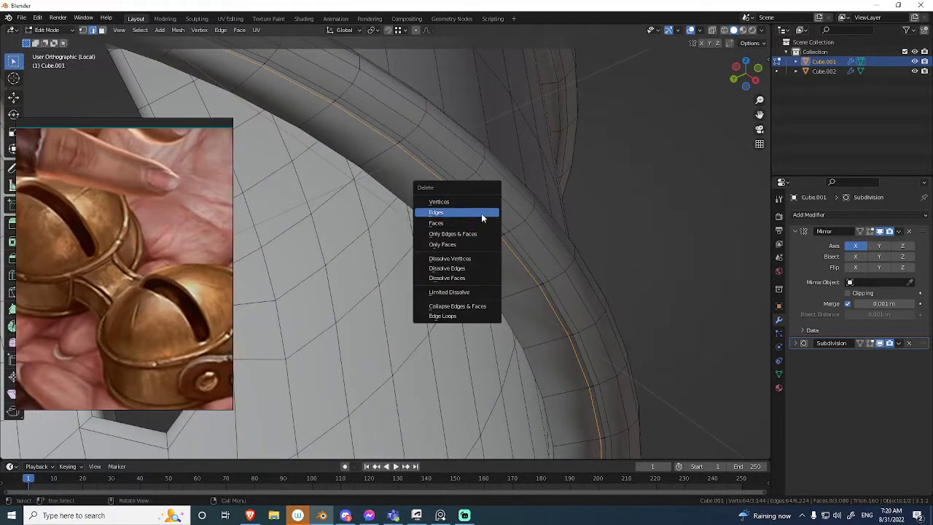
# Remove the selected edge loop from the body's bottom rim and check the mesh behind the lower ring.
pyautogui.click(483, 211)
pyautogui.moveTo(483, 205); pyautogui.dragTo(458, 221, button='middle')
pyautogui.scroll(-4, 466, 254)
pyautogui.moveTo(466, 254)
pyautogui.mouseDown(button='middle')
pyautogui.moveTo(508, 264)
pyautogui.moveTo(466, 158)
pyautogui.moveTo(453, 181)
pyautogui.moveTo(476, 149)
pyautogui.moveTo(479, 193)
pyautogui.moveTo(466, 163)
pyautogui.moveTo(492, 223)
pyautogui.mouseUp(button='middle')
pyautogui.hotkey('alt', 'z')
pyautogui.hotkey('alt', 'z')
pyautogui.hotkey('alt', 'z')
pyautogui.hotkey('alt', 'z')
pyautogui.hotkey('alt', 'z')
pyautogui.hotkey('alt', 'z')
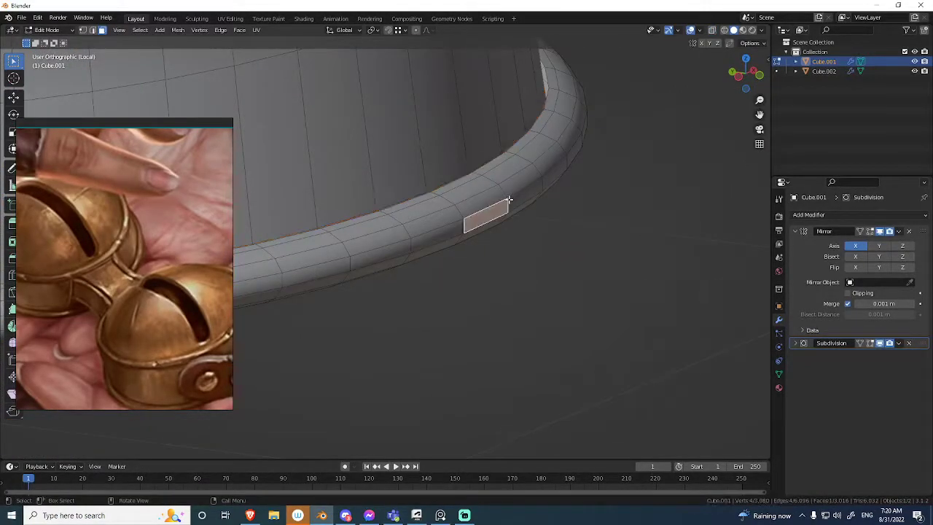
# Hide the lower ring, delete the two bands of outer body faces behind it, and reveal the ring again.
pyautogui.hotkey('ctrl', 'l')
pyautogui.press('h')
pyautogui.moveTo(496, 194); pyautogui.dragTo(455, 173, button='middle')
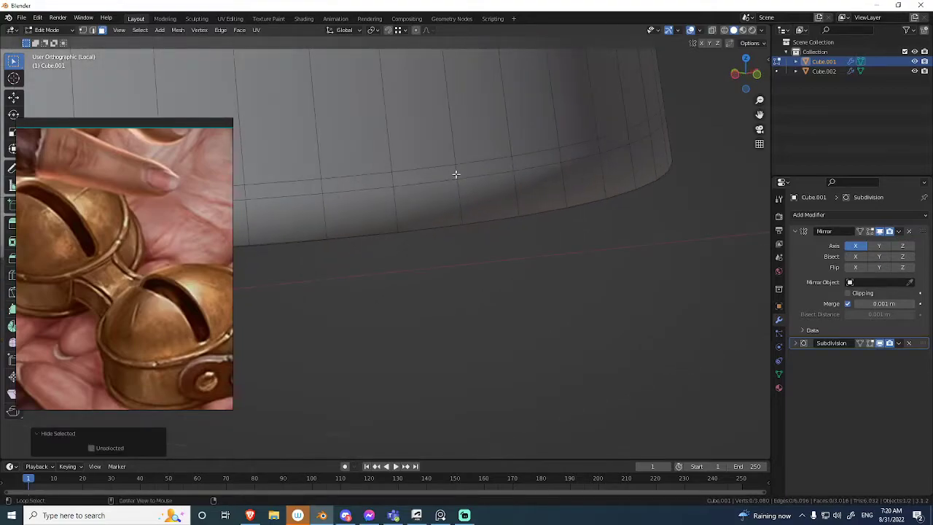
pyautogui.keyDown('alt'); pyautogui.click(455, 173); pyautogui.keyUp('alt')
pyautogui.keyDown('alt'); pyautogui.keyDown('shift'); pyautogui.click(464, 194); pyautogui.keyUp('shift'); pyautogui.keyUp('alt')
pyautogui.press('x')
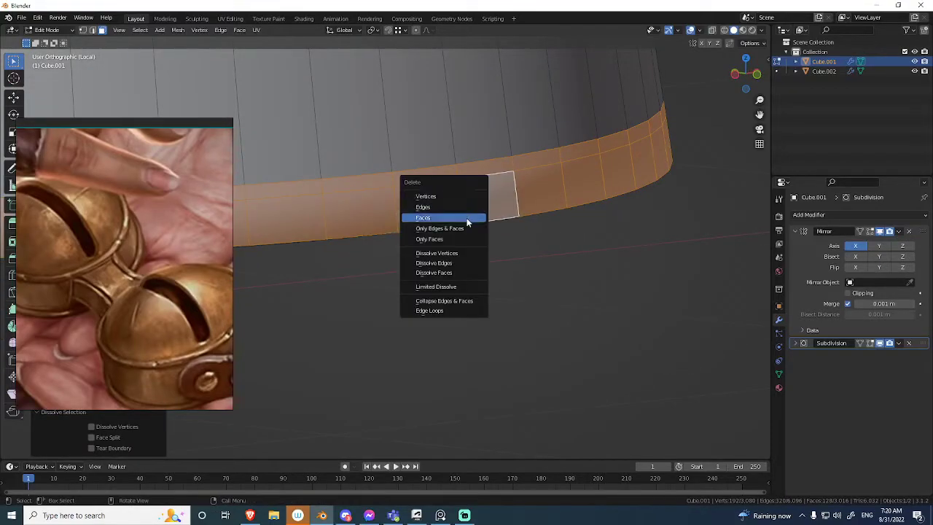
pyautogui.click(466, 217)
pyautogui.hotkey('alt', 'h')
# Bridge the lower ring's underside open edge to the body's bottom rim and dissolve the extra edge loop.
pyautogui.moveTo(504, 201); pyautogui.dragTo(533, 184, button='middle')
pyautogui.press('2')
pyautogui.keyDown('alt'); pyautogui.keyDown('shift'); pyautogui.click(518, 183); pyautogui.keyUp('shift'); pyautogui.keyUp('alt')
pyautogui.rightClick(518, 183)
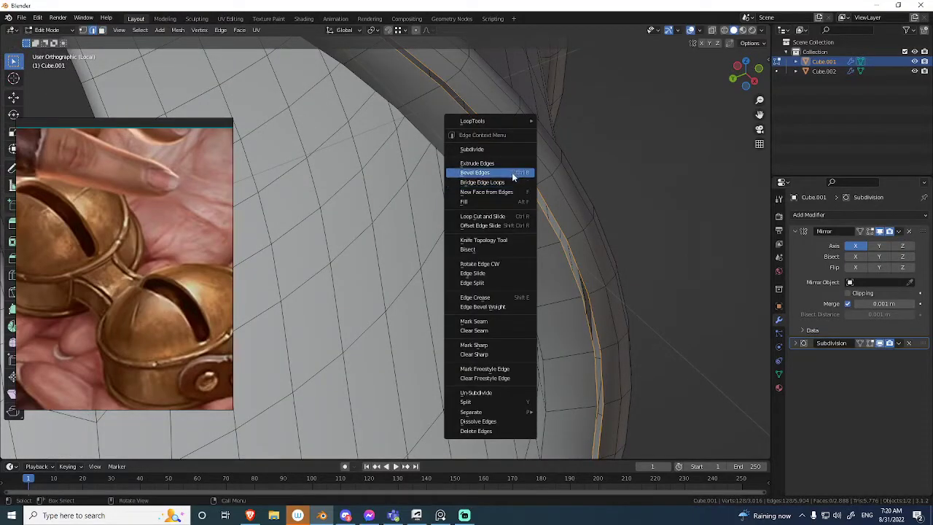
pyautogui.click(514, 182)
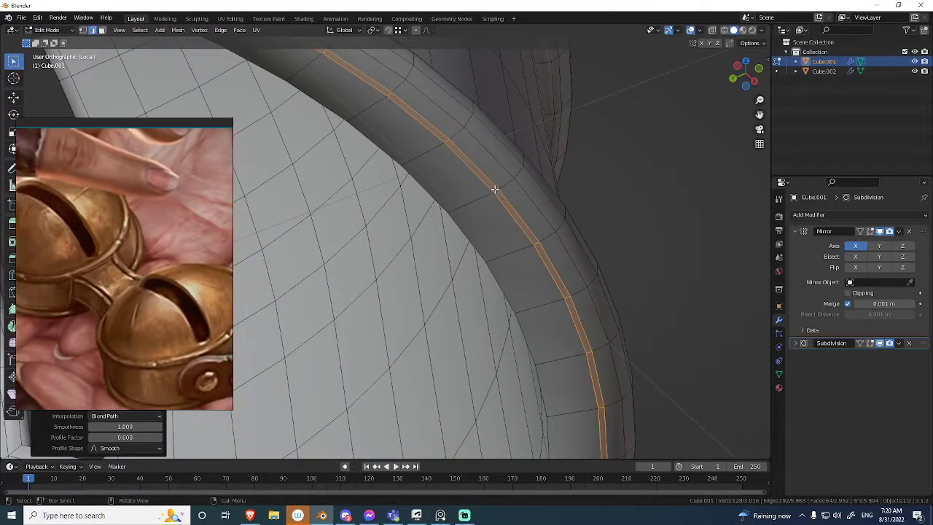
pyautogui.scroll(-4, 514, 201)
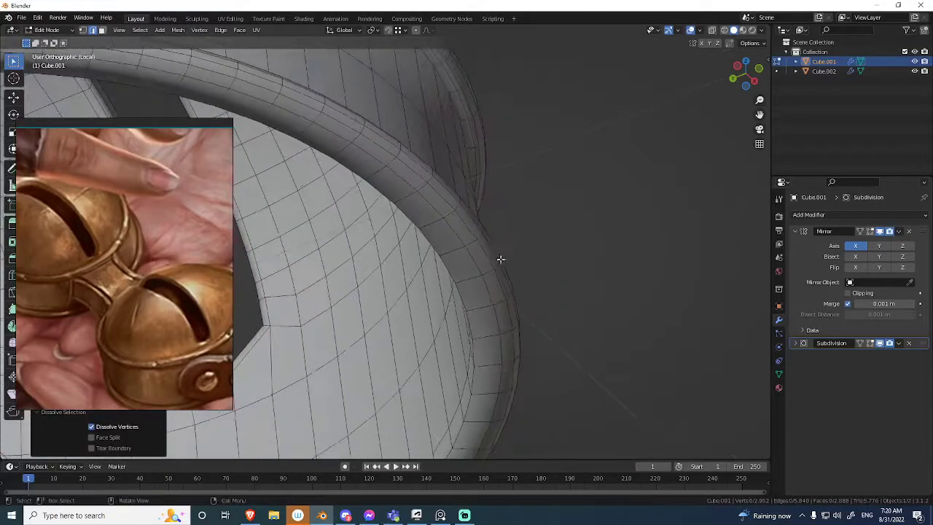
# Bridge the lower ring's remaining open edge loop to the facing open edge of the bell body and check the join.
pyautogui.moveTo(494, 207); pyautogui.dragTo(474, 272, button='middle')
pyautogui.scroll(4, 500, 237)
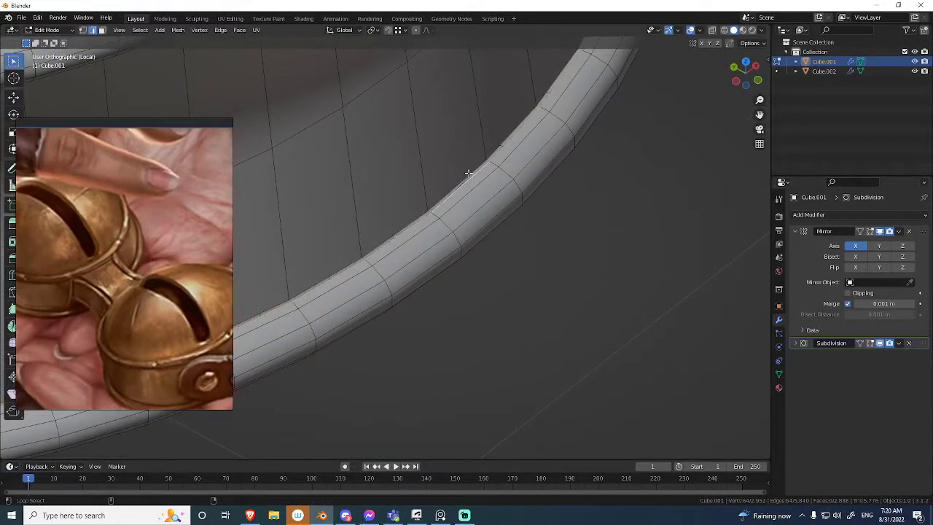
pyautogui.keyDown('alt'); pyautogui.keyDown('shift'); pyautogui.click(469, 173); pyautogui.keyUp('shift'); pyautogui.keyUp('alt')
pyautogui.rightClick(469, 174)
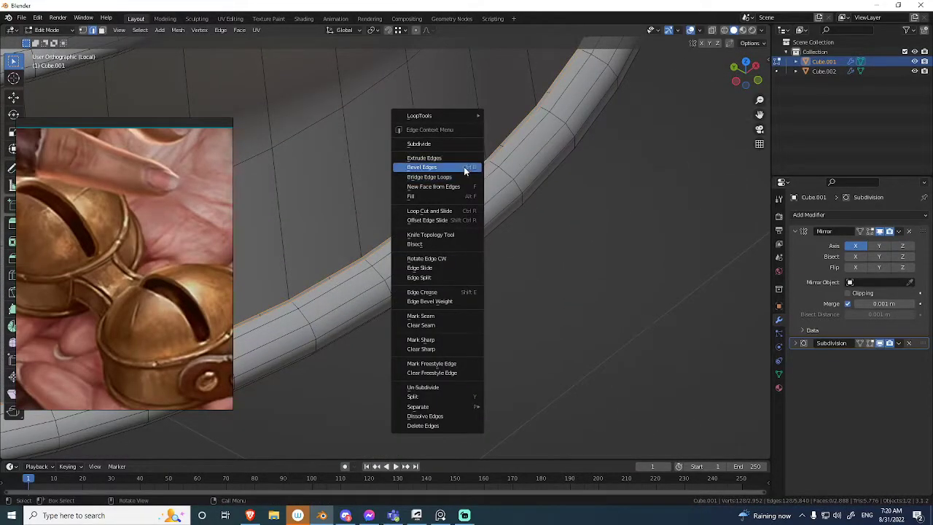
pyautogui.click(453, 178)
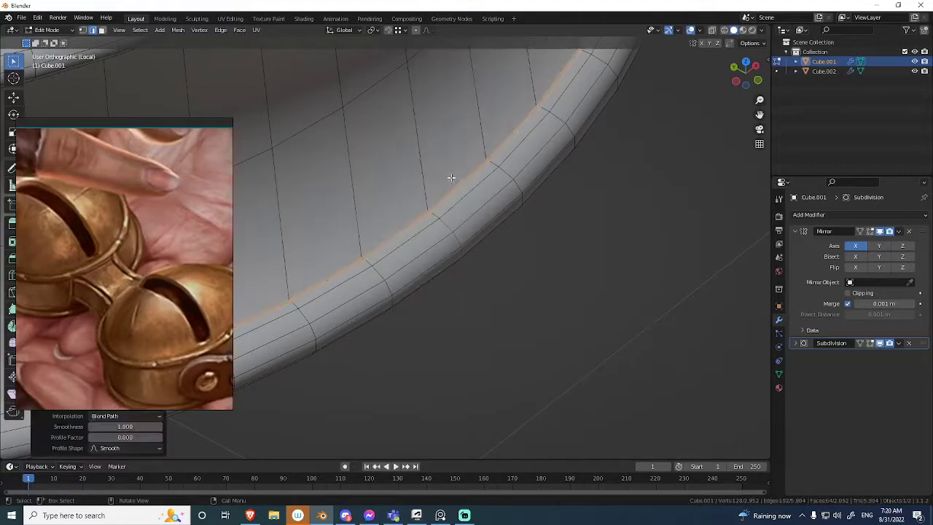
pyautogui.moveTo(474, 174)
pyautogui.mouseDown(button='middle')
pyautogui.moveTo(498, 266)
pyautogui.moveTo(400, 210)
pyautogui.moveTo(496, 260)
pyautogui.moveTo(457, 177)
pyautogui.mouseUp(button='middle')
pyautogui.press('Tab')
pyautogui.scroll(-2, 404, 211)
pyautogui.scroll(-6, 457, 178)
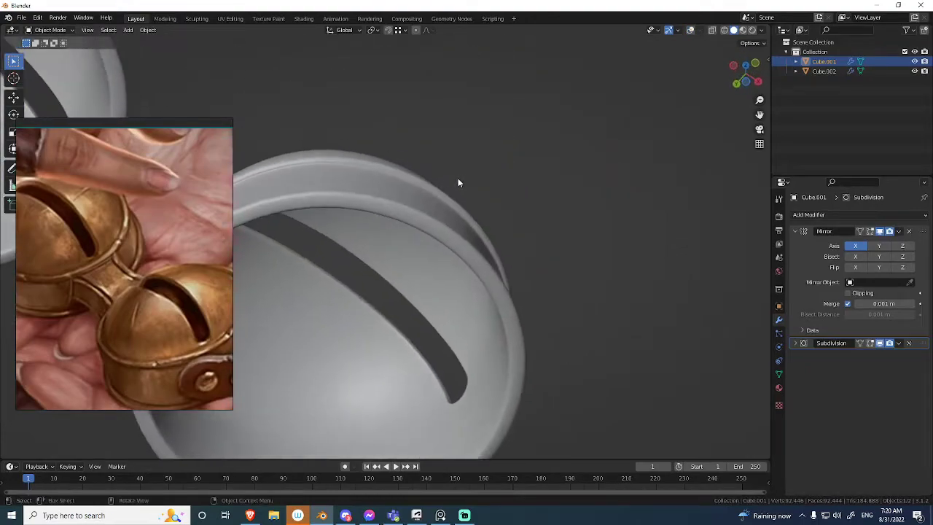
pyautogui.moveTo(503, 206); pyautogui.dragTo(490, 295, button='middle')
pyautogui.scroll(2, 521, 262)
pyautogui.scroll(-2, 527, 246)
# Turn the viewport overlays back on and reframe the reference image on the strap joining the two bells.
pyautogui.hotkey('shift', 'alt', 'z')
pyautogui.click(518, 368)
pyautogui.moveTo(518, 368); pyautogui.dragTo(487, 350, button='middle')
pyautogui.moveTo(542, 314); pyautogui.dragTo(630, 278, button='middle')
pyautogui.click(548, 290)
pyautogui.moveTo(140, 324); pyautogui.dragTo(140, 275, button='middle')
pyautogui.scroll(-1, 174, 295)
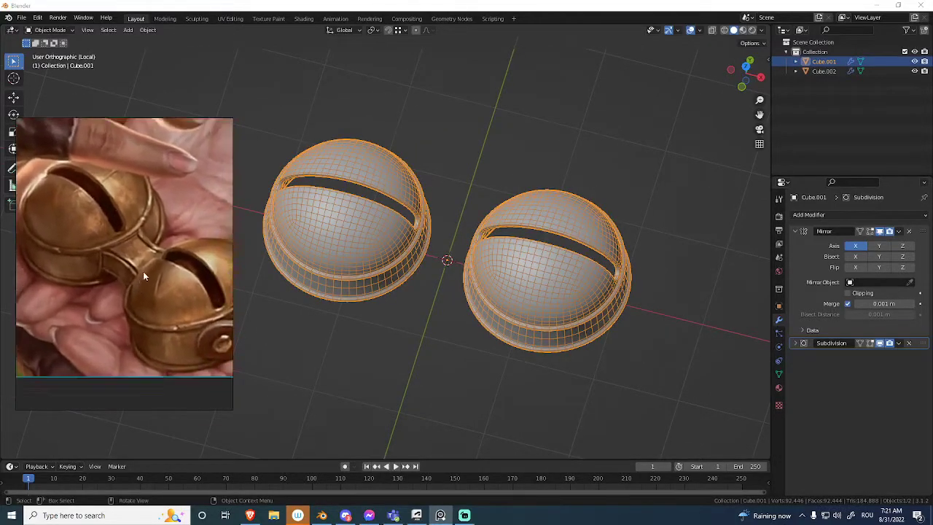
pyautogui.scroll(4, 144, 271)
# Exit local view and lower the connector block between the bells by about 0.015 m along Z.
pyautogui.click(310, 336)
pyautogui.hotkey('alt', 'a')
pyautogui.press('/')
pyautogui.moveTo(421, 305); pyautogui.dragTo(436, 225, button='middle')
pyautogui.click(476, 223)
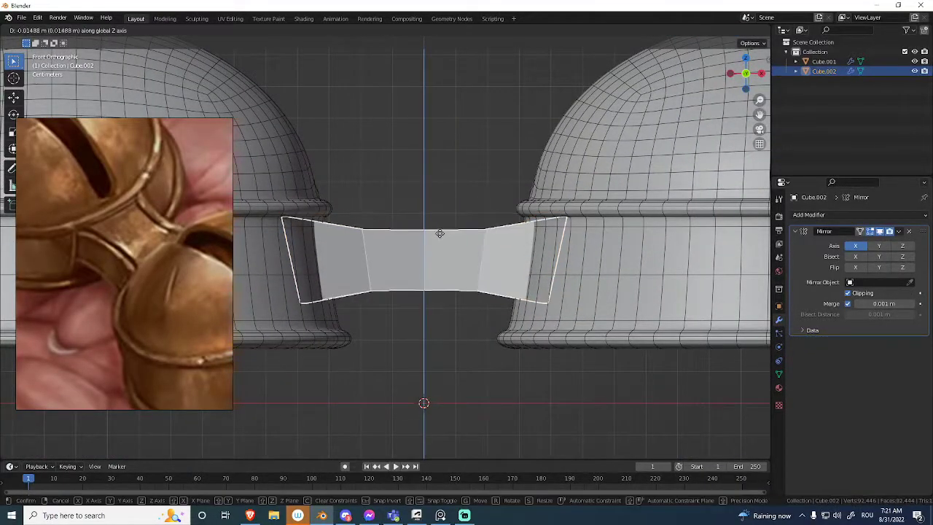
pyautogui.click(440, 235)
pyautogui.moveTo(439, 233); pyautogui.dragTo(442, 208, button='middle')
# Try subdividing the connector block at levels 1 and 2.
pyautogui.hotkey('ctrl', '1')
pyautogui.hotkey('ctrl', '2')
pyautogui.hotkey('ctrl', 'z')
pyautogui.hotkey('ctrl', 'z')
# Examine the connector's end faces in X-ray and how the connector meets the bell bodies.
pyautogui.hotkey('ctrl', 'Tab')
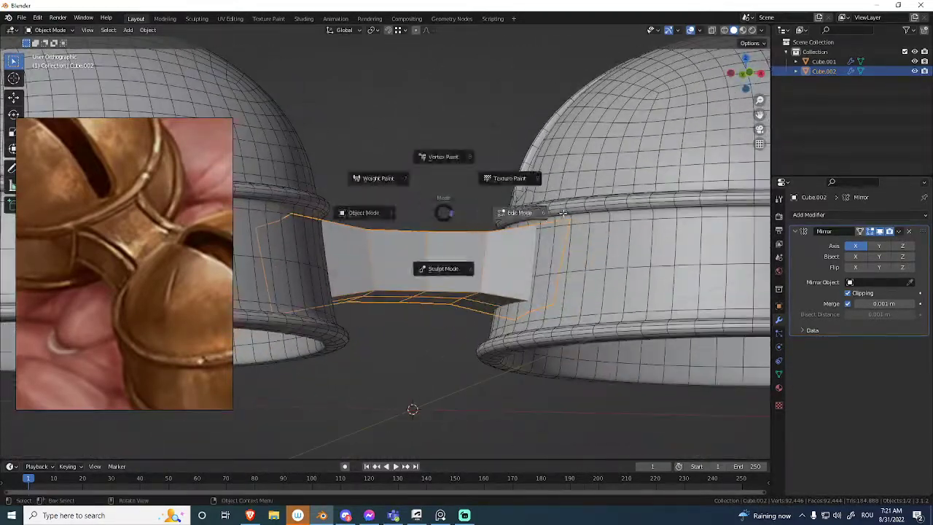
pyautogui.hotkey('alt', 'z')
pyautogui.moveTo(556, 253)
pyautogui.mouseDown(button='middle')
pyautogui.moveTo(564, 263)
pyautogui.moveTo(601, 260)
pyautogui.moveTo(600, 296)
pyautogui.moveTo(611, 303)
pyautogui.mouseUp(button='middle')
pyautogui.keyDown('shift'); pyautogui.click(637, 256); pyautogui.keyUp('shift')
pyautogui.hotkey('alt', 'z')
pyautogui.hotkey('alt', 'z')
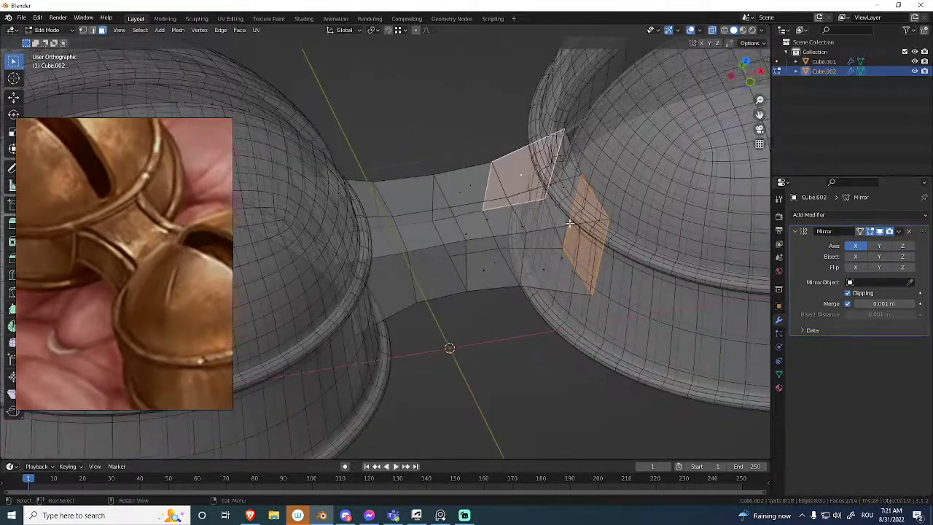
pyautogui.hotkey('alt', 'z')
pyautogui.moveTo(470, 231); pyautogui.dragTo(494, 206, button='middle')
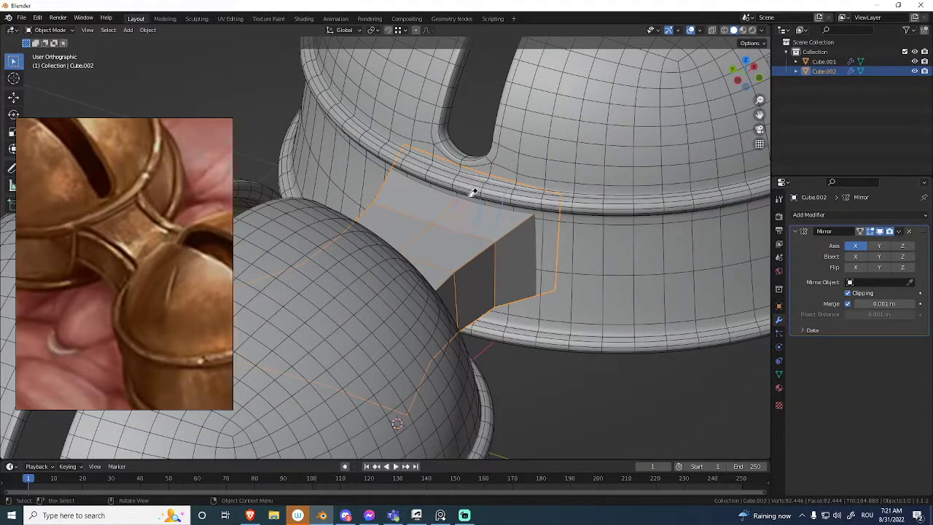
pyautogui.moveTo(500, 210)
pyautogui.mouseDown(button='middle')
pyautogui.moveTo(517, 205)
pyautogui.moveTo(546, 217)
pyautogui.moveTo(503, 225)
pyautogui.mouseUp(button='middle')
pyautogui.moveTo(549, 206); pyautogui.dragTo(478, 183, button='middle')
# Add an edge loop around the bell body's lower band and slide it close beneath the upper ring.
pyautogui.click(477, 219)
pyautogui.moveTo(477, 220)
pyautogui.mouseDown(button='middle')
pyautogui.moveTo(471, 200)
pyautogui.moveTo(454, 204)
pyautogui.moveTo(470, 208)
pyautogui.moveTo(480, 235)
pyautogui.moveTo(505, 183)
pyautogui.moveTo(498, 232)
pyautogui.moveTo(472, 219)
pyautogui.mouseUp(button='middle')
pyautogui.click(534, 234)
pyautogui.press('Tab')
pyautogui.scroll(2, 528, 223)
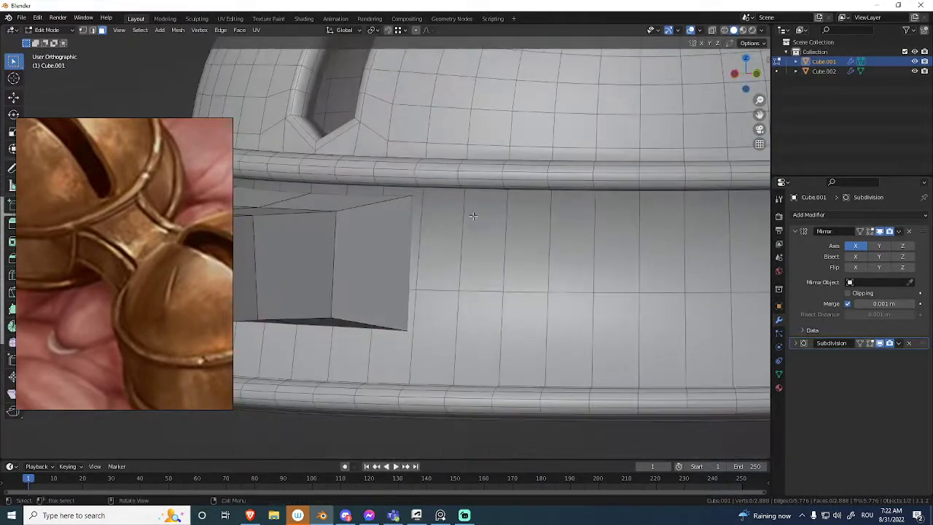
pyautogui.hotkey('ctrl', 'r')
pyautogui.click(466, 215)
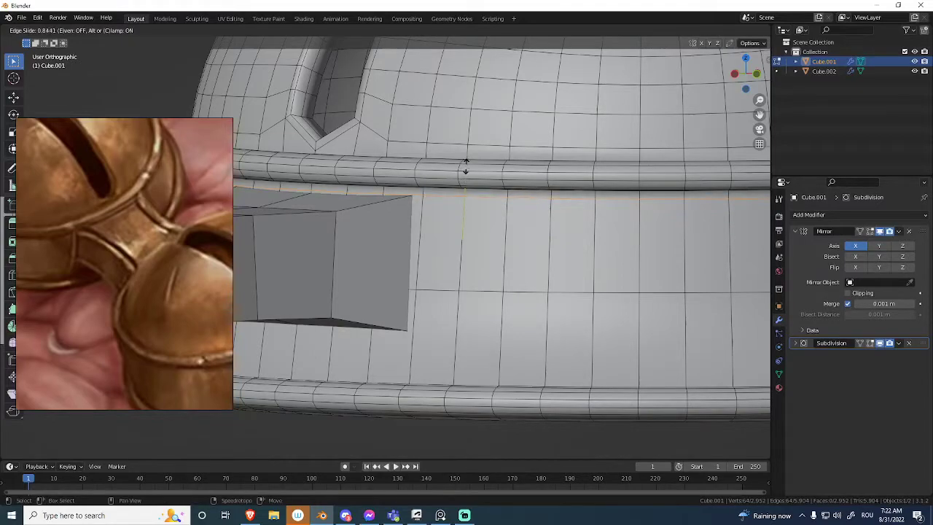
pyautogui.click(466, 166)
pyautogui.scroll(3, 495, 189)
pyautogui.moveTo(478, 205); pyautogui.dragTo(481, 226, button='middle')
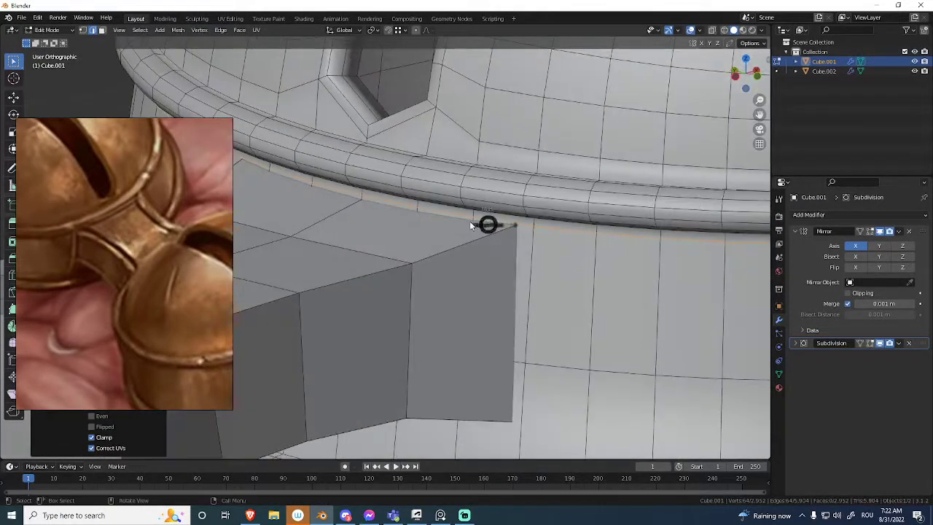
pyautogui.press('Tab')
pyautogui.scroll(-3, 420, 277)
# Select the connector's entire mesh and widen it by a factor of about 1.04 along Y.
pyautogui.moveTo(422, 291); pyautogui.dragTo(477, 258, button='middle')
pyautogui.press('Tab')
pyautogui.hotkey('ctrl', 'Tab')
pyautogui.click(393, 239)
pyautogui.moveTo(408, 237); pyautogui.dragTo(411, 248, button='middle')
pyautogui.keyDown('shift'); pyautogui.moveTo(412, 107); pyautogui.dragTo(461, 322, button='middle'); pyautogui.keyUp('shift')
pyautogui.click(447, 247)
pyautogui.hotkey('ctrl', 'Tab')
pyautogui.click(515, 257)
pyautogui.hotkey('alt', 'z')
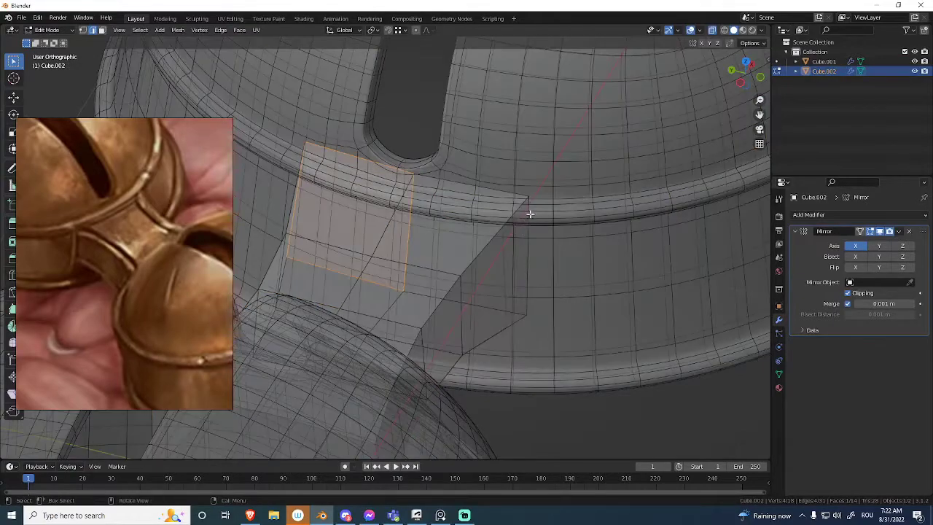
pyautogui.press('l')
pyautogui.hotkey('alt', 'z')
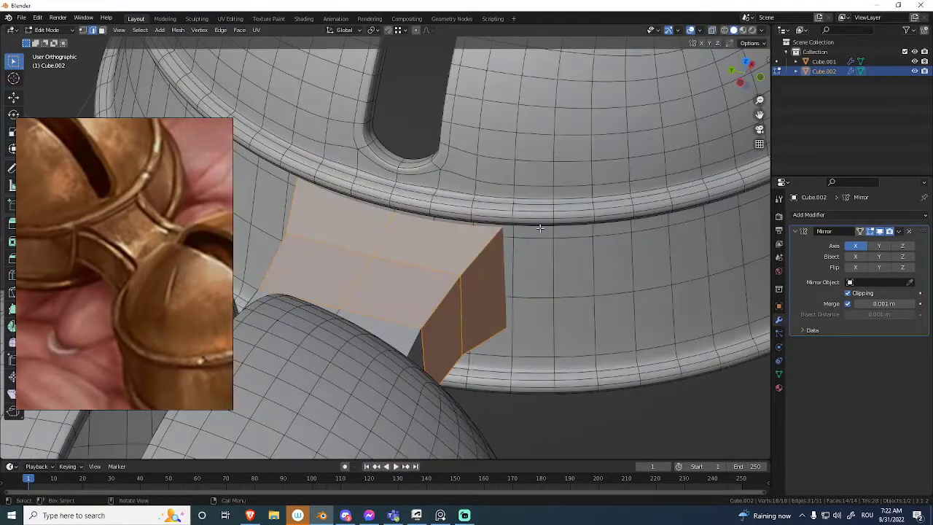
pyautogui.press('s')
pyautogui.press('y')
pyautogui.click(573, 233)
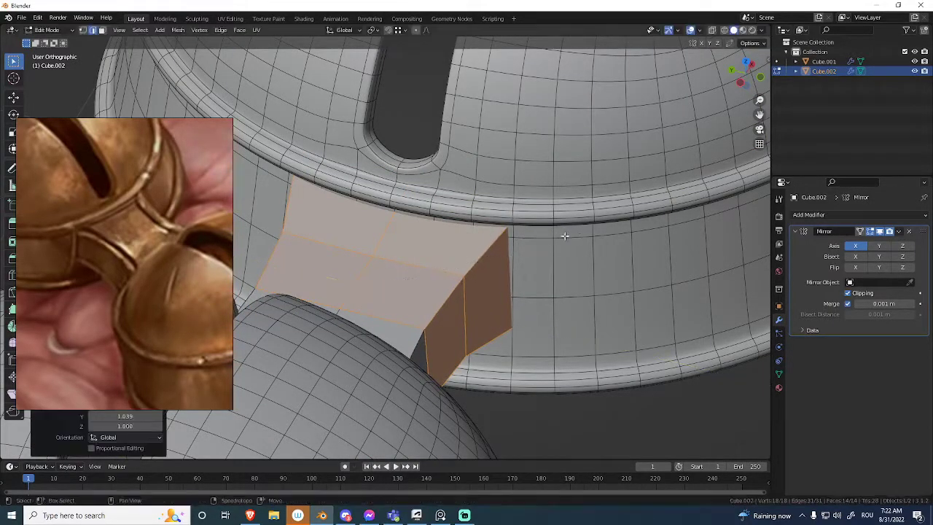
# Select the upper edges along both sides of the connector and scale them outward by about 1.04.
pyautogui.keyDown('alt'); pyautogui.click(369, 220); pyautogui.keyUp('alt')
pyautogui.hotkey('alt', 'z')
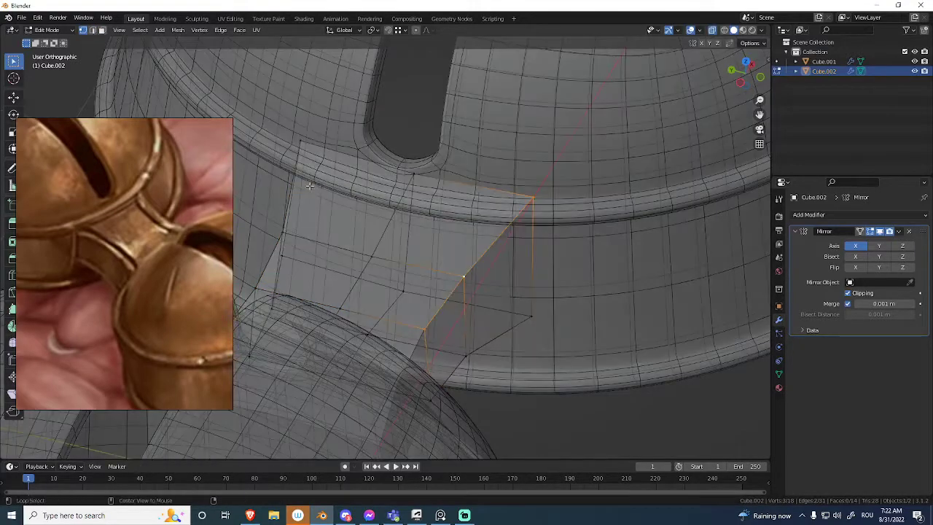
pyautogui.hotkey('alt', 'z')
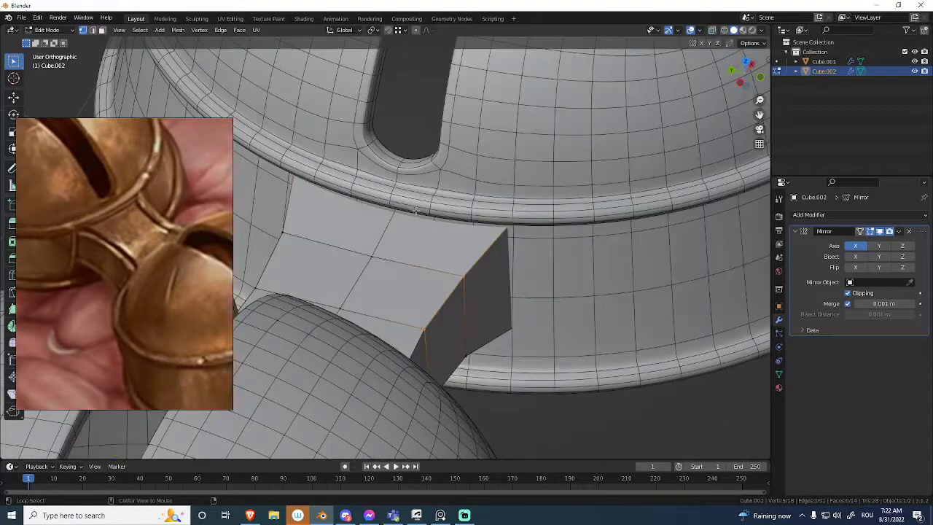
pyautogui.keyDown('alt'); pyautogui.click(277, 251); pyautogui.keyUp('alt')
pyautogui.press('s')
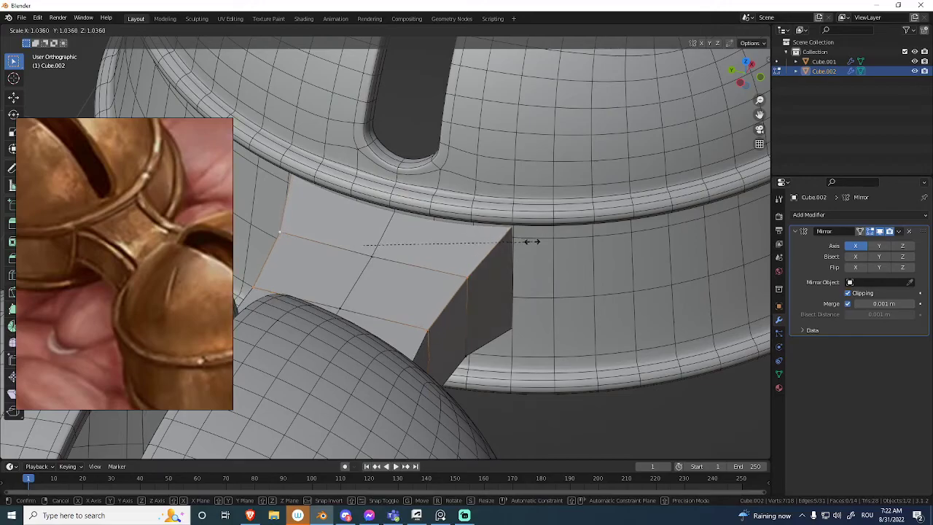
pyautogui.click(542, 244)
pyautogui.moveTo(508, 252); pyautogui.dragTo(467, 235, button='middle')
pyautogui.press('Tab')
# Select the upper and lower long edges on the connector's near side and crease them with a factor of 1.
pyautogui.hotkey('ctrl', 'Tab')
pyautogui.click(534, 257)
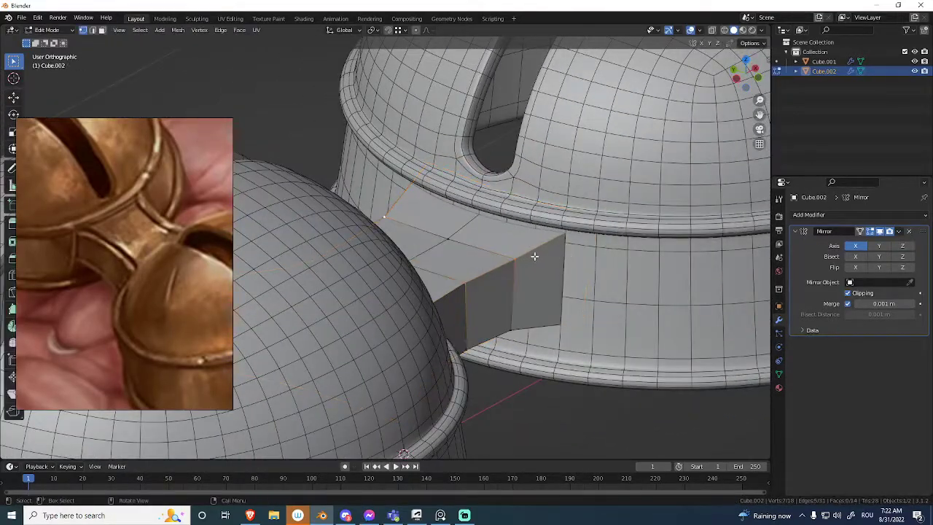
pyautogui.keyDown('alt'); pyautogui.click(501, 333); pyautogui.keyUp('alt')
pyautogui.hotkey('alt', 'z')
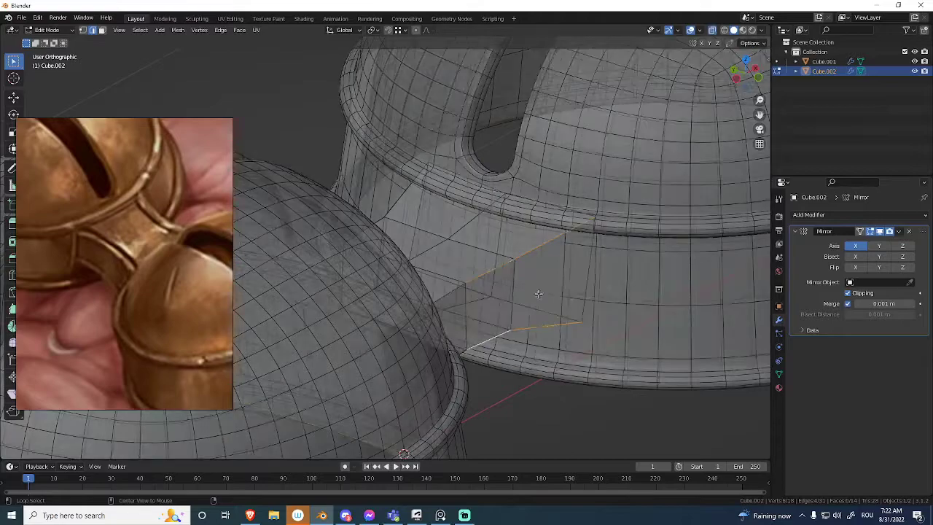
pyautogui.hotkey('alt', 'z')
pyautogui.moveTo(566, 258); pyautogui.dragTo(529, 230, button='middle')
pyautogui.hotkey('shift', 'r')
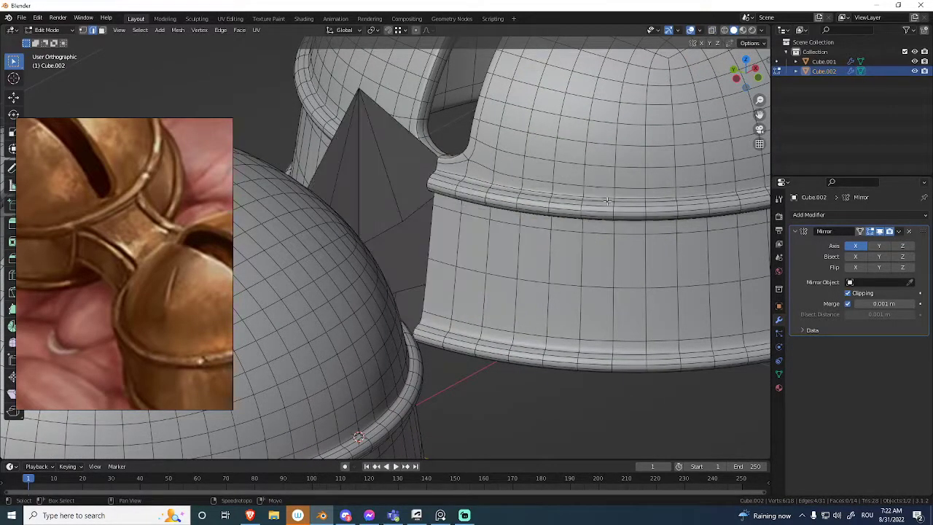
pyautogui.hotkey('ctrl', 'z')
pyautogui.press('1')
pyautogui.press('Return')
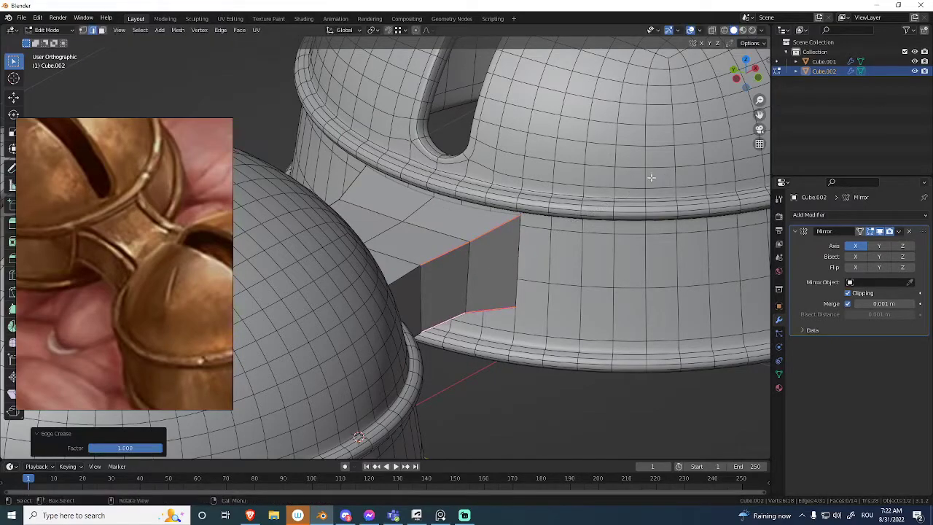
# Move the reference image clear of the connector and give the connector a Subdivision modifier with viewport level 2.
pyautogui.moveTo(171, 318); pyautogui.dragTo(184, 160, button='right')
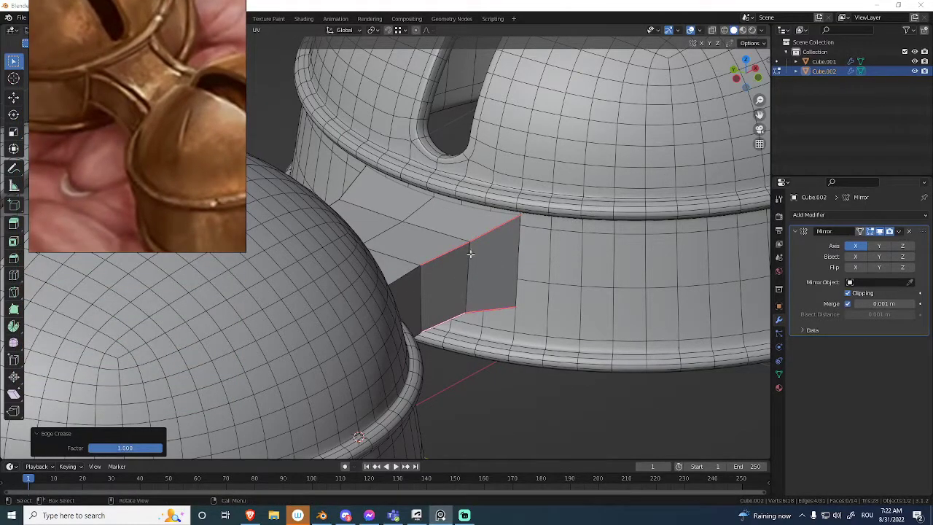
pyautogui.moveTo(433, 248); pyautogui.dragTo(462, 264, button='middle')
pyautogui.press('Tab')
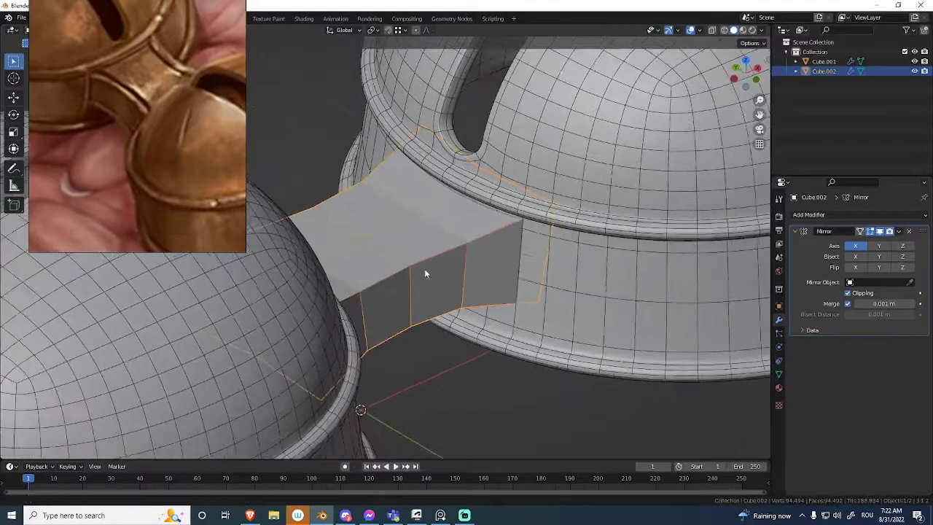
pyautogui.hotkey('ctrl', '1')
pyautogui.moveTo(423, 297); pyautogui.dragTo(487, 300, button='middle')
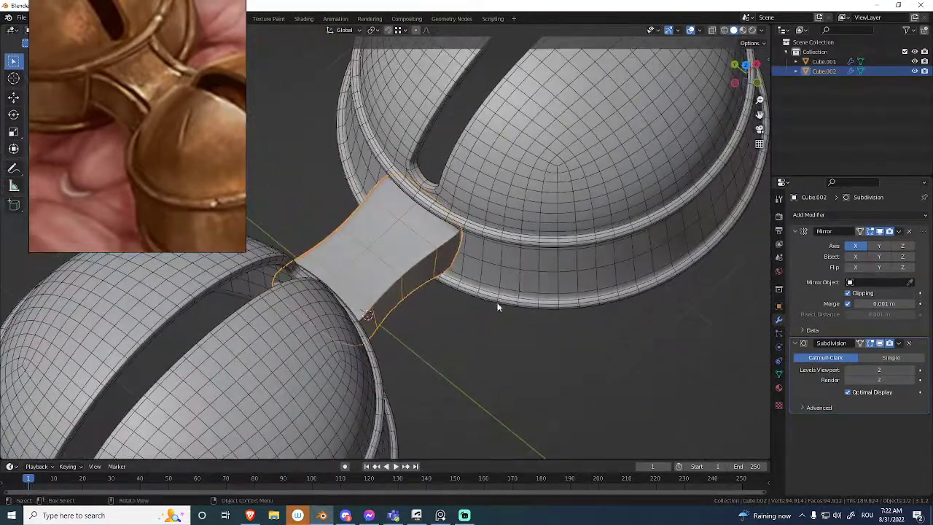
# Compare the connector with its subdivision switched off and on in the viewport, and disable Optimal Display.
pyautogui.click(879, 343)
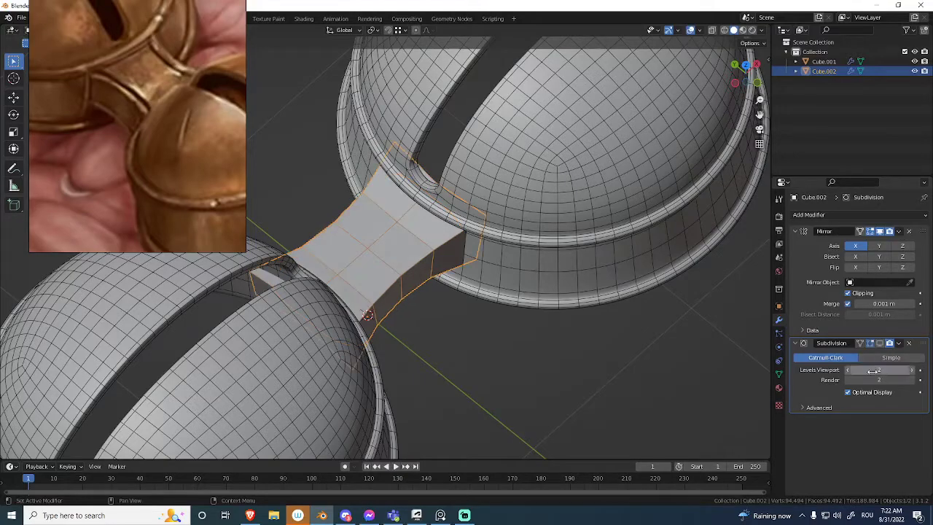
pyautogui.click(879, 344)
pyautogui.moveTo(474, 226); pyautogui.dragTo(435, 180, button='middle')
# Isolate the connector and crease its end outline together with the long edges so the subdivided shape keeps sharp corners.
pyautogui.press('KP_Divide')
pyautogui.press('Tab')
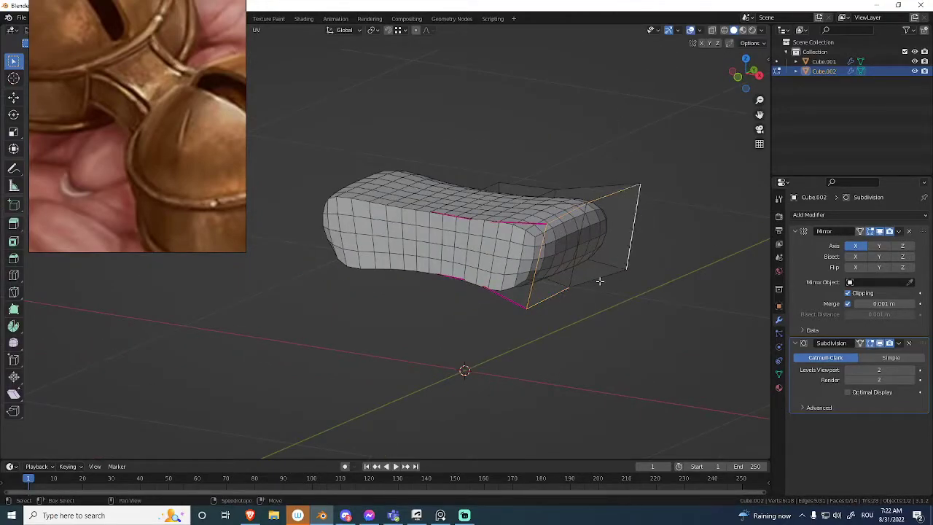
pyautogui.moveTo(599, 281); pyautogui.dragTo(595, 240, button='middle')
pyautogui.moveTo(545, 166); pyautogui.dragTo(542, 272, button='middle')
pyautogui.keyDown('shift'); pyautogui.click(595, 255); pyautogui.keyUp('shift')
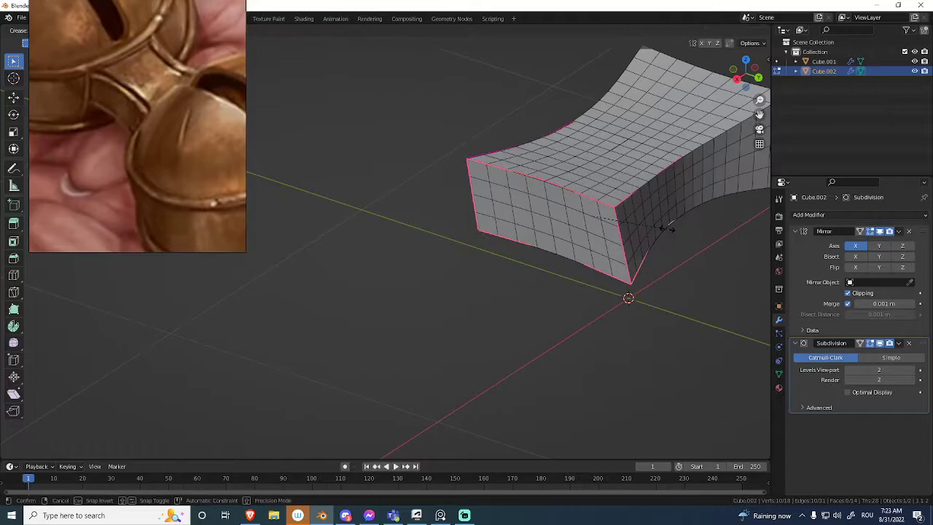
pyautogui.click(631, 217)
pyautogui.moveTo(631, 217); pyautogui.dragTo(559, 228, button='middle')
pyautogui.press('Tab')
pyautogui.moveTo(486, 222); pyautogui.dragTo(468, 284, button='middle')
# Exit local view and compare subdivision levels 1 and 2 on the connector against the bells.
pyautogui.press('KP_Divide')
pyautogui.hotkey('ctrl', '1')
pyautogui.hotkey('ctrl', '2')
pyautogui.press('Tab')
pyautogui.press('Tab')
pyautogui.press('Tab')
pyautogui.moveTo(474, 209); pyautogui.dragTo(520, 314, button='middle')
pyautogui.press('Tab')
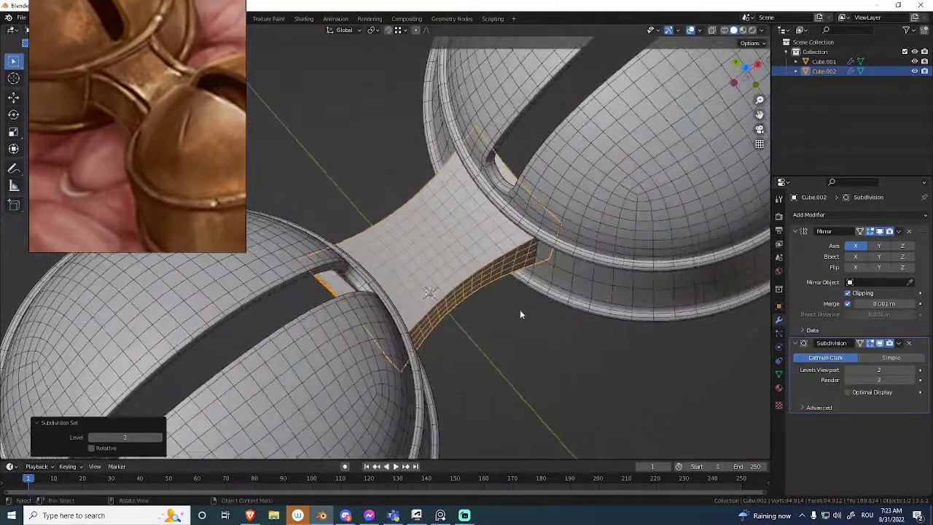
pyautogui.moveTo(505, 276); pyautogui.dragTo(549, 226, button='middle')
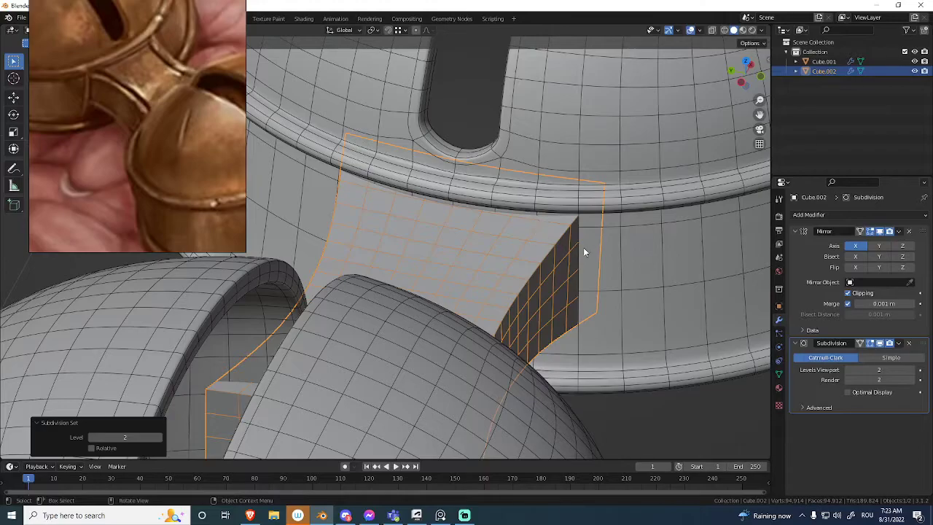
# Set the connector's Subdivision to level 1 and apply its Mirror and Subdivision modifiers.
pyautogui.hotkey('ctrl', '1')
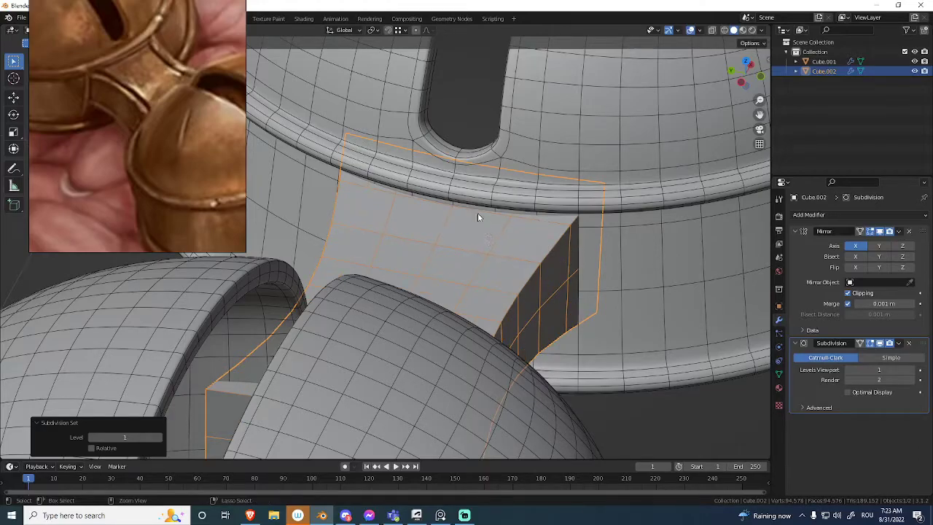
pyautogui.moveTo(479, 224); pyautogui.dragTo(453, 222, button='middle')
pyautogui.hotkey('ctrl', 'a')
pyautogui.hotkey('ctrl', '1')
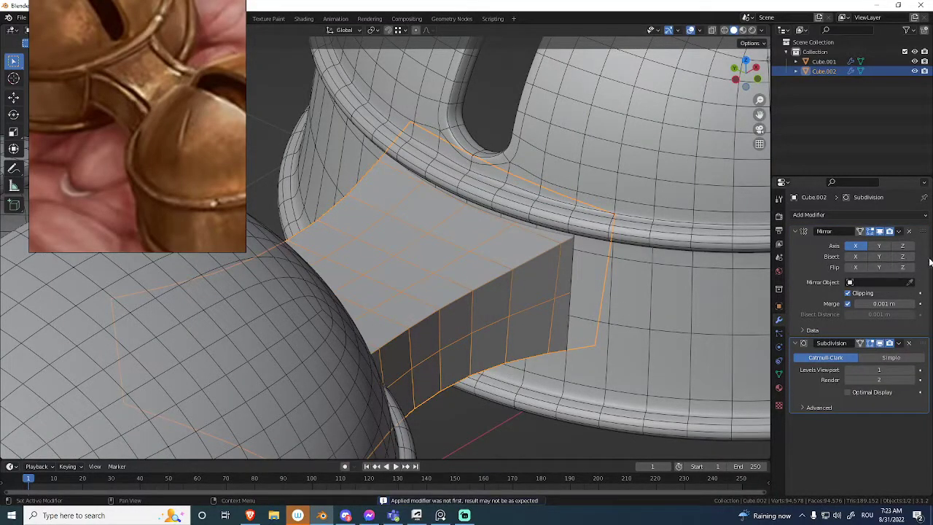
pyautogui.moveTo(922, 343); pyautogui.dragTo(918, 373)
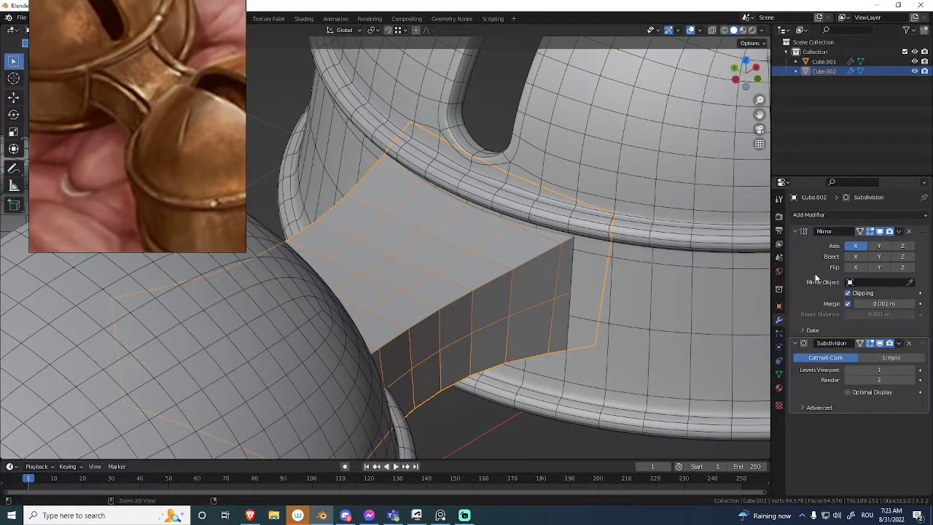
pyautogui.hotkey('ctrl', 'a')
pyautogui.hotkey('ctrl', 'a')
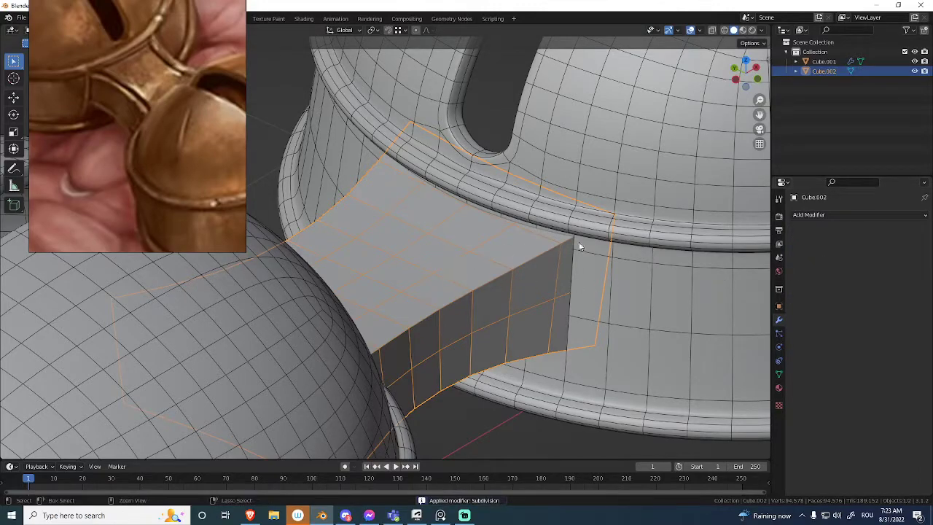
pyautogui.click(841, 216)
# Slide the selected lengthwise edge geometry on the connector's upper face along its adjoining edges beside the bell.
pyautogui.hotkey('ctrl', 'Tab')
pyautogui.click(459, 219)
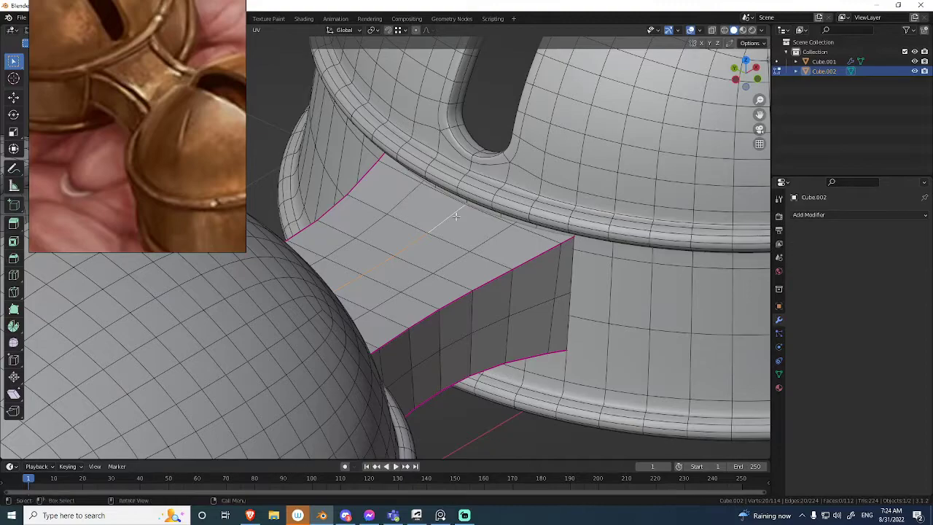
pyautogui.moveTo(462, 212); pyautogui.dragTo(503, 227, button='middle')
pyautogui.click(500, 223)
pyautogui.press('g')
pyautogui.press('g')
pyautogui.click(434, 189)
pyautogui.moveTo(435, 188); pyautogui.dragTo(557, 293, button='middle')
pyautogui.click(591, 214)
pyautogui.scroll(-3, 497, 239)
# Reduce the connector to one quarter by inverting the selection of that quarter and deleting all other faces.
pyautogui.click(632, 183)
pyautogui.hotkey('alt', 'z')
pyautogui.moveTo(668, 137); pyautogui.dragTo(513, 325)
pyautogui.hotkey('alt', 'z')
pyautogui.moveTo(530, 283); pyautogui.dragTo(546, 250, button='middle')
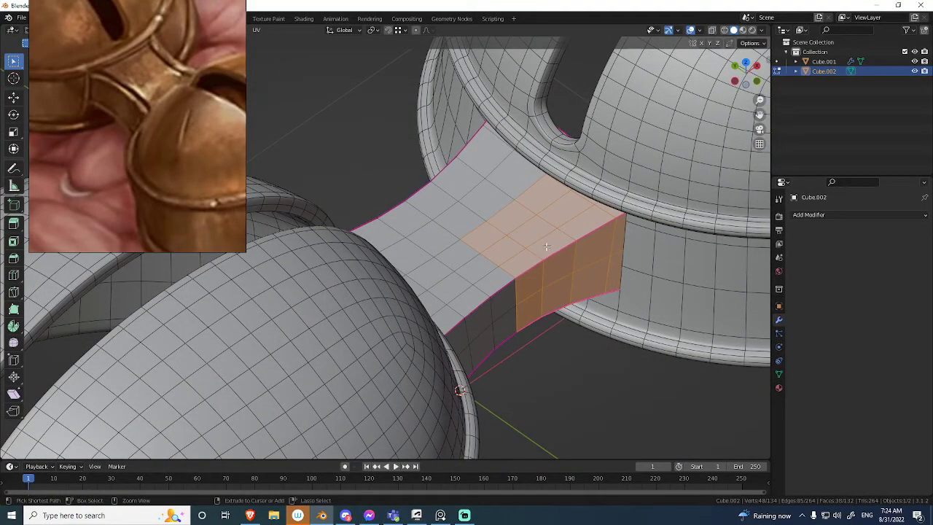
pyautogui.hotkey('ctrl', 'i')
pyautogui.press('x')
pyautogui.click(544, 248)
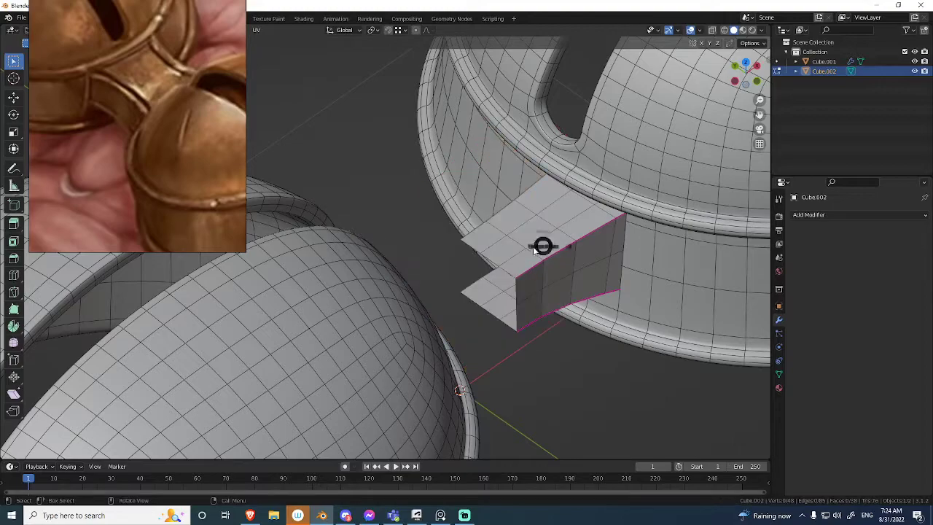
# Add a Mirror modifier to the connector quarter and mirror it on the Y axis instead of X.
pyautogui.press('Tab')
pyautogui.click(838, 215)
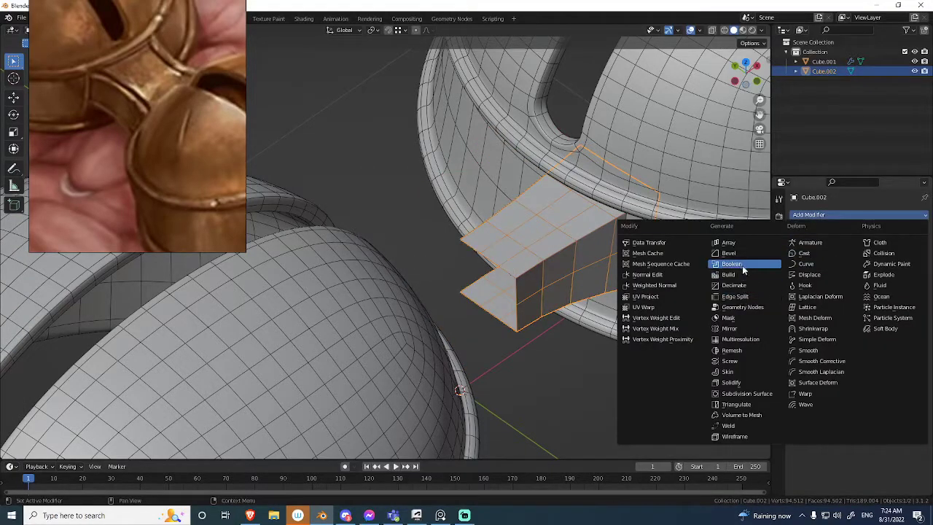
pyautogui.click(745, 330)
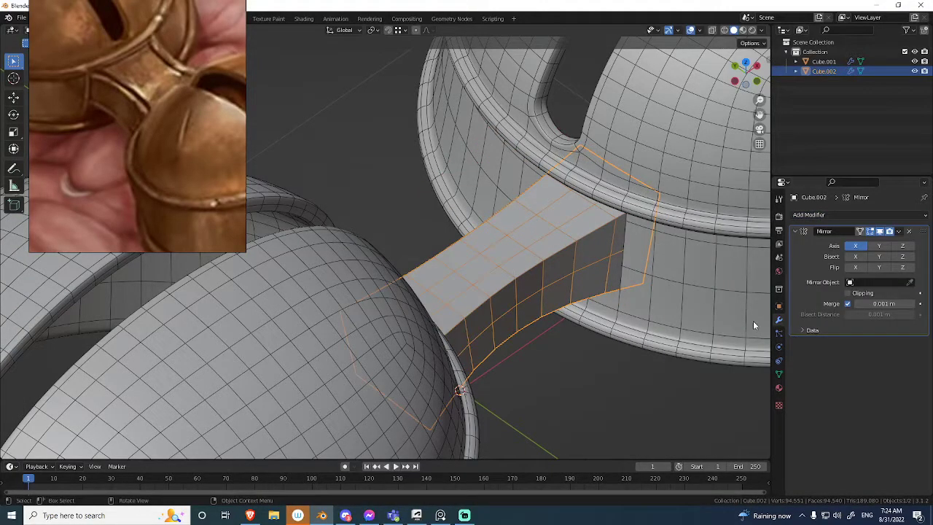
pyautogui.click(855, 247)
pyautogui.click(878, 246)
# Enable Clipping on the Mirror modifier and move the connector's inner edge loop along Y onto the centreline.
pyautogui.moveTo(595, 238); pyautogui.dragTo(536, 226, button='middle')
pyautogui.press('Tab')
pyautogui.hotkey('alt', 'z')
pyautogui.keyDown('alt'); pyautogui.click(534, 89); pyautogui.keyUp('alt')
pyautogui.press('g')
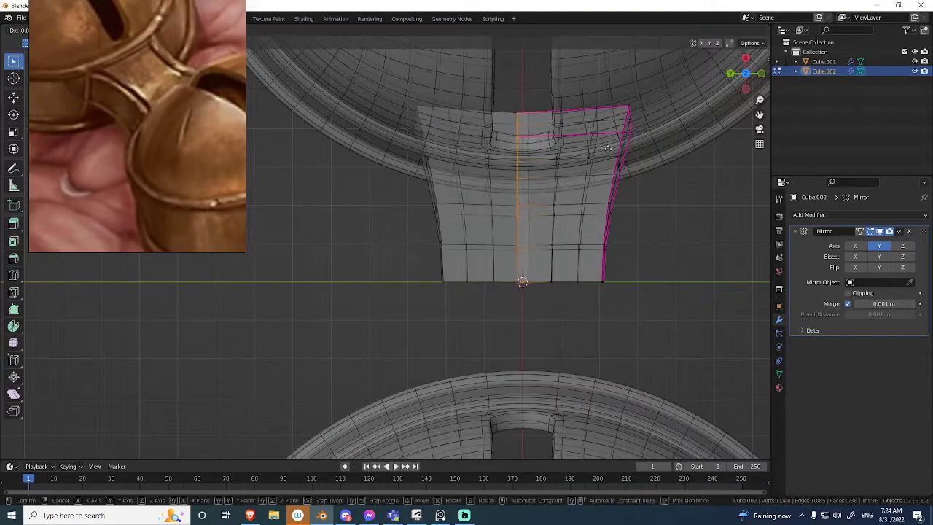
pyautogui.click(608, 147)
pyautogui.press('g')
pyautogui.press('y')
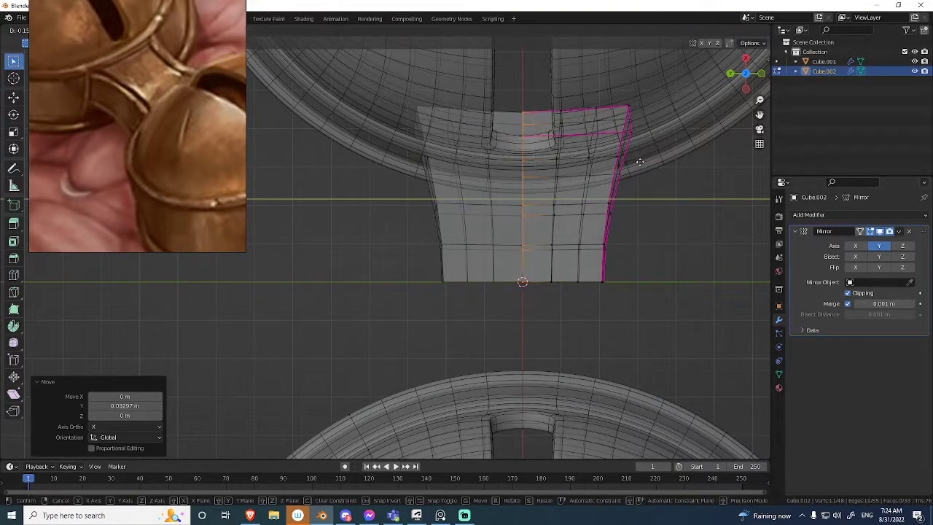
pyautogui.click(708, 232)
# Examine the mirrored connector half from several angles against the bell wall and ring trim.
pyautogui.hotkey('alt', 'z')
pyautogui.moveTo(561, 223); pyautogui.dragTo(520, 167, button='middle')
pyautogui.press('Tab')
pyautogui.moveTo(546, 197)
pyautogui.mouseDown(button='middle')
pyautogui.moveTo(554, 156)
pyautogui.moveTo(549, 186)
pyautogui.mouseUp(button='middle')
pyautogui.scroll(3, 549, 185)
pyautogui.press('Tab')
pyautogui.moveTo(581, 157); pyautogui.dragTo(499, 263, button='middle')
pyautogui.press('Tab')
pyautogui.scroll(-3, 499, 260)
pyautogui.click(475, 363)
pyautogui.moveTo(475, 363); pyautogui.dragTo(502, 232, button='middle')
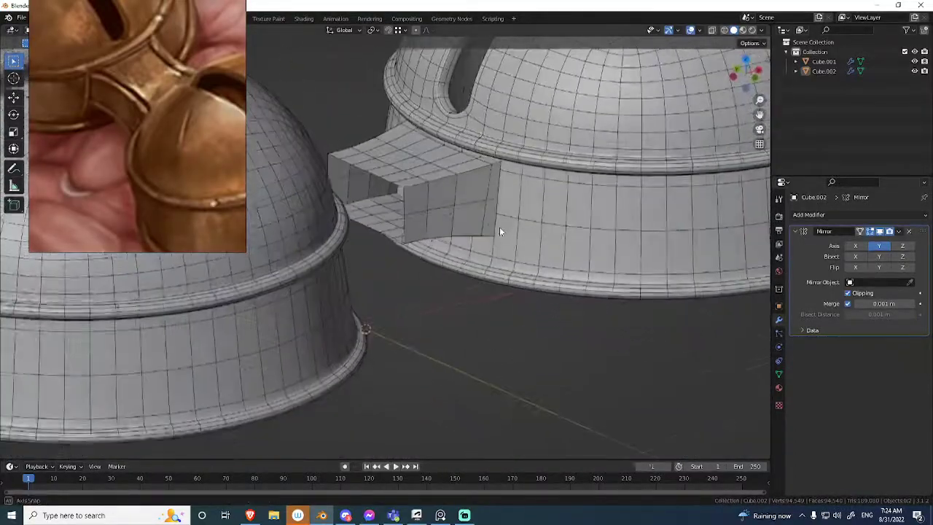
# Slide the vertices along the connector's upper end outward until they meet the bell wall beneath the ring trim.
pyautogui.press('Tab')
pyautogui.moveTo(533, 201); pyautogui.dragTo(493, 148, button='middle')
pyautogui.press('KP_Decimal')
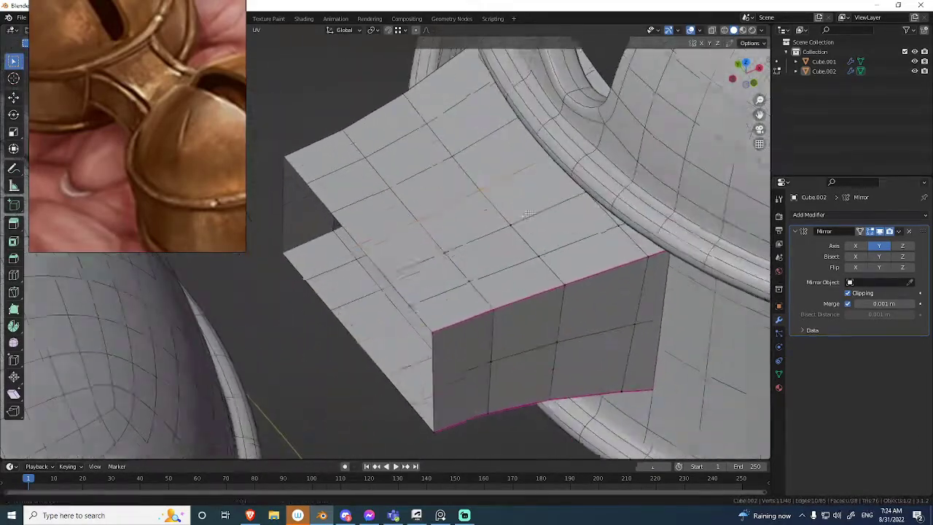
pyautogui.moveTo(528, 212); pyautogui.dragTo(514, 192, button='middle')
pyautogui.scroll(4, 530, 175)
pyautogui.click(570, 143)
pyautogui.keyDown('shift'); pyautogui.moveTo(569, 142); pyautogui.dragTo(528, 186, button='middle'); pyautogui.keyUp('shift')
pyautogui.scroll(2, 528, 186)
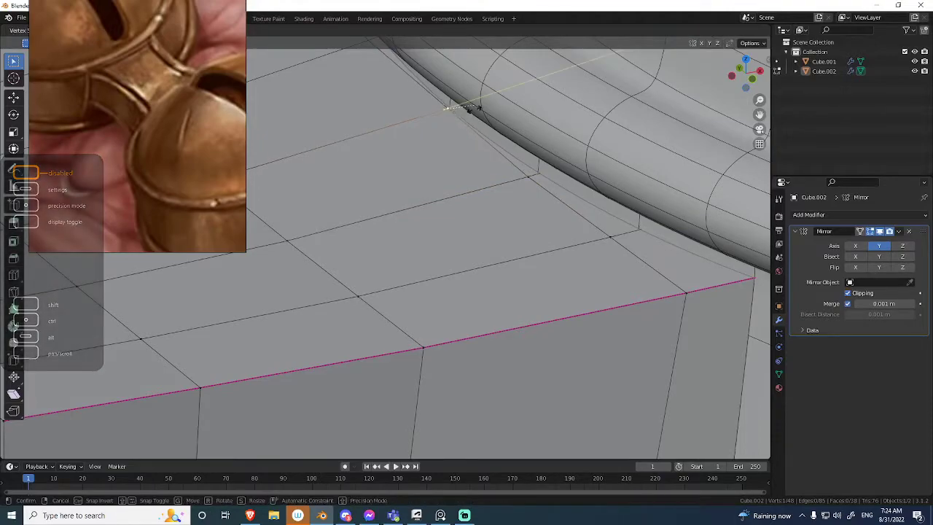
pyautogui.click(470, 108)
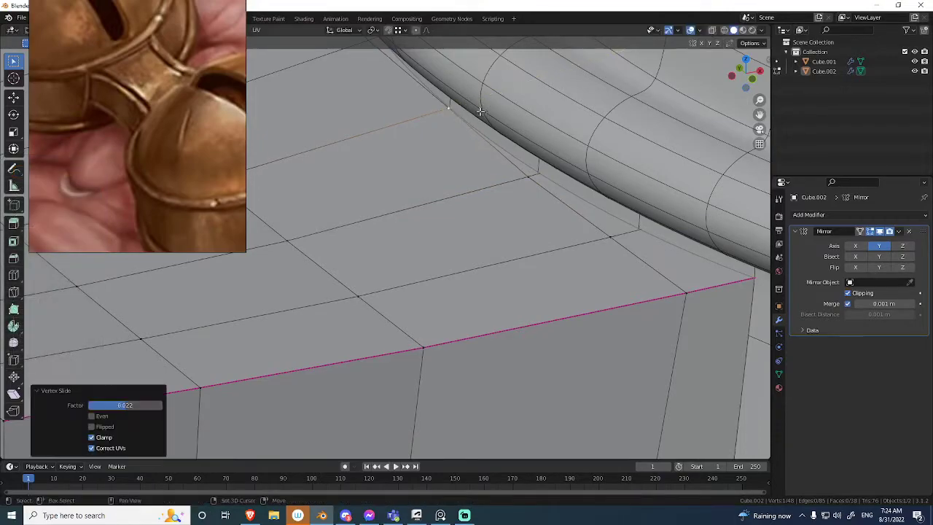
pyautogui.click(539, 179)
pyautogui.click(620, 239)
pyautogui.press('g')
pyautogui.press('g')
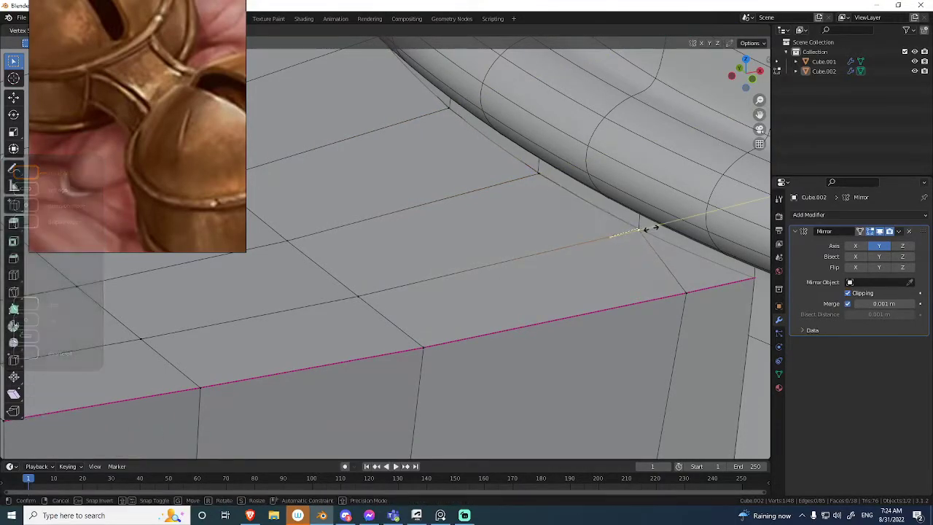
pyautogui.click(650, 228)
# Slide the connector's corner and side vertices onto the bell wall and dissolve the side's horizontal middle edge loop.
pyautogui.keyDown('shift'); pyautogui.moveTo(650, 228); pyautogui.dragTo(522, 176, button='middle'); pyautogui.keyUp('shift')
pyautogui.click(575, 236)
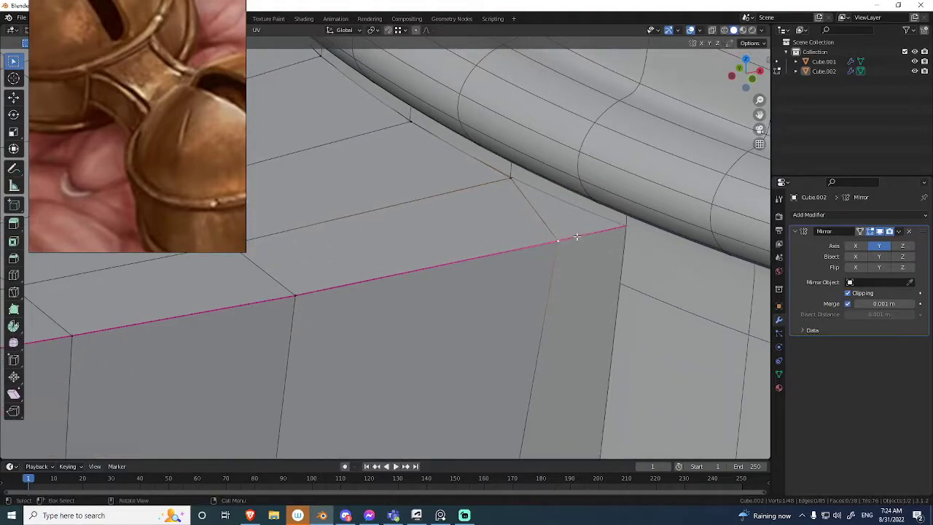
pyautogui.click(646, 230)
pyautogui.scroll(-2, 627, 233)
pyautogui.keyDown('shift'); pyautogui.moveTo(576, 263); pyautogui.dragTo(558, 82, button='middle'); pyautogui.keyUp('shift')
pyautogui.click(506, 213)
pyautogui.moveTo(560, 281)
pyautogui.mouseDown(button='middle')
pyautogui.moveTo(514, 219)
pyautogui.moveTo(524, 223)
pyautogui.mouseUp(button='middle')
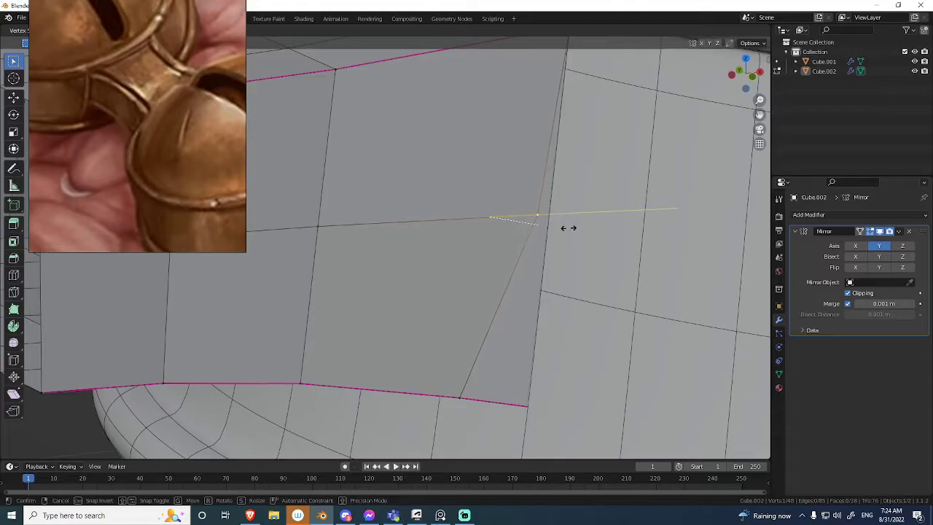
pyautogui.scroll(-4, 550, 218)
pyautogui.click(531, 212)
pyautogui.moveTo(537, 297); pyautogui.dragTo(563, 221, button='middle')
pyautogui.click(646, 222)
# Slide the vertices along the connector's underside end so they follow the curve of the bell wall.
pyautogui.moveTo(646, 223); pyautogui.dragTo(551, 236, button='middle')
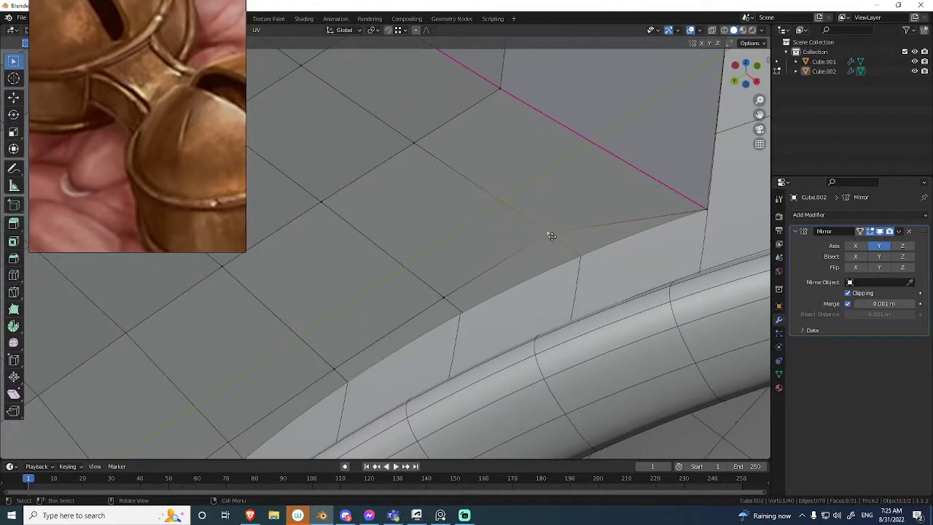
pyautogui.click(584, 263)
pyautogui.moveTo(583, 263)
pyautogui.mouseDown(button='middle')
pyautogui.moveTo(633, 173)
pyautogui.moveTo(565, 210)
pyautogui.moveTo(590, 271)
pyautogui.mouseUp(button='middle')
pyautogui.click(545, 215)
pyautogui.press('g')
pyautogui.click(555, 232)
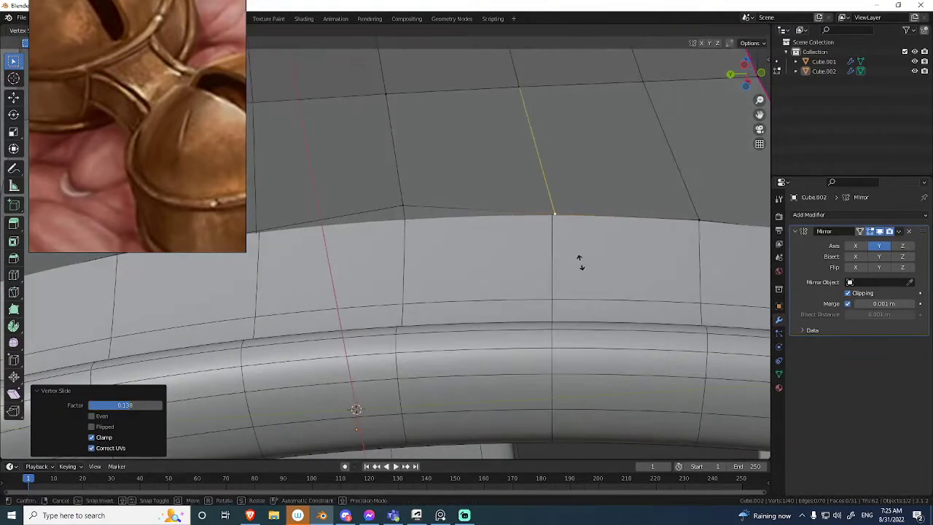
pyautogui.click(413, 210)
pyautogui.press('g')
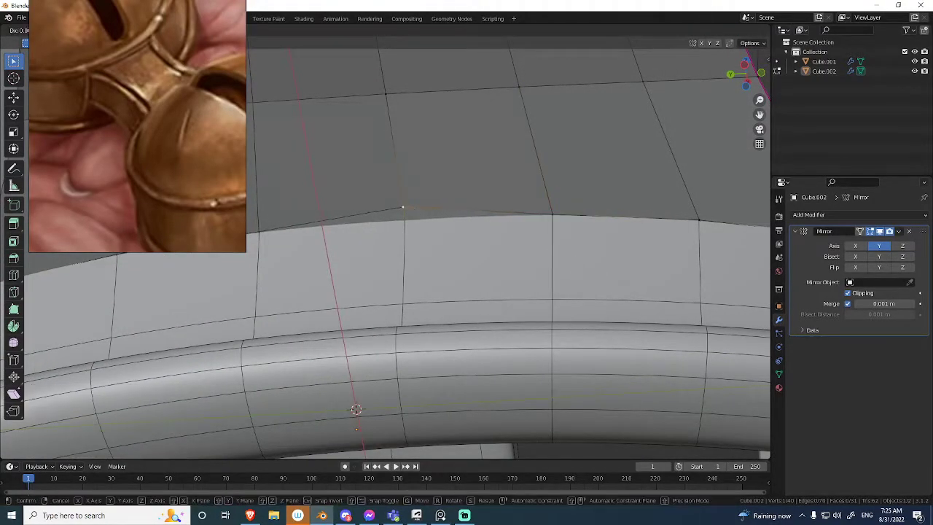
pyautogui.click(419, 224)
# Isolate the connector and delete its outermost face loop and the leftover end cap faces inside the bell.
pyautogui.scroll(-5, 420, 224)
pyautogui.moveTo(510, 218); pyautogui.dragTo(454, 202, button='middle')
pyautogui.hotkey('ctrl', 'Tab')
pyautogui.keyDown('shift'); pyautogui.moveTo(519, 161); pyautogui.dragTo(469, 176, button='middle'); pyautogui.keyUp('shift')
pyautogui.click(400, 248)
pyautogui.click(469, 216)
pyautogui.press('/')
pyautogui.hotkey('ctrl', 'Tab')
pyautogui.click(513, 217)
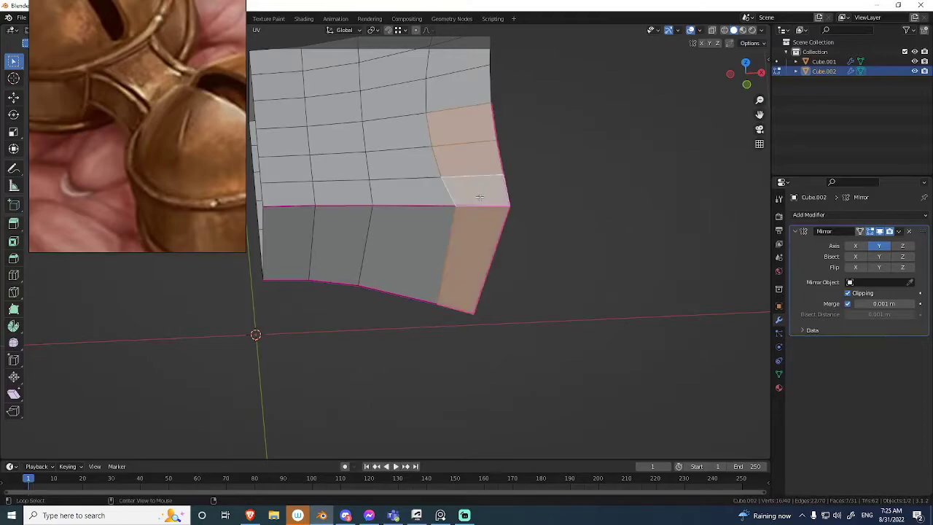
pyautogui.moveTo(470, 137); pyautogui.dragTo(465, 208, button='middle')
pyautogui.press('x')
pyautogui.click(463, 190)
pyautogui.press('l')
pyautogui.press('x')
pyautogui.click(523, 228)
# Clear the crease from all of the connector's edges and exit local view.
pyautogui.press('a')
pyautogui.moveTo(523, 228); pyautogui.dragTo(544, 219, button='middle')
pyautogui.press('n')
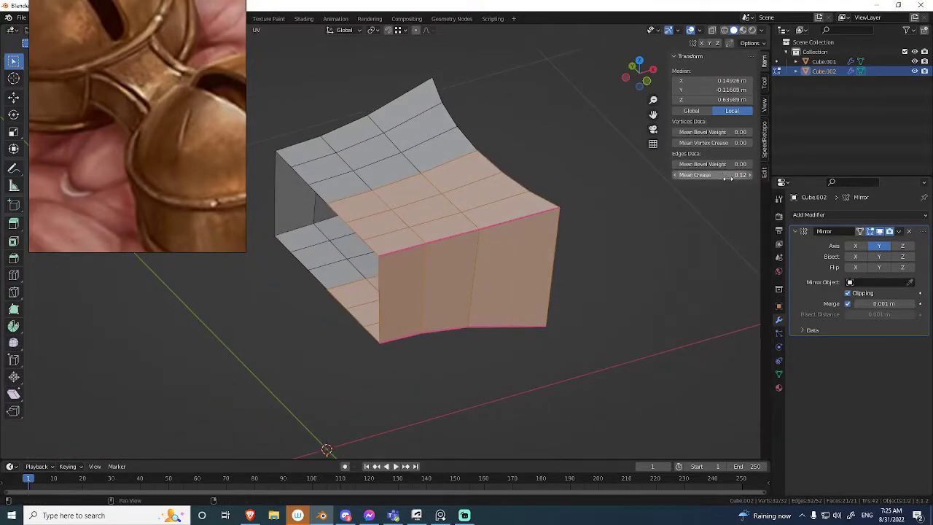
pyautogui.click(593, 220)
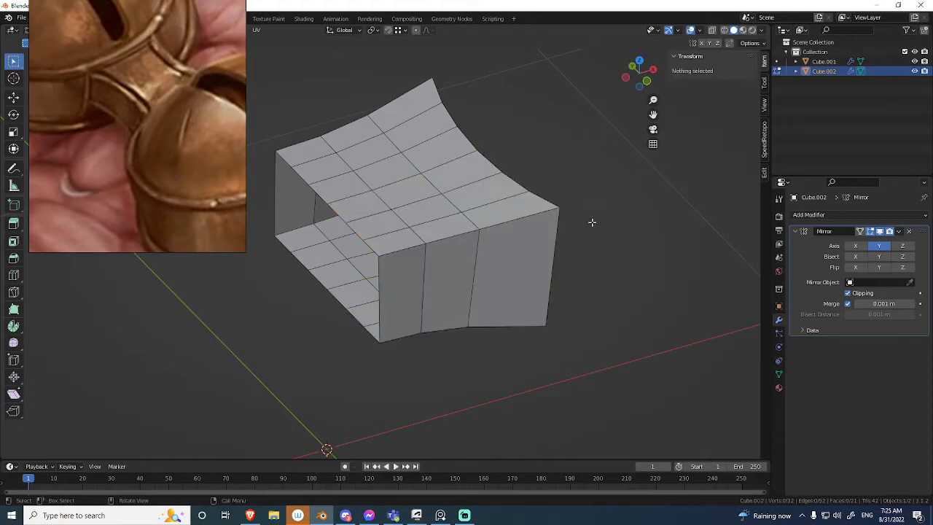
pyautogui.press('Tab')
pyautogui.press('KP_Divide')
# Apply the connector's Mirror modifier and join the connector into the bell object.
pyautogui.moveTo(443, 258); pyautogui.dragTo(560, 250, button='middle')
pyautogui.keyDown('shift'); pyautogui.click(600, 238); pyautogui.keyUp('shift')
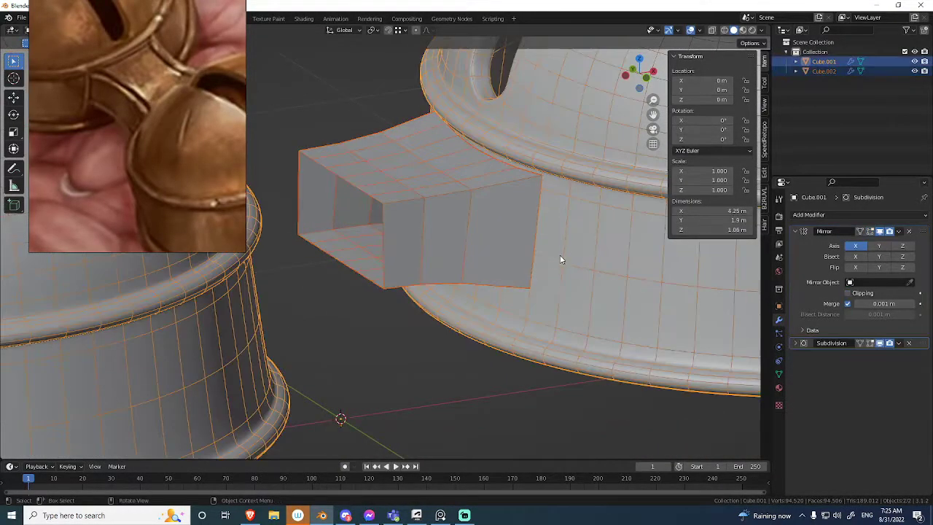
pyautogui.click(482, 232)
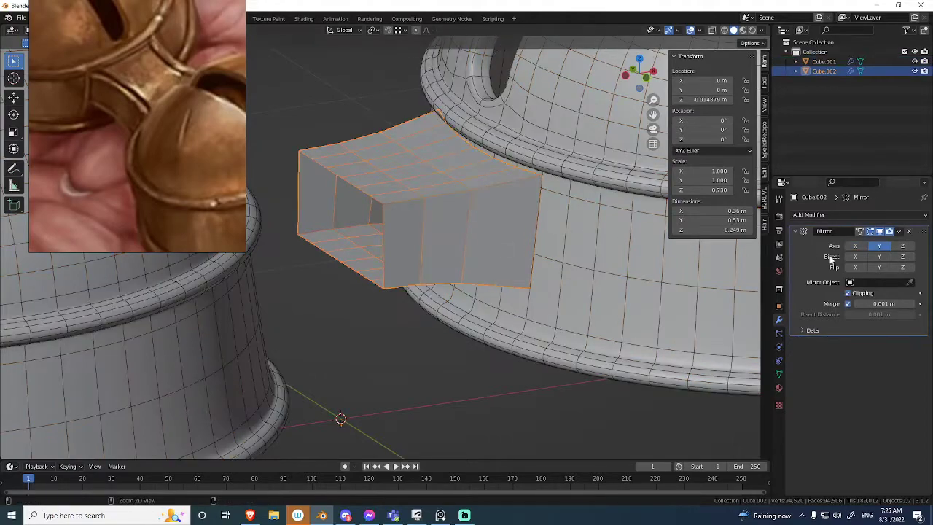
pyautogui.hotkey('ctrl', 'a')
pyautogui.click(567, 226)
pyautogui.click(554, 212)
pyautogui.click(572, 225)
pyautogui.hotkey('ctrl', 'j')
# Slide the bell's upper wall edge loop to line up with the connector's upper end.
pyautogui.moveTo(500, 228); pyautogui.dragTo(450, 248, button='middle')
pyautogui.scroll(-6, 447, 273)
pyautogui.hotkey('shift', 'alt', 'z')
pyautogui.press('Tab')
pyautogui.scroll(3, 568, 244)
pyautogui.moveTo(418, 332); pyautogui.dragTo(514, 221, button='middle')
pyautogui.scroll(8, 514, 222)
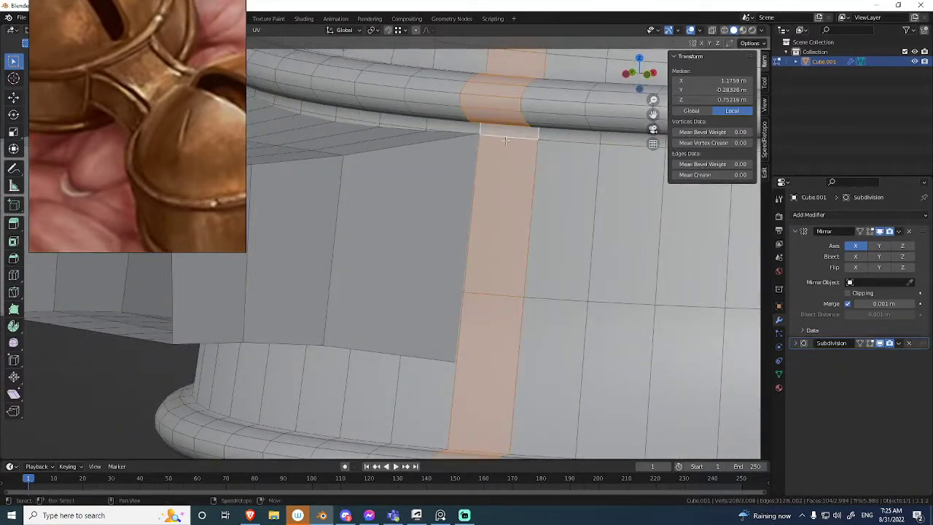
pyautogui.moveTo(505, 140); pyautogui.dragTo(526, 208, button='middle')
pyautogui.press('g')
pyautogui.press('g')
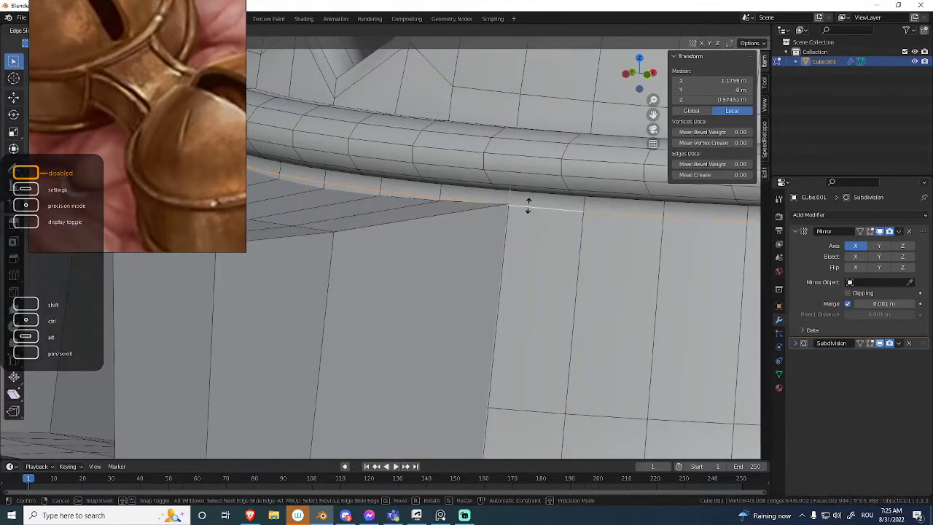
pyautogui.click(518, 80)
# Slide the bell's lower wall edge loop to the height of the connector's lower corner.
pyautogui.moveTo(521, 109); pyautogui.dragTo(517, 275, button='middle')
pyautogui.press('1')
pyautogui.hotkey('alt', 'a')
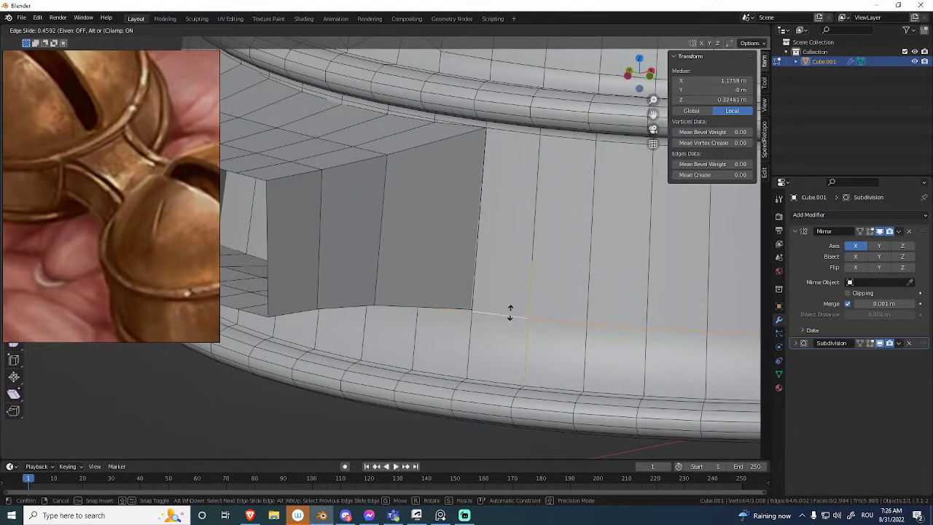
pyautogui.click(512, 303)
pyautogui.moveTo(506, 285); pyautogui.dragTo(497, 233, button='middle')
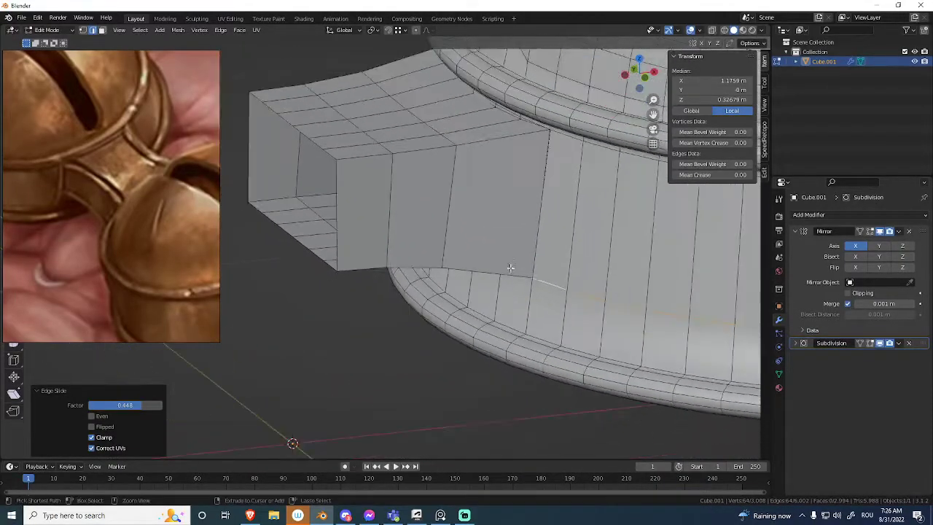
# Delete the bell wall faces enclosed by the connector's open end.
pyautogui.moveTo(504, 284); pyautogui.dragTo(470, 211, button='middle')
pyautogui.press('3')
pyautogui.moveTo(381, 266); pyautogui.dragTo(439, 264, button='middle')
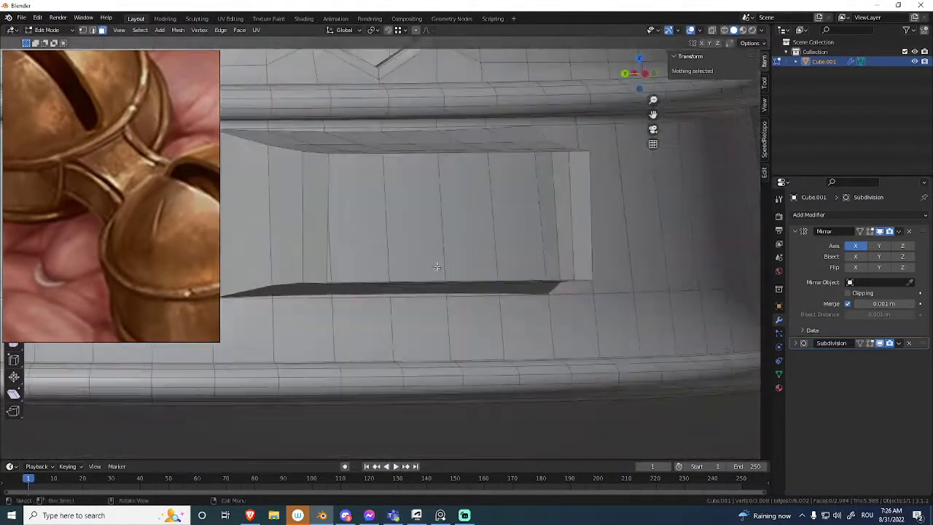
pyautogui.moveTo(499, 229); pyautogui.dragTo(437, 240, button='middle')
pyautogui.keyDown('shift'); pyautogui.click(437, 241); pyautogui.keyUp('shift')
pyautogui.keyDown('shift'); pyautogui.click(347, 239); pyautogui.keyUp('shift')
pyautogui.keyDown('shift'); pyautogui.click(290, 247); pyautogui.keyUp('shift')
pyautogui.moveTo(354, 233); pyautogui.dragTo(558, 190, button='middle')
# Merge the connector's near upper corner vertex with the matching bell vertex at their center.
pyautogui.click(356, 235)
pyautogui.scroll(3, 601, 165)
pyautogui.hotkey('alt', 'z')
pyautogui.hotkey('alt', 'z')
pyautogui.press('m')
pyautogui.press('c')
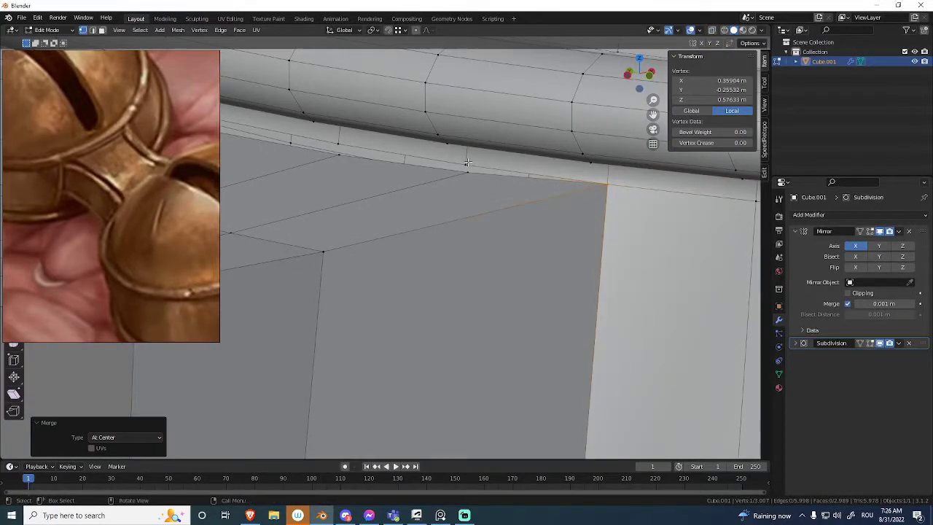
# Merge the successive vertex pairs along the connector's upper edge with the bell opening, each at center.
pyautogui.moveTo(456, 183); pyautogui.dragTo(471, 204, button='middle')
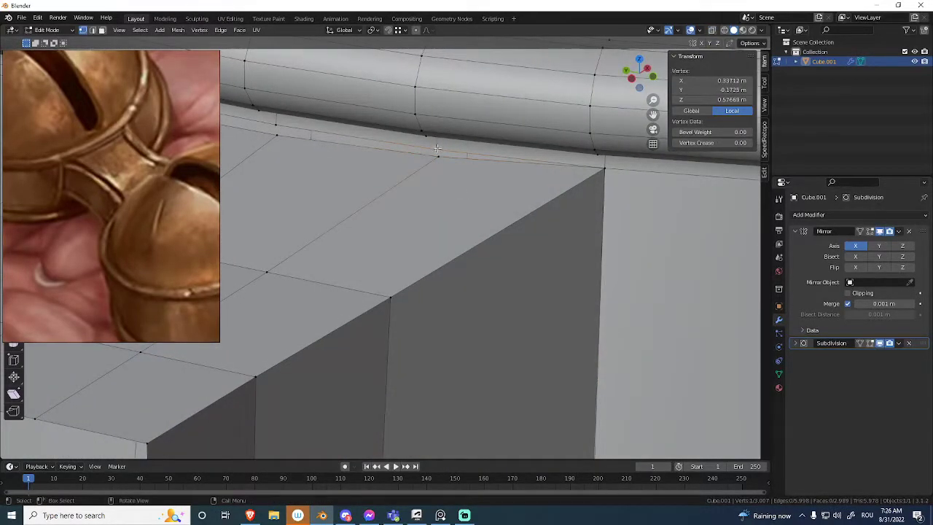
pyautogui.moveTo(431, 165); pyautogui.dragTo(433, 159, button='middle')
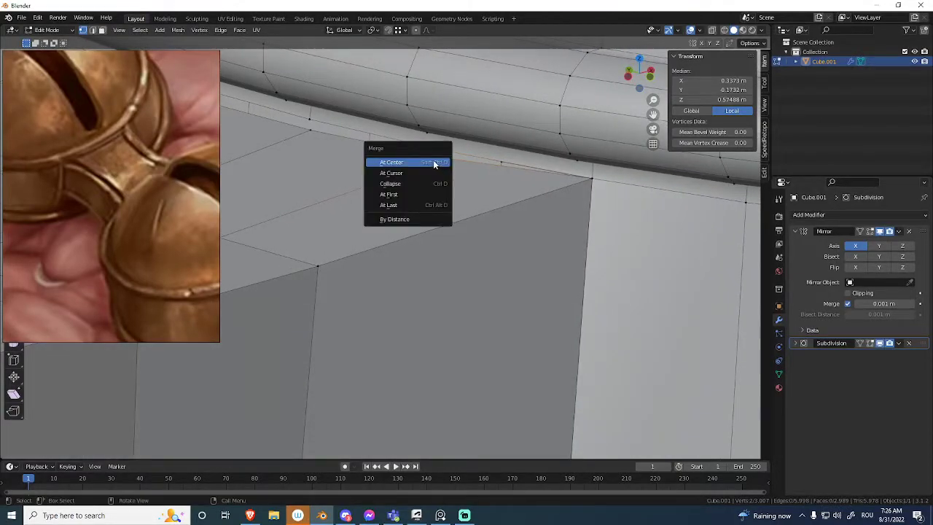
pyautogui.click(425, 207)
pyautogui.moveTo(425, 206); pyautogui.dragTo(693, 270, button='middle')
pyautogui.hotkey('shift', 'r')
pyautogui.hotkey('shift', 'r')
pyautogui.moveTo(474, 254); pyautogui.dragTo(498, 221, button='middle')
pyautogui.hotkey('shift', 'r')
pyautogui.keyDown('shift'); pyautogui.moveTo(409, 270); pyautogui.dragTo(515, 259, button='middle'); pyautogui.keyUp('shift')
# Merge the remaining overlapping vertices at the far end of the connector's upper edge.
pyautogui.hotkey('alt', 'z')
pyautogui.moveTo(442, 205); pyautogui.dragTo(428, 221)
pyautogui.hotkey('alt', 'z')
pyautogui.press('m')
pyautogui.click(435, 226)
# Merge the first overlapping vertex pairs at the connector's lower corner with the bell opening.
pyautogui.moveTo(448, 231); pyautogui.dragTo(490, 220, button='middle')
pyautogui.scroll(4, 467, 218)
pyautogui.click(508, 204)
pyautogui.hotkey('alt', 'z')
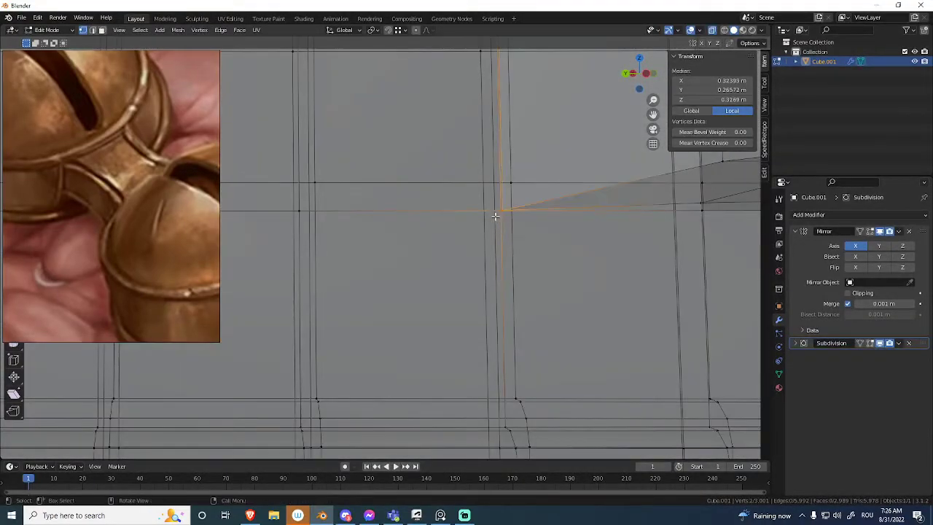
pyautogui.hotkey('alt', 'z')
pyautogui.press('m')
pyautogui.click(510, 224)
pyautogui.moveTo(510, 224); pyautogui.dragTo(577, 211, button='middle')
pyautogui.press('m')
pyautogui.press('l')
# Merge the middle vertex pairs along the connector's lower edge with the bell opening, each at the last selected vertex.
pyautogui.keyDown('shift'); pyautogui.moveTo(613, 239); pyautogui.dragTo(488, 260, button='middle'); pyautogui.keyUp('shift')
pyautogui.click(525, 221)
pyautogui.keyDown('shift'); pyautogui.click(524, 203); pyautogui.keyUp('shift')
pyautogui.press('m')
pyautogui.press('l')
pyautogui.moveTo(598, 233); pyautogui.dragTo(384, 221, button='middle')
pyautogui.press('m')
pyautogui.press('l')
# Merge the remaining vertex pairs toward the far end of the connector's lower edge, each at last.
pyautogui.click(556, 213)
pyautogui.keyDown('shift'); pyautogui.click(556, 207); pyautogui.keyUp('shift')
pyautogui.press('m')
pyautogui.press('l')
pyautogui.scroll(-3, 556, 207)
pyautogui.moveTo(556, 222); pyautogui.dragTo(470, 252, button='middle')
pyautogui.click(585, 238)
pyautogui.press('m')
pyautogui.press('l')
# Examine the welded connector with and without the wireframe, and compare it with the enlarged reference image.
pyautogui.scroll(-7, 466, 241)
pyautogui.hotkey('ctrl', 'Tab')
pyautogui.click(364, 236)
pyautogui.moveTo(364, 235); pyautogui.dragTo(453, 273, button='middle')
pyautogui.rightClick(442, 242)
pyautogui.click(439, 234)
pyautogui.hotkey('shift', 'alt', 'z')
pyautogui.hotkey('alt', 'shift', 'z')
pyautogui.hotkey('alt', 'shift', 'z')
pyautogui.press('Tab')
pyautogui.hotkey('alt', 'shift', 'z')
pyautogui.moveTo(415, 397); pyautogui.dragTo(454, 326, button='middle')
pyautogui.scroll(7, 454, 326)
pyautogui.keyDown('shift'); pyautogui.moveTo(444, 263); pyautogui.dragTo(457, 229, button='middle'); pyautogui.keyUp('shift')
pyautogui.scroll(2, 477, 269)
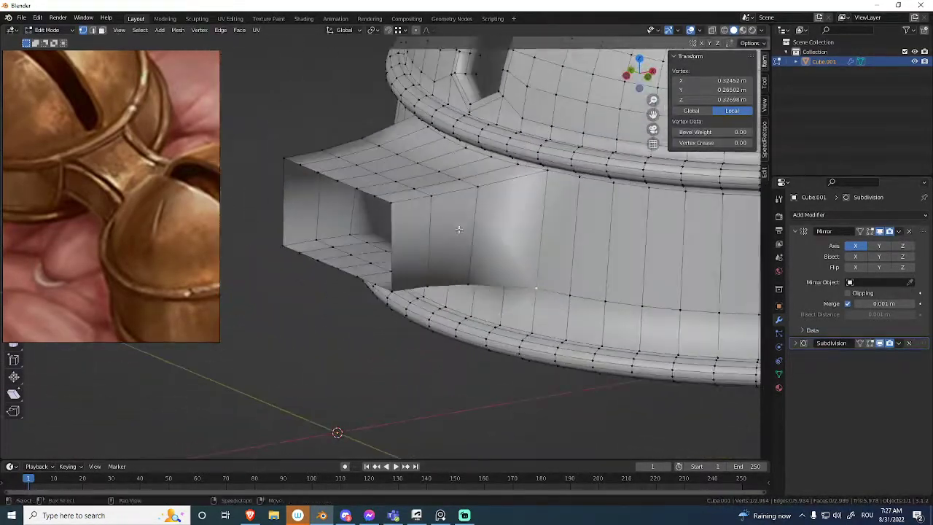
pyautogui.scroll(6, 109, 211)
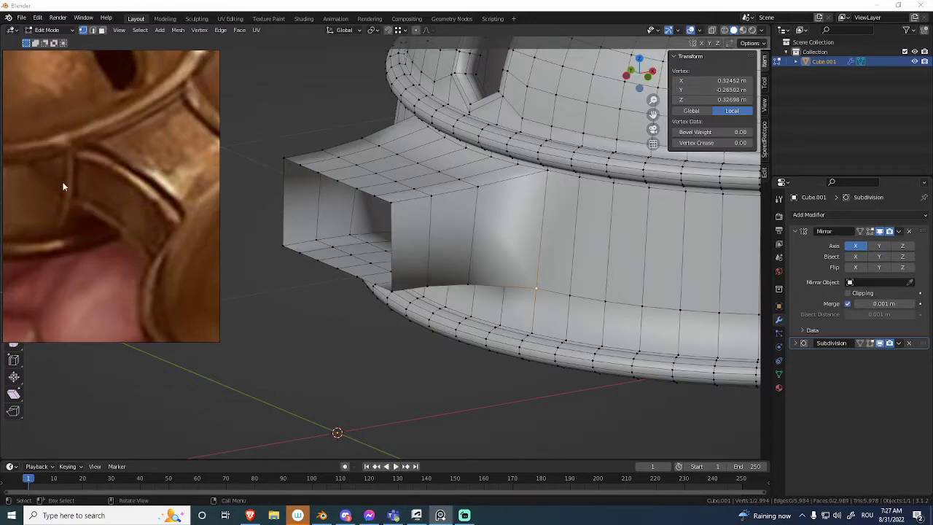
# Try to inset the vertical strip of bell wall faces beside the connector by about 0.003 m, and undo it.
pyautogui.moveTo(292, 239); pyautogui.dragTo(357, 236, button='middle')
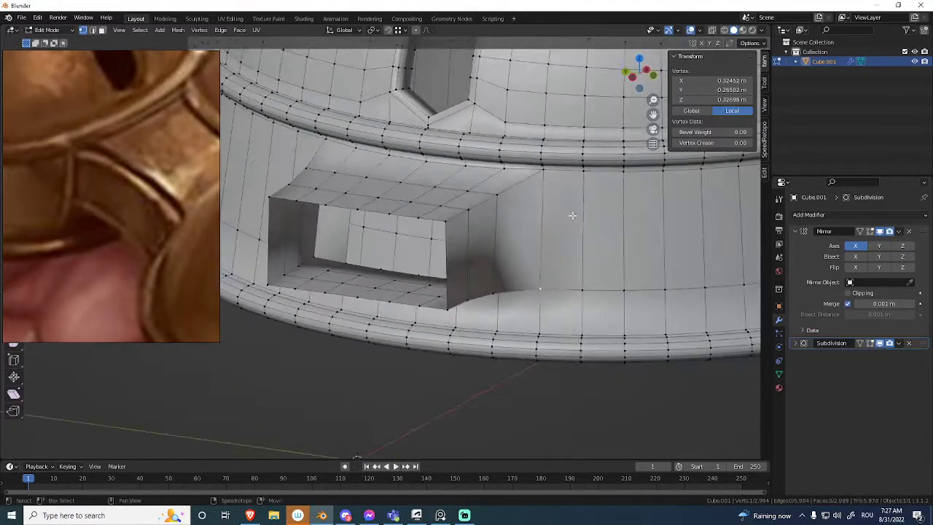
pyautogui.scroll(2, 548, 192)
pyautogui.moveTo(547, 192); pyautogui.dragTo(542, 137, button='middle')
pyautogui.click(547, 141)
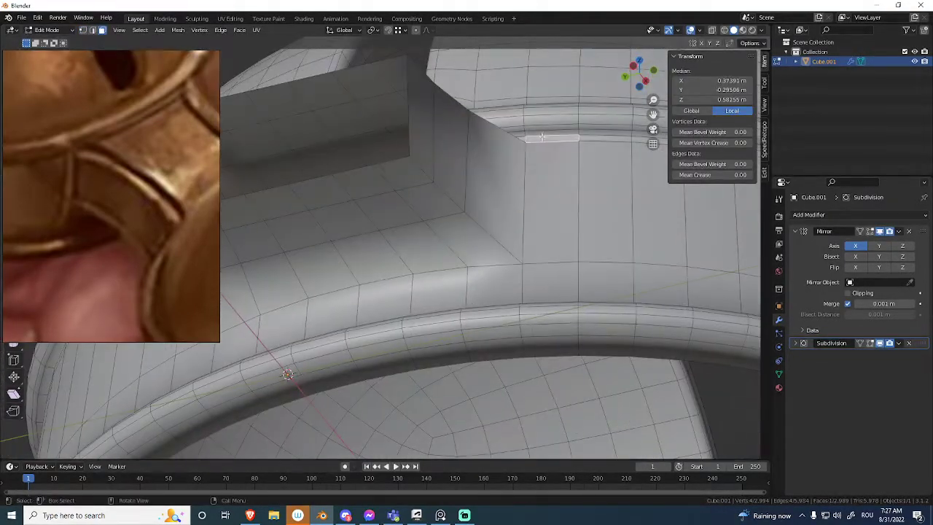
pyautogui.moveTo(536, 174); pyautogui.dragTo(590, 219, button='middle')
pyautogui.keyDown('ctrl'); pyautogui.click(531, 307); pyautogui.keyUp('ctrl')
pyautogui.keyDown('shift'); pyautogui.click(549, 349); pyautogui.keyUp('shift')
pyautogui.moveTo(626, 175); pyautogui.dragTo(631, 168, button='middle')
pyautogui.press('i')
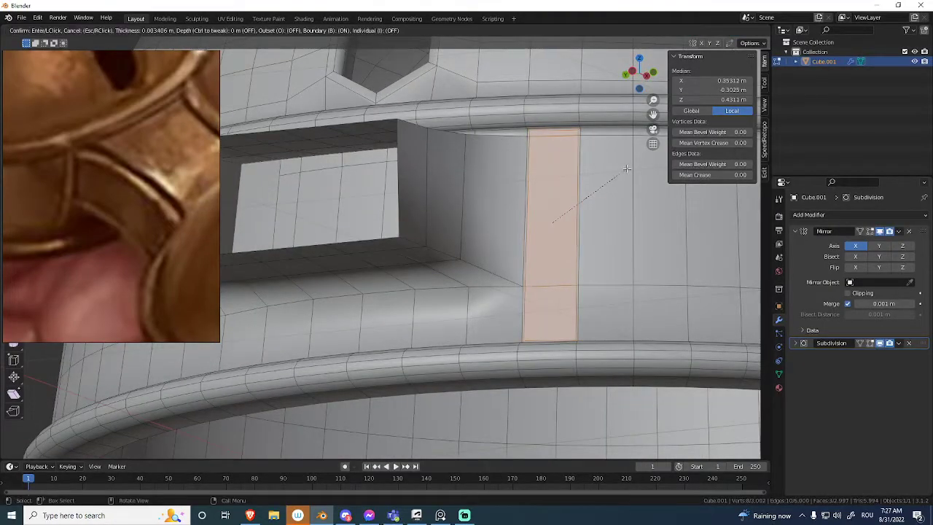
pyautogui.click(625, 169)
pyautogui.moveTo(625, 170); pyautogui.dragTo(559, 184, button='middle')
pyautogui.rightClick(581, 204)
pyautogui.hotkey('ctrl', 'z')
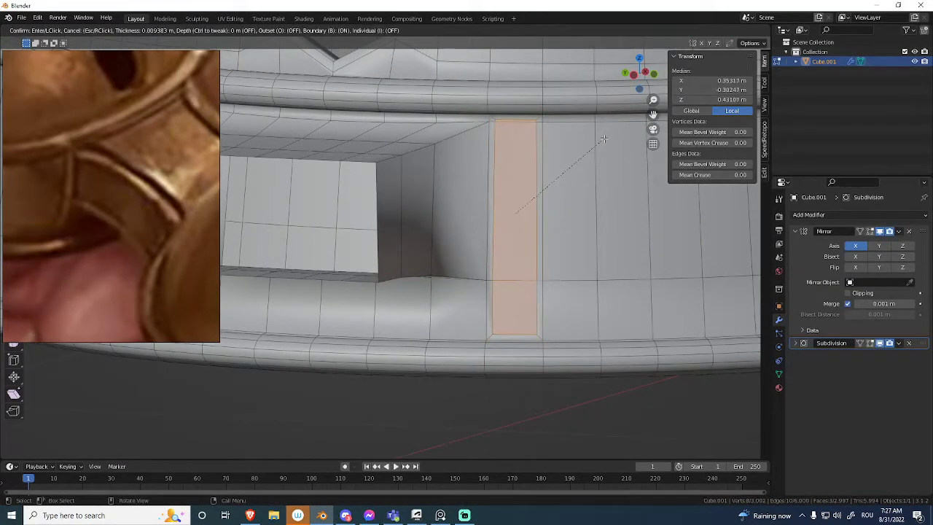
# Try a wider inset of about 0.009 m on the same wall strip, check it in Object Mode, and undo it.
pyautogui.click(625, 118)
pyautogui.hotkey('ctrl', 'Tab')
pyautogui.click(514, 152)
pyautogui.moveTo(515, 153); pyautogui.dragTo(529, 200, button='middle')
pyautogui.hotkey('shift', 'alt', 'z')
pyautogui.hotkey('ctrl', 'z')
pyautogui.hotkey('ctrl', 'z')
pyautogui.hotkey('shift', 'alt', 'z')
# Try to bevel the vertical edge where the connector's side meets the bell wall.
pyautogui.keyDown('shift'); pyautogui.moveTo(501, 238); pyautogui.dragTo(481, 115, button='middle'); pyautogui.keyUp('shift')
pyautogui.press('2')
pyautogui.click(482, 189)
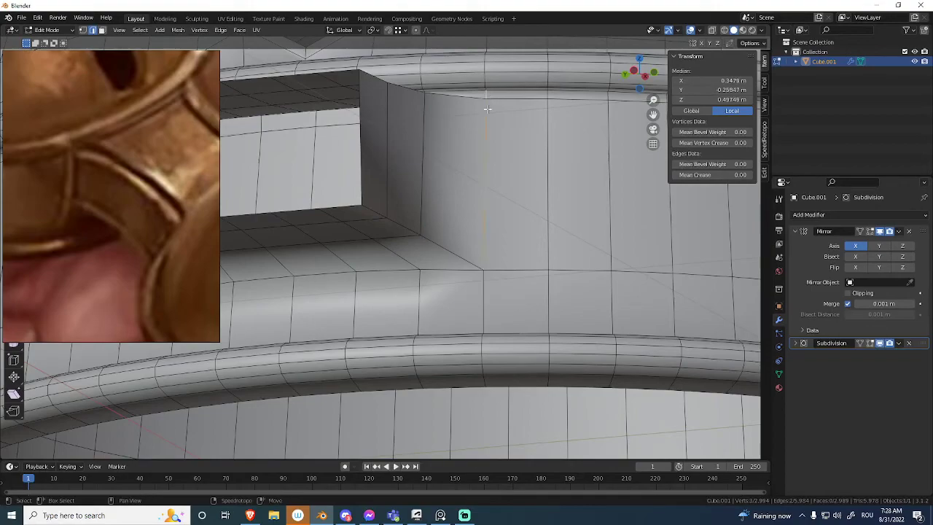
pyautogui.moveTo(493, 315); pyautogui.dragTo(561, 237, button='middle')
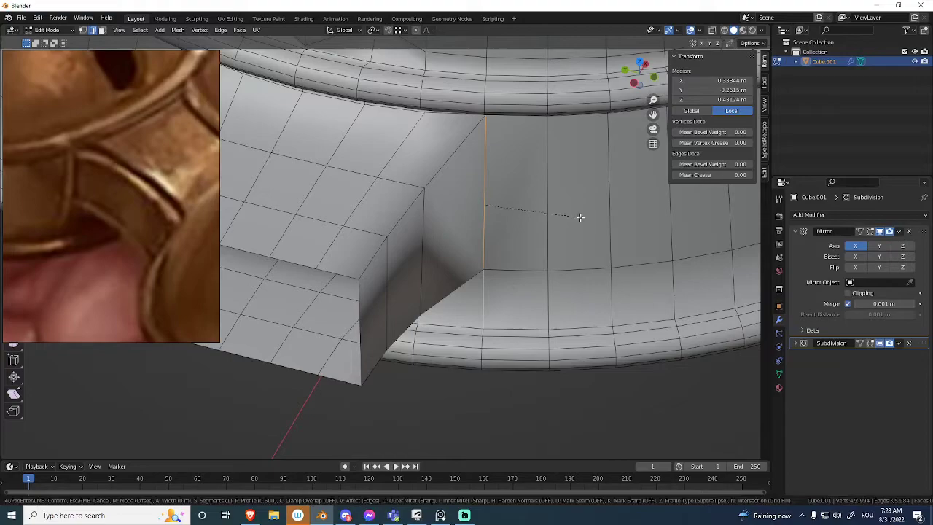
pyautogui.click(585, 217)
pyautogui.moveTo(582, 212); pyautogui.dragTo(517, 279, button='middle')
pyautogui.hotkey('ctrl', 'b')
pyautogui.rightClick(570, 167)
pyautogui.scroll(-4, 485, 380)
pyautogui.click(485, 379)
# Inset the three faces on the connector's near side by about 0.011 m with Boundary off.
pyautogui.scroll(2, 451, 373)
pyautogui.hotkey('ctrl', 'Tab')
pyautogui.click(409, 261)
pyautogui.moveTo(509, 202); pyautogui.dragTo(455, 286, button='middle')
pyautogui.press('Tab')
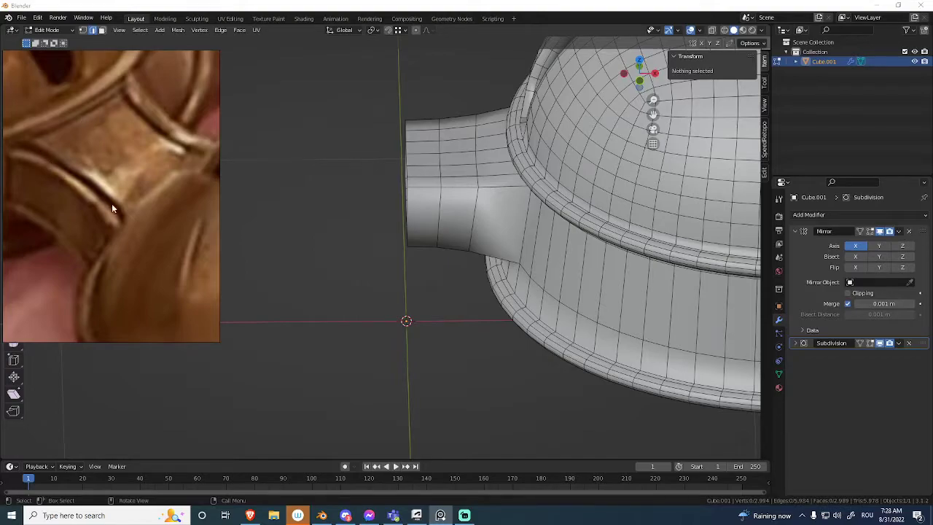
pyautogui.moveTo(439, 161); pyautogui.dragTo(567, 157, button='middle')
pyautogui.click(570, 166)
pyautogui.keyDown('shift'); pyautogui.click(458, 177); pyautogui.keyUp('shift')
pyautogui.keyDown('shift'); pyautogui.click(529, 172); pyautogui.keyUp('shift')
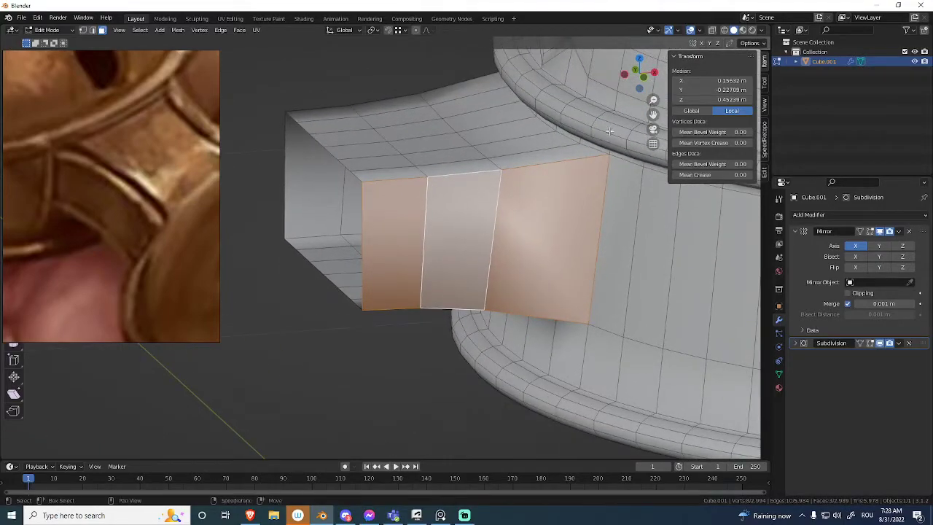
pyautogui.press('i')
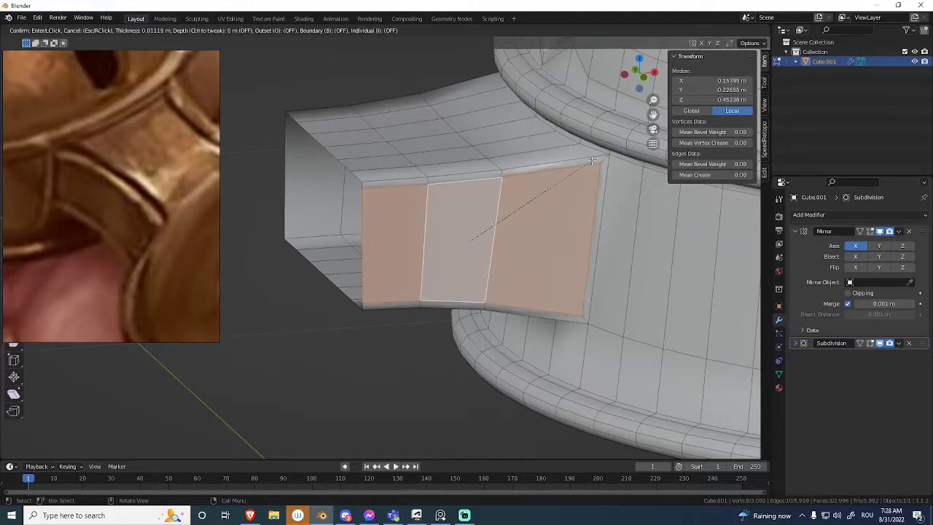
pyautogui.click(513, 241)
# Inset the whole region of top faces on the connector by about 0.026 m with Boundary off.
pyautogui.moveTo(513, 241); pyautogui.dragTo(637, 206, button='middle')
pyautogui.keyDown('ctrl'); pyautogui.keyDown('shift'); pyautogui.click(379, 169); pyautogui.keyUp('shift'); pyautogui.keyUp('ctrl')
pyautogui.moveTo(379, 170); pyautogui.dragTo(553, 134, button='middle')
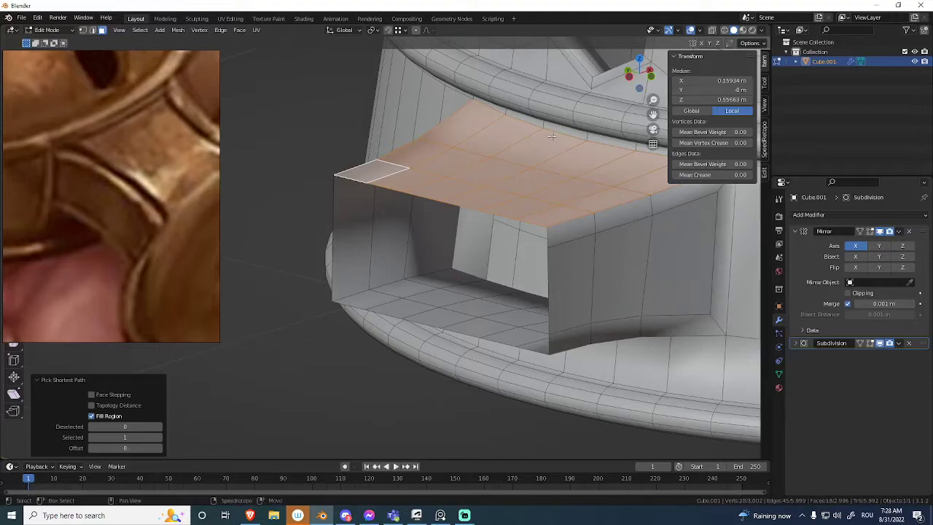
pyautogui.hotkey('ctrl', 'z')
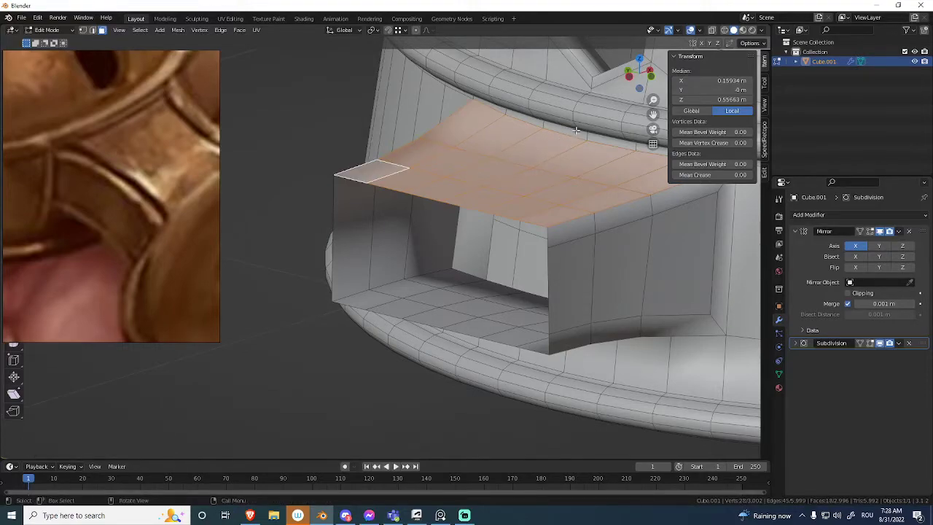
pyautogui.press('i')
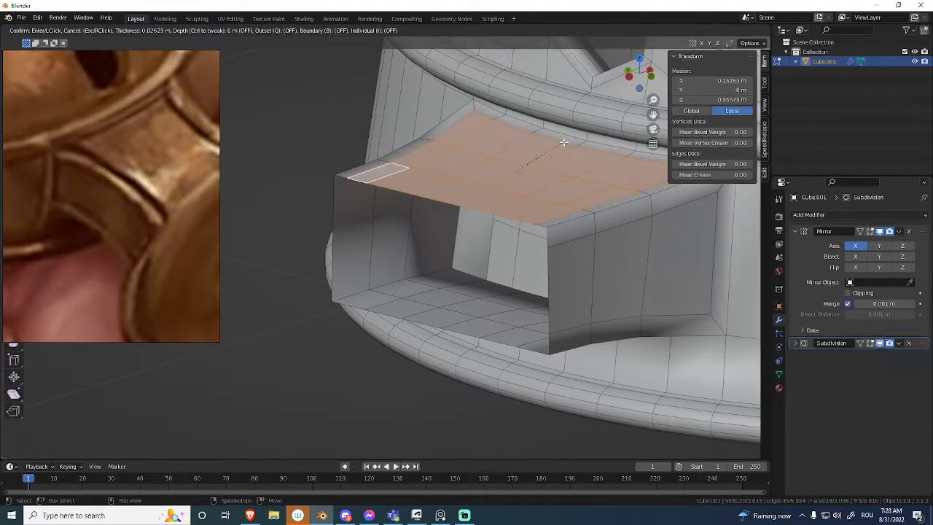
pyautogui.click(503, 180)
# Inset the whole region of bottom faces on the connector by about 0.026 m with Boundary off.
pyautogui.moveTo(506, 179); pyautogui.dragTo(295, 227, button='middle')
pyautogui.keyDown('ctrl'); pyautogui.keyDown('shift'); pyautogui.click(285, 228); pyautogui.keyUp('shift'); pyautogui.keyUp('ctrl')
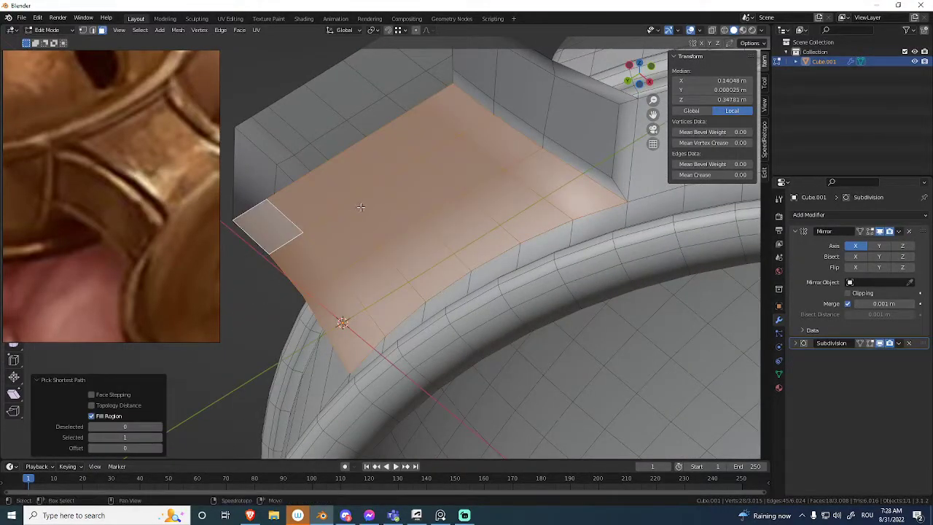
pyautogui.keyDown('shift'); pyautogui.click(267, 226); pyautogui.keyUp('shift')
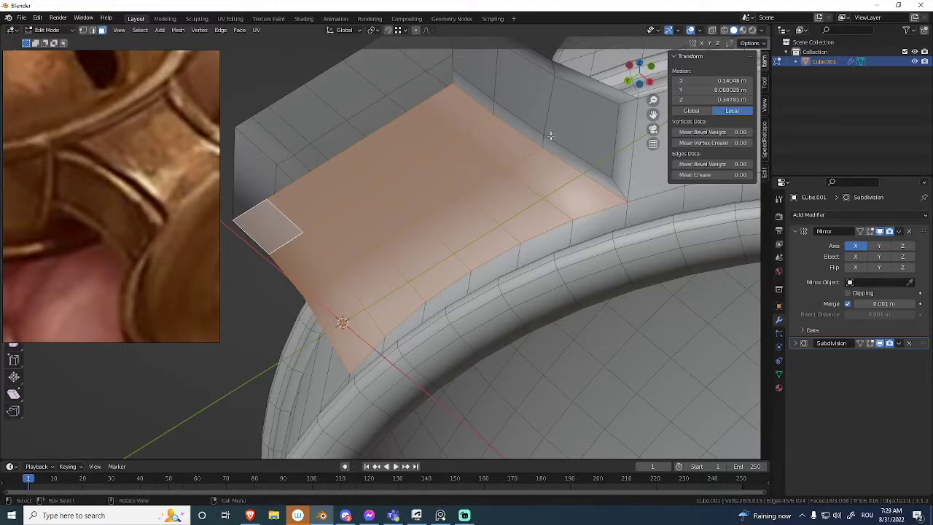
pyautogui.press('i')
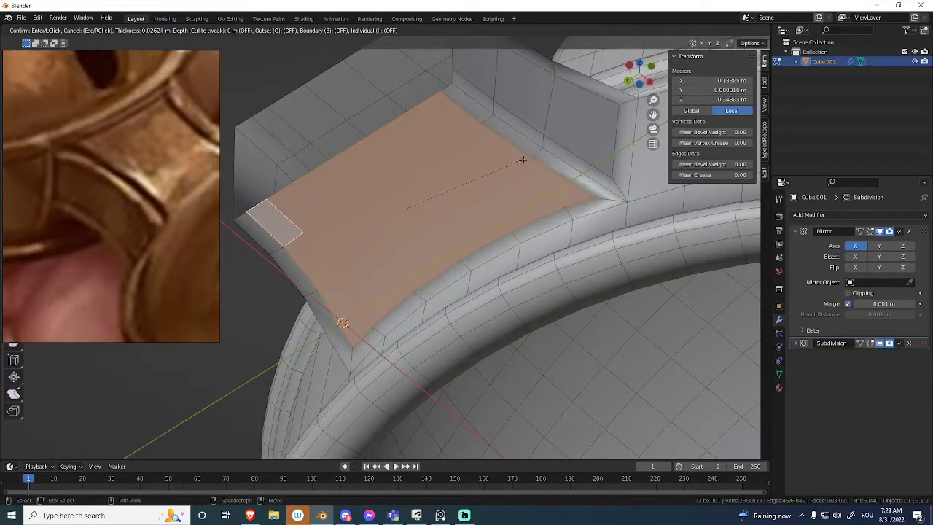
pyautogui.click(519, 164)
# Examine the connector's inset borders in Object Mode, then return to mesh editing.
pyautogui.moveTo(518, 165); pyautogui.dragTo(502, 165, button='middle')
pyautogui.scroll(-5, 495, 191)
pyautogui.hotkey('ctrl', 'Tab')
pyautogui.click(370, 211)
pyautogui.moveTo(370, 212); pyautogui.dragTo(453, 217, button='middle')
pyautogui.hotkey('ctrl', 'Tab')
pyautogui.click(550, 216)
pyautogui.moveTo(552, 217); pyautogui.dragTo(550, 158, button='middle')
# Recess the connector's top, bottom and near side panels with a 0.005454 m inset at -0.01881 m depth, and inset them again by about 0.006 m.
pyautogui.scroll(2, 495, 214)
pyautogui.click(483, 219)
pyautogui.keyDown('shift'); pyautogui.click(578, 219); pyautogui.keyUp('shift')
pyautogui.keyDown('alt'); pyautogui.keyDown('shift'); pyautogui.click(539, 223); pyautogui.keyUp('shift'); pyautogui.keyUp('alt')
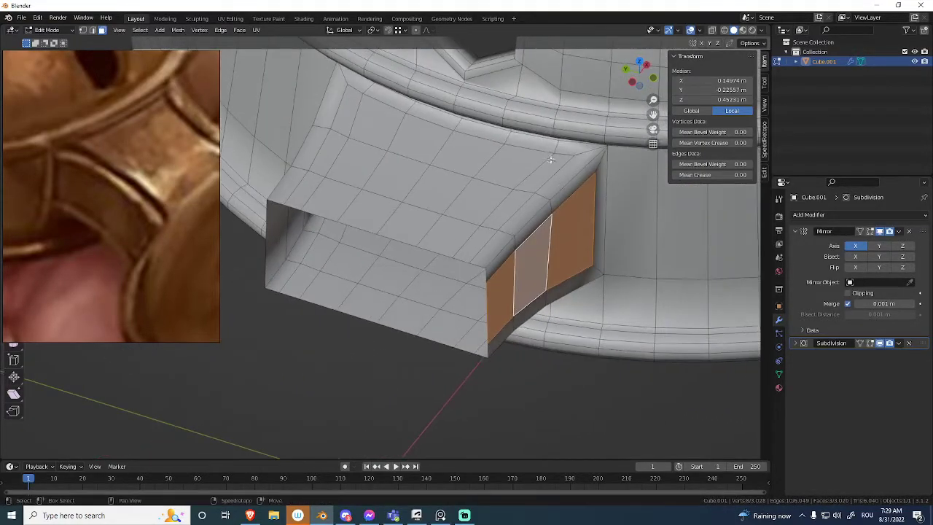
pyautogui.keyDown('ctrl'); pyautogui.keyDown('shift'); pyautogui.click(304, 197); pyautogui.keyUp('shift'); pyautogui.keyUp('ctrl')
pyautogui.moveTo(494, 221); pyautogui.dragTo(581, 202, button='middle')
pyautogui.keyDown('shift'); pyautogui.click(469, 244); pyautogui.keyUp('shift')
pyautogui.keyDown('ctrl'); pyautogui.keyDown('shift'); pyautogui.click(340, 411); pyautogui.keyUp('shift'); pyautogui.keyUp('ctrl')
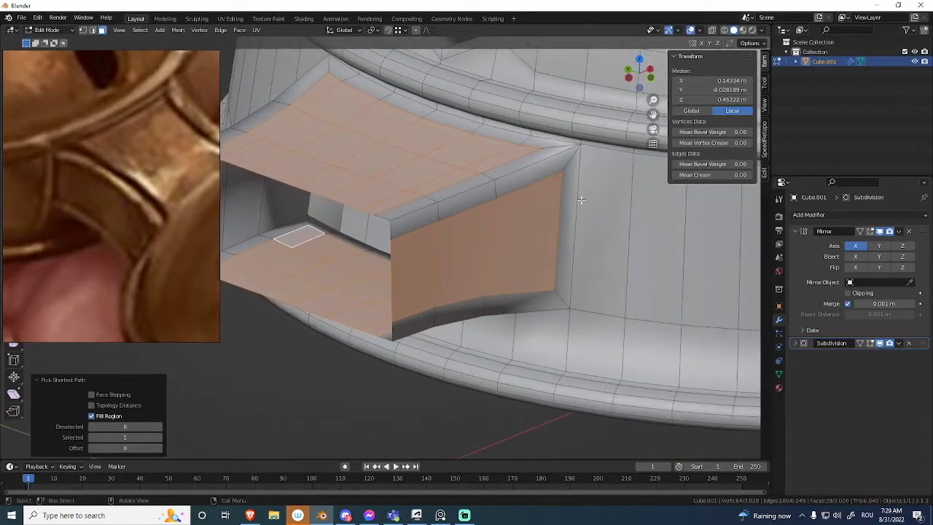
pyautogui.press('i')
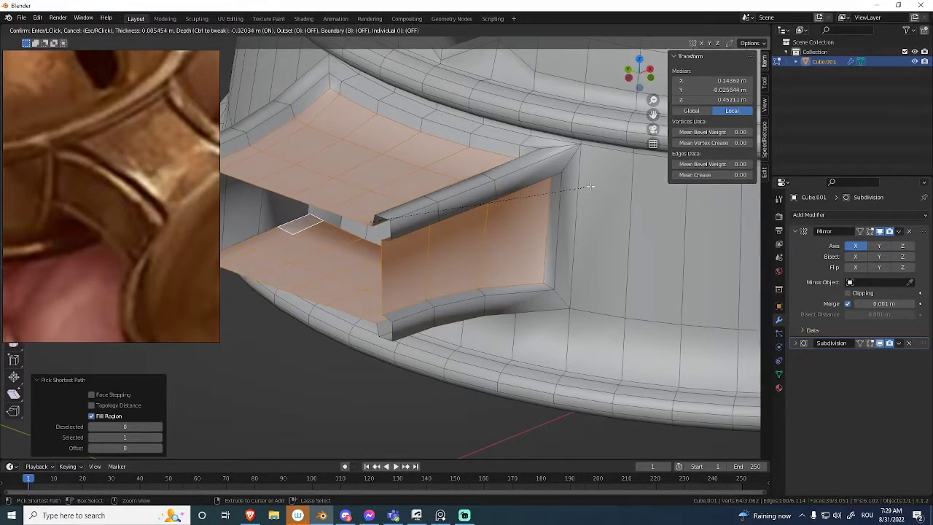
pyautogui.click(591, 186)
pyautogui.press('i')
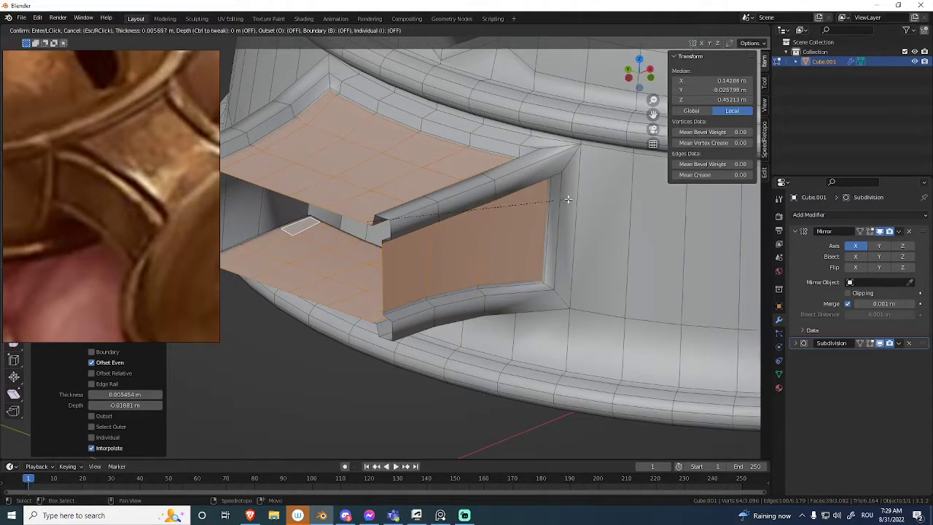
pyautogui.click(333, 230)
# Add supporting loop cuts along the recess walls of the connector's panels and check the smoothed result in Object Mode.
pyautogui.hotkey('alt', 'shift', 'z')
pyautogui.moveTo(464, 226); pyautogui.dragTo(471, 89, button='middle')
pyautogui.hotkey('alt', 'shift', 'z')
pyautogui.press('Tab')
pyautogui.hotkey('ctrl', 'r')
pyautogui.click(465, 118)
pyautogui.click(467, 116)
pyautogui.click(415, 99)
pyautogui.moveTo(413, 101); pyautogui.dragTo(346, 238, button='middle')
pyautogui.click(414, 251)
pyautogui.click(418, 257)
pyautogui.hotkey('ctrl', 'Tab')
pyautogui.click(334, 272)
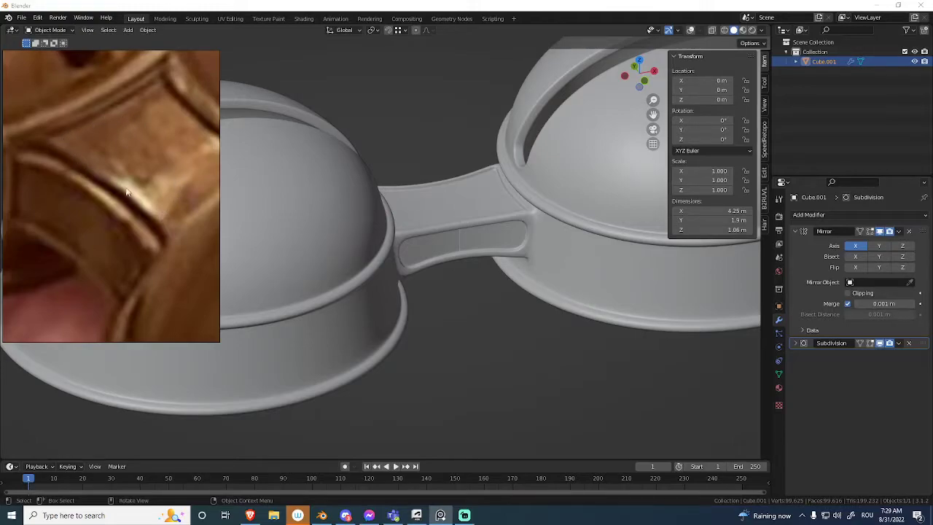
# Inset the connector's recessed top and bottom panels by about 0.003 m and raise them outward by about 0.017 m.
pyautogui.press('Tab')
pyautogui.moveTo(450, 206); pyautogui.dragTo(542, 160, button='middle')
pyautogui.click(551, 157)
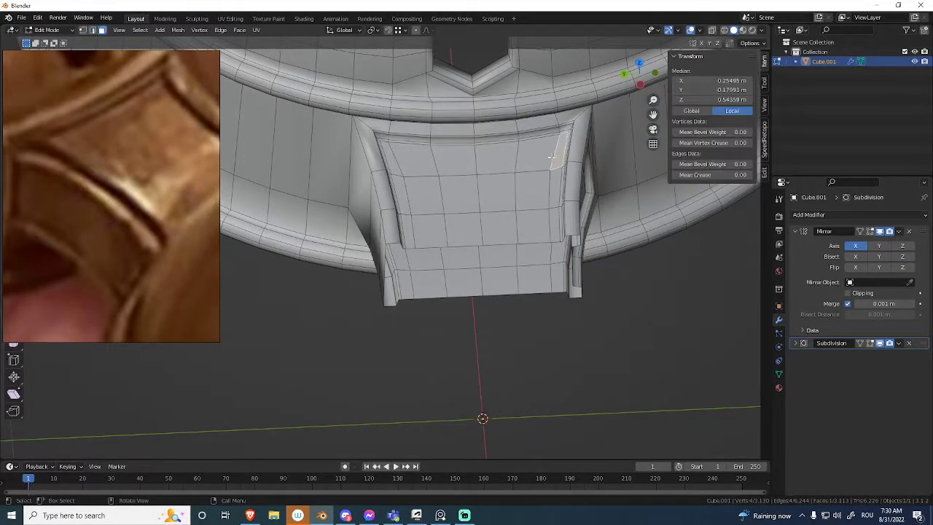
pyautogui.keyDown('ctrl'); pyautogui.keyDown('shift'); pyautogui.click(416, 239); pyautogui.keyUp('shift'); pyautogui.keyUp('ctrl')
pyautogui.moveTo(416, 239); pyautogui.dragTo(517, 223, button='middle')
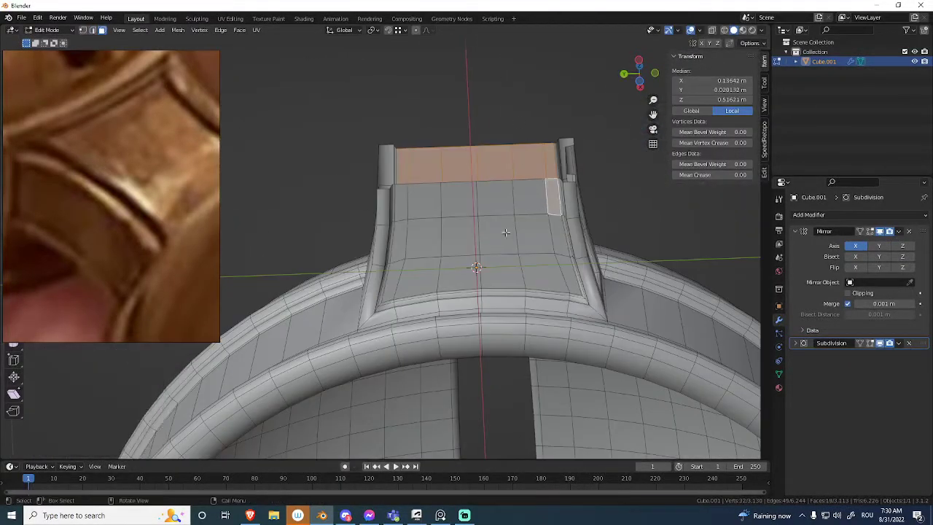
pyautogui.keyDown('ctrl'); pyautogui.keyDown('shift'); pyautogui.click(392, 294); pyautogui.keyUp('shift'); pyautogui.keyUp('ctrl')
pyautogui.moveTo(391, 294); pyautogui.dragTo(546, 208, button='middle')
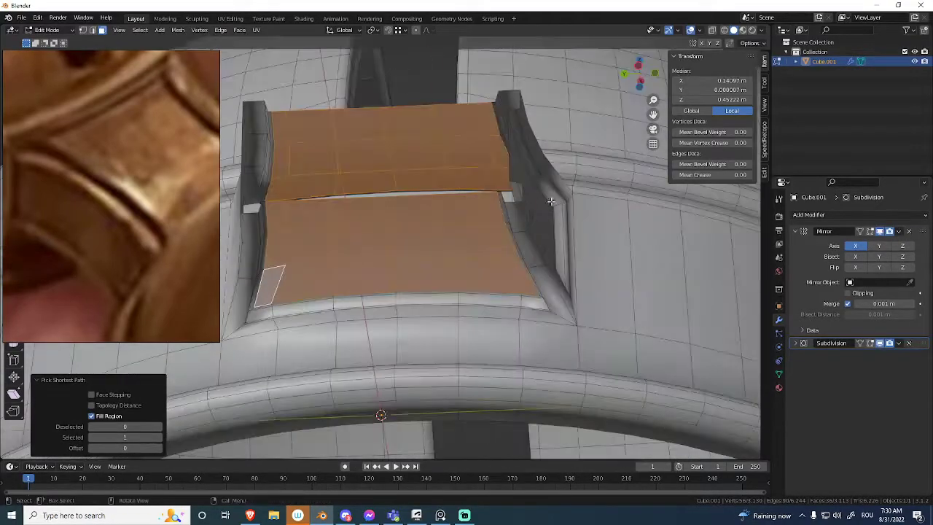
pyautogui.press('i')
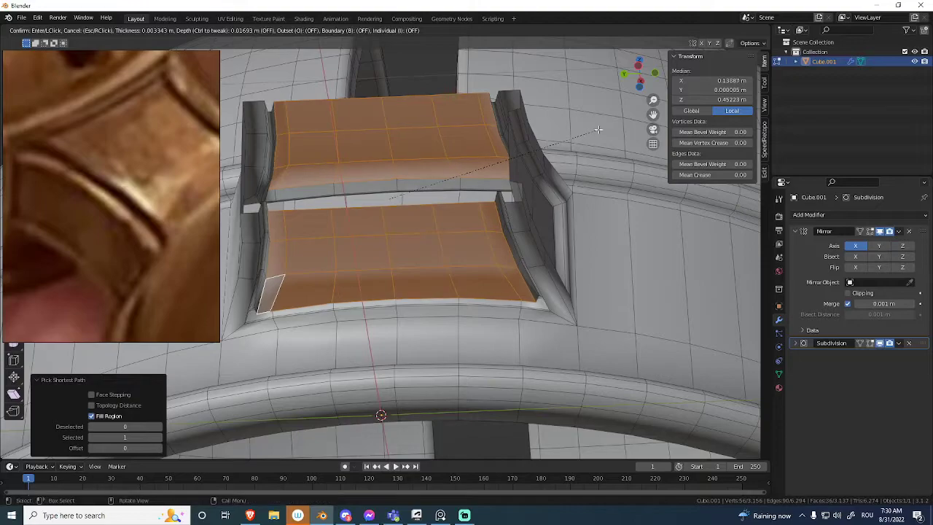
pyautogui.click(597, 132)
# Add a supporting loop cut around the connector close to the bell at factor -0.785, and check the smoothed result in Object Mode.
pyautogui.hotkey('ctrl', 'Tab')
pyautogui.click(437, 195)
pyautogui.moveTo(437, 195)
pyautogui.mouseDown(button='middle')
pyautogui.moveTo(485, 232)
pyautogui.moveTo(458, 339)
pyautogui.moveTo(491, 254)
pyautogui.moveTo(448, 250)
pyautogui.moveTo(430, 292)
pyautogui.moveTo(434, 223)
pyautogui.moveTo(422, 204)
pyautogui.mouseUp(button='middle')
pyautogui.press('KP_1')
pyautogui.hotkey('alt', 'shift', 'z')
pyautogui.keyDown('shift'); pyautogui.moveTo(436, 277); pyautogui.dragTo(421, 237, button='middle'); pyautogui.keyUp('shift')
pyautogui.scroll(4, 421, 238)
pyautogui.press('Tab')
pyautogui.keyDown('shift'); pyautogui.moveTo(531, 179); pyautogui.dragTo(520, 170, button='middle'); pyautogui.keyUp('shift')
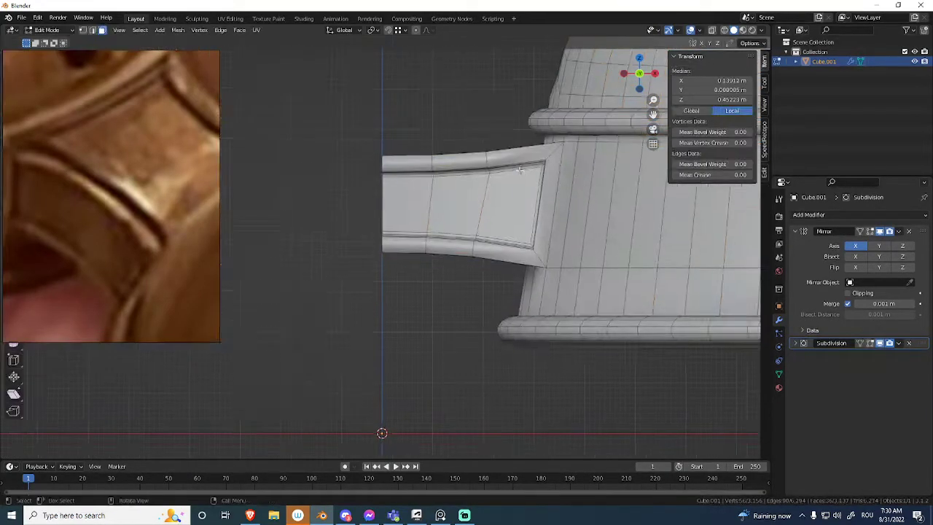
pyautogui.click(521, 151)
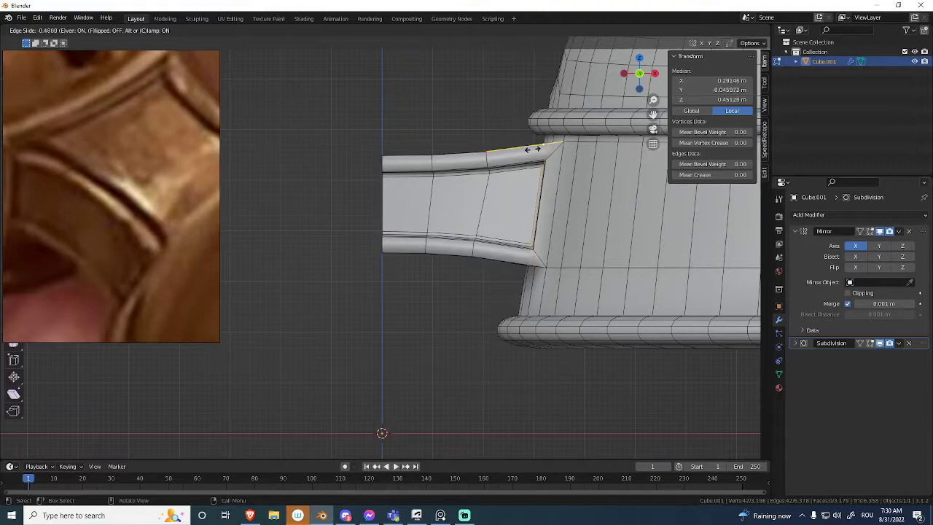
pyautogui.click(539, 147)
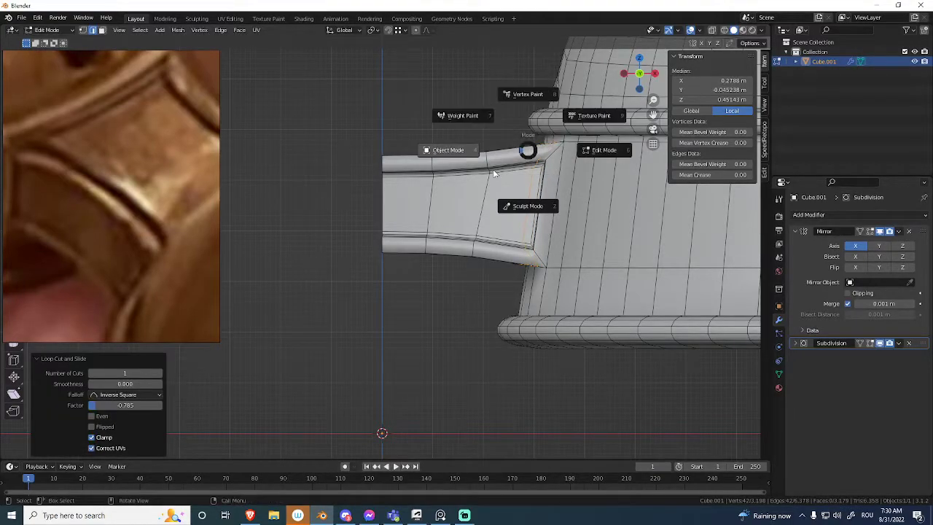
pyautogui.click(493, 174)
pyautogui.hotkey('alt', 'shift', 'z')
pyautogui.moveTo(497, 179); pyautogui.dragTo(491, 215, button='middle')
pyautogui.scroll(-5, 507, 184)
pyautogui.scroll(4, 491, 215)
pyautogui.hotkey('alt', 'shift', 'z')
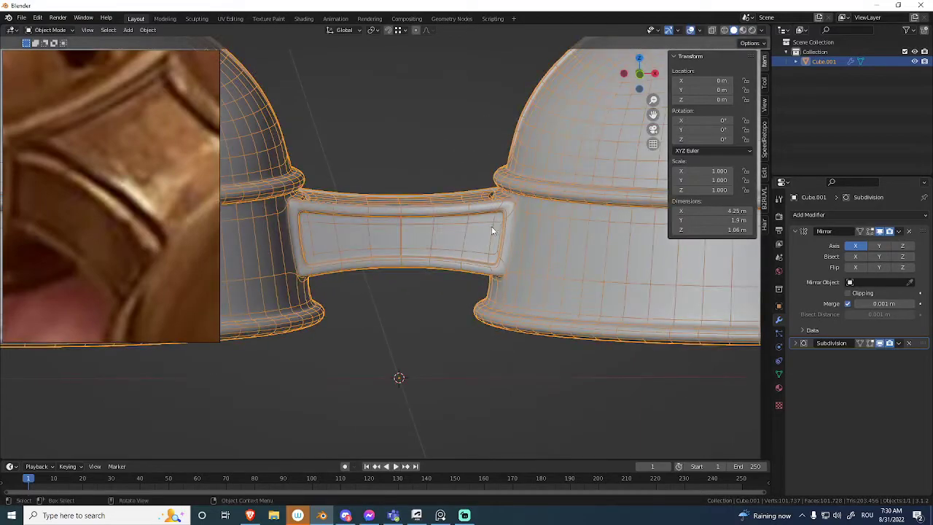
# Add a lengthwise loop cut across the connector's near side panel and slide it up close to the panel's upper edge.
pyautogui.press('Tab')
pyautogui.scroll(2, 591, 194)
pyautogui.keyDown('shift'); pyautogui.moveTo(593, 193); pyautogui.dragTo(532, 201, button='middle'); pyautogui.keyUp('shift')
pyautogui.scroll(2, 548, 191)
pyautogui.hotkey('ctrl', 'r')
pyautogui.click(548, 186)
pyautogui.click(524, 191)
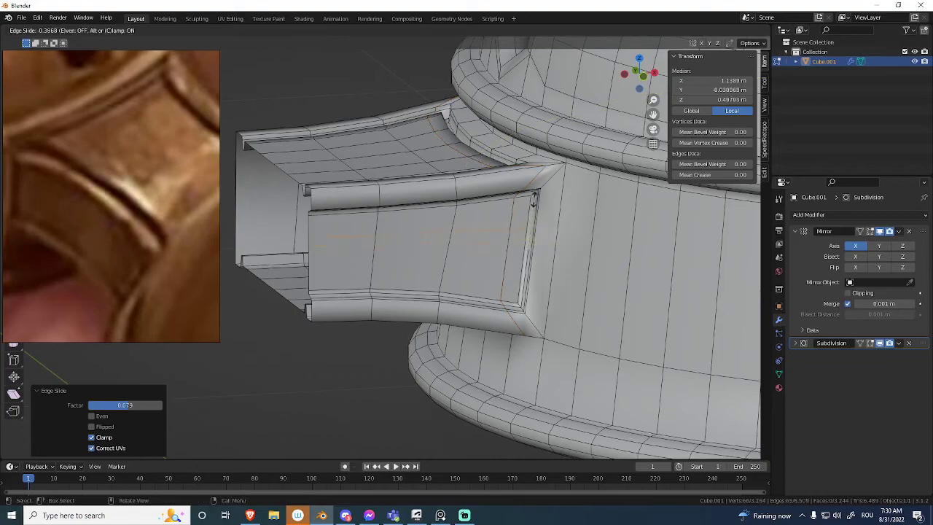
pyautogui.click(537, 170)
# Add a second lengthwise loop cut near the side panel's lower edge at factor 0.870, and check the smoothed result in Object Mode.
pyautogui.hotkey('ctrl', 'r')
pyautogui.click(536, 264)
pyautogui.click(538, 306)
pyautogui.hotkey('ctrl', 'Tab')
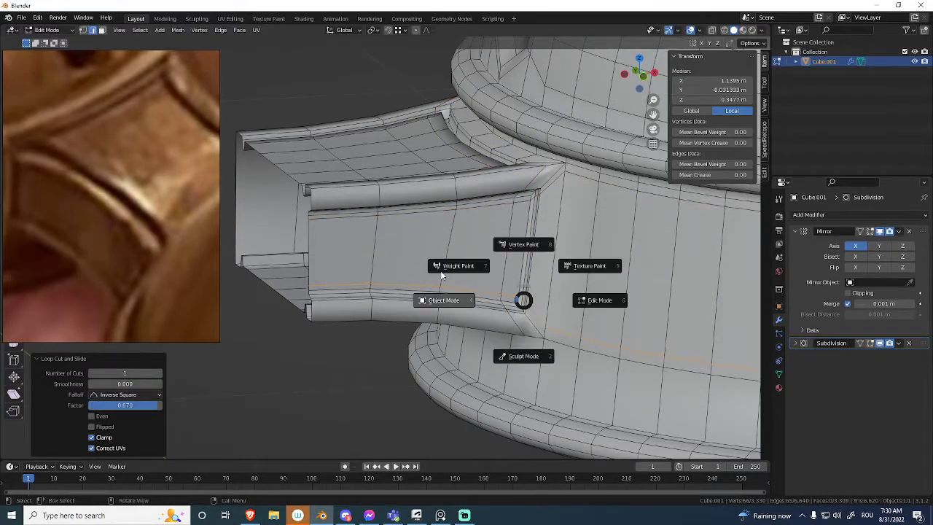
pyautogui.click(434, 281)
pyautogui.scroll(-1, 486, 269)
pyautogui.hotkey('alt', 'shift', 'z')
pyautogui.scroll(-3, 494, 335)
pyautogui.moveTo(493, 273); pyautogui.dragTo(460, 217, button='middle')
pyautogui.hotkey('alt', 'shift', 'z')
pyautogui.scroll(2, 410, 250)
# Enable Clipping on the Mirror modifier and move the connector's open-end edges along X onto the mirror plane.
pyautogui.hotkey('ctrl', 'Tab')
pyautogui.click(518, 231)
pyautogui.moveTo(518, 231); pyautogui.dragTo(462, 194, button='middle')
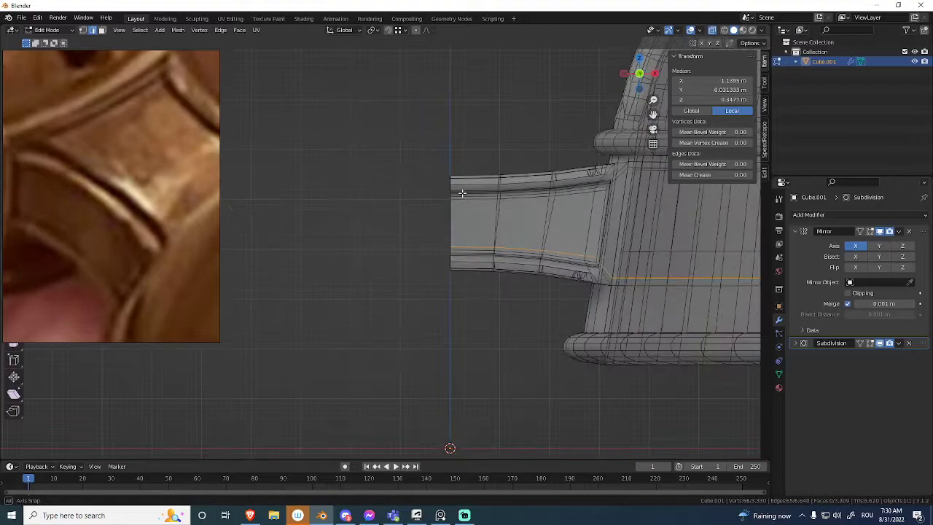
pyautogui.moveTo(434, 332); pyautogui.dragTo(432, 335)
pyautogui.press('g')
pyautogui.press('x')
pyautogui.click(469, 203)
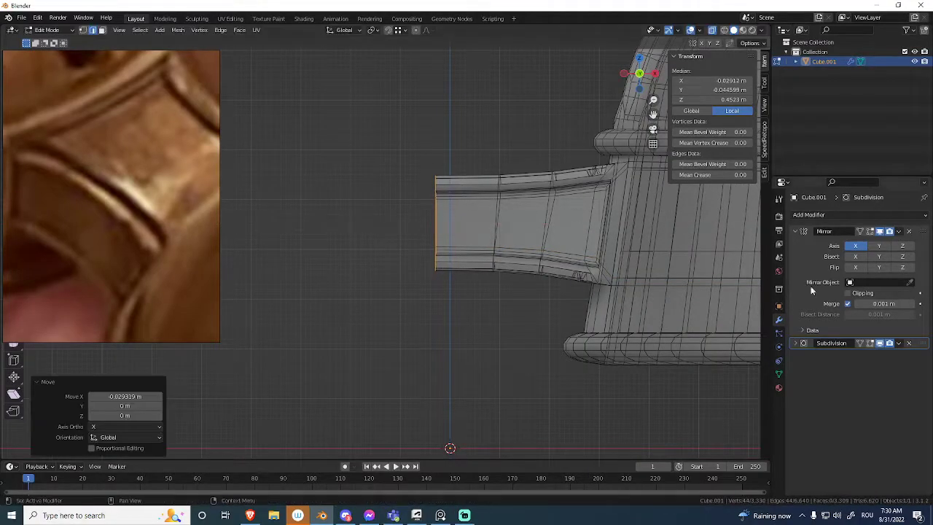
pyautogui.click(847, 293)
# Examine the joined connector and both bells in Object Mode, comparing the overall shape with the reference image.
pyautogui.hotkey('ctrl', 'Tab')
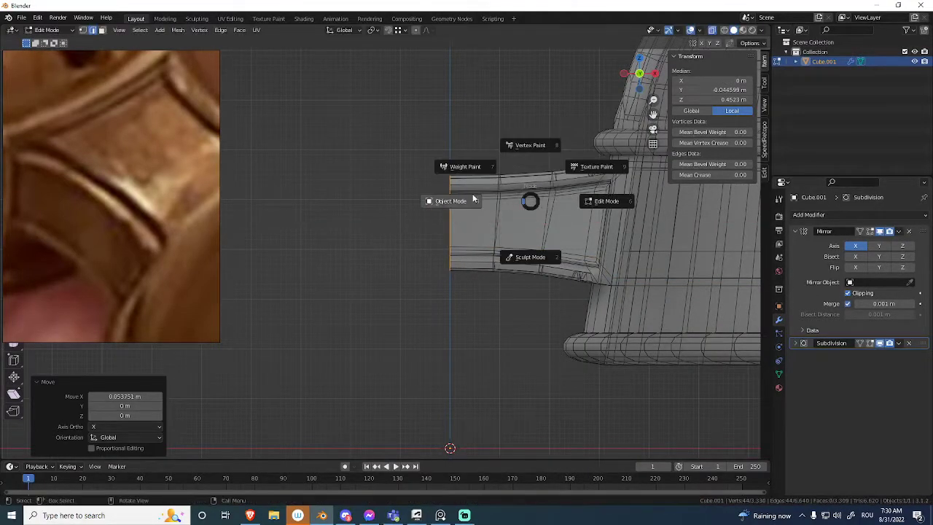
pyautogui.click(488, 205)
pyautogui.hotkey('alt', 'z')
pyautogui.moveTo(489, 201); pyautogui.dragTo(459, 244, button='middle')
pyautogui.hotkey('alt', 'shift', 'z')
pyautogui.scroll(-8, 474, 244)
pyautogui.moveTo(178, 236); pyautogui.dragTo(142, 196, button='middle')
pyautogui.scroll(-9, 80, 245)
pyautogui.moveTo(465, 244); pyautogui.dragTo(444, 220, button='middle')
pyautogui.scroll(6, 461, 217)
pyautogui.moveTo(501, 189); pyautogui.dragTo(443, 232, button='middle')
pyautogui.scroll(3, 466, 220)
pyautogui.hotkey('alt', 'shift', 'z')
# Inset the connector's recessed near side panel by about 0.001 m, raise it outward by about 0.022 m, and check it in Object Mode.
pyautogui.press('Tab')
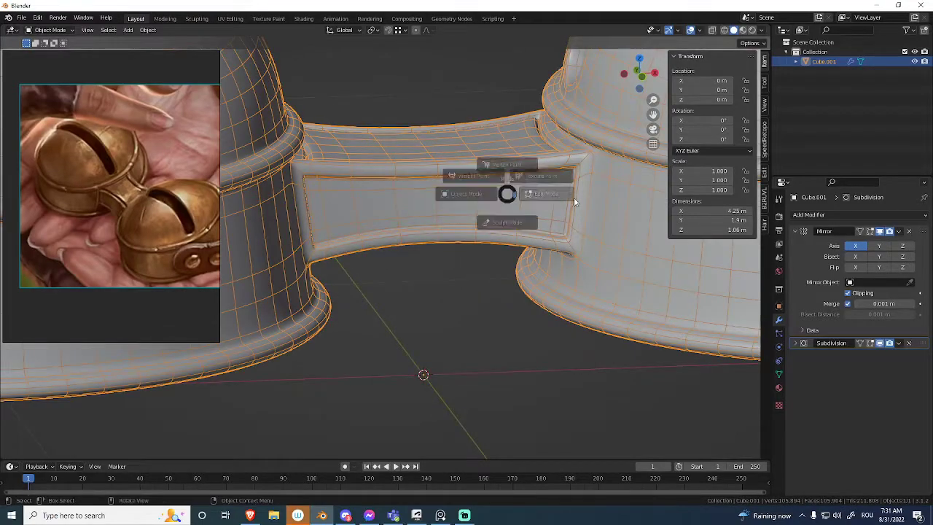
pyautogui.moveTo(553, 195); pyautogui.dragTo(561, 183, button='middle')
pyautogui.scroll(1, 560, 183)
pyautogui.scroll(1, 568, 154)
pyautogui.keyDown('shift'); pyautogui.moveTo(647, 133); pyautogui.dragTo(585, 151, button='middle'); pyautogui.keyUp('shift')
pyautogui.press('3')
pyautogui.click(585, 151)
pyautogui.keyDown('ctrl'); pyautogui.keyDown('shift'); pyautogui.click(379, 239); pyautogui.keyUp('shift'); pyautogui.keyUp('ctrl')
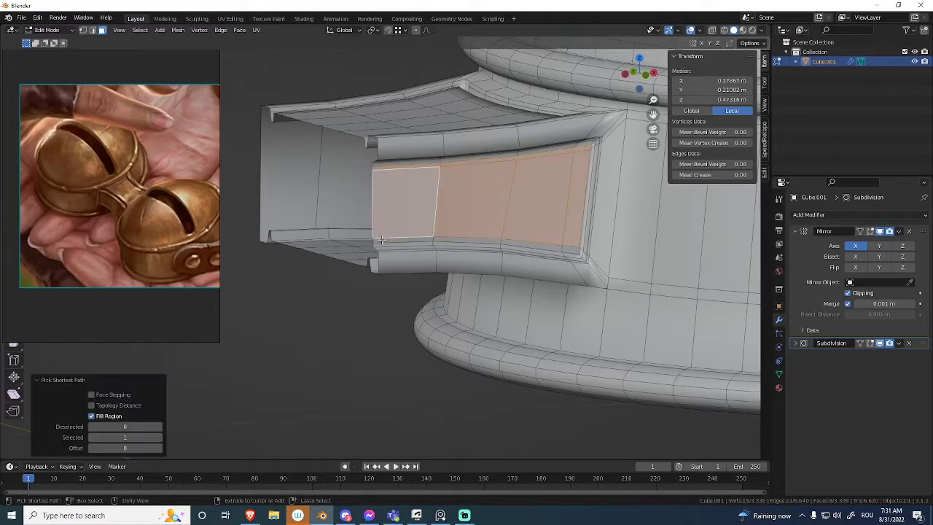
pyautogui.keyDown('ctrl'); pyautogui.keyDown('shift'); pyautogui.click(569, 249); pyautogui.keyUp('shift'); pyautogui.keyUp('ctrl')
pyautogui.moveTo(564, 229); pyautogui.dragTo(528, 219, button='middle')
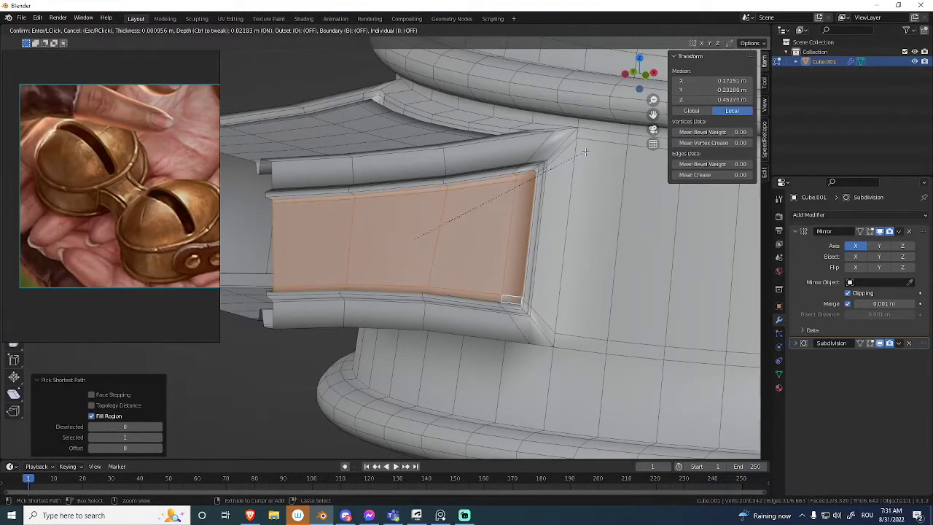
pyautogui.click(585, 152)
pyautogui.hotkey('ctrl', 'Tab')
pyautogui.click(446, 177)
pyautogui.scroll(-2, 494, 240)
pyautogui.moveTo(493, 241); pyautogui.dragTo(447, 289, button='middle')
# Move the connector's open-end vertices along X onto the mirror plane and check the whole model in Object Mode without overlays.
pyautogui.press('Tab')
pyautogui.moveTo(379, 246); pyautogui.dragTo(542, 221, button='middle')
pyautogui.keyDown('alt'); pyautogui.moveTo(405, 203); pyautogui.dragTo(417, 182, button='middle'); pyautogui.keyUp('alt')
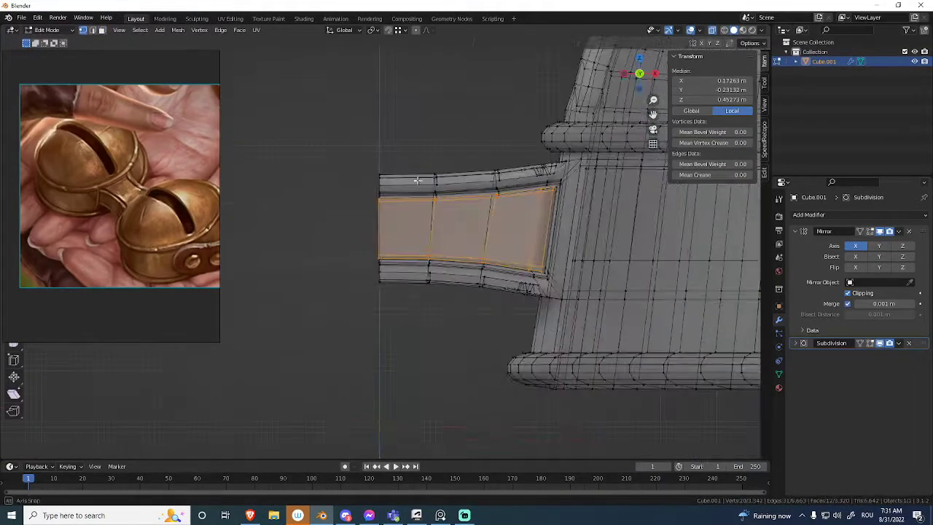
pyautogui.moveTo(362, 306); pyautogui.dragTo(364, 304)
pyautogui.hotkey('alt', 'z')
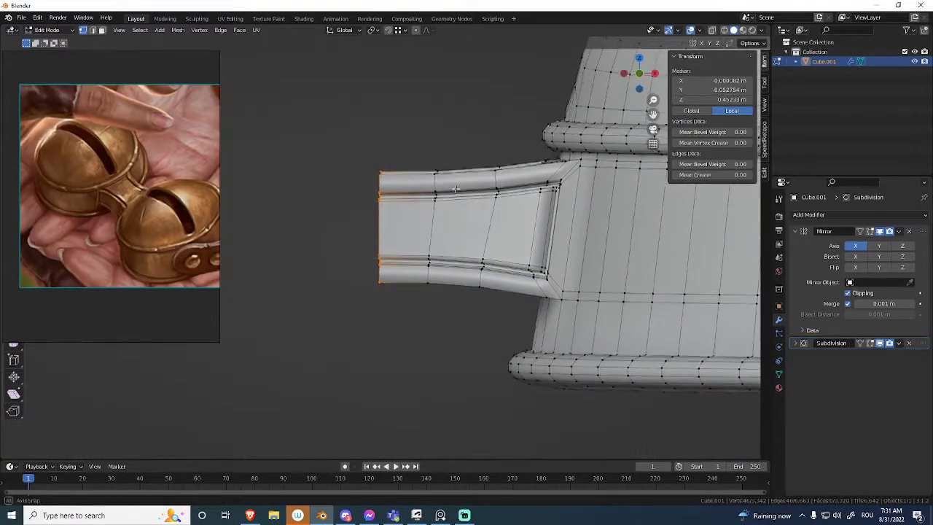
pyautogui.press('g')
pyautogui.press('x')
pyautogui.click(428, 194)
pyautogui.hotkey('ctrl', 'Tab')
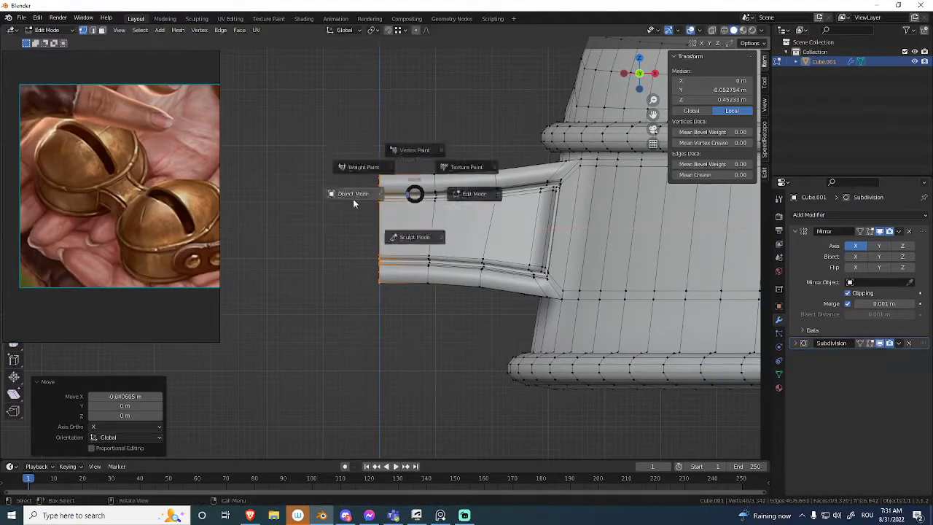
pyautogui.click(369, 196)
pyautogui.hotkey('alt', 'z')
pyautogui.hotkey('alt', 'z')
pyautogui.hotkey('shift', 'alt', 'z')
pyautogui.moveTo(414, 222); pyautogui.dragTo(554, 237, button='middle')
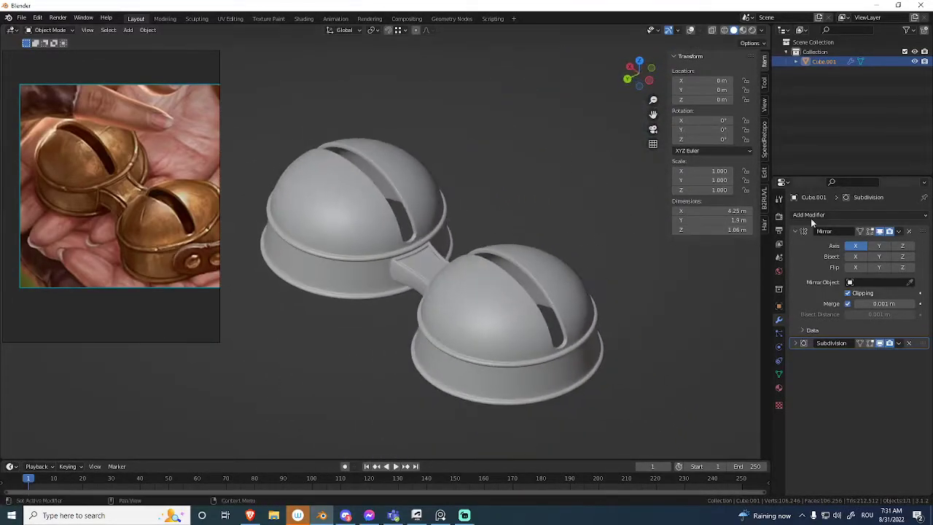
# Enable the Y axis for Mirror, Bisect and Flip so the detailed side panel is copied to the far side, and deselect the bells.
pyautogui.click(880, 247)
pyautogui.click(879, 256)
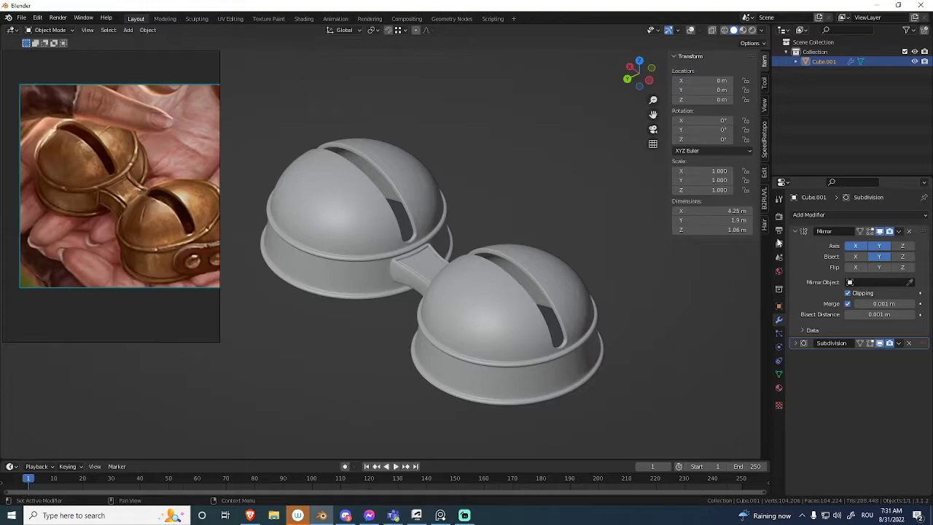
pyautogui.moveTo(564, 282); pyautogui.dragTo(464, 290, button='middle')
pyautogui.keyDown('shift'); pyautogui.moveTo(648, 255); pyautogui.dragTo(504, 256, button='middle'); pyautogui.keyUp('shift')
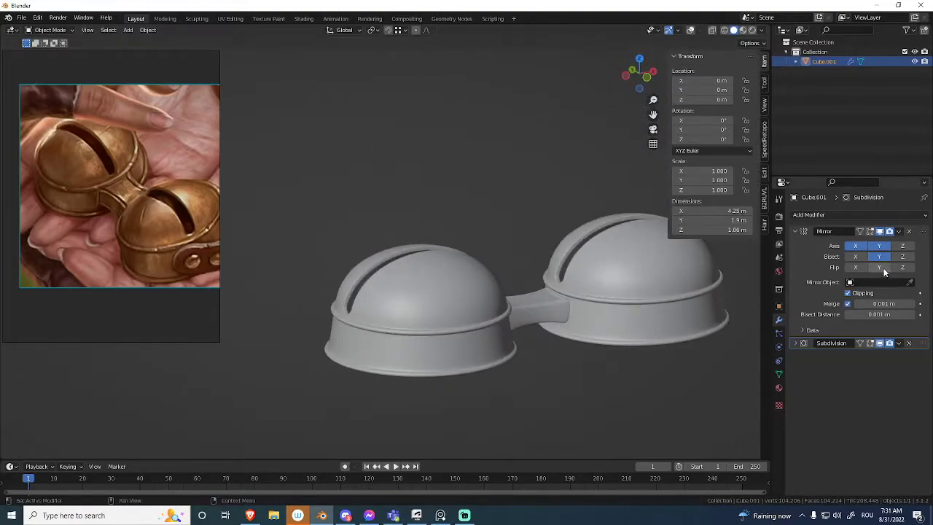
pyautogui.keyDown('shift'); pyautogui.moveTo(566, 282); pyautogui.dragTo(535, 333, button='middle'); pyautogui.keyUp('shift')
pyautogui.hotkey('alt', 'shift', 'z')
pyautogui.scroll(-3, 520, 343)
pyautogui.click(581, 277)
pyautogui.moveTo(580, 277); pyautogui.dragTo(649, 295, button='middle')
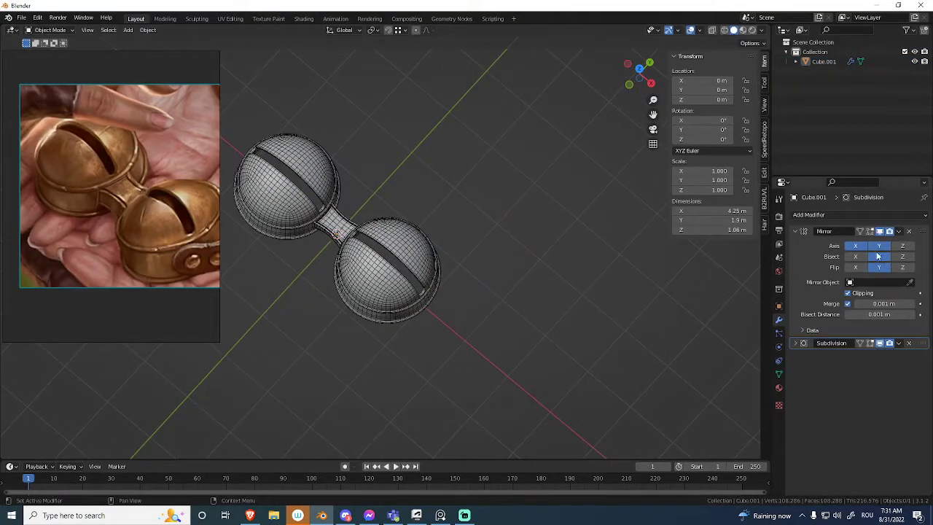
# Add a cube and move it 5.8639 m along Y, away from the bells.
pyautogui.hotkey('shift', 'a')
pyautogui.moveTo(543, 223)
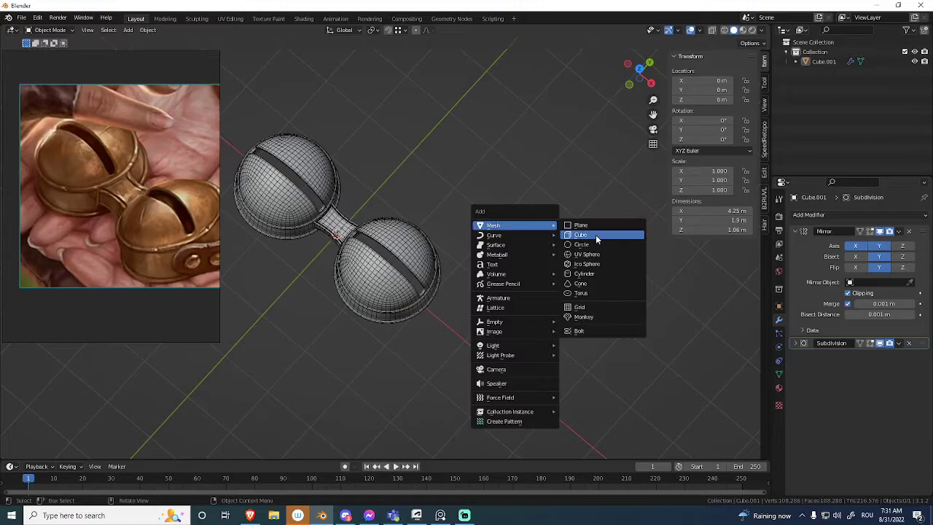
pyautogui.click(595, 234)
pyautogui.scroll(-3, 502, 311)
pyautogui.keyDown('shift'); pyautogui.moveTo(502, 312); pyautogui.dragTo(414, 363, button='middle'); pyautogui.keyUp('shift')
pyautogui.press('g')
pyautogui.press('y')
pyautogui.click(475, 183)
pyautogui.moveTo(475, 183); pyautogui.dragTo(397, 285, button='middle')
pyautogui.keyDown('shift'); pyautogui.moveTo(397, 286); pyautogui.dragTo(430, 346, button='middle'); pyautogui.keyUp('shift')
pyautogui.scroll(3, 513, 226)
pyautogui.keyDown('shift'); pyautogui.moveTo(513, 226); pyautogui.dragTo(449, 269, button='middle'); pyautogui.keyUp('shift')
pyautogui.moveTo(448, 313); pyautogui.dragTo(510, 256, button='middle')
# Add a Mirror modifier to the cube.
pyautogui.click(835, 215)
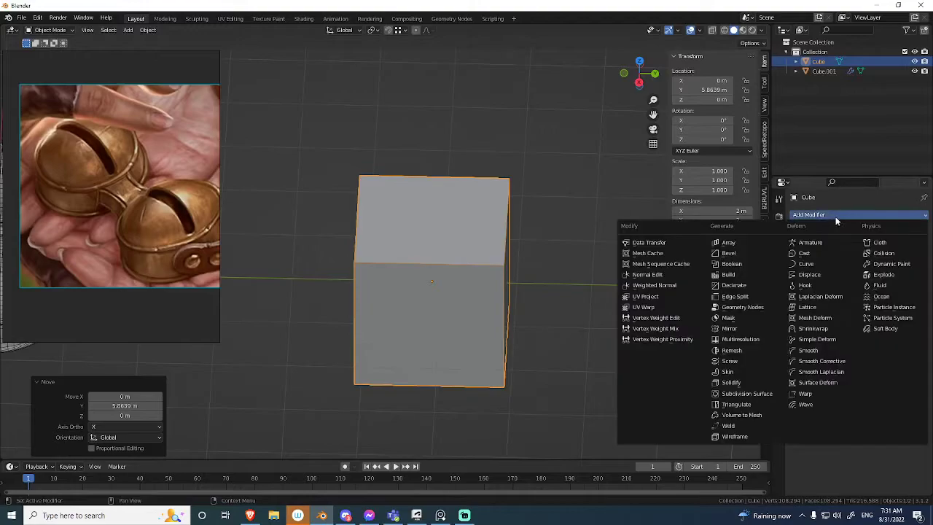
pyautogui.click(730, 329)
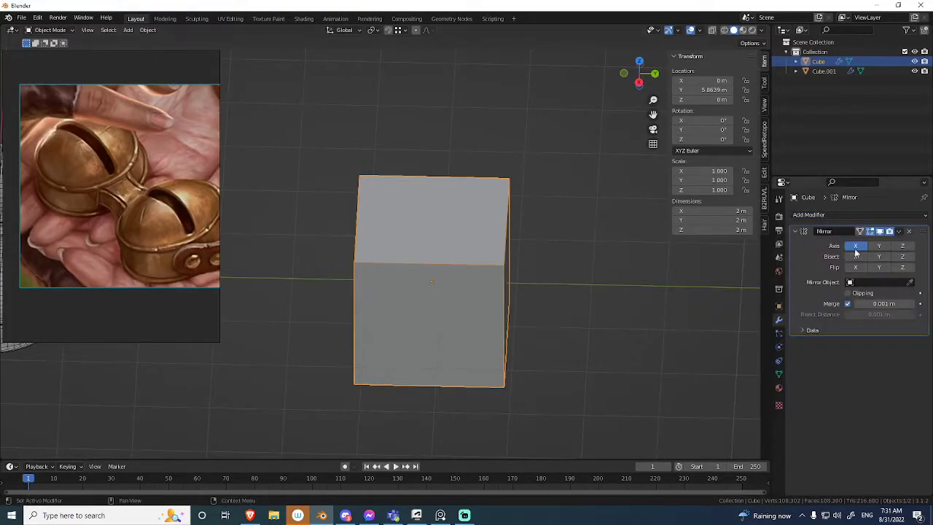
pyautogui.moveTo(510, 241); pyautogui.dragTo(474, 254, button='middle')
# Cut the cube through its middle with a centred loop cut and delete the half on the negative Y side.
pyautogui.press('Tab')
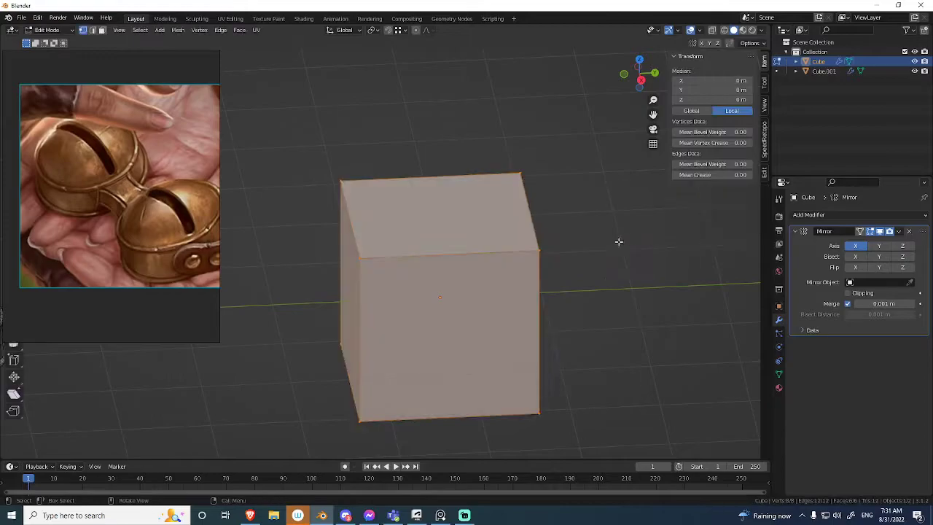
pyautogui.moveTo(598, 263); pyautogui.dragTo(456, 253, button='middle')
pyautogui.scroll(2, 459, 253)
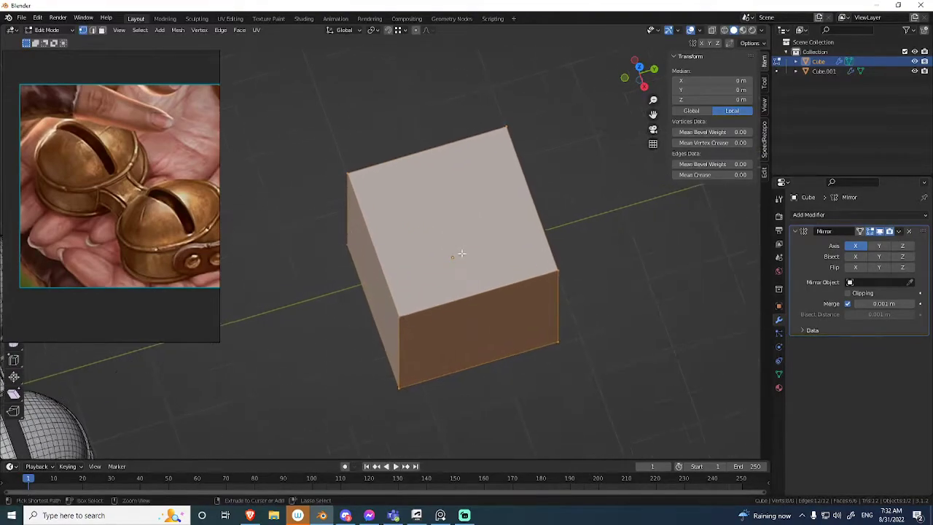
pyautogui.click(466, 303)
pyautogui.rightClick(467, 311)
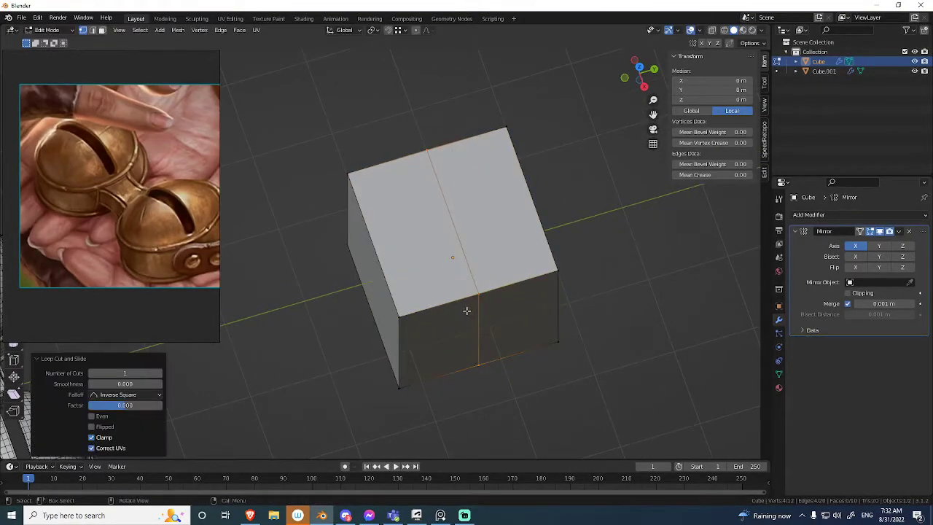
pyautogui.moveTo(467, 311); pyautogui.dragTo(441, 304, button='middle')
pyautogui.hotkey('alt', 'z')
pyautogui.moveTo(424, 146); pyautogui.dragTo(370, 397)
pyautogui.press('x')
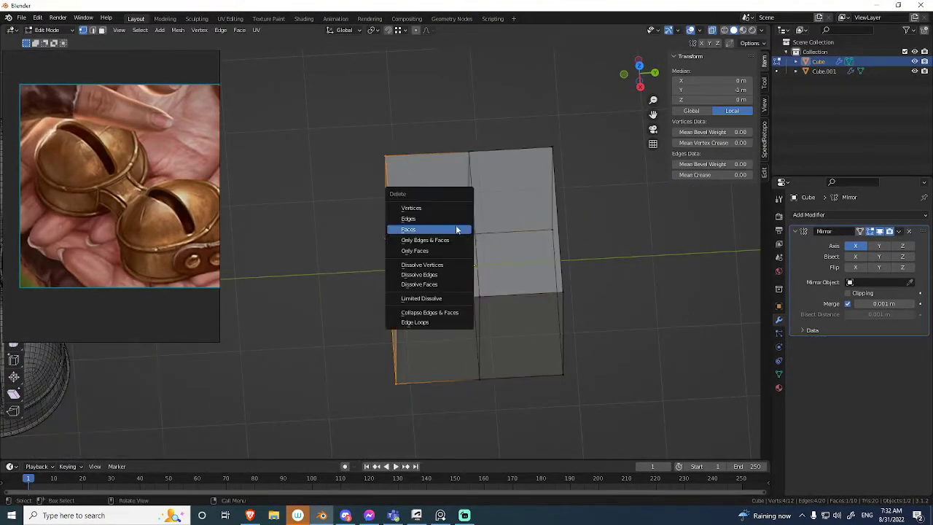
pyautogui.click(455, 224)
pyautogui.hotkey('alt', 'z')
# Set the cube's Mirror modifier to mirror across the Y axis only.
pyautogui.press('Tab')
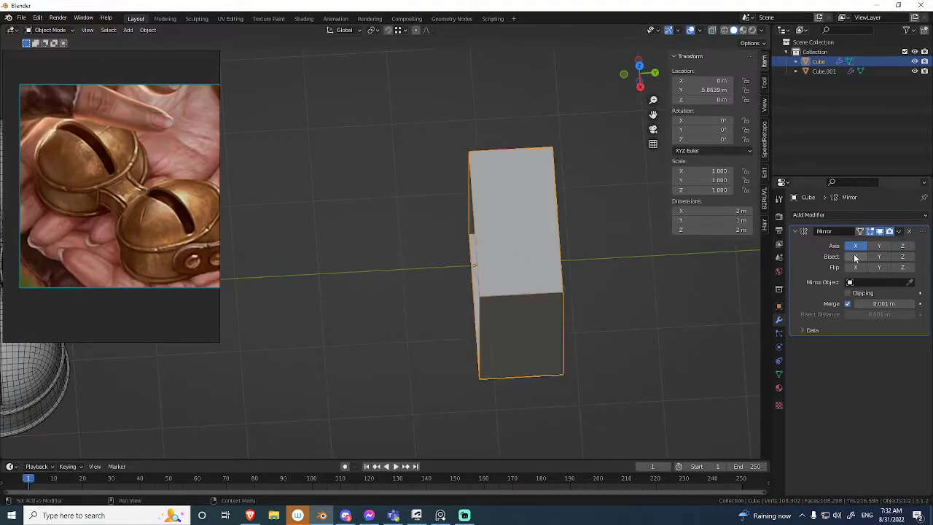
pyautogui.click(878, 248)
pyautogui.moveTo(518, 273); pyautogui.dragTo(466, 267, button='middle')
pyautogui.press('Tab')
pyautogui.press('Tab')
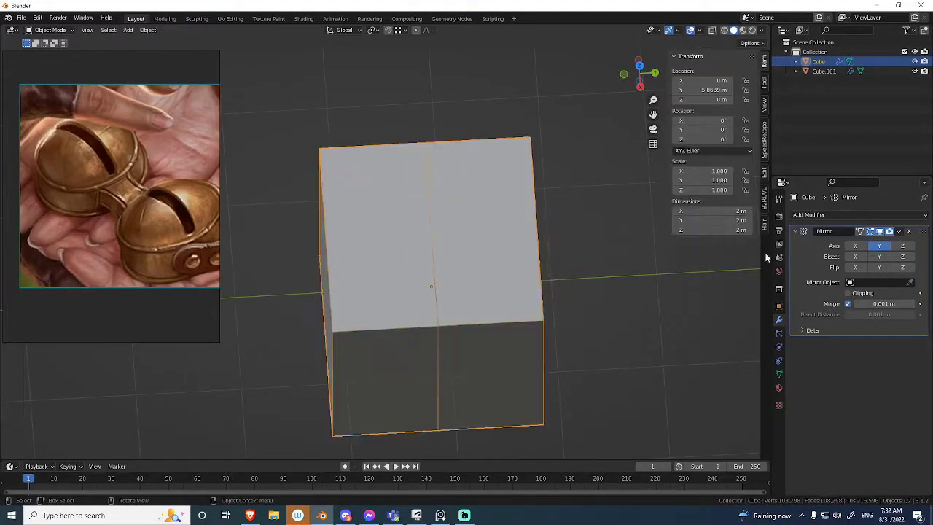
# Try mirroring the cube on both X and Y while moving a corner vertex, and return the Mirror modifier to Y only.
pyautogui.moveTo(561, 270); pyautogui.dragTo(566, 207, button='middle')
pyautogui.hotkey('ctrl', 'Tab')
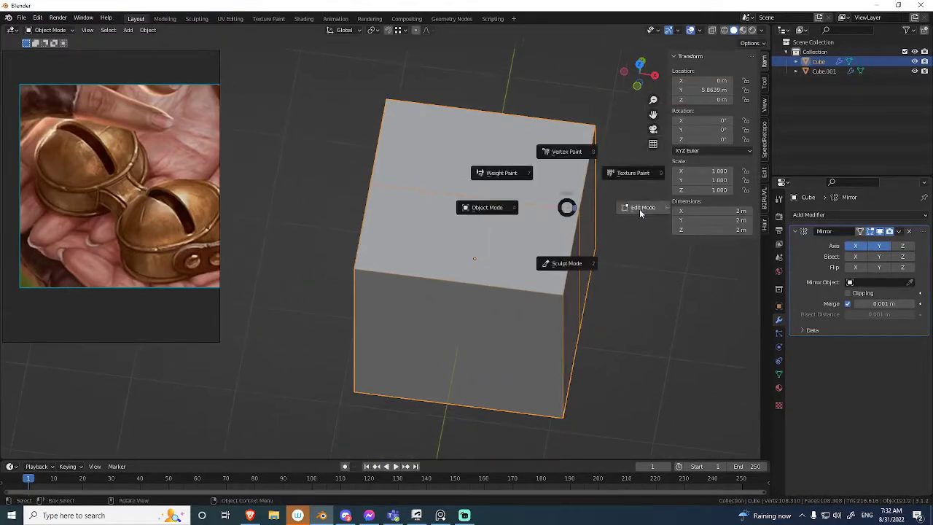
pyautogui.click(629, 210)
pyautogui.click(589, 136)
pyautogui.press('g')
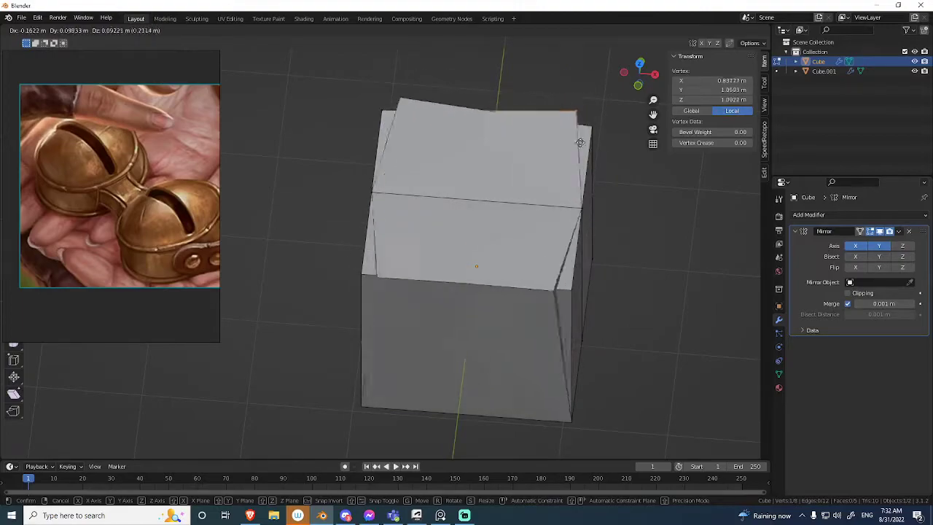
pyautogui.rightClick(552, 155)
pyautogui.moveTo(552, 156); pyautogui.dragTo(571, 175, button='middle')
pyautogui.moveTo(587, 115); pyautogui.dragTo(333, 394)
pyautogui.hotkey('ctrl', 'Tab')
pyautogui.click(454, 238)
pyautogui.scroll(-3, 466, 276)
pyautogui.moveTo(466, 275); pyautogui.dragTo(483, 250, button='middle')
pyautogui.moveTo(470, 310); pyautogui.dragTo(478, 260, button='middle')
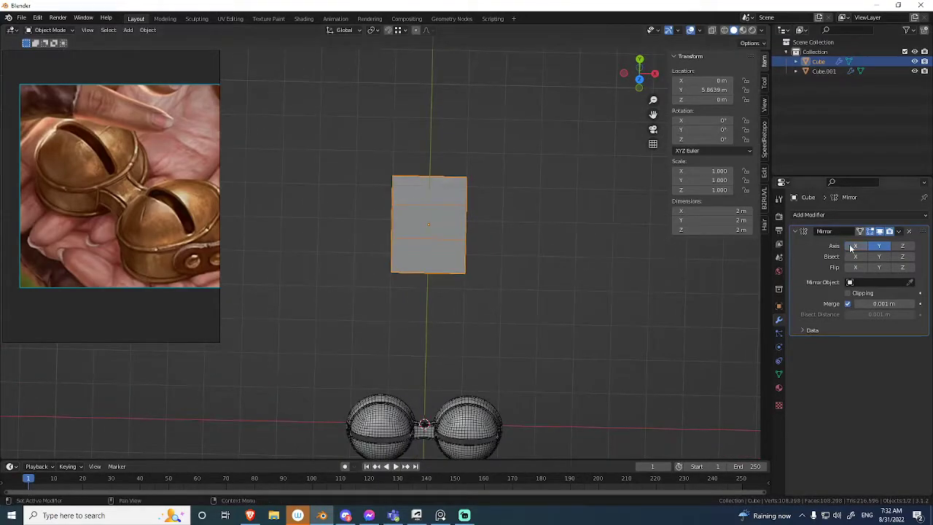
# Try flipping a duplicate of the cube with a negative scale along X, and delete the duplicate.
pyautogui.scroll(2, 531, 218)
pyautogui.keyDown('alt'); pyautogui.moveTo(530, 218); pyautogui.dragTo(507, 211, button='middle'); pyautogui.keyUp('alt')
pyautogui.scroll(2, 546, 200)
pyautogui.keyDown('shift'); pyautogui.moveTo(571, 193); pyautogui.dragTo(529, 209, button='middle'); pyautogui.keyUp('shift')
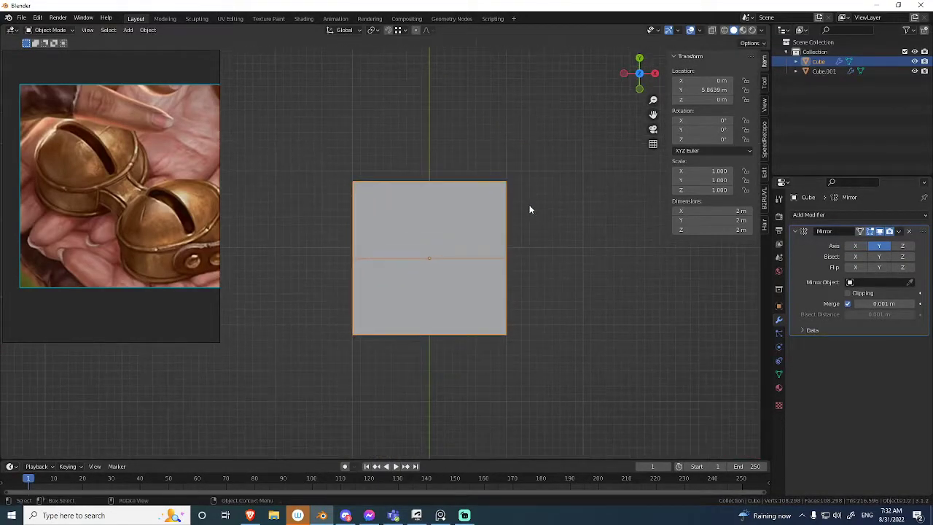
pyautogui.hotkey('shift', 'd')
pyautogui.rightClick(579, 195)
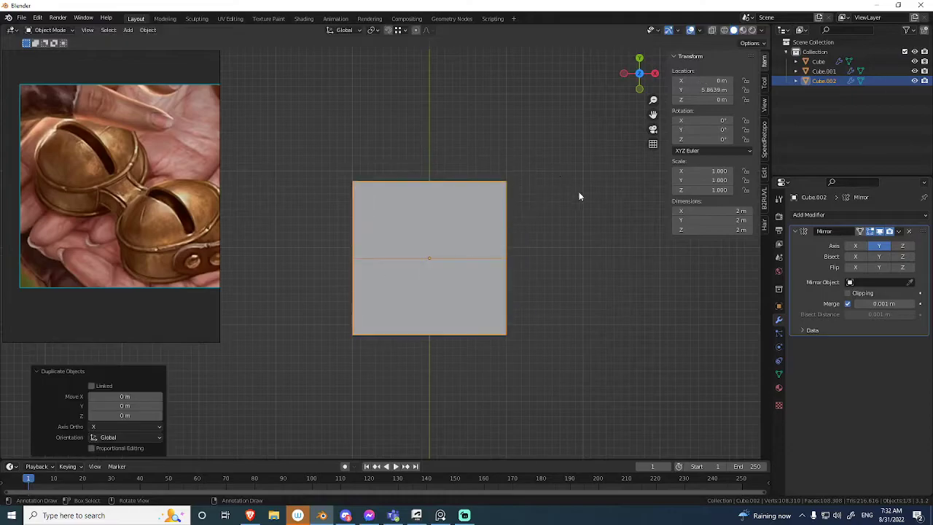
pyautogui.write('sx')
pyautogui.write('-112')
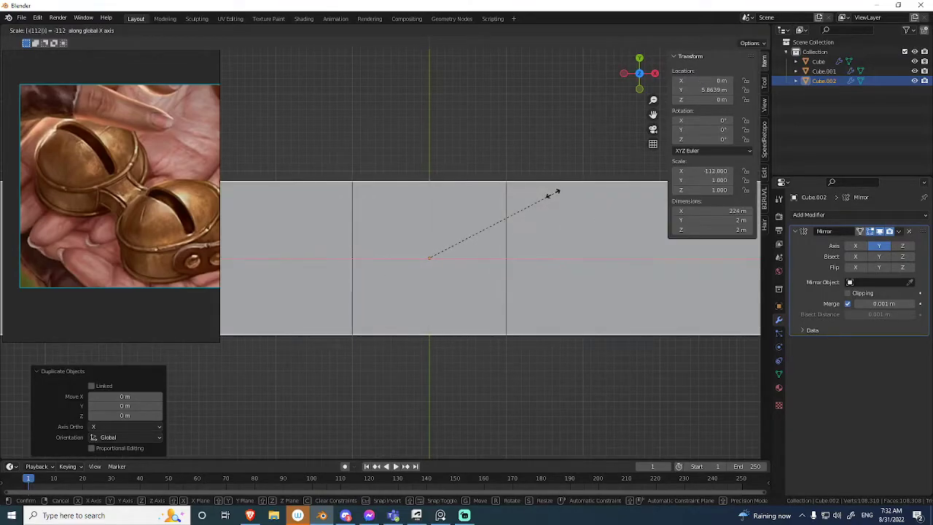
pyautogui.rightClick(551, 180)
pyautogui.moveTo(564, 207); pyautogui.dragTo(531, 230, button='middle')
pyautogui.press('s')
pyautogui.press('x')
pyautogui.press('Return')
pyautogui.press('Delete')
# Open the cube's mesh, select vertices through X-ray display, and try moving its outer top corner vertex.
pyautogui.click(474, 244)
pyautogui.scroll(1, 507, 252)
pyautogui.press('Tab')
pyautogui.hotkey('alt', 'z')
pyautogui.moveTo(546, 113); pyautogui.dragTo(448, 452)
pyautogui.hotkey('alt', 'z')
pyautogui.moveTo(607, 198); pyautogui.dragTo(549, 268)
pyautogui.press('g')
pyautogui.rightClick(571, 227)
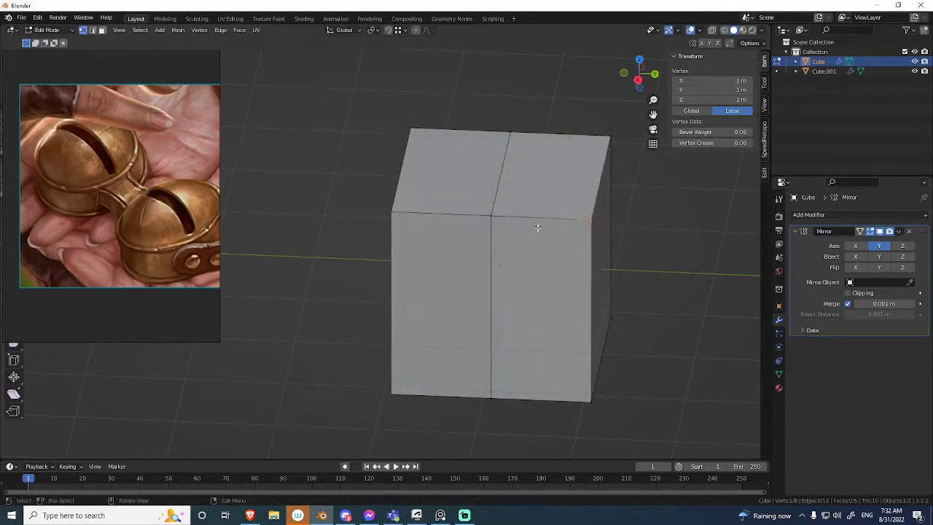
# Enable the X axis and X bisect in the cube's Mirror modifier alongside the Y axis.
pyautogui.moveTo(427, 252); pyautogui.dragTo(587, 250, button='middle')
pyautogui.press('Tab')
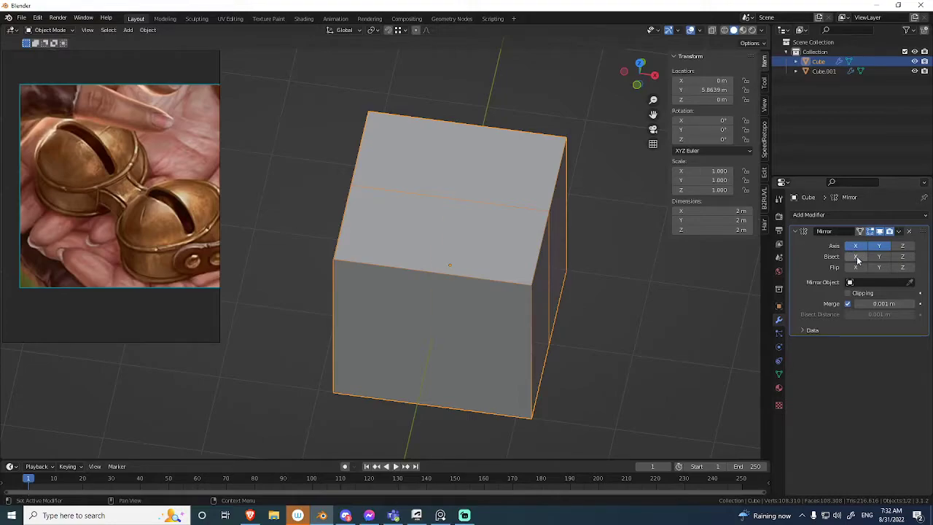
pyautogui.press('Tab')
pyautogui.moveTo(553, 145); pyautogui.dragTo(558, 148, button='middle')
pyautogui.press('Tab')
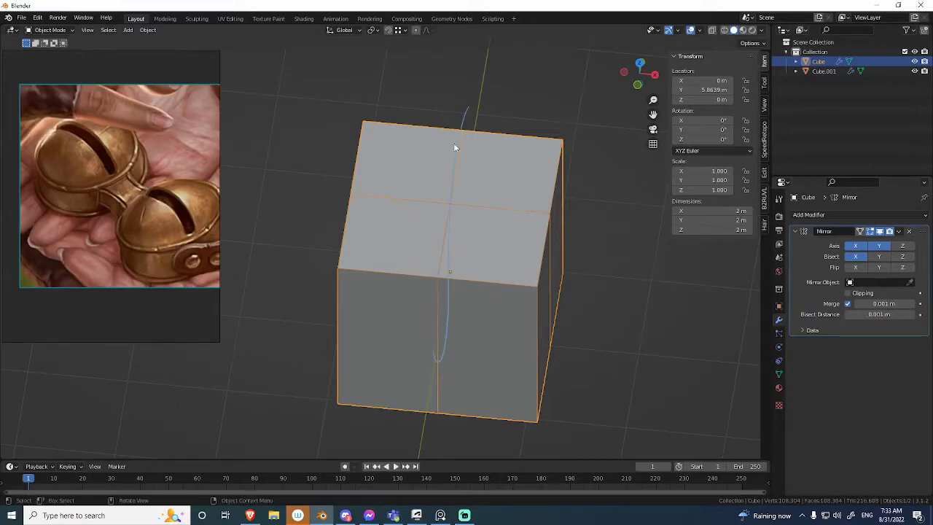
# Move the cube's top corner vertex inward to about X 0.67, Y 0.98, Z 1.02 m.
pyautogui.press('Tab')
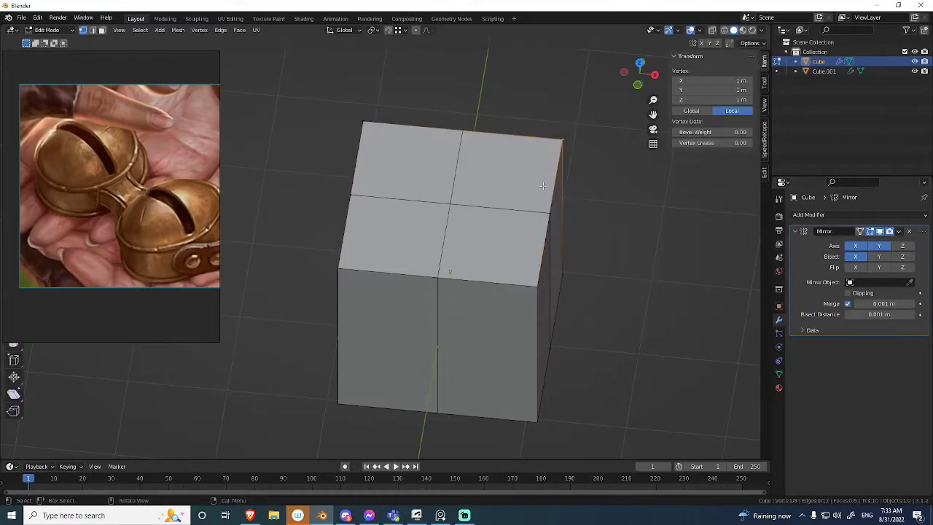
pyautogui.press('g')
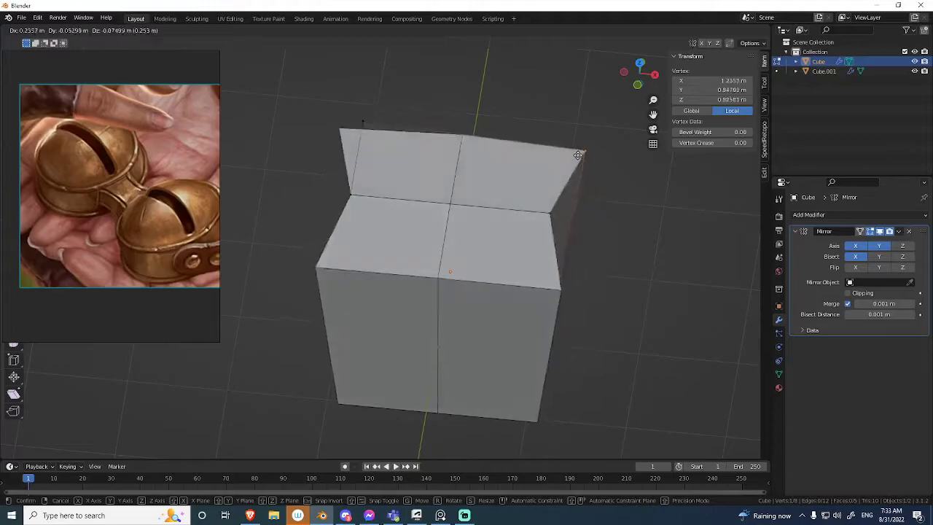
pyautogui.click(521, 143)
pyautogui.press('Tab')
pyautogui.moveTo(415, 163); pyautogui.dragTo(430, 185, button='middle')
pyautogui.press('Tab')
pyautogui.moveTo(549, 167); pyautogui.dragTo(564, 182, button='middle')
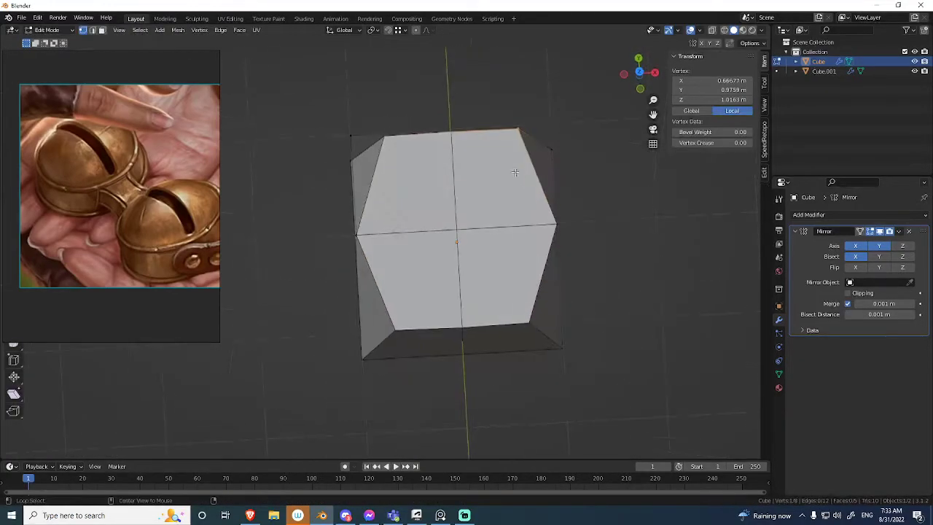
# Select vertices on the cube's far side in X-ray display to compare the source mesh with its bisected mirror.
pyautogui.hotkey('alt', 'z')
pyautogui.moveTo(503, 151); pyautogui.dragTo(494, 117, button='middle')
pyautogui.moveTo(548, 94); pyautogui.dragTo(411, 202)
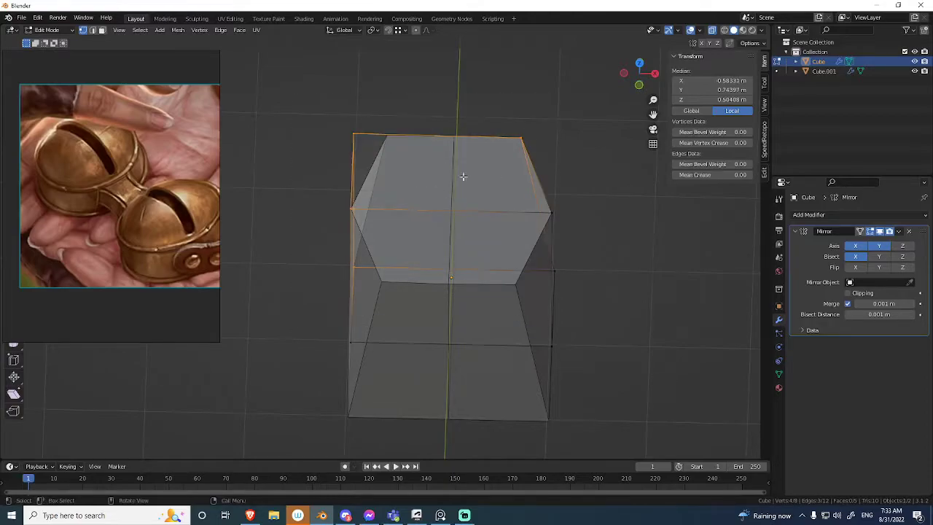
pyautogui.hotkey('alt', 'z')
pyautogui.hotkey('ctrl', 'Tab')
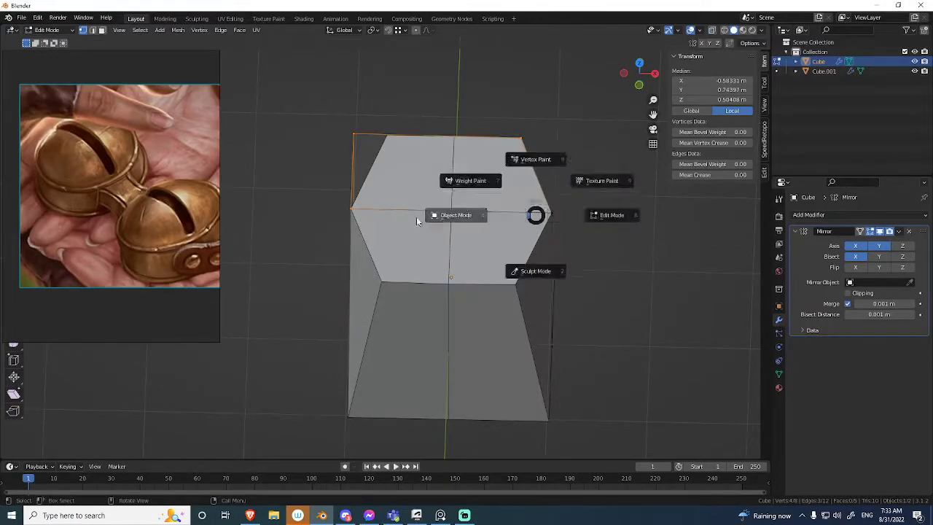
pyautogui.click(456, 221)
pyautogui.moveTo(457, 222); pyautogui.dragTo(443, 250, button='middle')
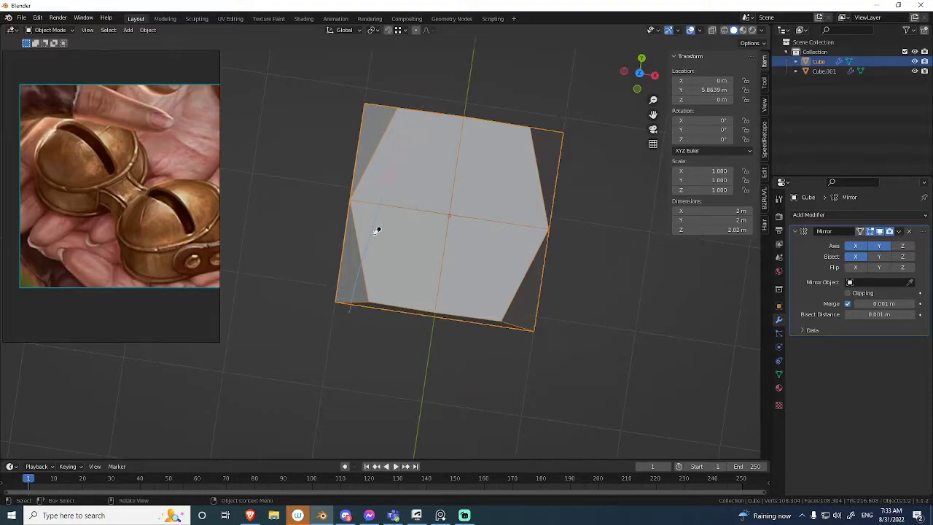
# Delete the test cube, leaving only the mirrored bells.
pyautogui.click(474, 202)
pyautogui.moveTo(473, 201); pyautogui.dragTo(416, 182, button='middle')
pyautogui.scroll(-5, 462, 214)
pyautogui.keyDown('shift'); pyautogui.moveTo(462, 214); pyautogui.dragTo(503, 110, button='middle'); pyautogui.keyUp('shift')
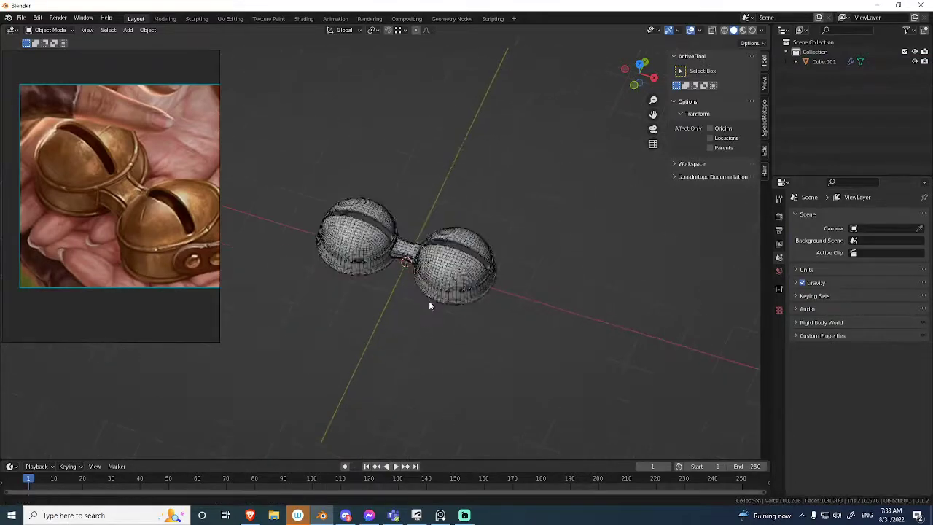
# Examine the smooth shape of both bells and the connector with the viewport overlays hidden.
pyautogui.scroll(7, 466, 277)
pyautogui.hotkey('shift', 'alt', 'z')
pyautogui.moveTo(473, 248); pyautogui.dragTo(518, 292, button='middle')
pyautogui.scroll(-3, 487, 200)
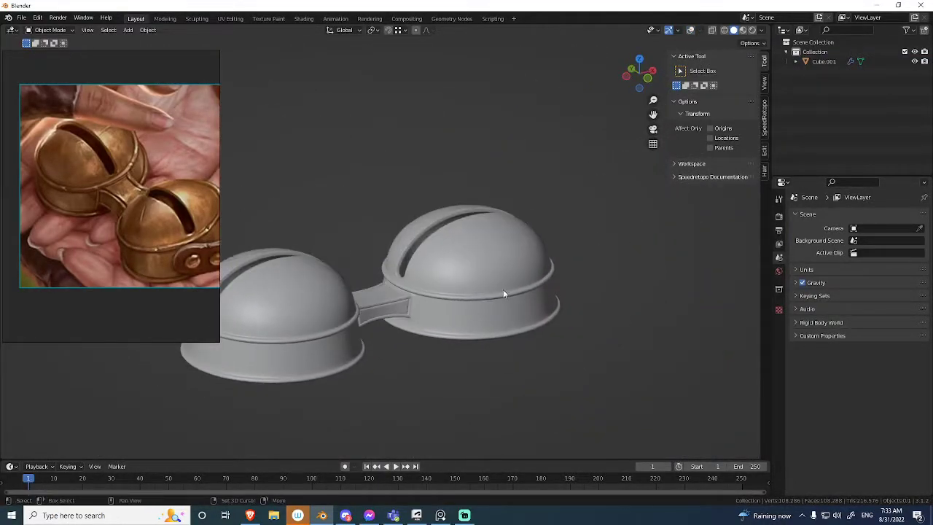
pyautogui.scroll(4, 516, 228)
pyautogui.scroll(3, 518, 229)
pyautogui.keyDown('shift'); pyautogui.moveTo(561, 252); pyautogui.dragTo(500, 223, button='middle'); pyautogui.keyUp('shift')
pyautogui.hotkey('shift', 'alt', 'z')
# Open the bell mesh in Edit Mode at the joint between the connector and the bell.
pyautogui.scroll(3, 502, 221)
pyautogui.click(524, 195)
pyautogui.press('Tab')
pyautogui.moveTo(515, 295); pyautogui.dragTo(502, 253, button='middle')
pyautogui.hotkey('ctrl', 'Tab')
pyautogui.click(480, 205)
pyautogui.hotkey('ctrl', 'Tab')
pyautogui.click(535, 190)
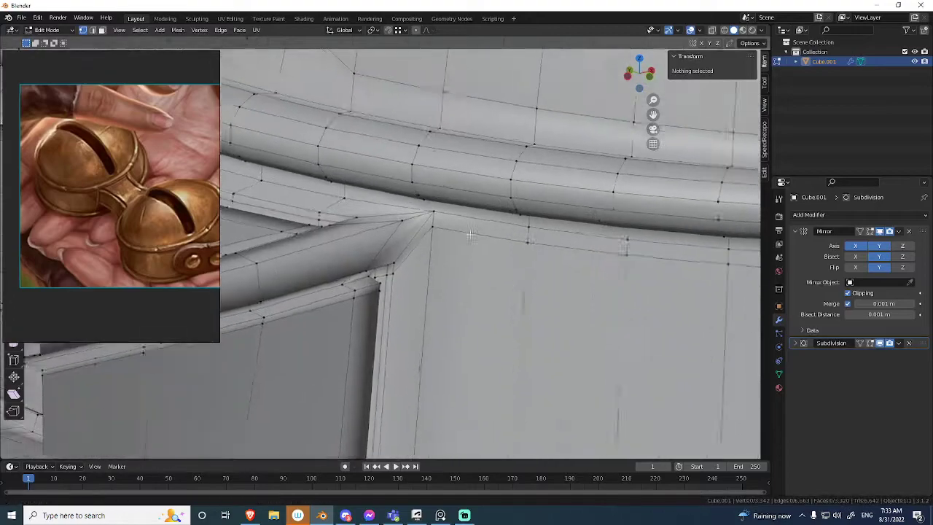
# Examine the edges meeting at the connector's upper corner vertex and the topology of the bell around it.
pyautogui.scroll(2, 484, 232)
pyautogui.click(460, 197)
pyautogui.moveTo(461, 195); pyautogui.dragTo(467, 223, button='middle')
pyautogui.scroll(-8, 467, 223)
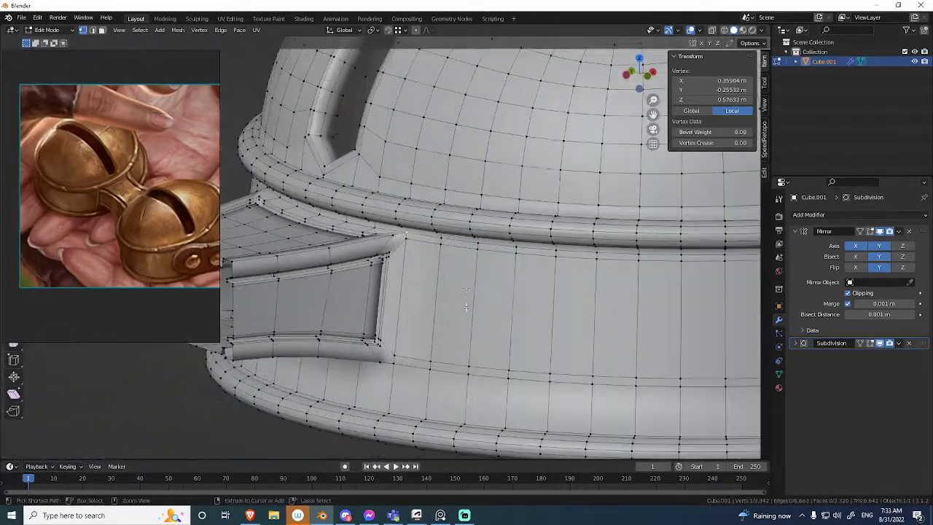
pyautogui.moveTo(464, 291); pyautogui.dragTo(461, 314, button='middle')
pyautogui.scroll(2, 455, 219)
pyautogui.moveTo(452, 212); pyautogui.dragTo(458, 295, button='middle')
pyautogui.scroll(-3, 451, 282)
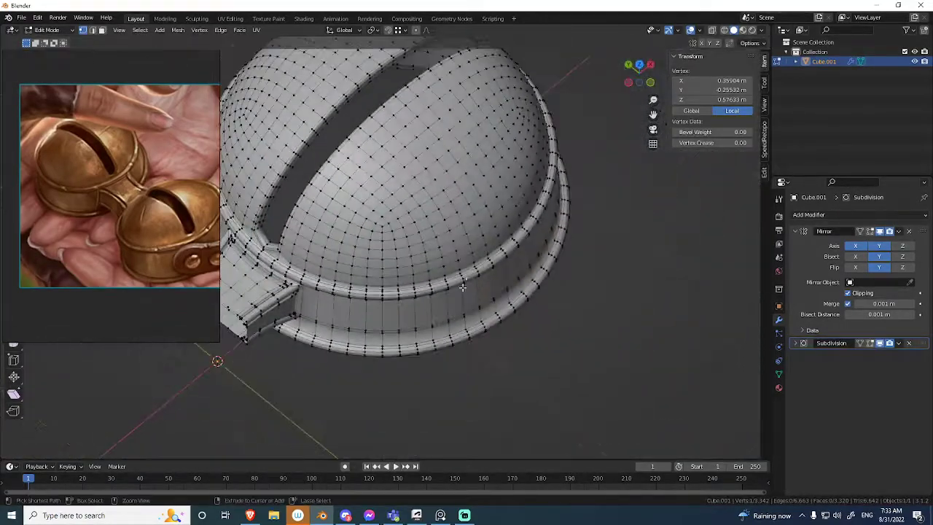
# Try merging two neighbouring vertices on the bell's dome into a six-edge pole, and undo the merge.
pyautogui.moveTo(488, 243); pyautogui.dragTo(443, 197, button='middle')
pyautogui.scroll(3, 474, 262)
pyautogui.keyDown('ctrl'); pyautogui.moveTo(443, 233); pyautogui.dragTo(467, 197, button='middle'); pyautogui.keyUp('ctrl')
pyautogui.keyDown('shift'); pyautogui.moveTo(534, 216); pyautogui.dragTo(461, 245, button='middle'); pyautogui.keyUp('shift')
pyautogui.keyDown('shift'); pyautogui.moveTo(474, 175); pyautogui.dragTo(411, 287, button='middle'); pyautogui.keyUp('shift')
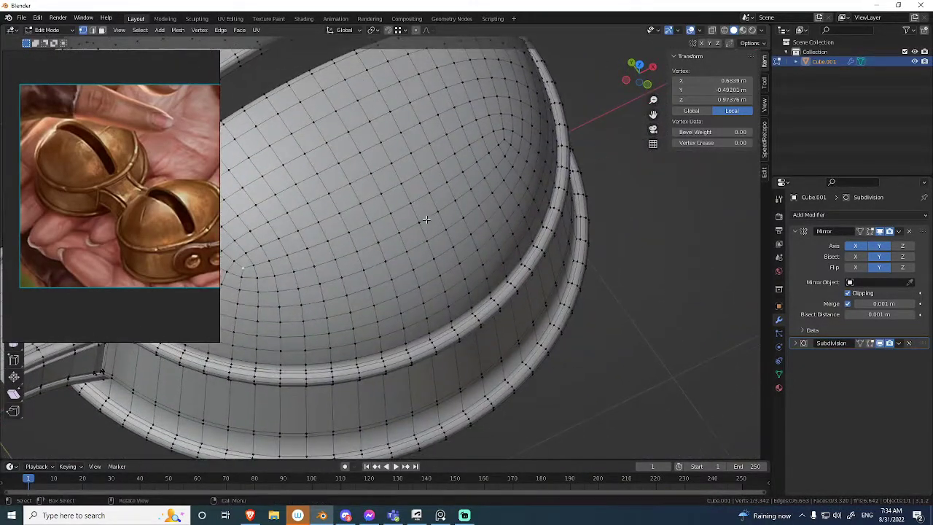
pyautogui.keyDown('ctrl'); pyautogui.moveTo(403, 252); pyautogui.dragTo(448, 207, button='middle'); pyautogui.keyUp('ctrl')
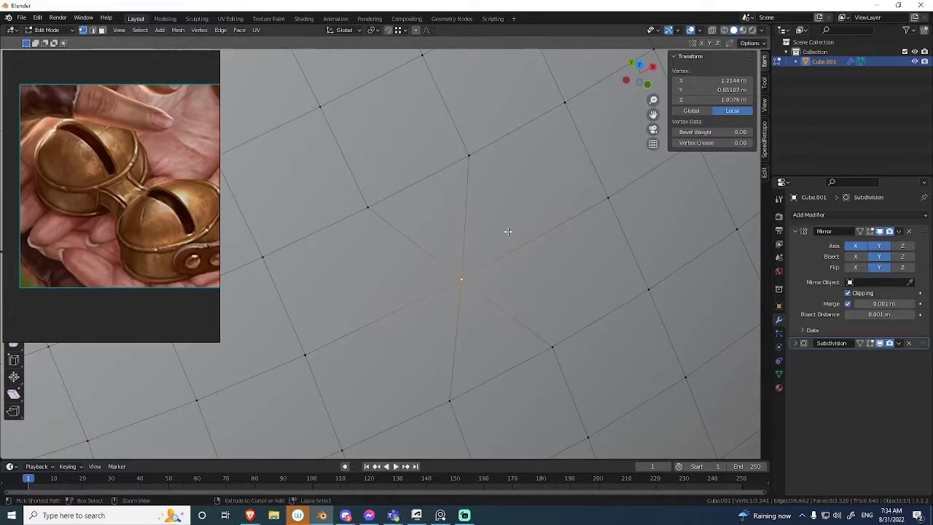
pyautogui.keyDown('ctrl'); pyautogui.moveTo(499, 249); pyautogui.dragTo(526, 342, button='middle'); pyautogui.keyUp('ctrl')
pyautogui.click(355, 410)
pyautogui.moveTo(354, 410); pyautogui.dragTo(448, 193, button='middle')
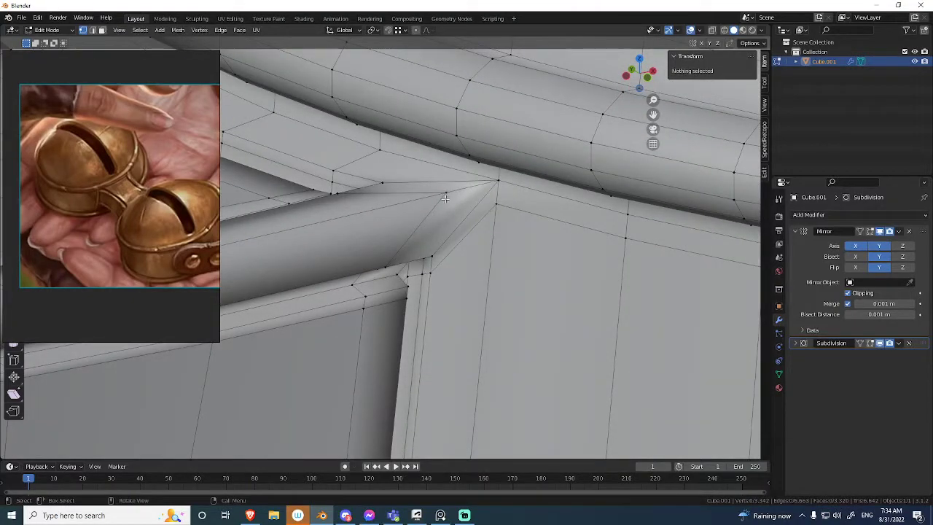
# Try a cut, a vertex merge and an edge dissolve at the connector's upper corner, and undo them.
pyautogui.moveTo(497, 214)
pyautogui.mouseDown(button='middle')
pyautogui.moveTo(503, 209)
pyautogui.moveTo(480, 198)
pyautogui.moveTo(499, 216)
pyautogui.moveTo(506, 208)
pyautogui.moveTo(490, 223)
pyautogui.mouseUp(button='middle')
pyautogui.press('m')
pyautogui.click(498, 208)
pyautogui.press('2')
pyautogui.hotkey('ctrl', 'x')
pyautogui.moveTo(437, 267)
pyautogui.mouseDown(button='middle')
pyautogui.moveTo(437, 257)
pyautogui.moveTo(444, 264)
pyautogui.mouseUp(button='middle')
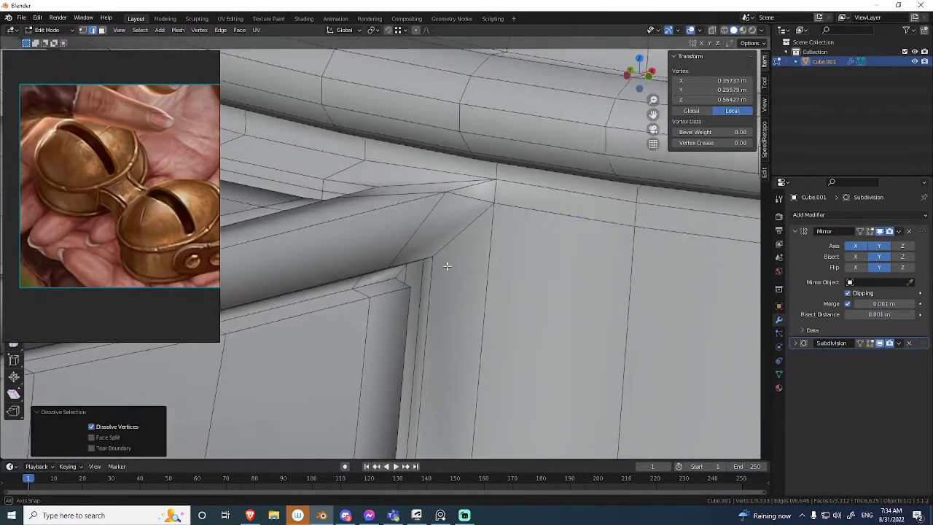
pyautogui.hotkey('ctrl', 'z')
pyautogui.hotkey('ctrl', 'z')
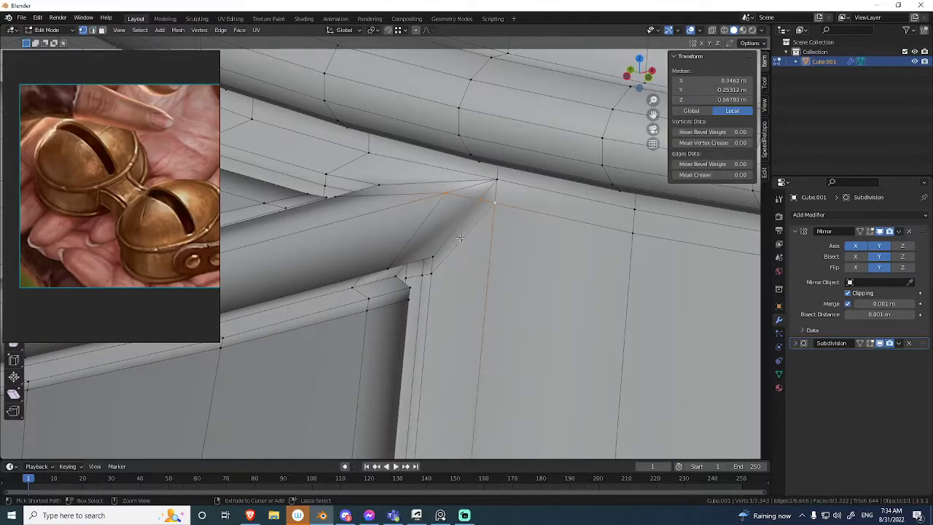
# Knife-cut a new edge line along the connector's upper side rim, from the bell's corner to the open end.
pyautogui.moveTo(488, 224); pyautogui.dragTo(589, 219, button='middle')
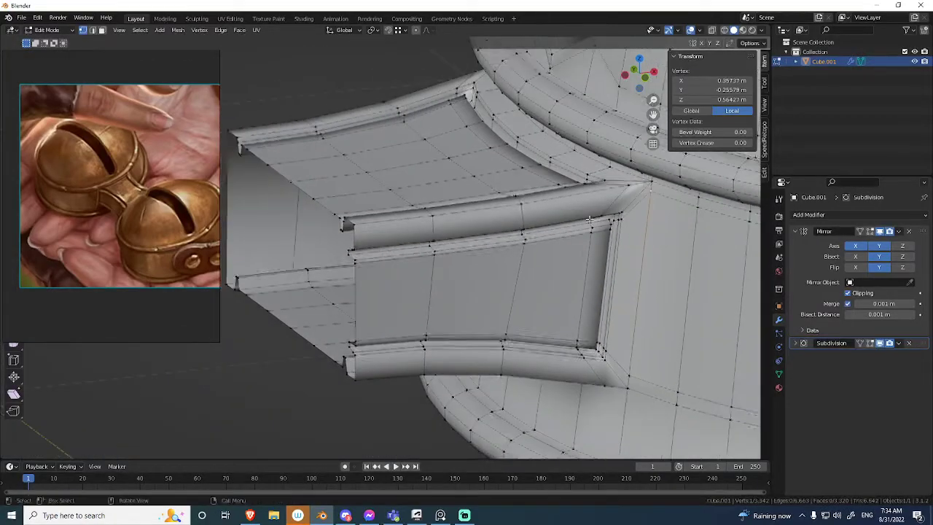
pyautogui.rightClick(622, 200)
pyautogui.keyDown('shift'); pyautogui.moveTo(659, 195); pyautogui.dragTo(638, 206, button='middle'); pyautogui.keyUp('shift')
pyautogui.scroll(1, 646, 207)
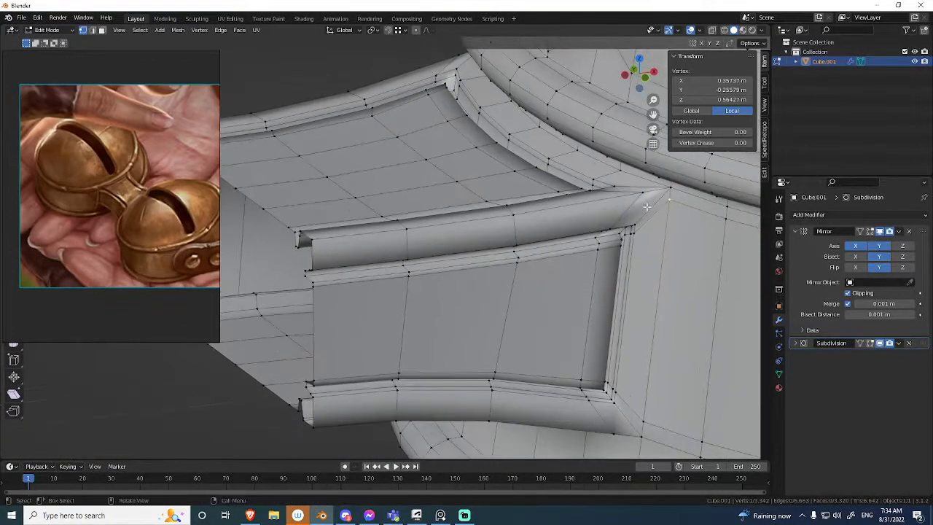
pyautogui.press('a')
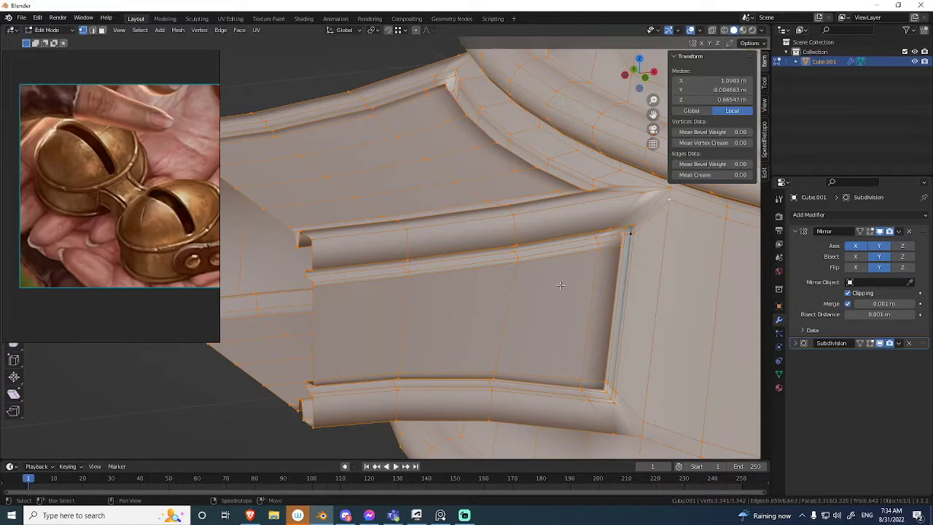
pyautogui.hotkey('alt', 'a')
pyautogui.press('k')
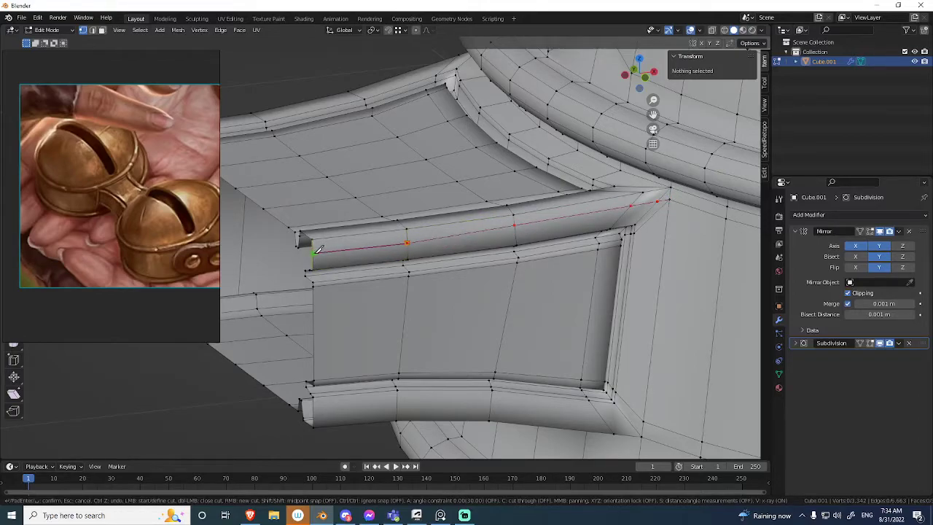
pyautogui.press('Return')
# Knife-cut a matching edge line along the connector's lower side rim, from the bell's corner to the open end.
pyautogui.keyDown('shift'); pyautogui.moveTo(608, 251); pyautogui.dragTo(646, 134, button='middle'); pyautogui.keyUp('shift')
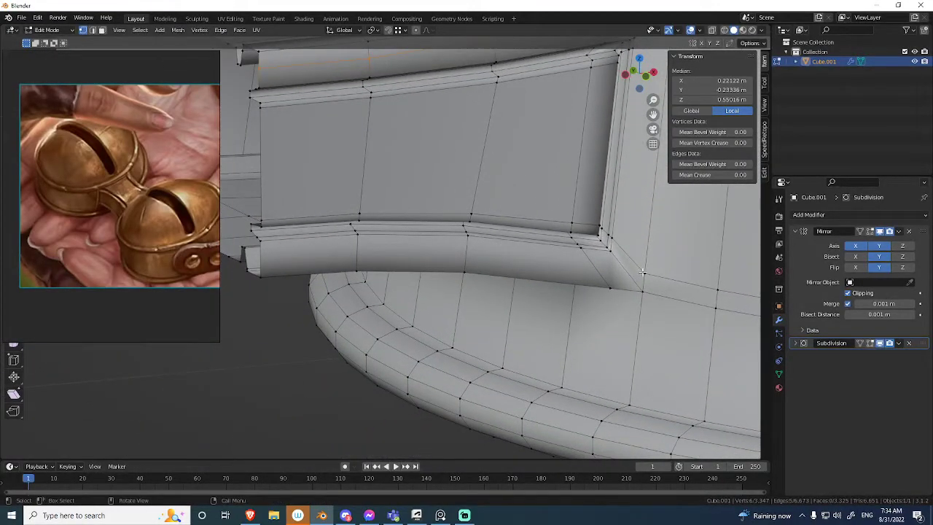
pyautogui.press('l')
pyautogui.click(605, 327)
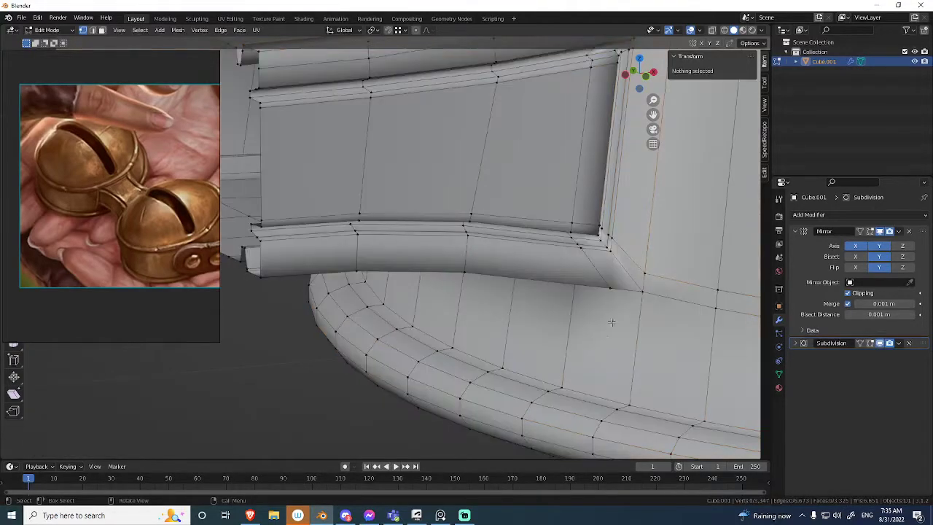
pyautogui.press('l')
pyautogui.click(642, 283)
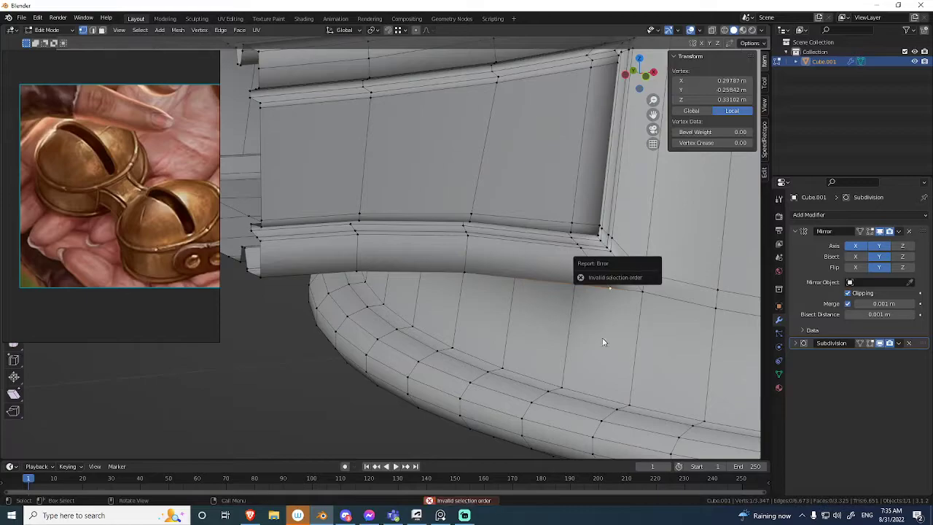
pyautogui.press('k')
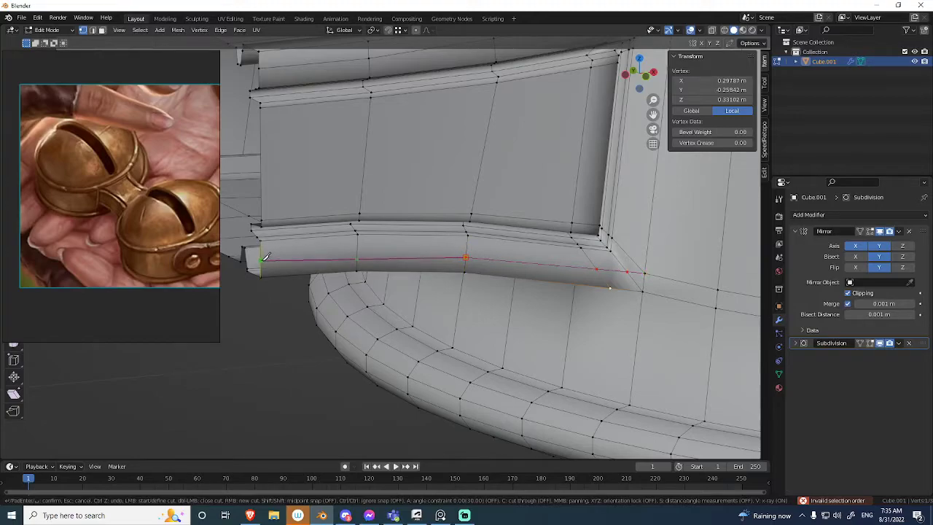
pyautogui.moveTo(412, 269); pyautogui.dragTo(534, 172, button='middle')
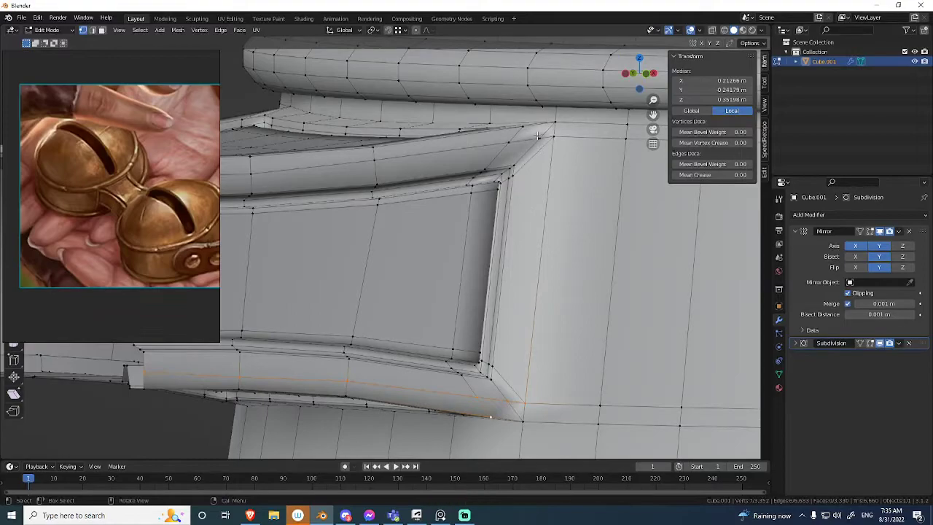
# Merge the ends of both rim cuts into the connector's corner vertices, and dissolve the redundant edges around the side panel.
pyautogui.keyDown('shift'); pyautogui.moveTo(542, 307); pyautogui.dragTo(534, 239, button='middle'); pyautogui.keyUp('shift')
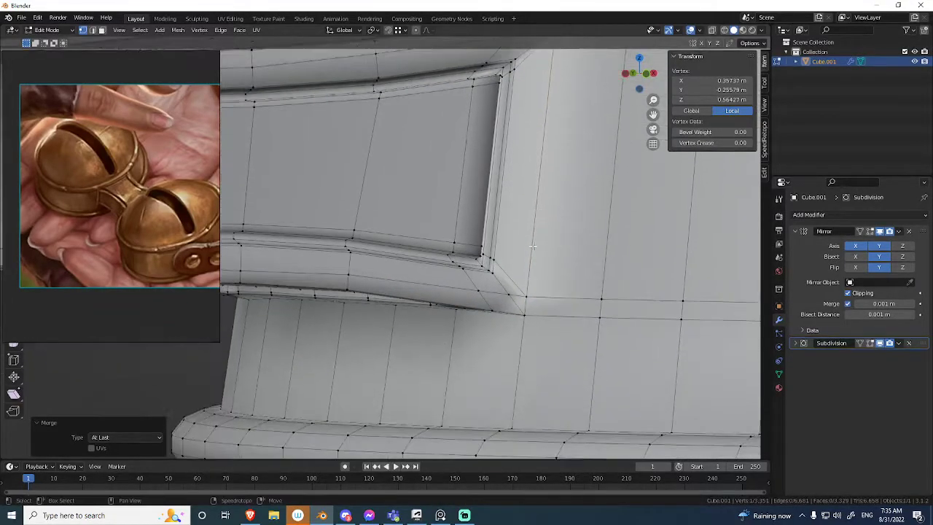
pyautogui.hotkey('alt', 'a')
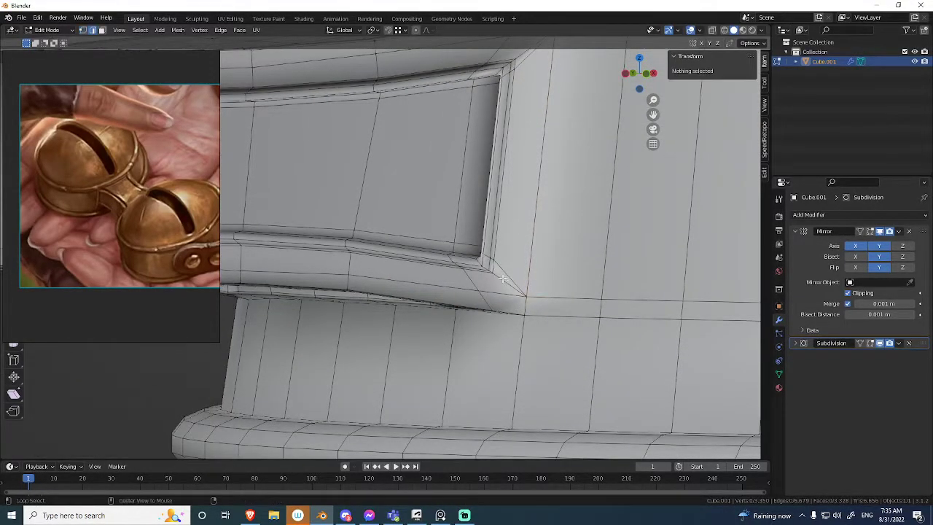
pyautogui.hotkey('ctrl', 'x')
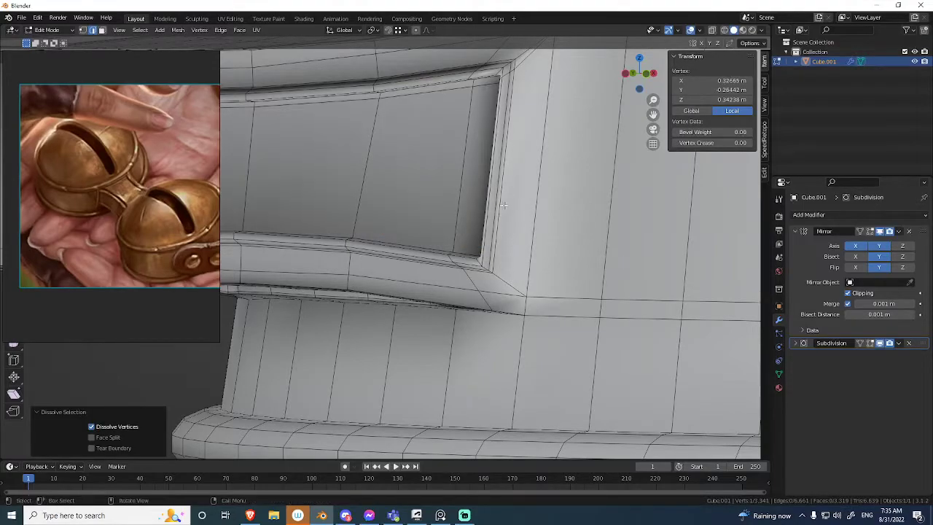
pyautogui.moveTo(504, 212); pyautogui.dragTo(543, 186, button='middle')
pyautogui.hotkey('ctrl', 'x')
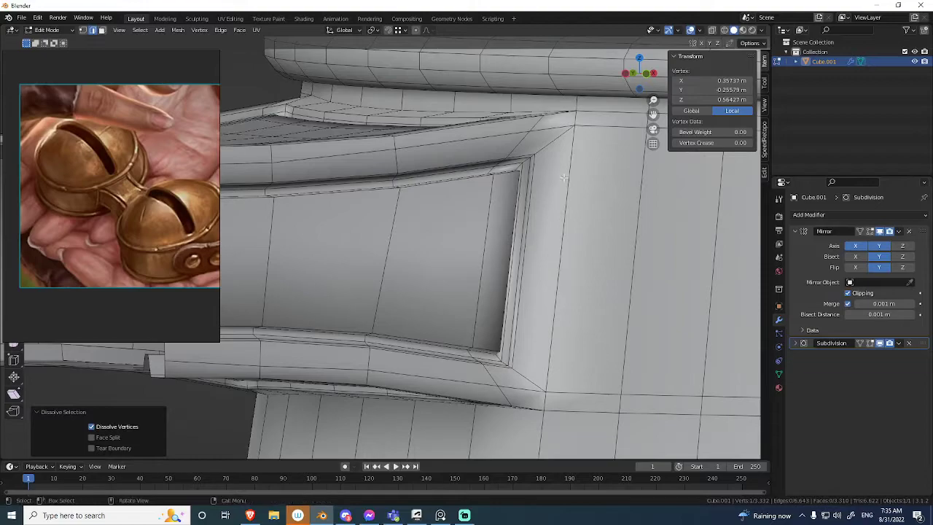
pyautogui.click(511, 186)
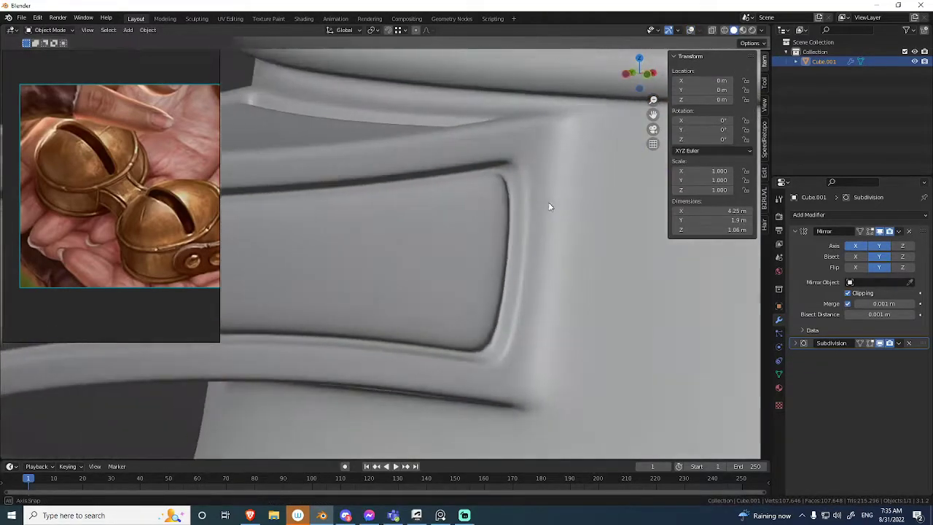
# Add a loop cut around the bell's wall through the connector's side panel and slide it toward the connector's upper rim.
pyautogui.click(620, 191)
pyautogui.moveTo(561, 177); pyautogui.dragTo(514, 265, button='middle')
pyautogui.keyDown('alt'); pyautogui.click(508, 211); pyautogui.keyUp('alt')
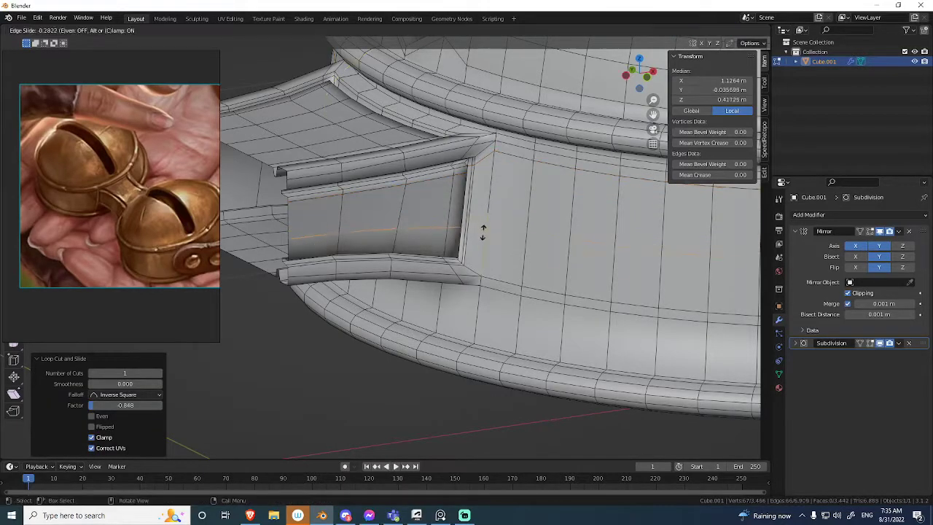
pyautogui.click(406, 333)
pyautogui.moveTo(411, 339); pyautogui.dragTo(450, 286, button='middle')
# Try an extra edge loop along the connector's upper side rim into the bell's corner, and undo it.
pyautogui.hotkey('shift', 'alt', 'z')
pyautogui.press('Tab')
pyautogui.scroll(4, 456, 273)
pyautogui.moveTo(476, 212); pyautogui.dragTo(487, 192, button='middle')
pyautogui.press('1')
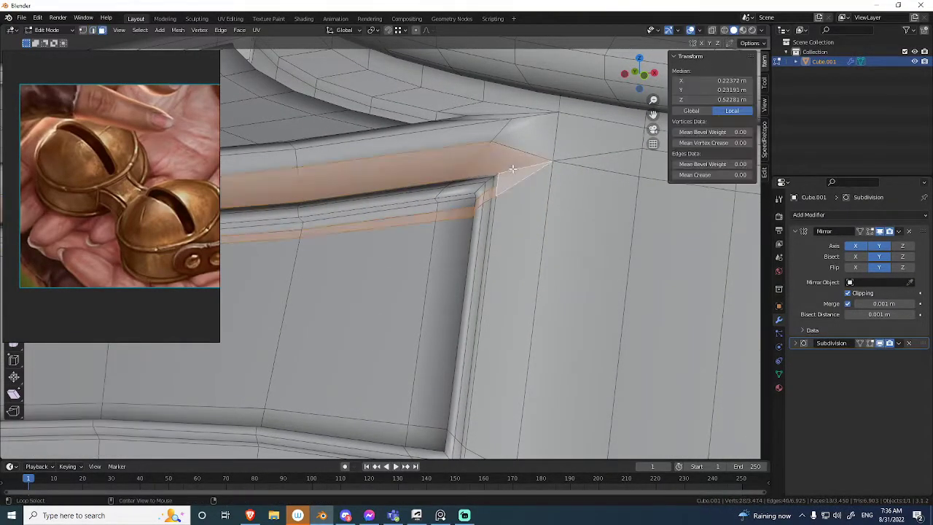
pyautogui.click(438, 209)
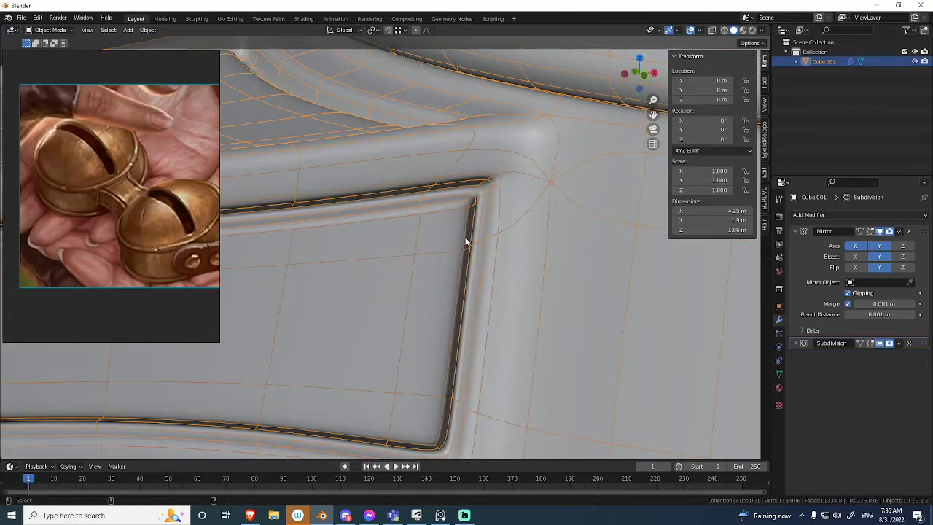
pyautogui.scroll(-3, 473, 211)
pyautogui.moveTo(475, 219); pyautogui.dragTo(500, 200, button='middle')
pyautogui.hotkey('ctrl', 'Tab')
pyautogui.click(495, 242)
pyautogui.hotkey('alt', 'a')
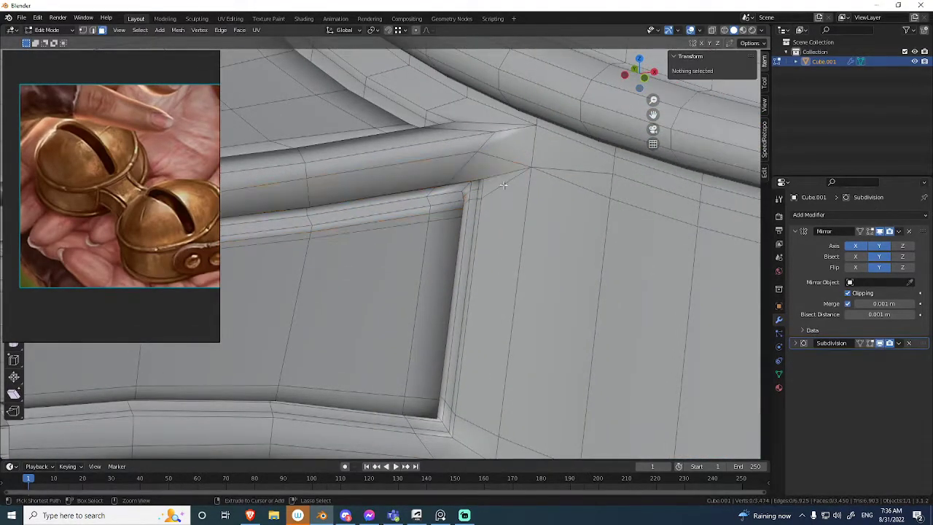
pyautogui.press('1')
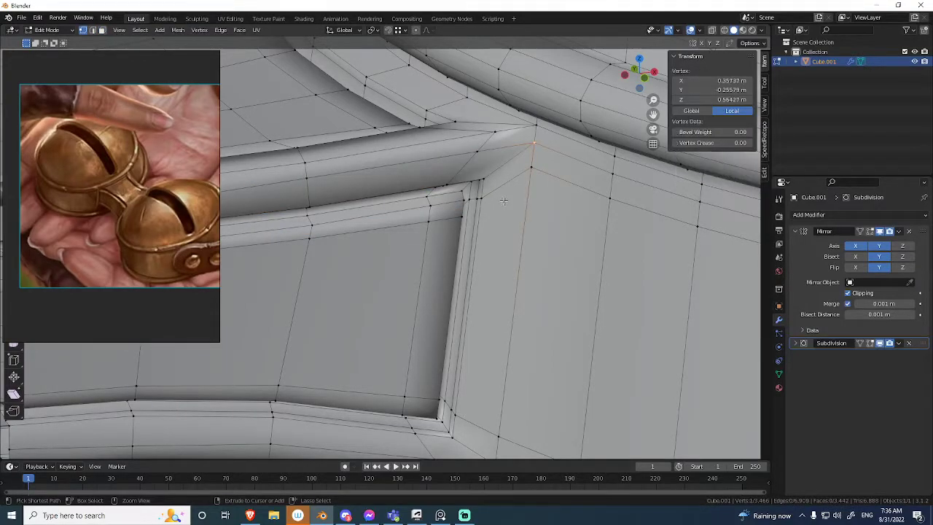
# Examine the smoothed bells and the connector joint from several angles, with and without the overlays, against the reference image.
pyautogui.click(430, 206)
pyautogui.scroll(-8, 451, 277)
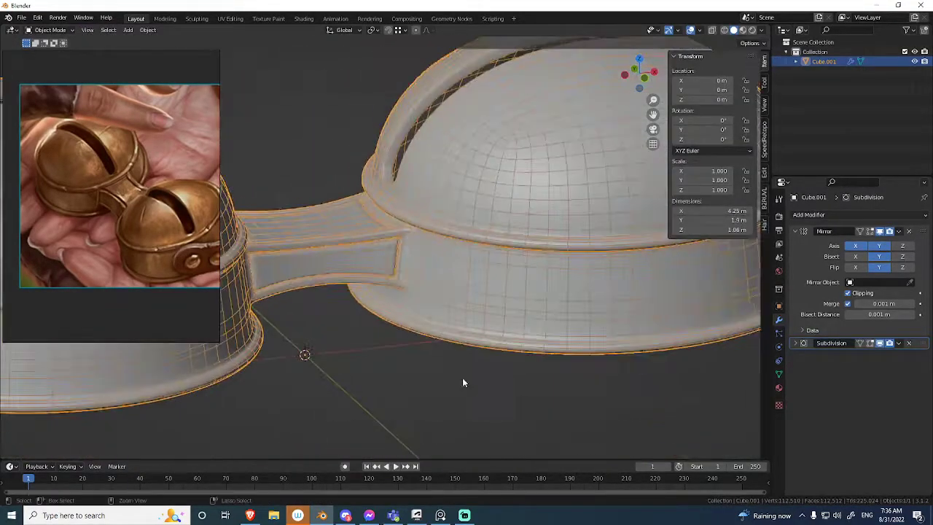
pyautogui.moveTo(522, 293); pyautogui.dragTo(419, 268, button='middle')
pyautogui.scroll(2, 172, 196)
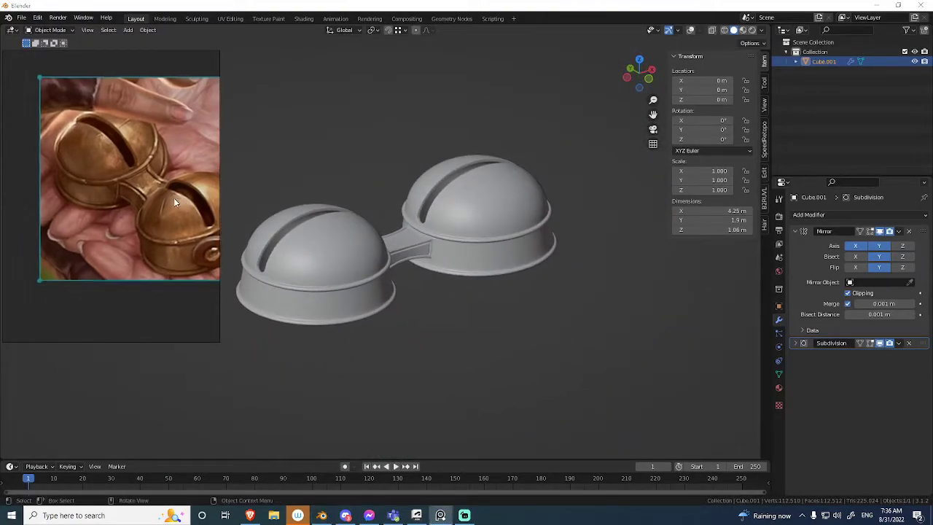
pyautogui.moveTo(362, 290); pyautogui.dragTo(446, 284, button='middle')
pyautogui.scroll(3, 426, 279)
pyautogui.hotkey('alt', 'shift', 'z')
pyautogui.scroll(3, 409, 270)
pyautogui.click(391, 279)
pyautogui.scroll(4, 464, 229)
# Subdivide the column of bell wall faces directly beside the connector's corners.
pyautogui.press('Tab')
pyautogui.hotkey('alt', 'a')
pyautogui.moveTo(464, 242); pyautogui.dragTo(468, 190, button='middle')
pyautogui.click(475, 148)
pyautogui.press('3')
pyautogui.click(478, 151)
pyautogui.keyDown('ctrl'); pyautogui.click(470, 252); pyautogui.keyUp('ctrl')
pyautogui.hotkey('ctrl', 'z')
pyautogui.keyDown('ctrl'); pyautogui.click(464, 259); pyautogui.keyUp('ctrl')
pyautogui.moveTo(464, 259); pyautogui.dragTo(470, 162, button='middle')
pyautogui.moveTo(118, 183); pyautogui.dragTo(142, 203, button='middle')
pyautogui.scroll(4, 168, 154)
pyautogui.moveTo(309, 188); pyautogui.dragTo(466, 138, button='middle')
pyautogui.rightClick(479, 125)
pyautogui.click(472, 93)
# Dissolve the surplus edges from the subdivision, keeping one vertical edge line on the bell wall beside the connector.
pyautogui.press('3')
pyautogui.click(472, 108)
pyautogui.moveTo(464, 331); pyautogui.dragTo(461, 344, button='middle')
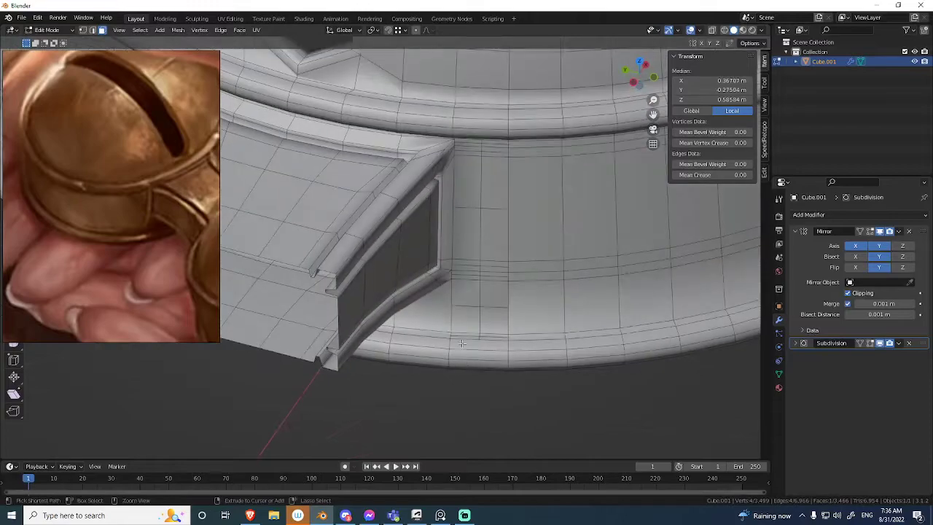
pyautogui.hotkey('ctrl', 'x')
pyautogui.moveTo(471, 213); pyautogui.dragTo(455, 189, button='middle')
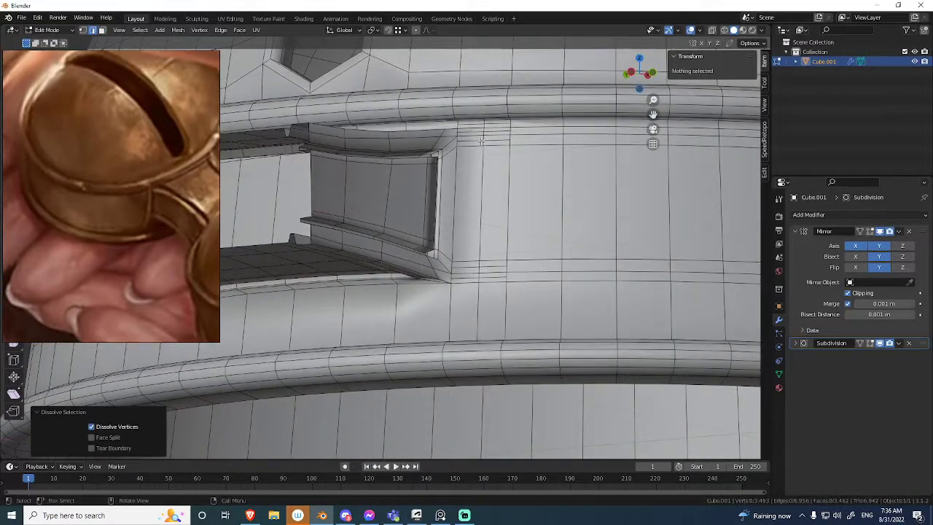
pyautogui.keyDown('alt'); pyautogui.click(468, 131); pyautogui.keyUp('alt')
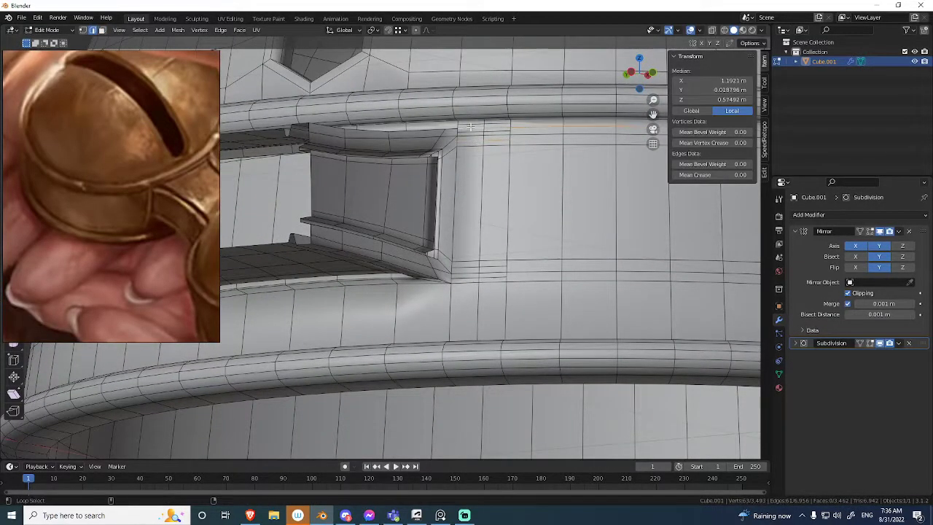
pyautogui.moveTo(473, 130)
pyautogui.keyDown('shift'); pyautogui.mouseDown(button='middle')
pyautogui.moveTo(442, 222)
pyautogui.moveTo(475, 211)
pyautogui.moveTo(502, 219)
pyautogui.moveTo(461, 249)
pyautogui.moveTo(449, 308)
pyautogui.moveTo(486, 274)
pyautogui.moveTo(456, 240)
pyautogui.moveTo(460, 123)
pyautogui.mouseUp(button='middle'); pyautogui.keyUp('shift')
pyautogui.keyDown('alt'); pyautogui.click(511, 211); pyautogui.keyUp('alt')
pyautogui.hotkey('ctrl', 'x')
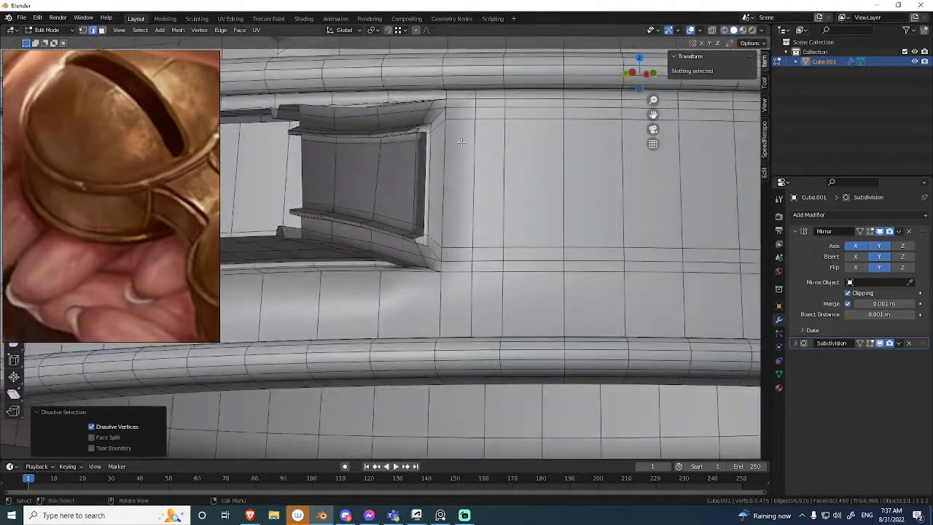
# Select the narrow column of bell wall faces beside the connector and try to inset it.
pyautogui.press('3')
pyautogui.click(461, 142)
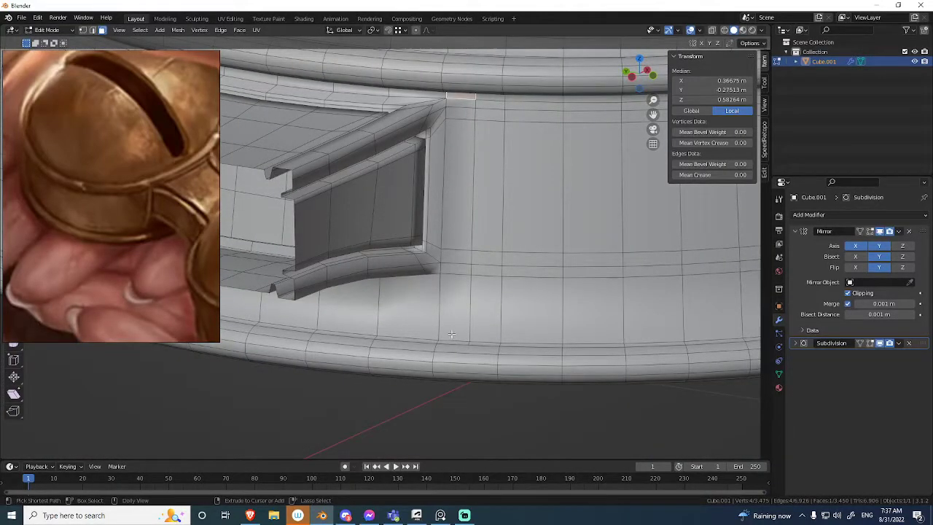
pyautogui.scroll(5, 453, 292)
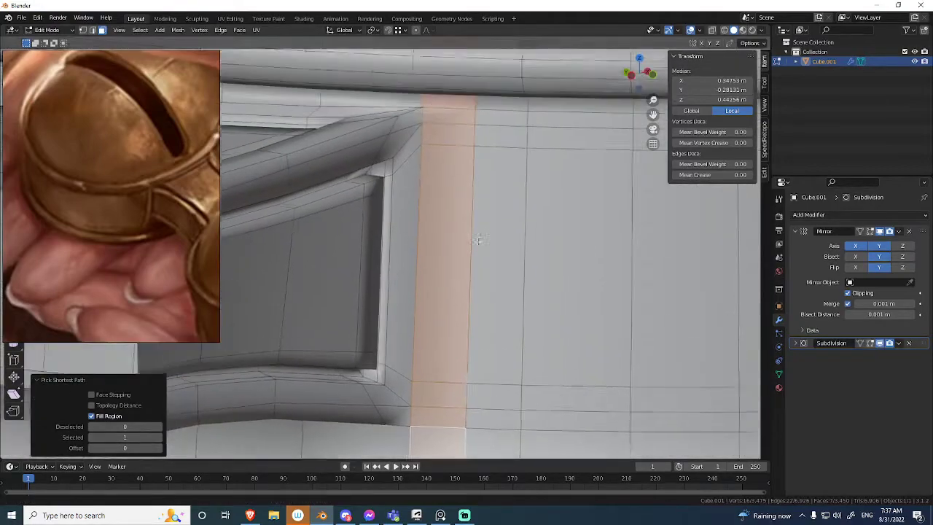
pyautogui.moveTo(478, 240); pyautogui.dragTo(515, 135, button='middle')
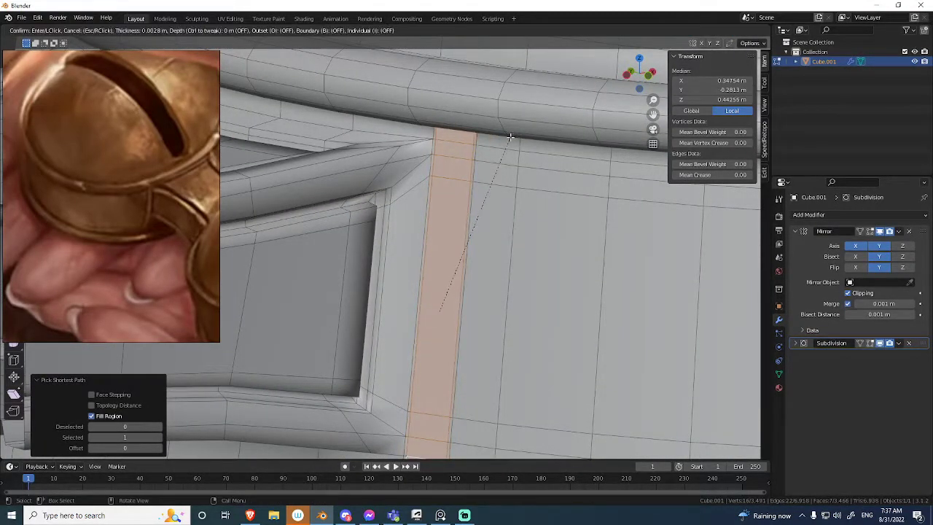
pyautogui.press('Escape')
# Extrude the narrow face column into a raised strip, shift it along the Y axis and remove its end faces.
pyautogui.moveTo(511, 135); pyautogui.dragTo(466, 138, button='middle')
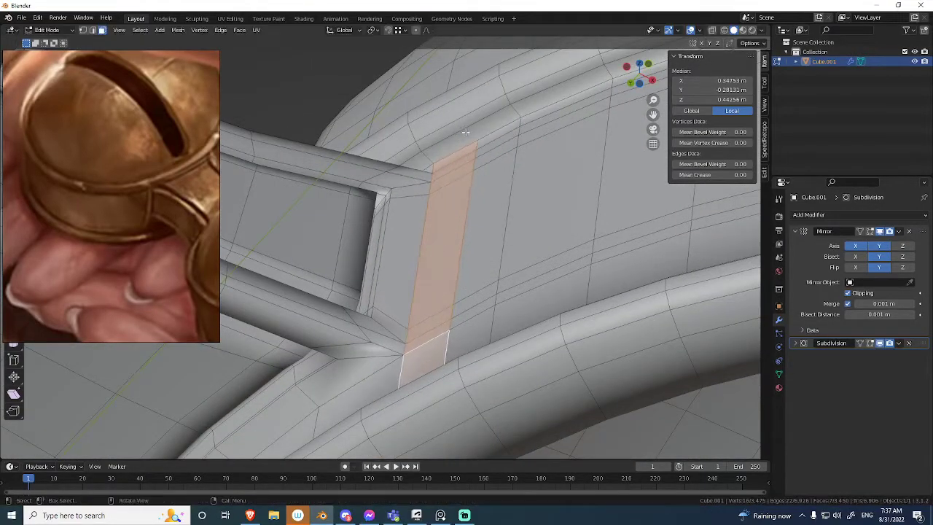
pyautogui.click(450, 115)
pyautogui.moveTo(450, 115); pyautogui.dragTo(468, 172, button='middle')
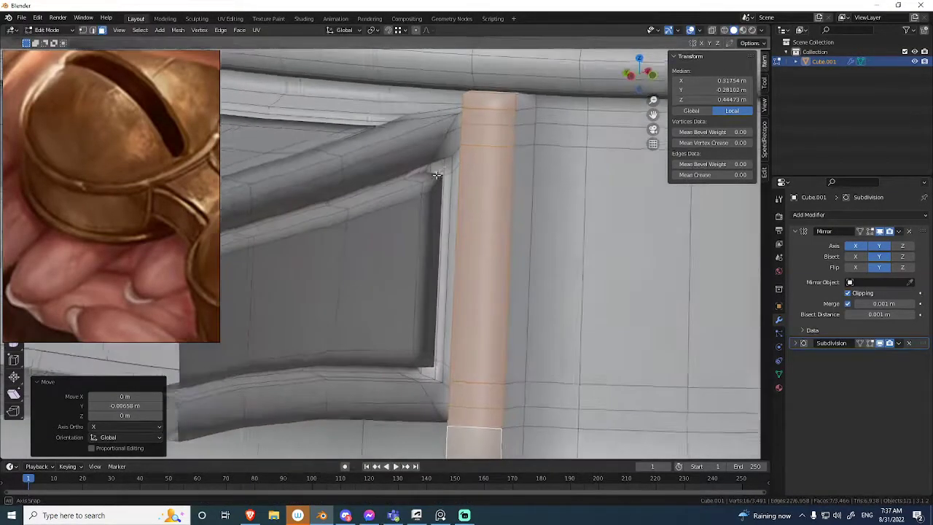
pyautogui.moveTo(436, 175); pyautogui.dragTo(461, 155, button='middle')
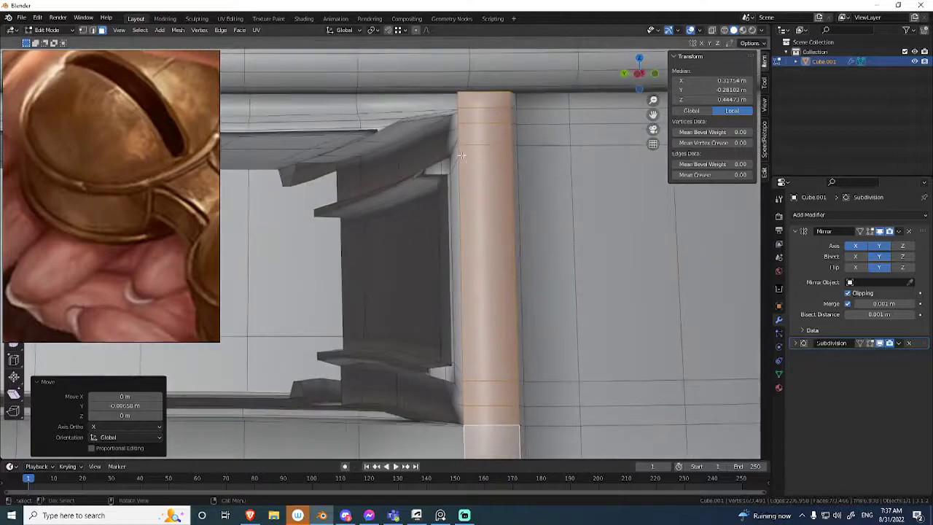
pyautogui.moveTo(453, 124); pyautogui.dragTo(437, 282, button='middle')
pyautogui.click(446, 248)
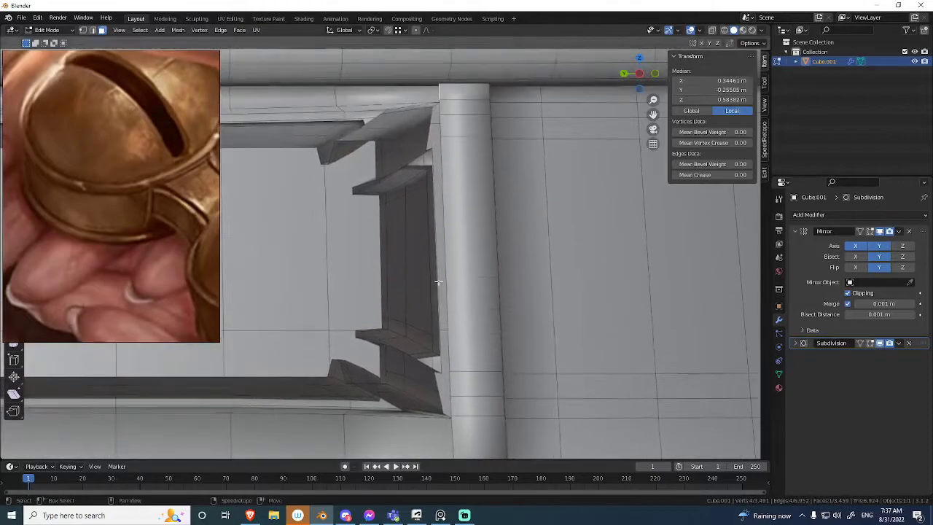
# Try merging the raised strip's vertices with the connector's upper corner, and undo the merges and the strip's extrusion.
pyautogui.moveTo(415, 169); pyautogui.dragTo(501, 184, button='middle')
pyautogui.click(495, 180)
pyautogui.press('m')
pyautogui.click(476, 170)
pyautogui.moveTo(583, 201); pyautogui.dragTo(512, 172, button='middle')
pyautogui.moveTo(513, 215); pyautogui.dragTo(540, 241, button='middle')
pyautogui.hotkey('ctrl', 'z')
pyautogui.moveTo(514, 191); pyautogui.dragTo(549, 234, button='middle')
pyautogui.hotkey('ctrl', 'z')
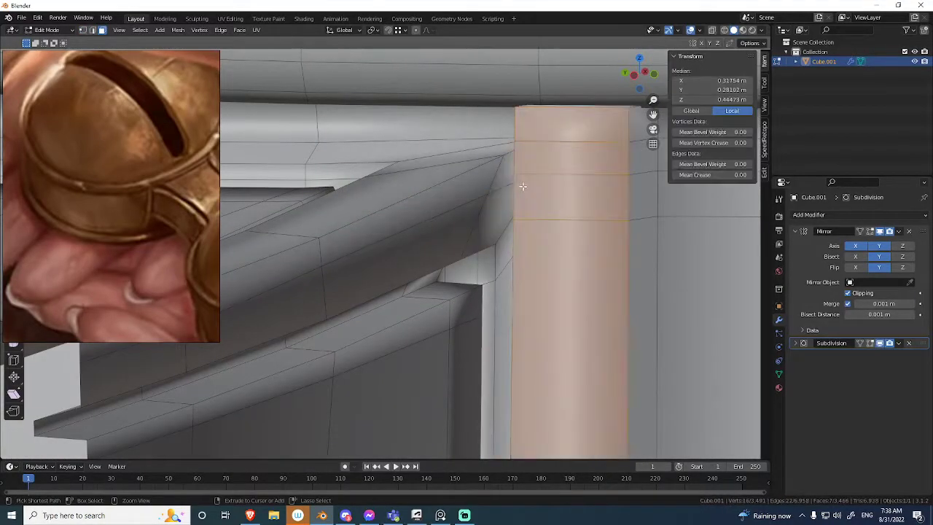
pyautogui.hotkey('ctrl', 'z')
# Examine the smoothed shading where the connector's side panel meets the bell wall.
pyautogui.keyDown('ctrl'); pyautogui.moveTo(523, 163); pyautogui.dragTo(526, 280, button='middle'); pyautogui.keyUp('ctrl')
pyautogui.keyDown('ctrl'); pyautogui.moveTo(467, 180); pyautogui.dragTo(458, 265, button='middle'); pyautogui.keyUp('ctrl')
pyautogui.hotkey('shift', 'alt', 'z')
pyautogui.hotkey('shift', 'alt', 'z')
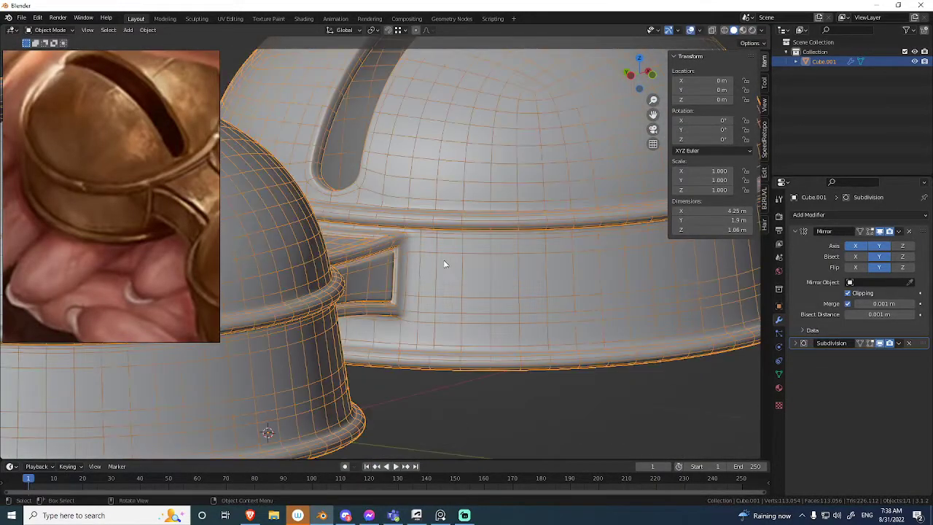
pyautogui.press('Tab')
# Slide the vertical edge line on the bell wall toward the connector's corners by a factor of 0.649.
pyautogui.press('Tab')
pyautogui.keyDown('ctrl'); pyautogui.moveTo(458, 301); pyautogui.dragTo(435, 249, button='middle'); pyautogui.keyUp('ctrl')
pyautogui.press('Tab')
pyautogui.press('2')
pyautogui.keyDown('alt'); pyautogui.click(424, 253); pyautogui.keyUp('alt')
pyautogui.press('g')
pyautogui.press('g')
pyautogui.click(412, 247)
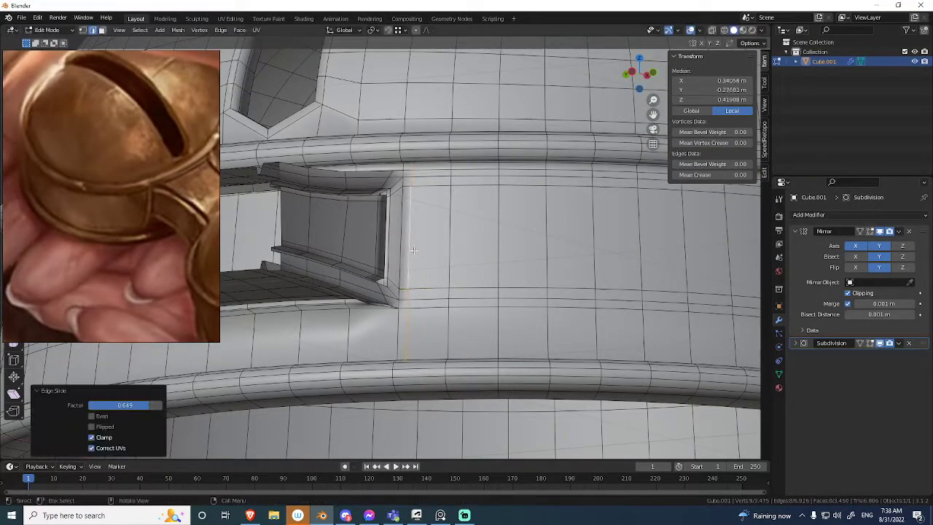
# Check the smoothed connector corners with the overlays hidden, and reopen the bell mesh for editing.
pyautogui.click(372, 247)
pyautogui.hotkey('shift', 'alt', 'z')
pyautogui.moveTo(410, 240); pyautogui.dragTo(443, 222, button='middle')
pyautogui.scroll(-5, 409, 243)
pyautogui.hotkey('shift', 'alt', 'z')
pyautogui.scroll(6, 423, 294)
pyautogui.keyDown('shift'); pyautogui.moveTo(423, 294); pyautogui.dragTo(403, 312, button='middle'); pyautogui.keyUp('shift')
pyautogui.press('Tab')
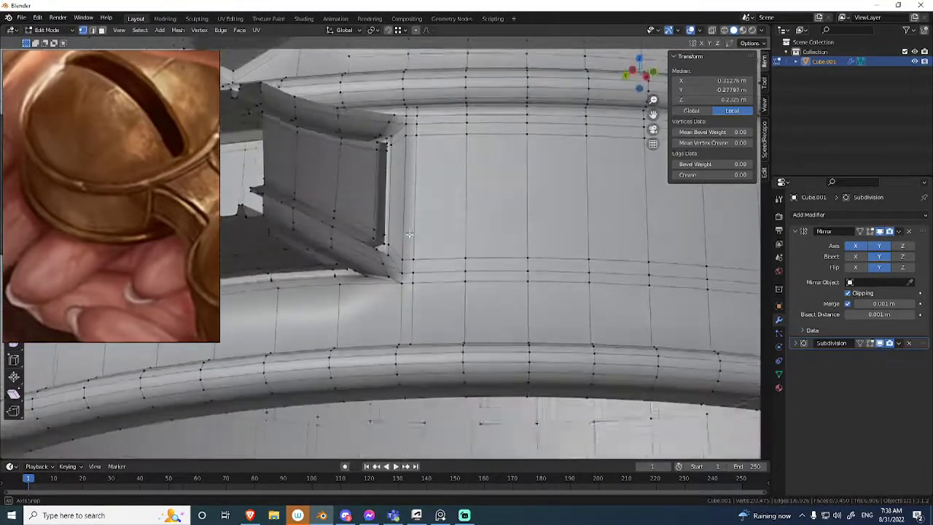
# Add a horizontal loop cut around the bell's lower wall and slide it up just below the connector's lower corner.
pyautogui.moveTo(405, 237); pyautogui.dragTo(413, 310, button='middle')
pyautogui.hotkey('ctrl', 'r')
pyautogui.click(414, 309)
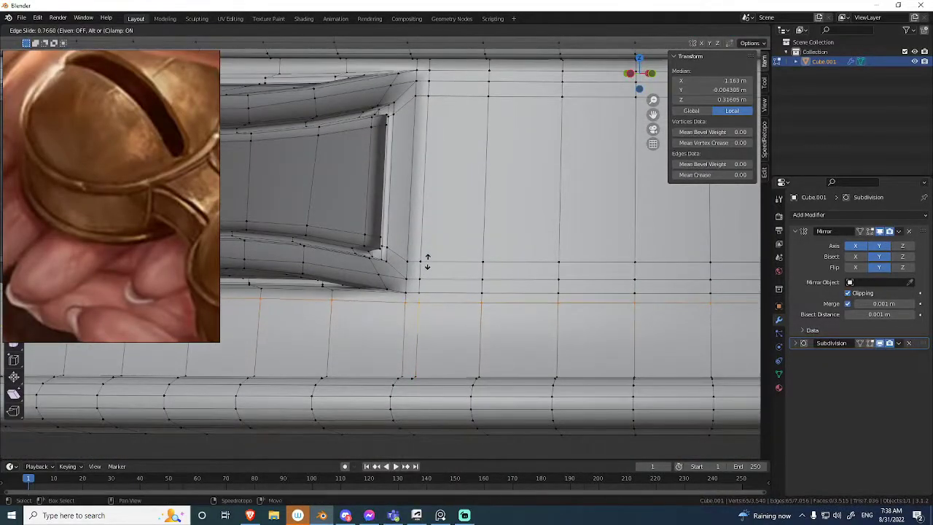
pyautogui.click(427, 264)
# Connect the bell wall vertices at the connector's upper corner and merge the redundant pair.
pyautogui.moveTo(427, 264); pyautogui.dragTo(436, 172, button='middle')
pyautogui.click(434, 173)
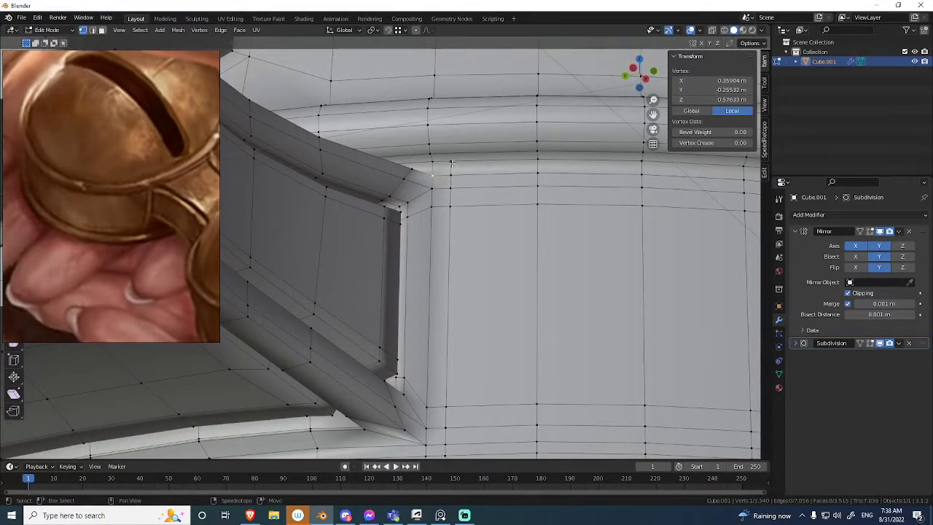
pyautogui.moveTo(449, 174); pyautogui.dragTo(450, 158, button='middle')
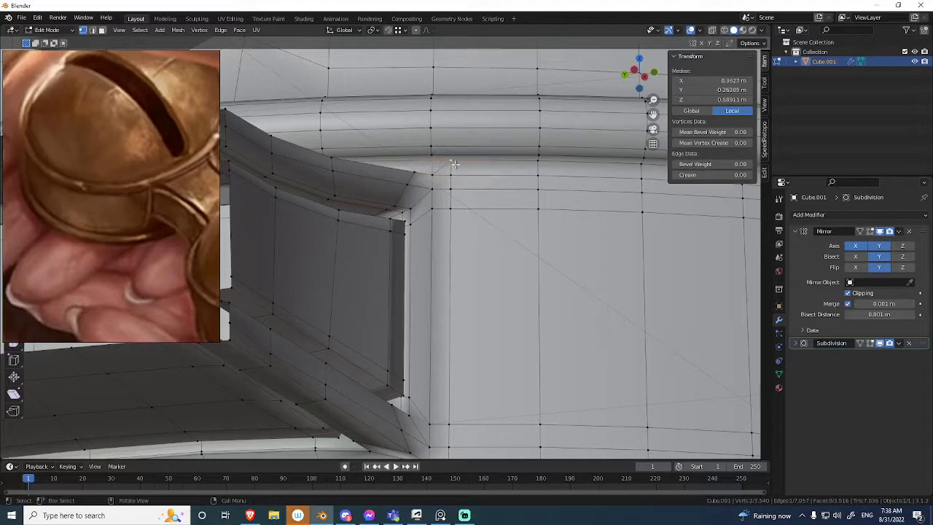
pyautogui.press('m')
pyautogui.click(455, 173)
# Merge the matching vertices at the connector's lower corner and dissolve the redundant edge loops around the bell wall.
pyautogui.moveTo(452, 158); pyautogui.dragTo(426, 299, button='middle')
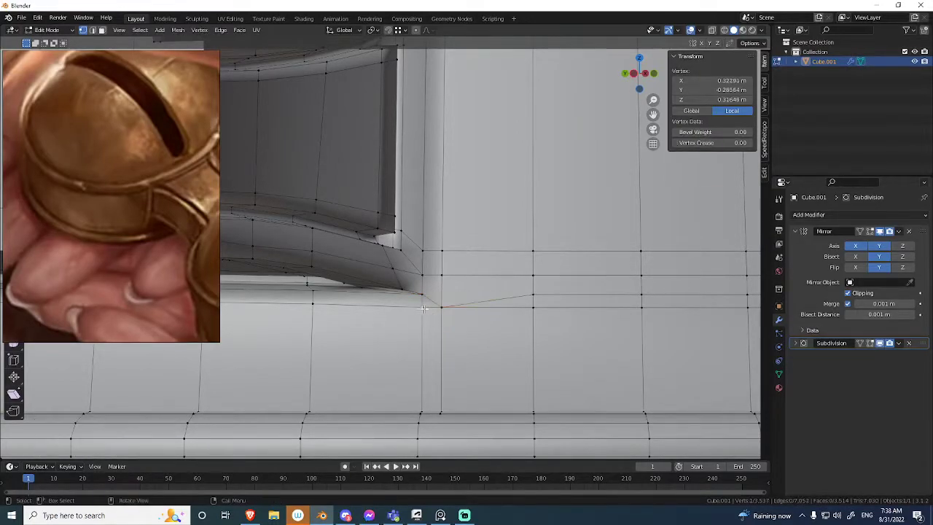
pyautogui.keyDown('alt'); pyautogui.click(466, 302); pyautogui.keyUp('alt')
pyautogui.moveTo(466, 300); pyautogui.dragTo(437, 298, button='middle')
pyautogui.moveTo(443, 218); pyautogui.dragTo(388, 151, button='middle')
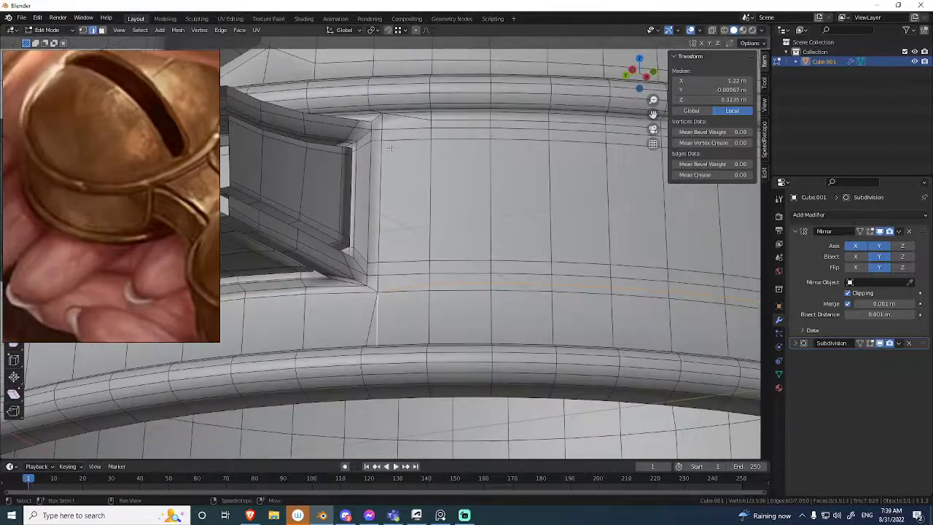
pyautogui.hotkey('ctrl', 'x')
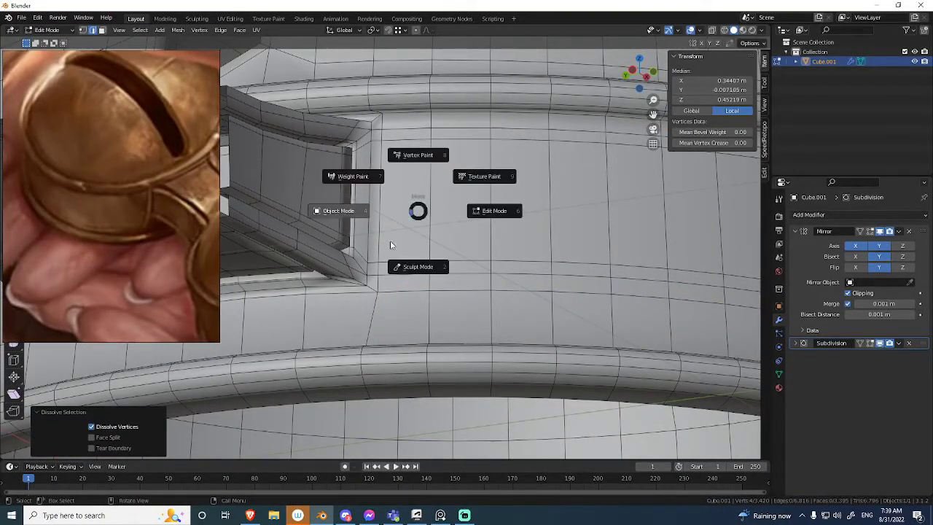
# Inspect the smoothed bells and the reworked connector corners from several angles, with and without the overlays.
pyautogui.click(389, 239)
pyautogui.hotkey('alt', 'shift', 'z')
pyautogui.moveTo(389, 271)
pyautogui.mouseDown(button='middle')
pyautogui.moveTo(369, 260)
pyautogui.moveTo(409, 227)
pyautogui.moveTo(416, 209)
pyautogui.moveTo(392, 284)
pyautogui.mouseUp(button='middle')
pyautogui.scroll(-7, 369, 260)
pyautogui.hotkey('alt', 'shift', 'z')
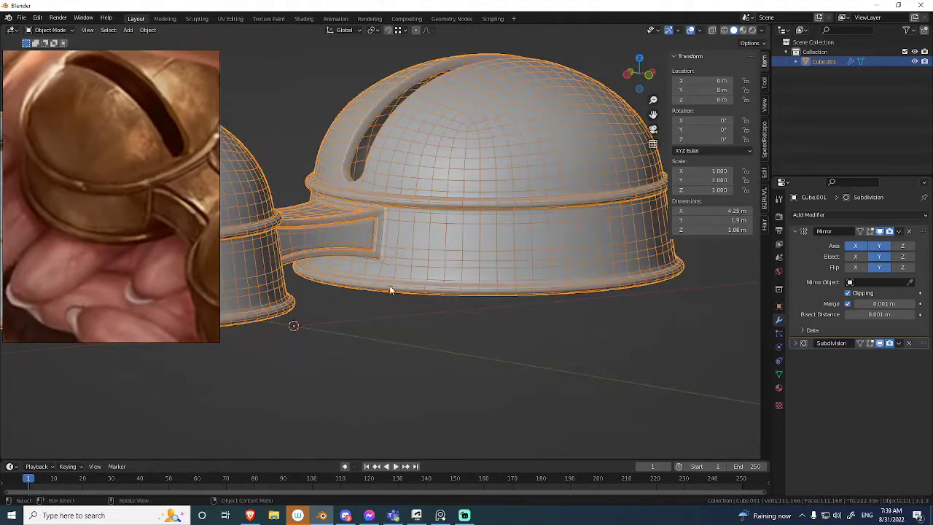
pyautogui.scroll(4, 391, 283)
pyautogui.click(382, 393)
pyautogui.keyDown('shift'); pyautogui.moveTo(386, 319); pyautogui.dragTo(413, 279, button='middle'); pyautogui.keyUp('shift')
pyautogui.scroll(4, 438, 213)
pyautogui.moveTo(440, 212); pyautogui.dragTo(395, 194, button='middle')
pyautogui.hotkey('alt', 'shift', 'z')
pyautogui.scroll(-4, 427, 201)
pyautogui.scroll(-5, 389, 319)
pyautogui.moveTo(389, 319); pyautogui.dragTo(424, 287, button='middle')
pyautogui.scroll(-2, 424, 287)
pyautogui.hotkey('shift', 'alt', 'z')
pyautogui.moveTo(427, 246); pyautogui.dragTo(372, 279, button='middle')
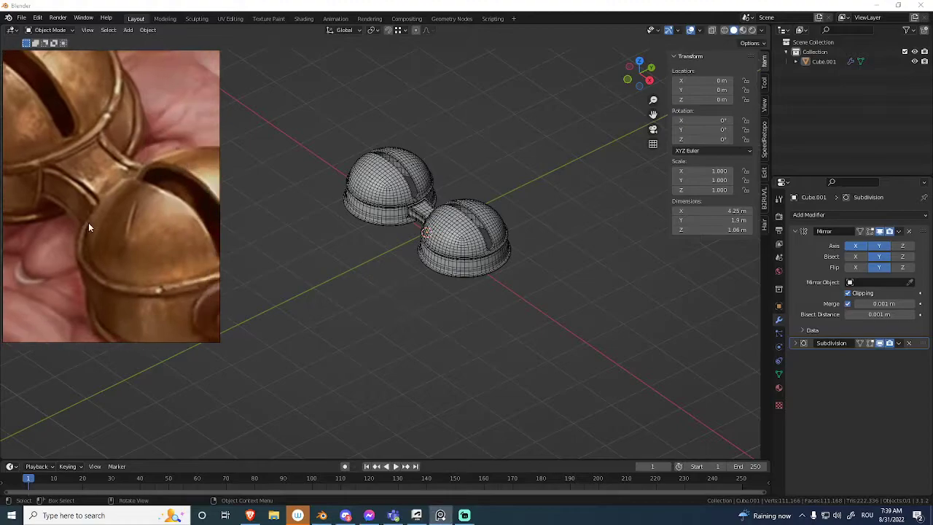
# Duplicate the two middle faces of the bell's outer end wall and separate the copy into its own object.
pyautogui.moveTo(441, 296); pyautogui.dragTo(437, 244, button='middle')
pyautogui.scroll(4, 444, 266)
pyautogui.scroll(2, 464, 243)
pyautogui.click(464, 248)
pyautogui.press('Tab')
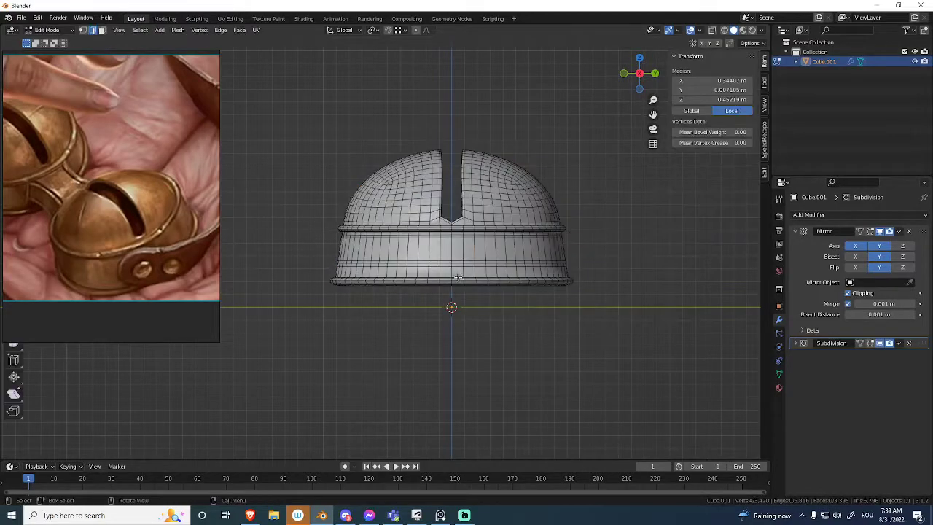
pyautogui.keyDown('ctrl'); pyautogui.moveTo(456, 275); pyautogui.dragTo(460, 246, button='middle'); pyautogui.keyUp('ctrl')
pyautogui.press('3')
pyautogui.click(479, 250)
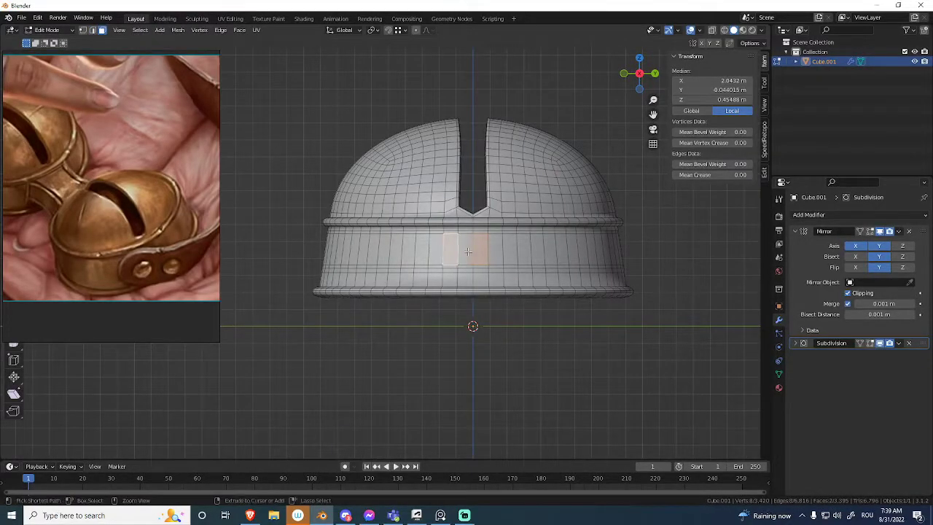
pyautogui.keyDown('shift'); pyautogui.click(482, 252); pyautogui.keyUp('shift')
pyautogui.keyDown('shift'); pyautogui.moveTo(482, 252); pyautogui.dragTo(459, 244, button='middle'); pyautogui.keyUp('shift')
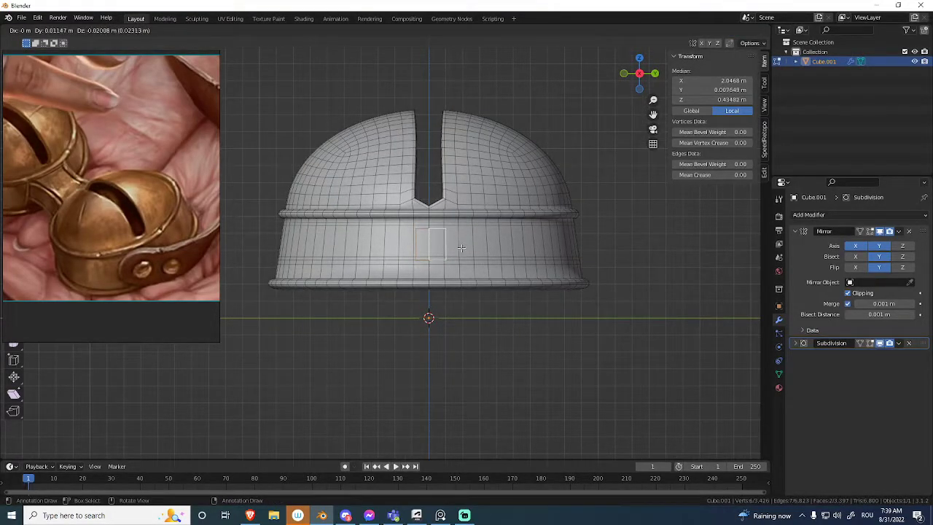
pyautogui.rightClick(461, 247)
pyautogui.click(462, 246)
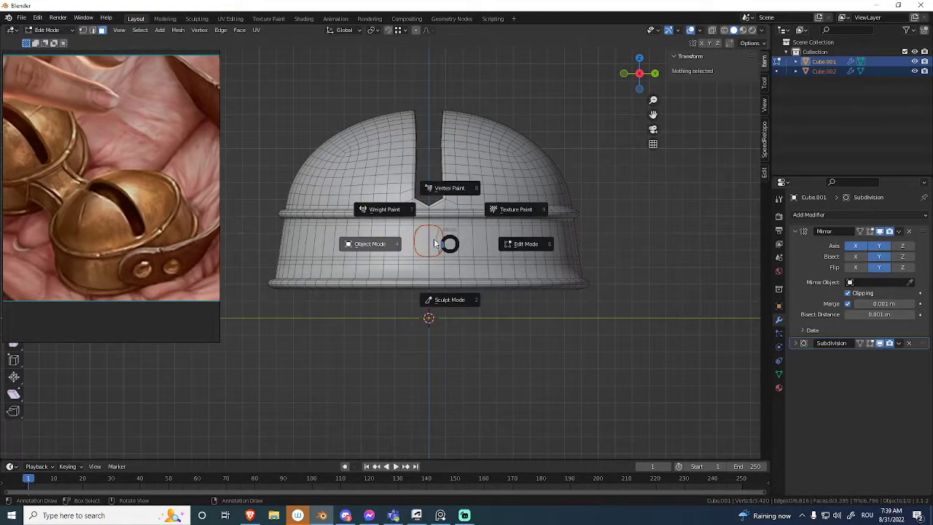
# Edit the separated patch, extending its side edge outward along Y and dissolving its middle edge.
pyautogui.click(433, 243)
pyautogui.click(432, 245)
pyautogui.moveTo(433, 244); pyautogui.dragTo(505, 193, button='middle')
pyautogui.press('Tab')
pyautogui.keyDown('shift'); pyautogui.click(440, 242); pyautogui.keyUp('shift')
pyautogui.hotkey('ctrl', 'x')
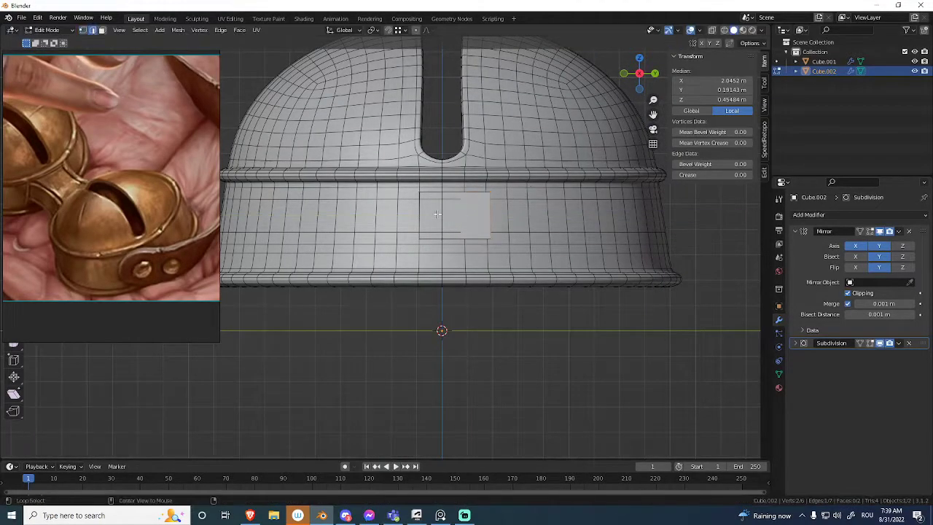
pyautogui.press('a')
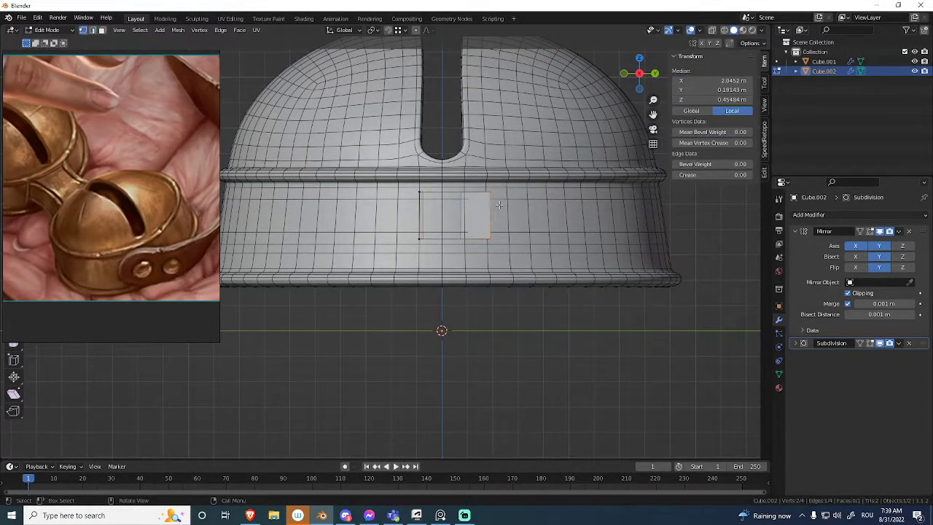
# Undo the last dissolve on the patch and move its outer side edge -0.04984 m along the Y axis.
pyautogui.moveTo(503, 199)
pyautogui.mouseDown(button='middle')
pyautogui.moveTo(486, 202)
pyautogui.moveTo(503, 199)
pyautogui.mouseUp(button='middle')
pyautogui.hotkey('ctrl', 'x')
pyautogui.hotkey('ctrl', 'z')
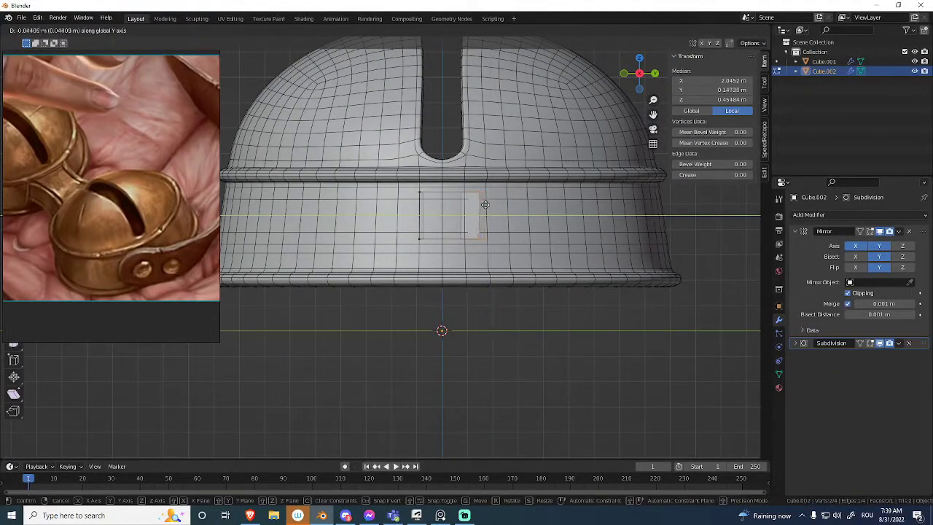
pyautogui.click(482, 216)
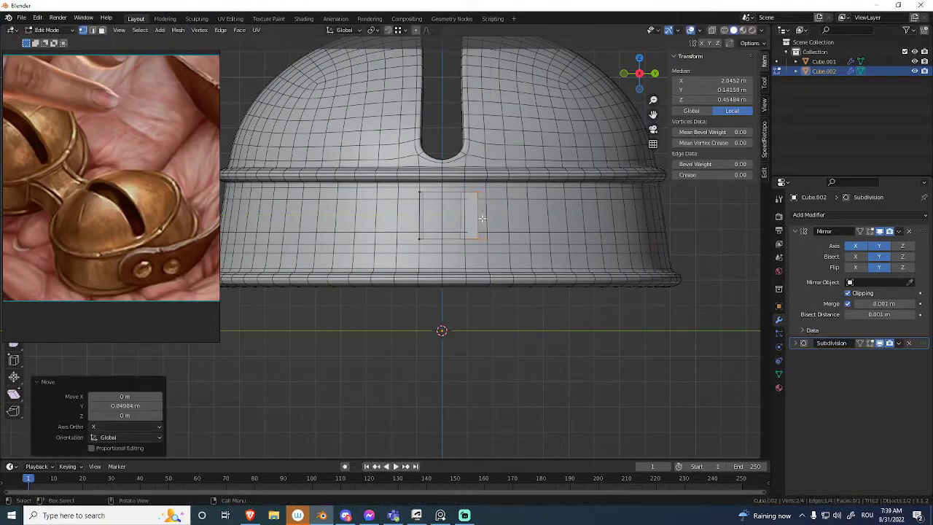
# Move the patch's opposite side edge about -0.036 m along the Y axis.
pyautogui.press('g')
pyautogui.click(407, 233)
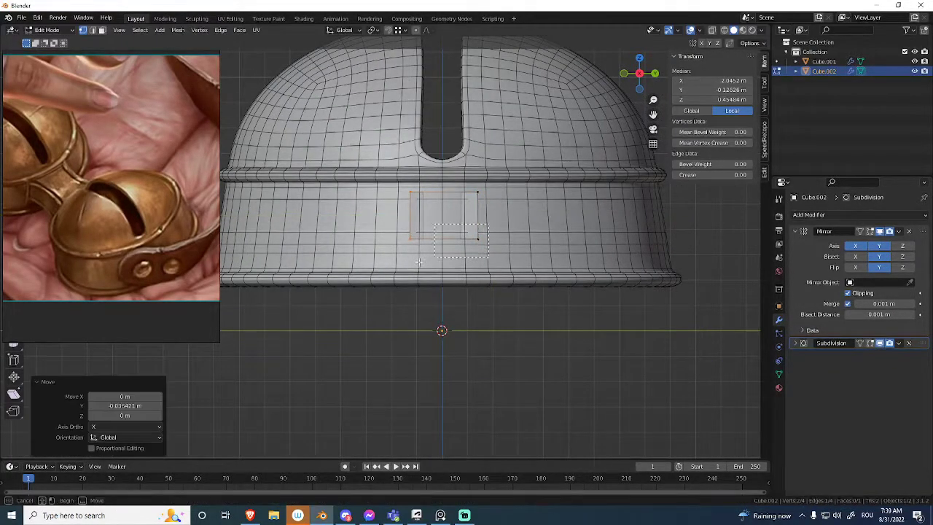
pyautogui.scroll(-4, 391, 308)
# Extrude the patch's lower edge five times down and inward in front view, forming a curved strap that reaches the mirror plane.
pyautogui.moveTo(391, 308); pyautogui.dragTo(480, 305, button='middle')
pyautogui.scroll(6, 441, 275)
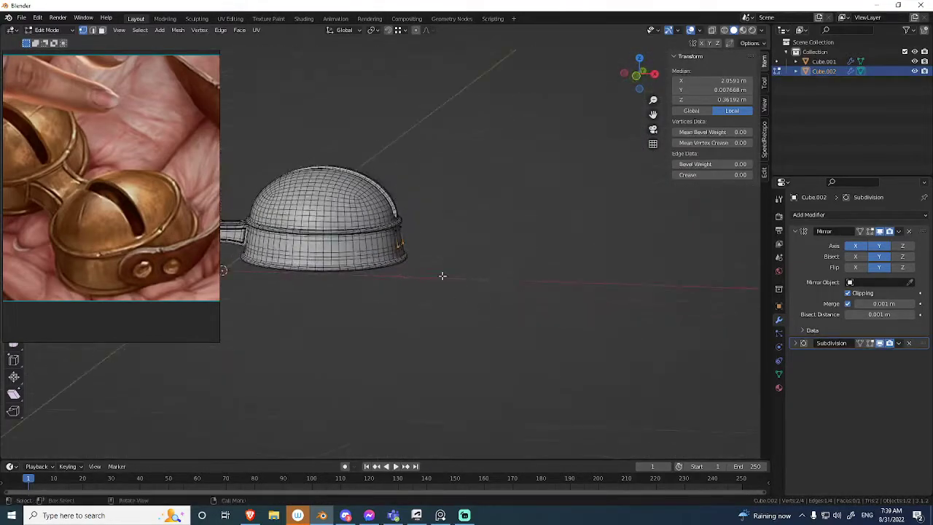
pyautogui.keyDown('alt'); pyautogui.moveTo(442, 226); pyautogui.dragTo(459, 225, button='middle'); pyautogui.keyUp('alt')
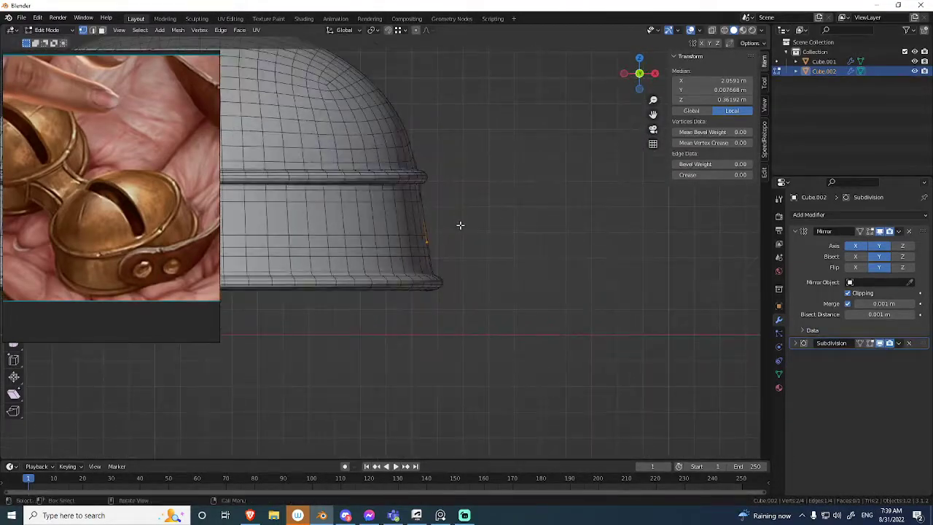
pyautogui.click(491, 276)
pyautogui.press('e')
pyautogui.click(519, 378)
pyautogui.scroll(-2, 481, 364)
pyautogui.keyDown('shift'); pyautogui.moveTo(446, 359); pyautogui.dragTo(610, 241, button='middle'); pyautogui.keyUp('shift')
pyautogui.scroll(-3, 510, 245)
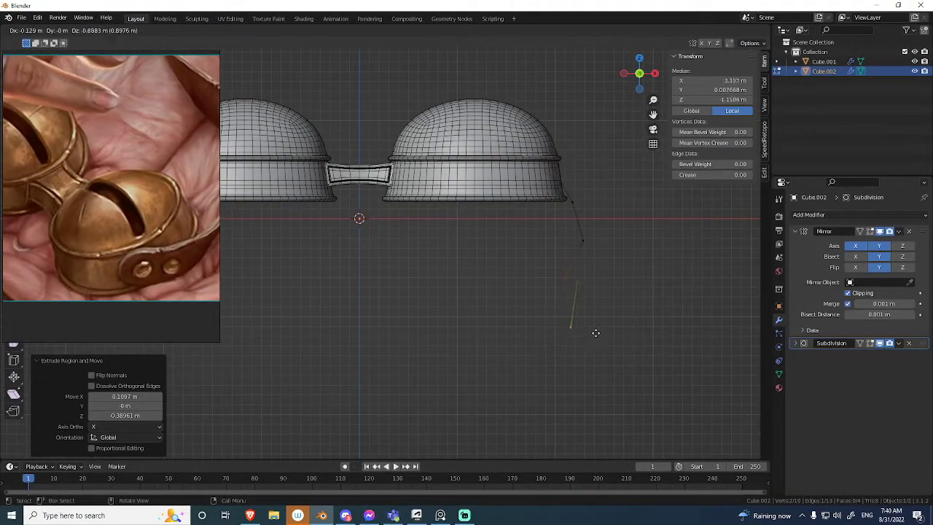
pyautogui.scroll(-2, 598, 338)
pyautogui.press('e')
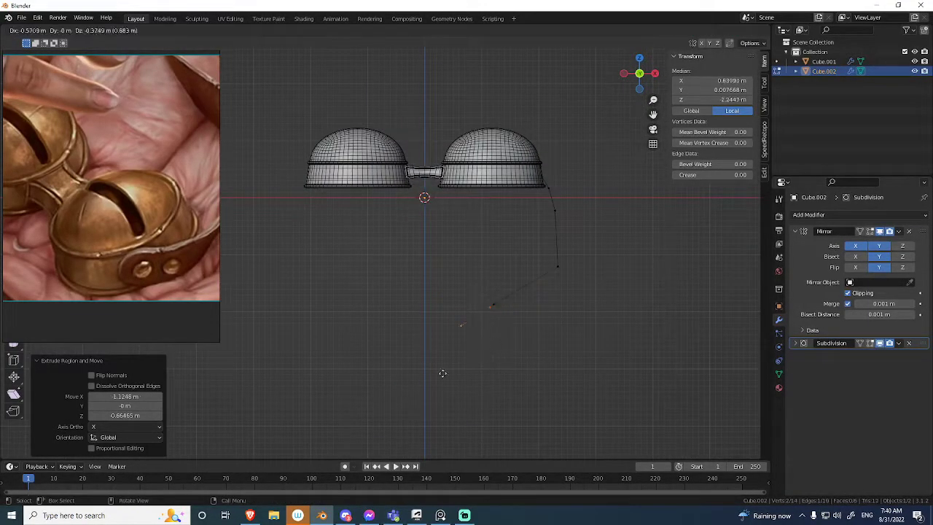
pyautogui.moveTo(466, 346); pyautogui.dragTo(465, 348)
# Reposition the vertices at the strap's lower bend and preview the mirrored curve in Object Mode.
pyautogui.press('g')
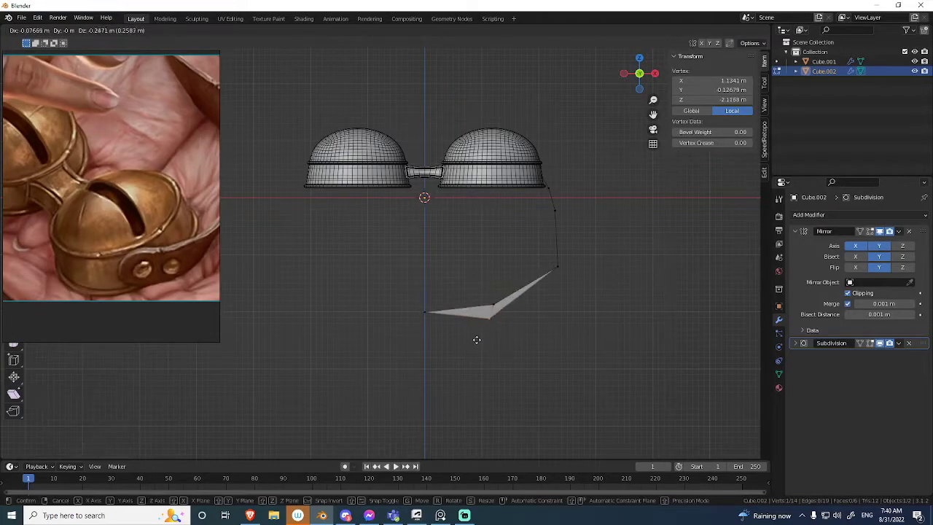
pyautogui.click(481, 331)
pyautogui.keyDown('alt'); pyautogui.click(492, 309); pyautogui.keyUp('alt')
pyautogui.click(493, 312)
pyautogui.press('Tab')
pyautogui.moveTo(441, 304); pyautogui.dragTo(508, 242, button='middle')
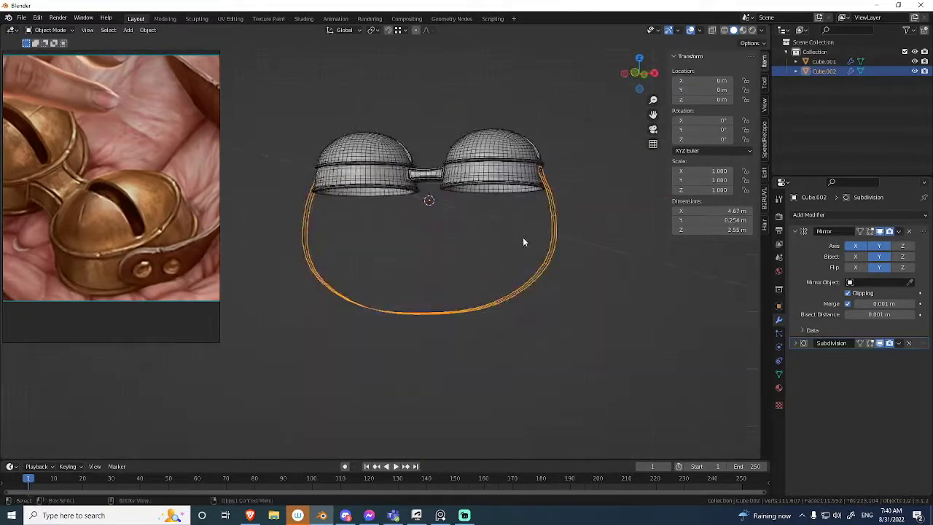
# Lower the strap's bottom edges about 0.6 m along Z and move its lower side edge 0.213 m in X and -0.46 m in Z.
pyautogui.press('Tab')
pyautogui.press('KP_1')
pyautogui.press('e')
pyautogui.press('z')
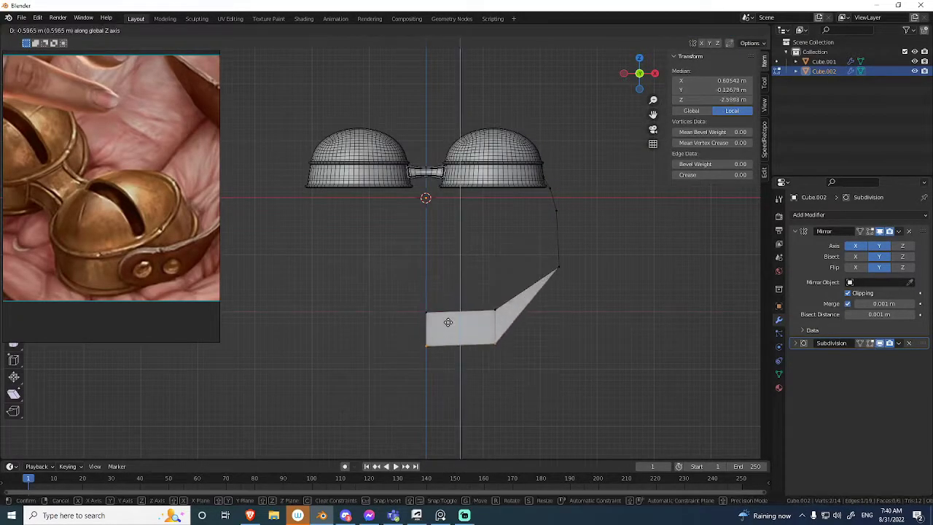
pyautogui.click(462, 315)
pyautogui.moveTo(587, 253); pyautogui.dragTo(535, 305)
pyautogui.click(551, 328)
pyautogui.keyDown('alt'); pyautogui.moveTo(585, 271); pyautogui.dragTo(481, 272, button='middle'); pyautogui.keyUp('alt')
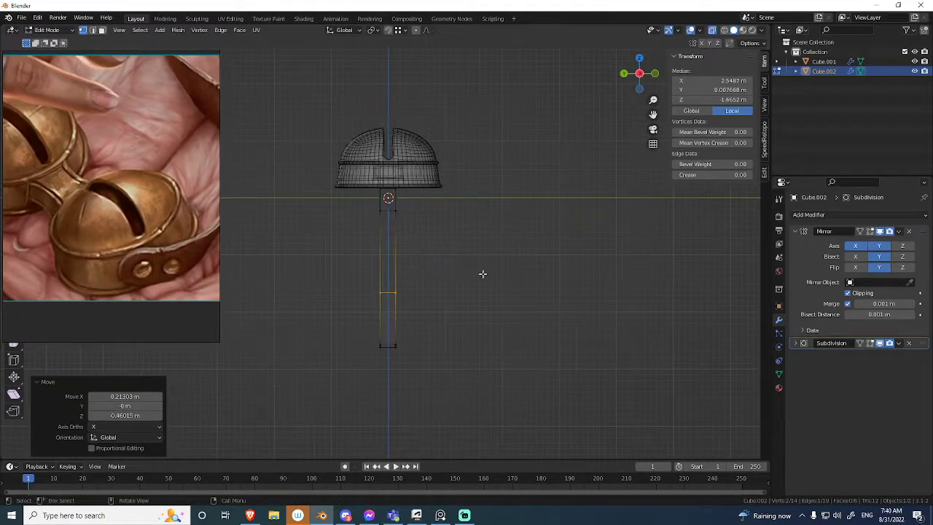
# Inspect where the strap meets the bell's wall, with and without the overlays.
pyautogui.press('Tab')
pyautogui.moveTo(374, 271); pyautogui.dragTo(466, 235, button='middle')
pyautogui.hotkey('shift', 'alt', 'z')
pyautogui.scroll(8, 437, 248)
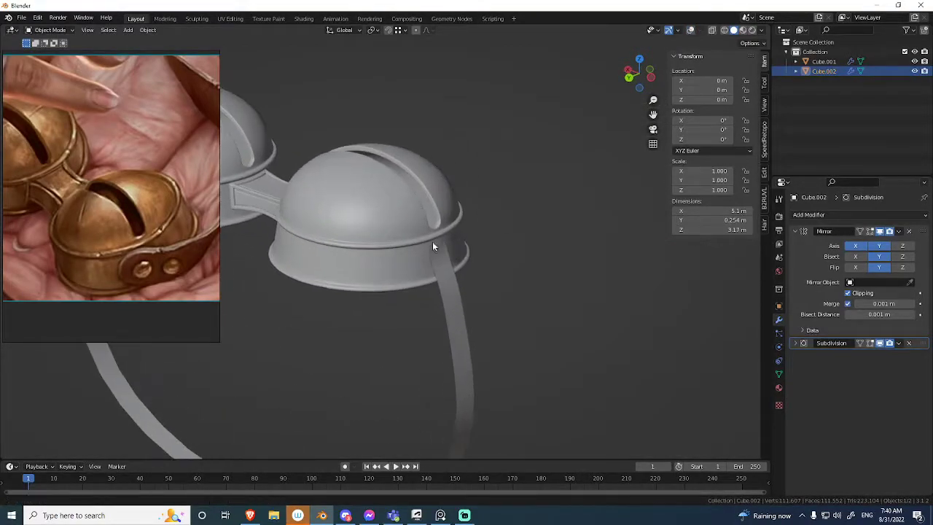
pyautogui.hotkey('shift', 'alt', 'z')
pyautogui.press('Tab')
pyautogui.scroll(-10, 466, 240)
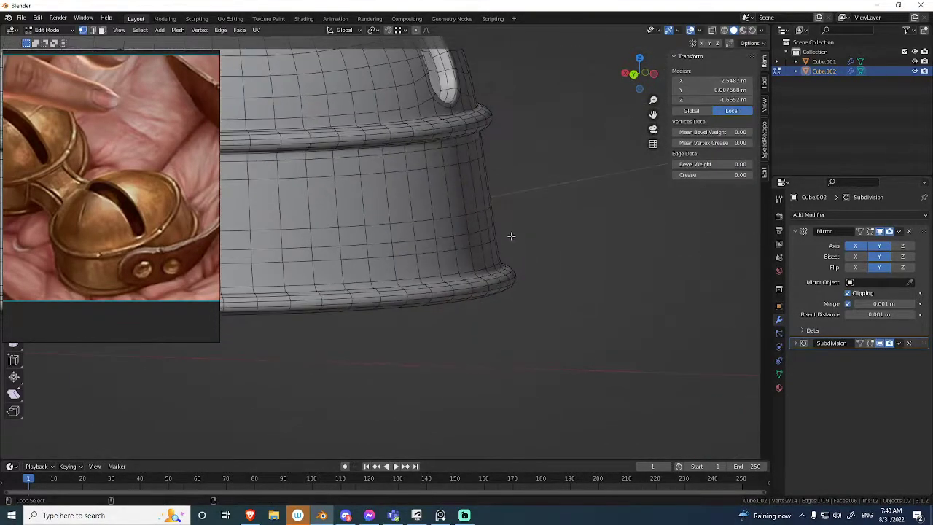
pyautogui.hotkey('shift', 'alt', 'z')
pyautogui.hotkey('shift', 'alt', 'z')
# Move the strap's edge just above the bell's lower rim 0.029 m in X and -0.099 m in Z.
pyautogui.moveTo(431, 322); pyautogui.dragTo(462, 270, button='middle')
pyautogui.scroll(4, 570, 218)
pyautogui.keyDown('shift'); pyautogui.moveTo(561, 247); pyautogui.dragTo(502, 248, button='middle'); pyautogui.keyUp('shift')
pyautogui.hotkey('alt', 'z')
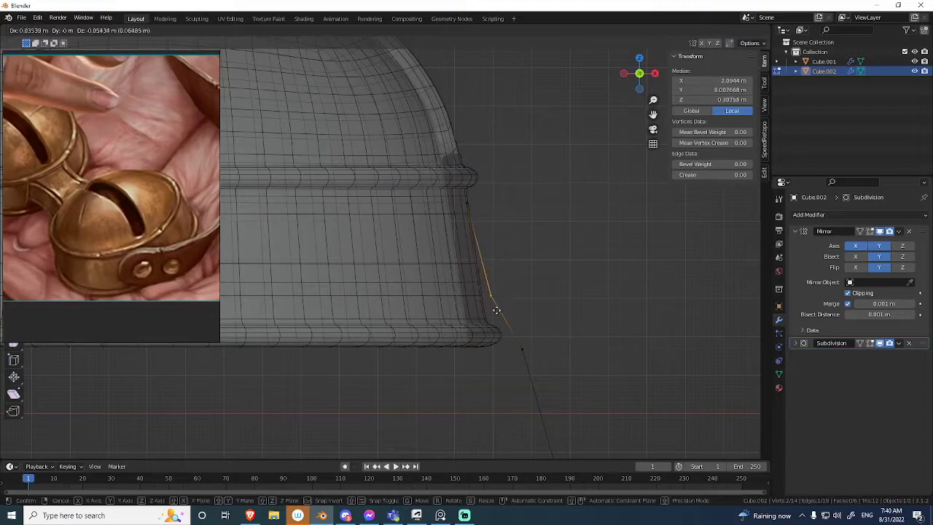
pyautogui.click(494, 323)
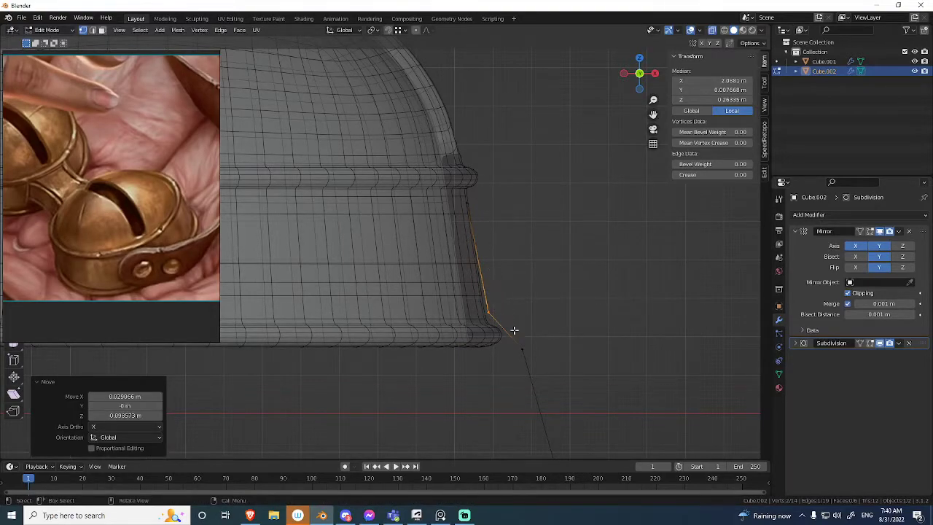
# Move the strap's next lower edge up and inward so it sits close outside the bell's lower rim.
pyautogui.moveTo(496, 371); pyautogui.dragTo(494, 370)
pyautogui.press('g')
pyautogui.click(486, 338)
pyautogui.press('Tab')
pyautogui.hotkey('alt', 'z')
pyautogui.moveTo(477, 314); pyautogui.dragTo(510, 313, button='middle')
pyautogui.press('Tab')
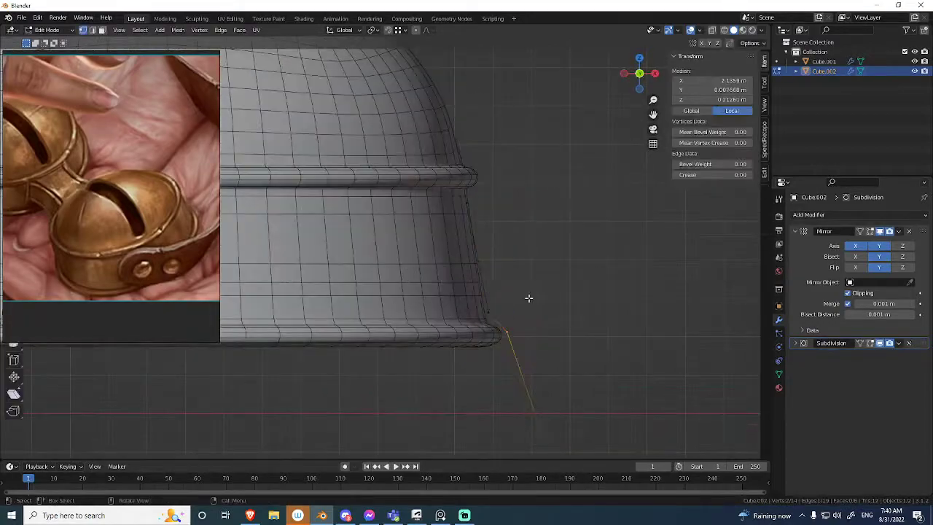
# Add a loop cut across the strap just above its bend at the bell's lower rim.
pyautogui.click(497, 312)
pyautogui.press('Tab')
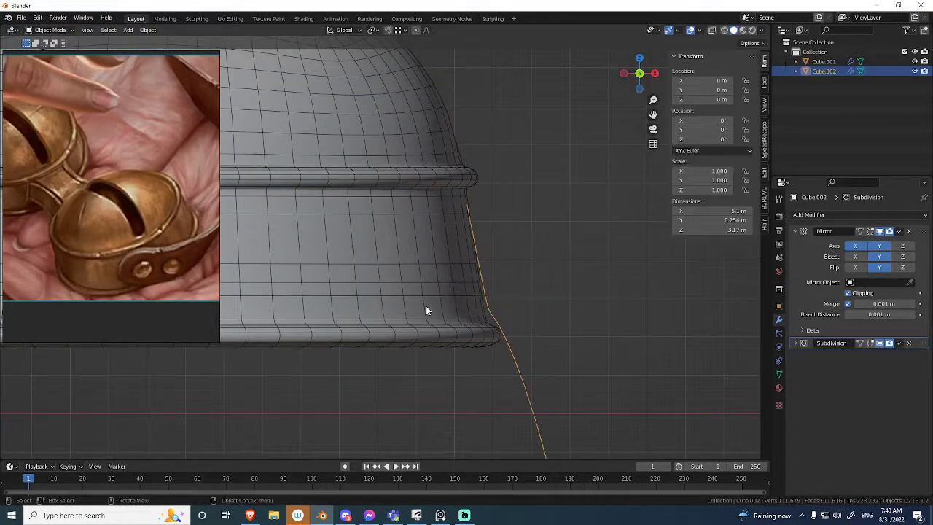
pyautogui.moveTo(483, 301); pyautogui.dragTo(479, 295, button='middle')
pyautogui.press('Tab')
# Add a centred lengthwise loop cut to the strap and lower its top corner vertex to round the upper end.
pyautogui.moveTo(482, 255); pyautogui.dragTo(539, 214, button='middle')
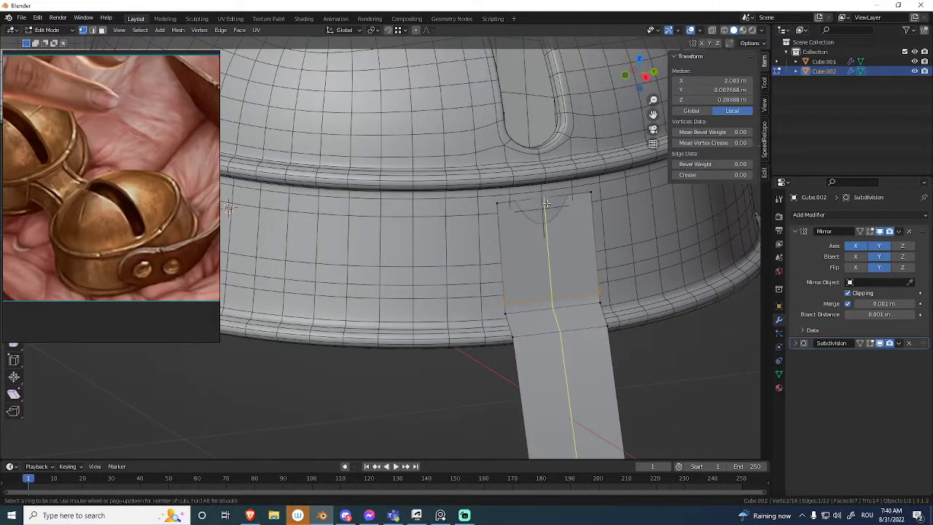
pyautogui.rightClick(543, 205)
pyautogui.click(510, 195)
pyautogui.press('g')
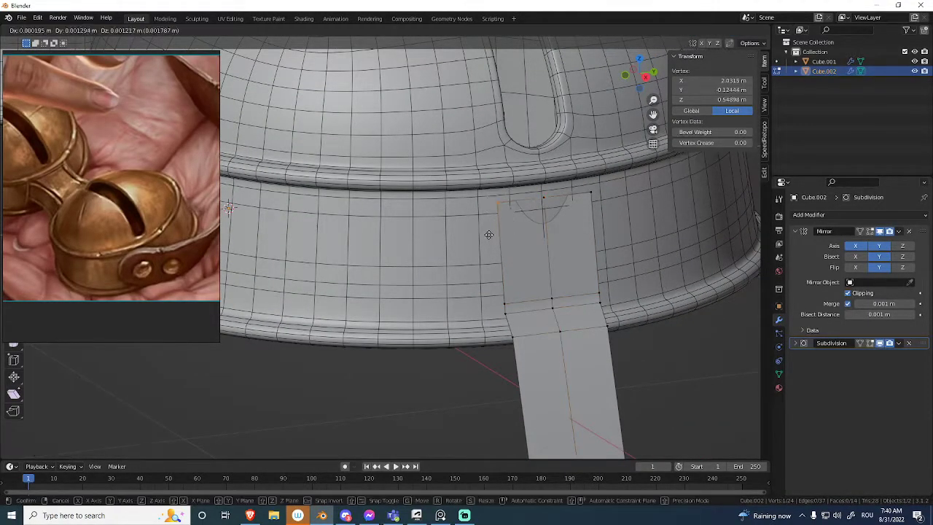
pyautogui.click(493, 250)
pyautogui.press('Tab')
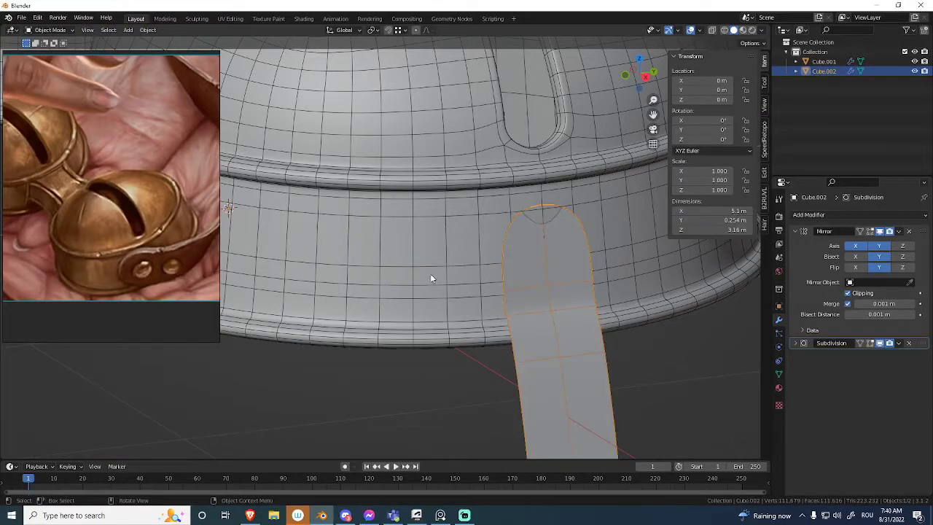
pyautogui.press('Tab')
pyautogui.click(518, 253)
pyautogui.press('Tab')
pyautogui.moveTo(492, 240); pyautogui.dragTo(543, 262, button='middle')
pyautogui.hotkey('shift', 'alt', 'z')
pyautogui.hotkey('shift', 'alt', 'z')
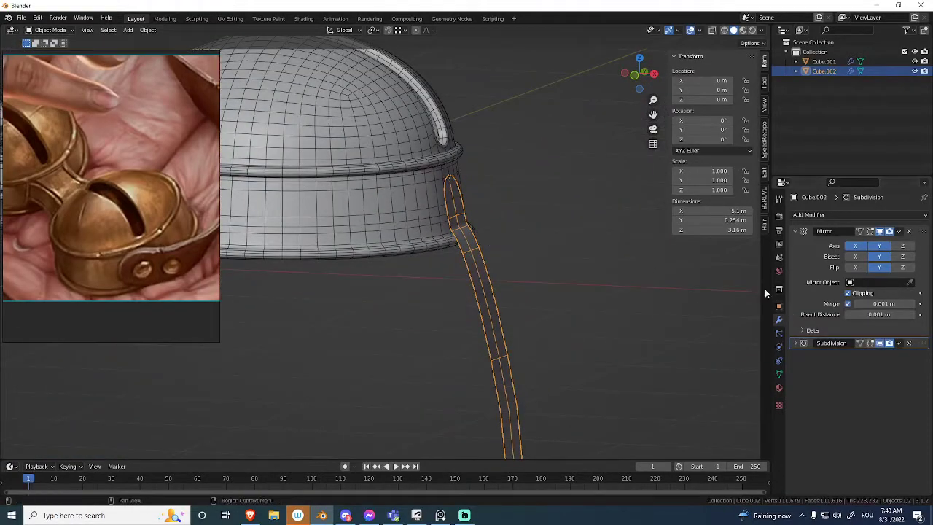
# Add a Solidify modifier to the strap with offset 1 and a thickness of about 0.02 m.
pyautogui.click(814, 214)
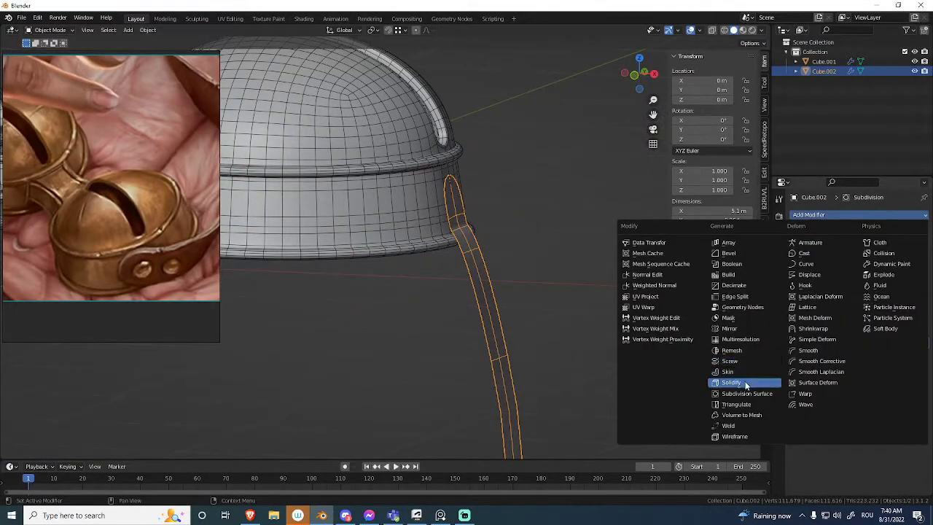
pyautogui.click(743, 380)
pyautogui.keyDown('shift'); pyautogui.moveTo(666, 330); pyautogui.dragTo(638, 380, button='middle'); pyautogui.keyUp('shift')
pyautogui.keyDown('ctrl'); pyautogui.moveTo(660, 350); pyautogui.dragTo(736, 284, button='middle'); pyautogui.keyUp('ctrl')
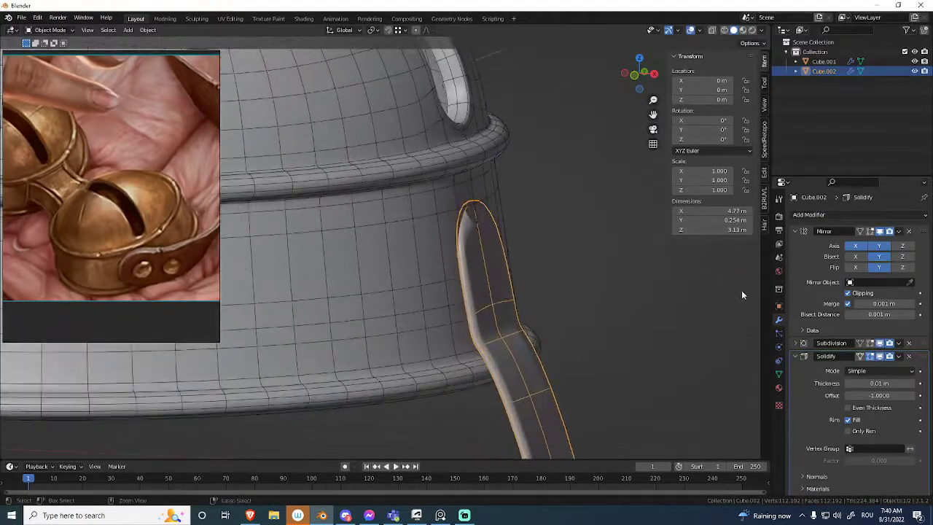
pyautogui.click(868, 395)
pyautogui.write('1')
pyautogui.press('Return')
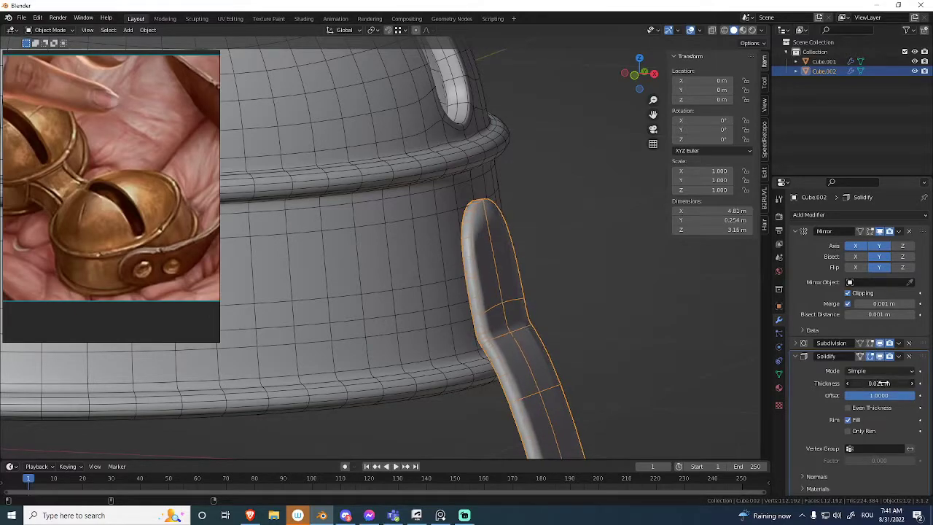
# Apply the Solidify modifier and add two support loops around the strap's thickness.
pyautogui.hotkey('ctrl', 'a')
pyautogui.press('Tab')
pyautogui.moveTo(513, 266); pyautogui.dragTo(451, 235, button='middle')
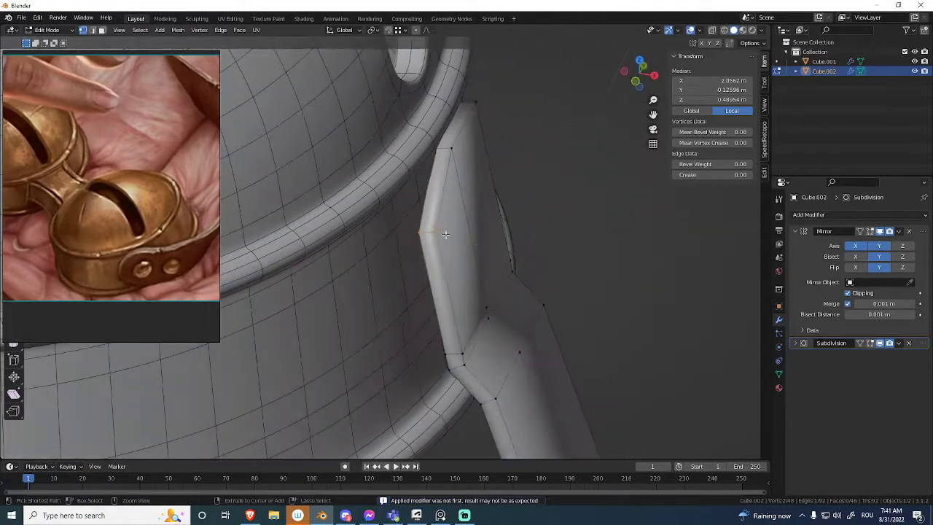
pyautogui.click(444, 226)
pyautogui.hotkey('ctrl', 'r')
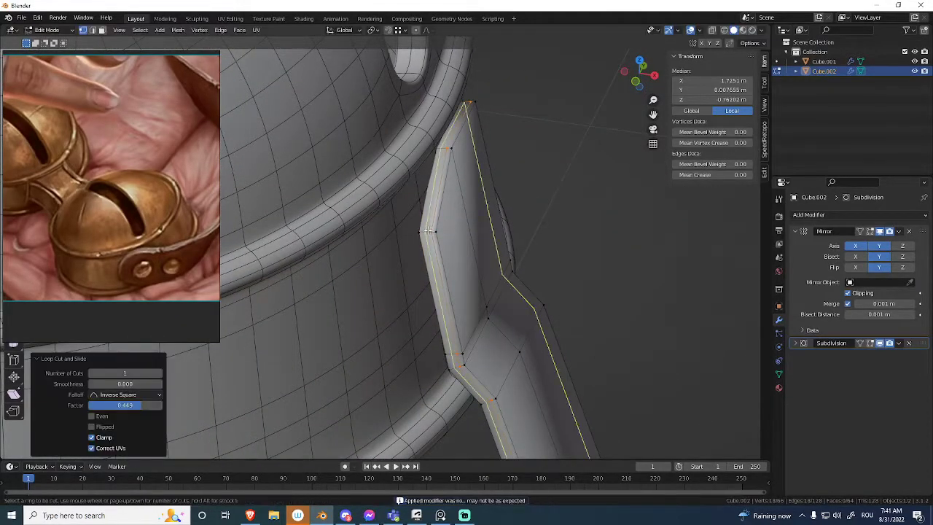
pyautogui.press('Tab')
pyautogui.hotkey('alt', 'shift', 'z')
pyautogui.moveTo(455, 250); pyautogui.dragTo(460, 281, button='middle')
pyautogui.keyDown('ctrl'); pyautogui.moveTo(461, 280); pyautogui.dragTo(479, 245, button='middle'); pyautogui.keyUp('ctrl')
pyautogui.hotkey('alt', 'shift', 'z')
# Slide and move the strap's edge loops above the bell's lower rim to refine the upper bend.
pyautogui.press('Tab')
pyautogui.keyDown('alt'); pyautogui.click(493, 171); pyautogui.keyUp('alt')
pyautogui.press('g')
pyautogui.press('g')
pyautogui.click(496, 239)
pyautogui.press('Tab')
pyautogui.press('Tab')
pyautogui.press('g')
pyautogui.click(505, 231)
pyautogui.press('Tab')
pyautogui.press('Tab')
pyautogui.hotkey('alt', 'z')
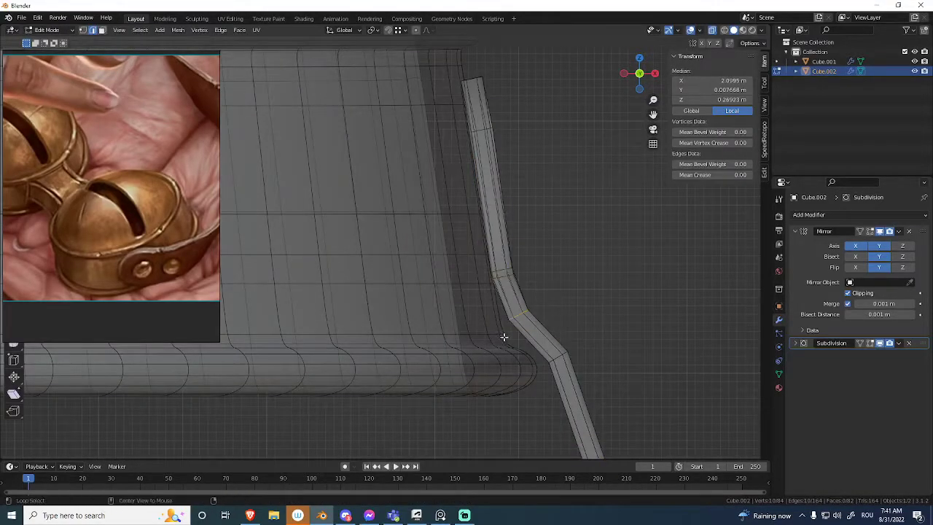
# Move the strap's bend loop down toward the bell's lower rim so the strap follows the rim more closely.
pyautogui.hotkey('alt', 'z')
pyautogui.press('g')
pyautogui.click(514, 342)
pyautogui.press('Tab')
pyautogui.moveTo(506, 343); pyautogui.dragTo(471, 279, button='middle')
pyautogui.press('Tab')
pyautogui.hotkey('alt', 'z')
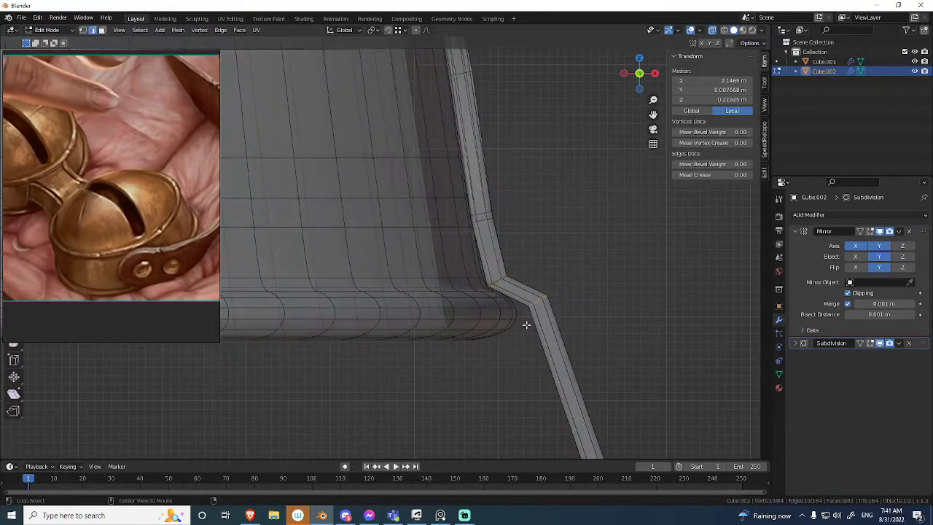
pyautogui.hotkey('alt', 'z')
# Inspect the thickened strap against the bell, with and without the overlays.
pyautogui.press('Tab')
pyautogui.moveTo(393, 312); pyautogui.dragTo(441, 261, button='middle')
pyautogui.hotkey('shift', 'alt', 'z')
pyautogui.scroll(-2, 452, 256)
pyautogui.hotkey('shift', 'alt', 'z')
pyautogui.hotkey('shift', 'alt', 'z')
# Snap the 3D cursor to the centre vertex near the strap's upper end and deselect the strap in Object Mode.
pyautogui.click(448, 229)
pyautogui.click(446, 221)
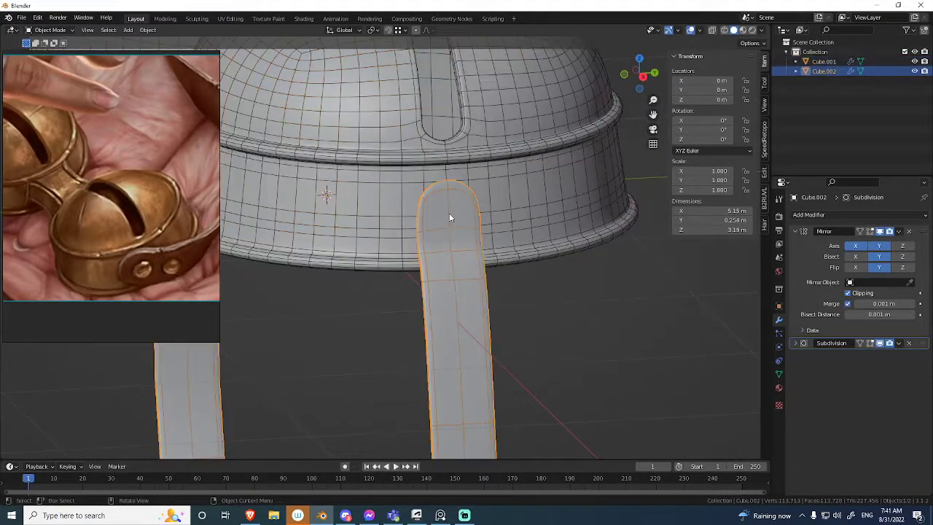
pyautogui.press('Tab')
pyautogui.click(452, 227)
pyautogui.hotkey('shift', 's')
pyautogui.click(464, 323)
pyautogui.press('Tab')
pyautogui.click(532, 322)
pyautogui.moveTo(470, 280); pyautogui.dragTo(454, 260, button='middle')
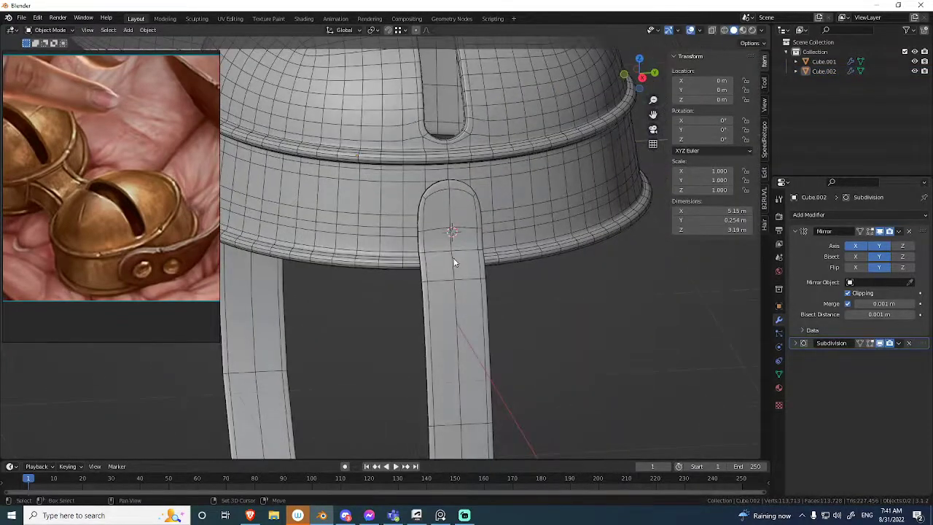
# Add an 8-vertex mesh circle at the 3D cursor, moving the reference image up to reach the circle's settings.
pyautogui.hotkey('shift', 'a')
pyautogui.moveTo(451, 261)
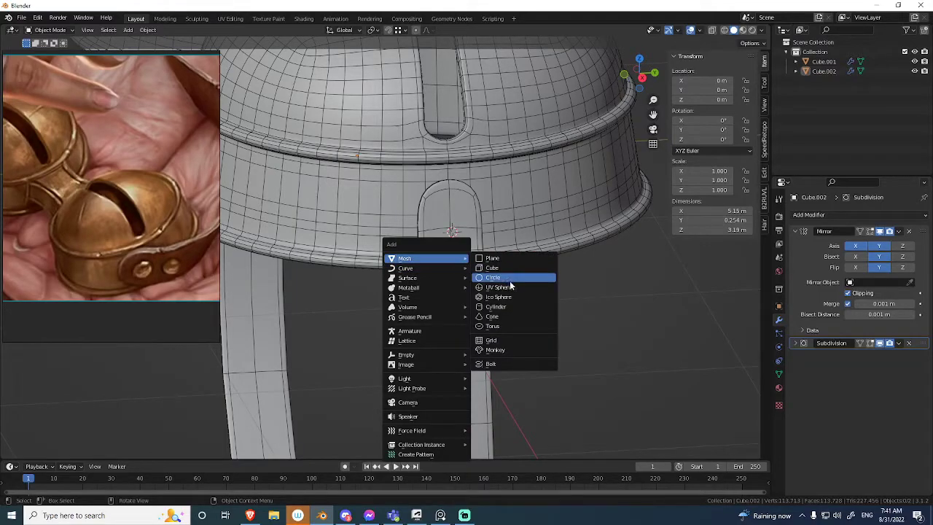
pyautogui.click(508, 279)
pyautogui.scroll(-2, 462, 304)
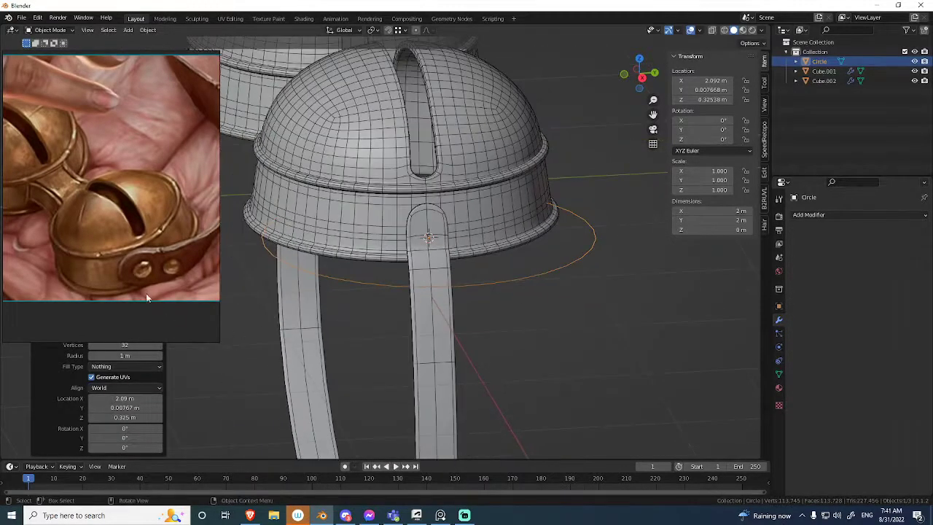
pyautogui.moveTo(151, 299); pyautogui.dragTo(141, 121, button='right')
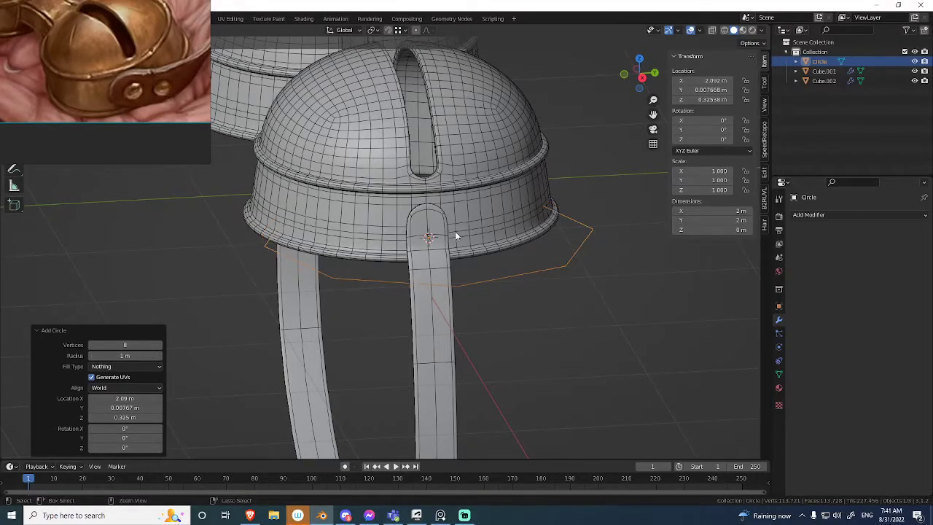
pyautogui.keyDown('ctrl'); pyautogui.moveTo(458, 230); pyautogui.dragTo(459, 262, button='middle'); pyautogui.keyUp('ctrl')
pyautogui.moveTo(459, 263); pyautogui.dragTo(484, 244, button='middle')
# Rotate the circle 80° in front view to match the strap's slope and scale it to about 0.098.
pyautogui.press('KP_1')
pyautogui.keyDown('shift'); pyautogui.moveTo(493, 288); pyautogui.dragTo(520, 195, button='middle'); pyautogui.keyUp('shift')
pyautogui.press('r')
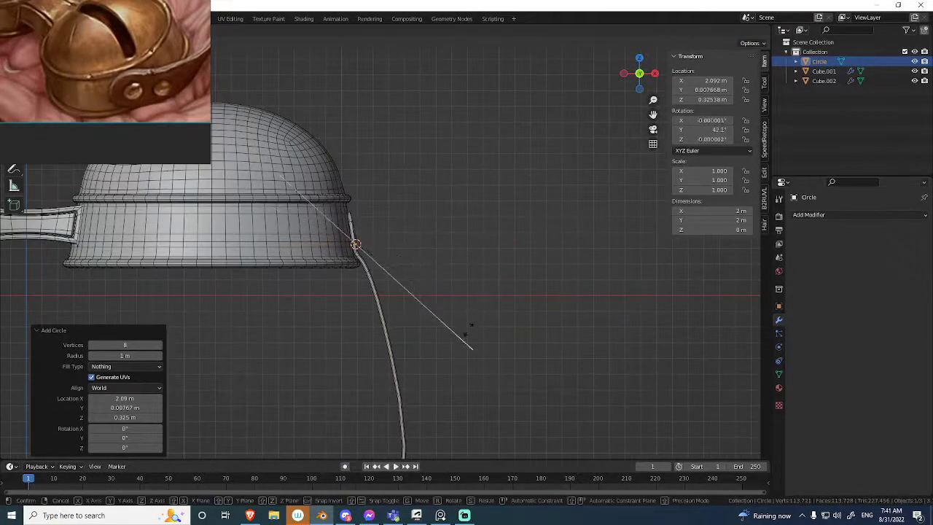
pyautogui.press('s')
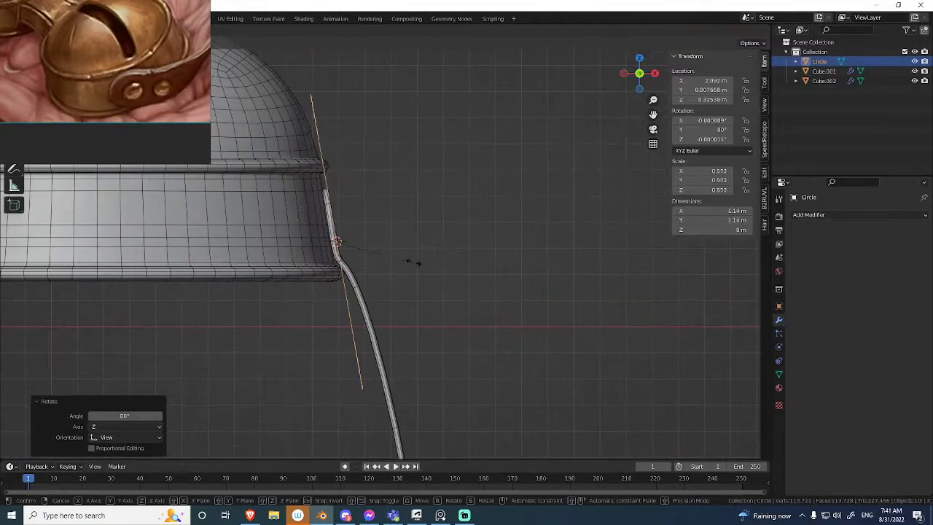
pyautogui.click(346, 219)
pyautogui.moveTo(345, 219); pyautogui.dragTo(416, 269, button='middle')
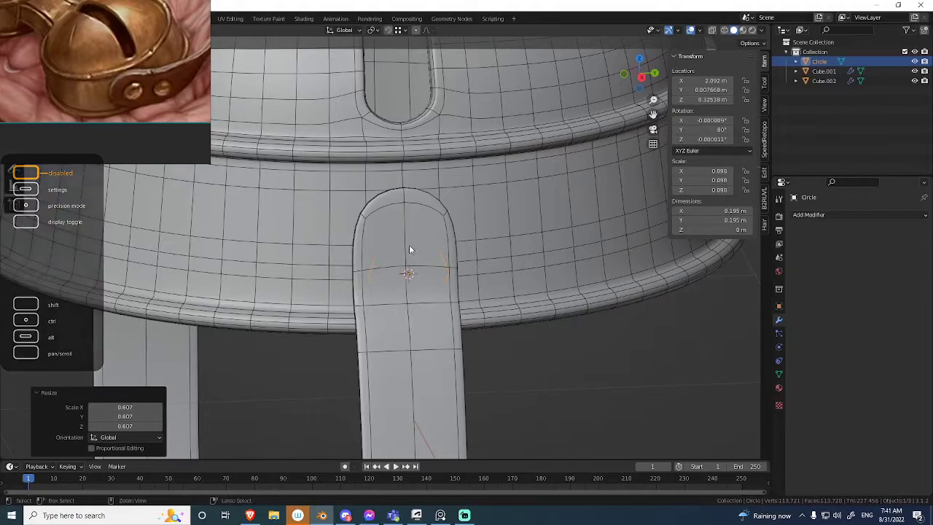
# Set the snapping element to Face.
pyautogui.hotkey('ctrl', 'shift', 'Tab')
pyautogui.click(385, 267)
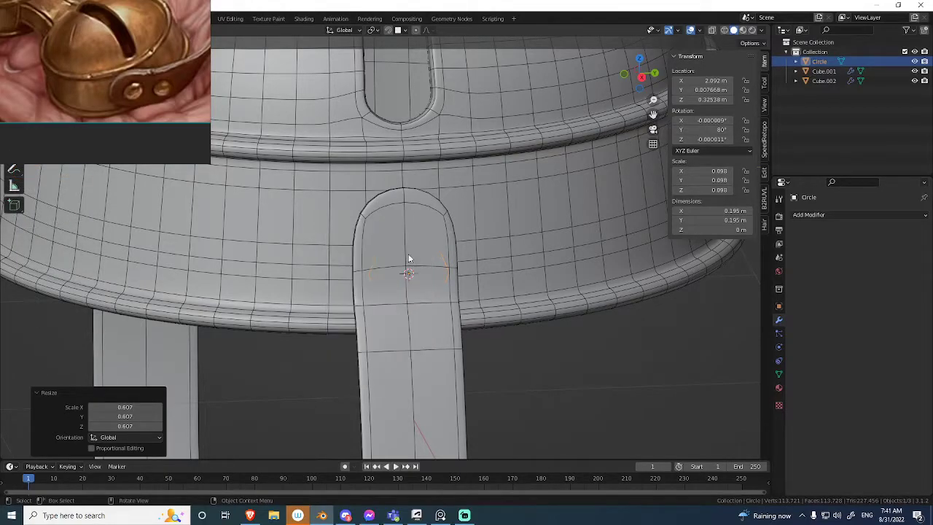
# Snap the circle onto the face of the strap's rounded end at scale 0.088 and fill it with a face.
pyautogui.press('g')
pyautogui.click(395, 242)
pyautogui.hotkey('ctrl', 'shift', 'Tab')
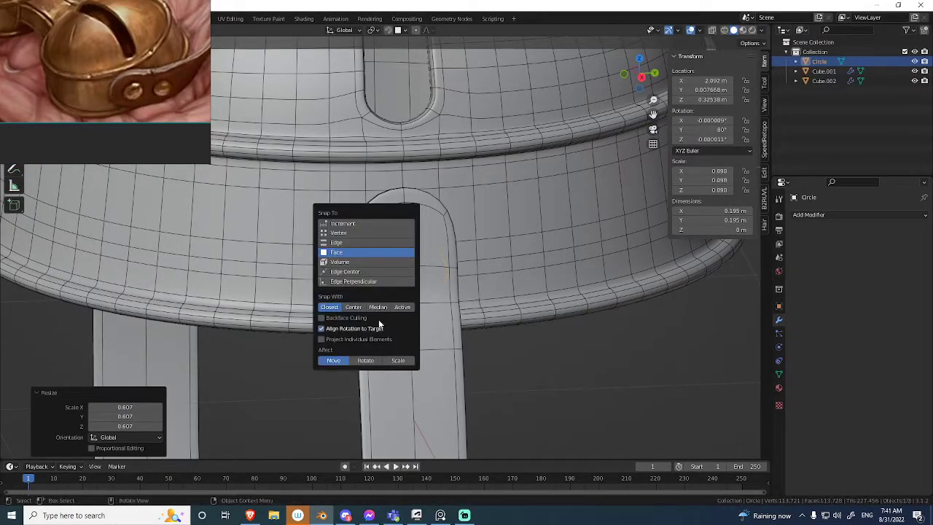
pyautogui.press('g')
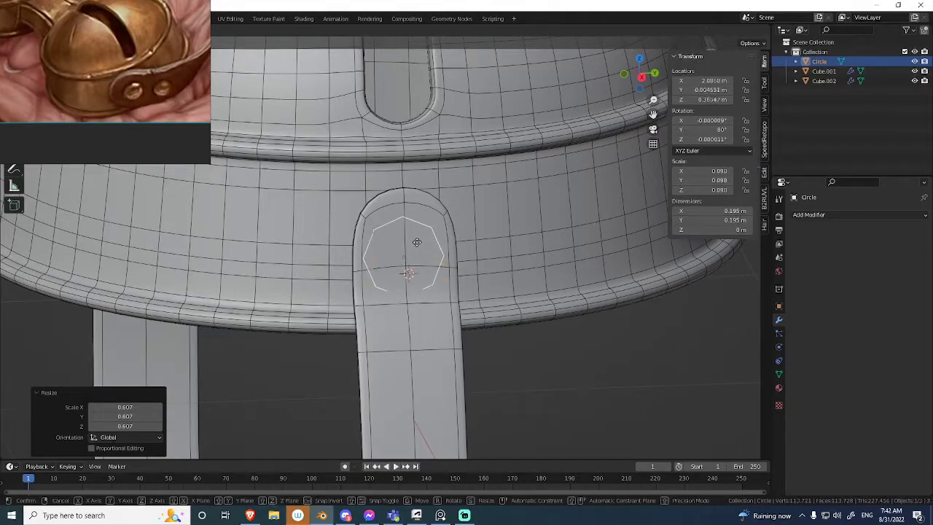
pyautogui.click(421, 237)
pyautogui.press('Tab')
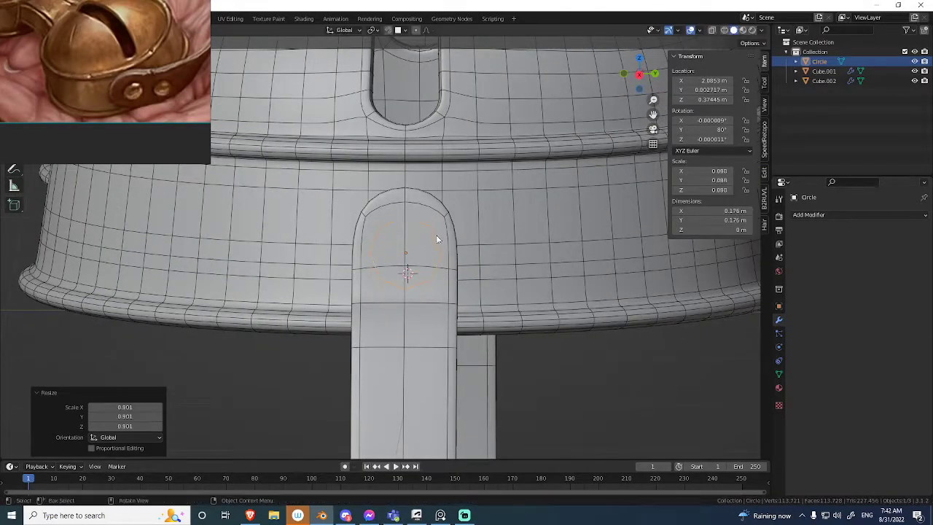
pyautogui.scroll(3, 472, 237)
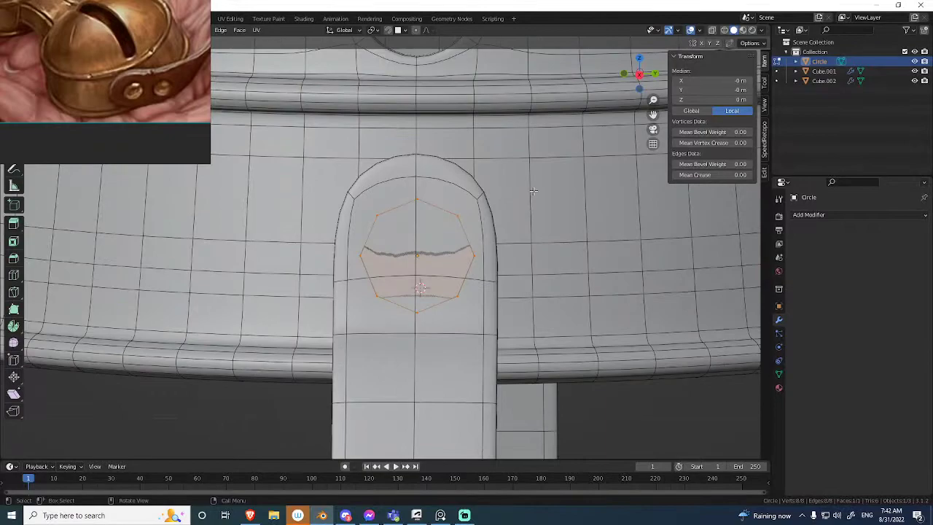
pyautogui.press('i')
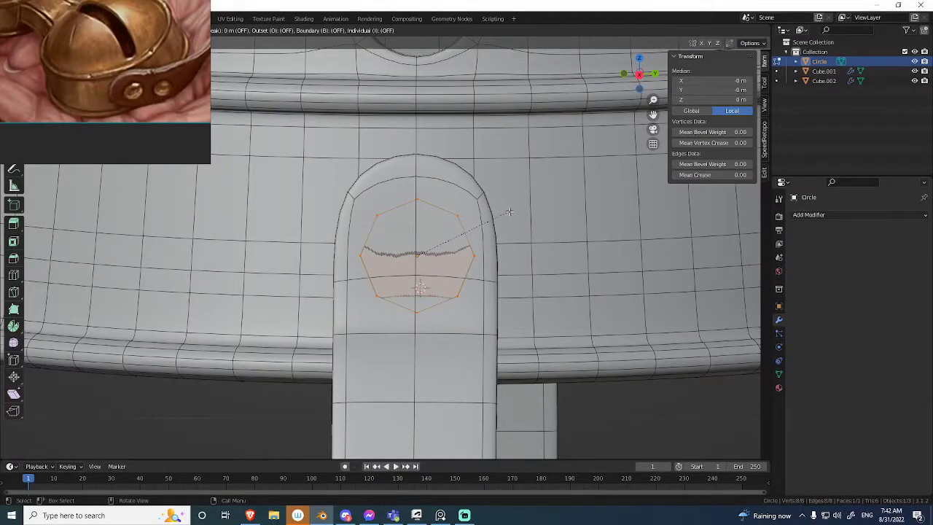
pyautogui.press('ctrl')
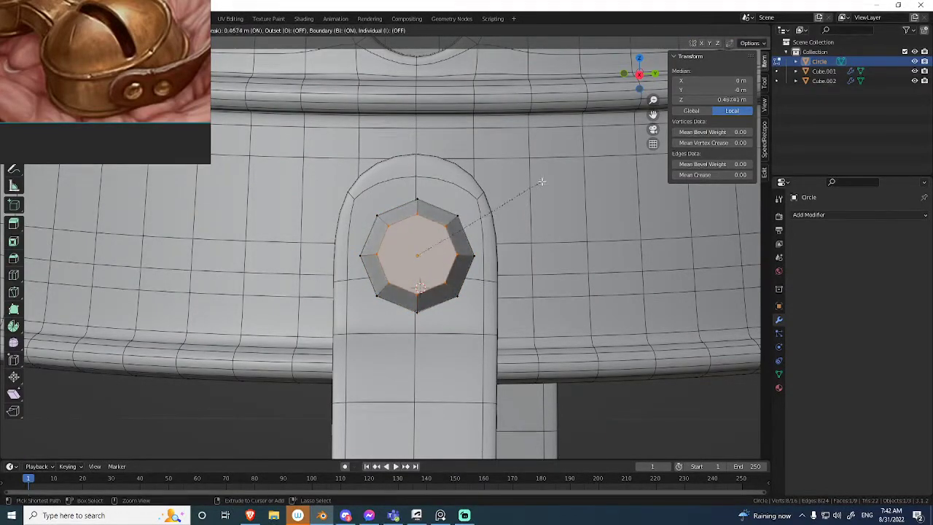
pyautogui.click(556, 172)
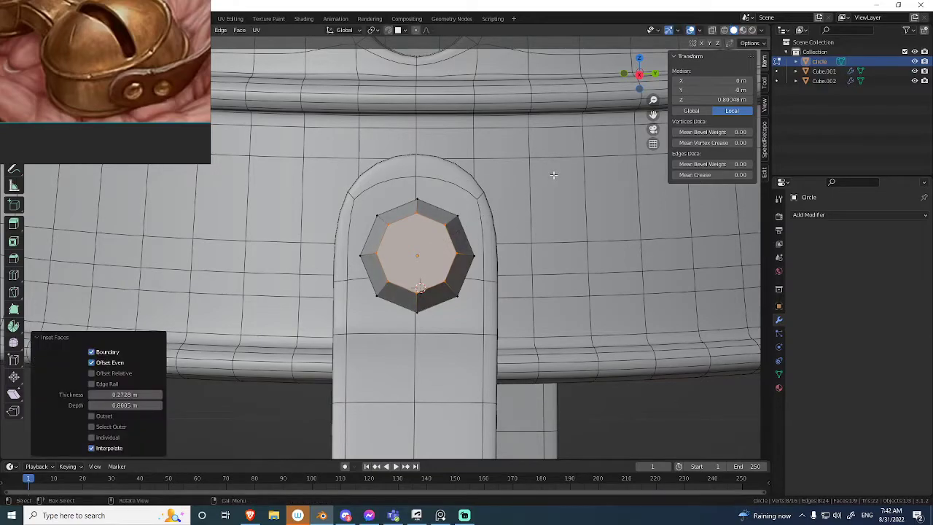
pyautogui.press('i')
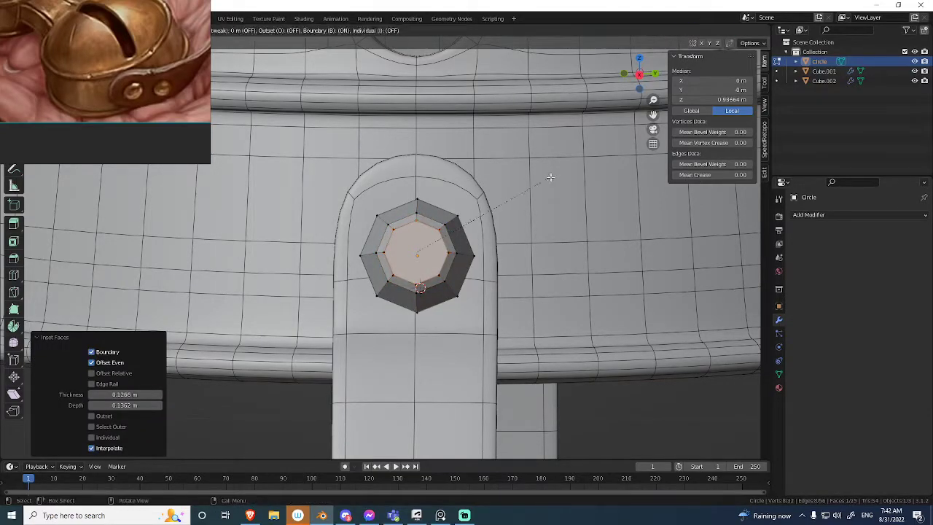
pyautogui.click(545, 182)
pyautogui.moveTo(545, 182); pyautogui.dragTo(548, 243, button='middle')
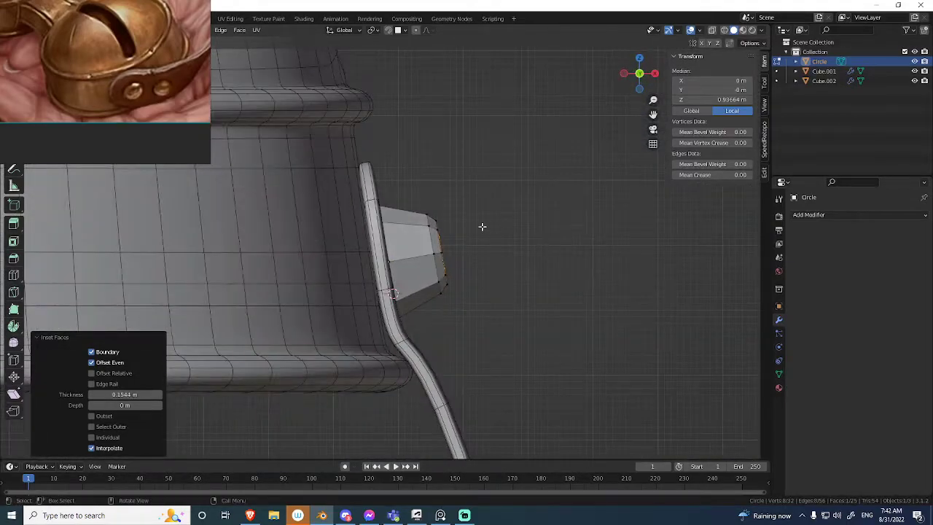
pyautogui.hotkey('ctrl', 'z')
pyautogui.hotkey('ctrl', 'z')
# Inset the rivet face outward twice, first 0.111 m thick with 0.1416 m depth, then 0.07697 m thick with 0.04219 m depth.
pyautogui.moveTo(476, 223); pyautogui.dragTo(464, 231, button='middle')
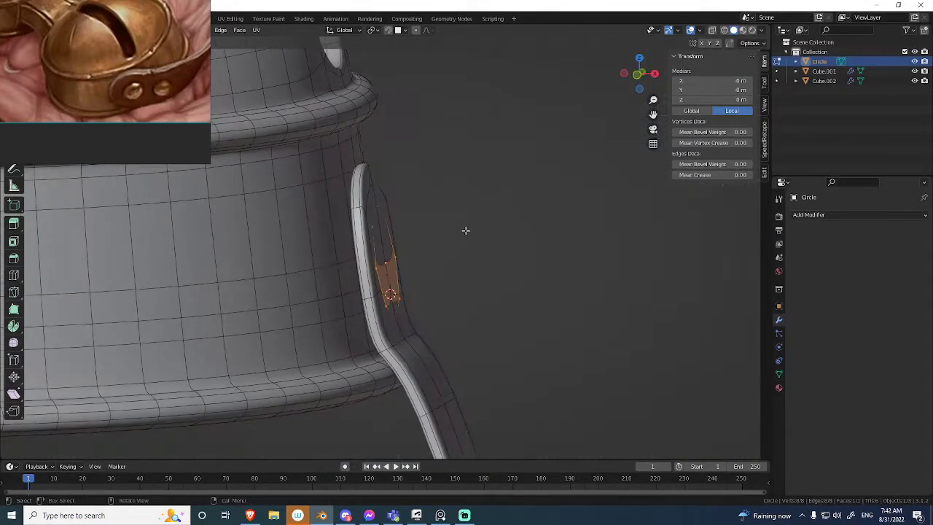
pyautogui.press('i')
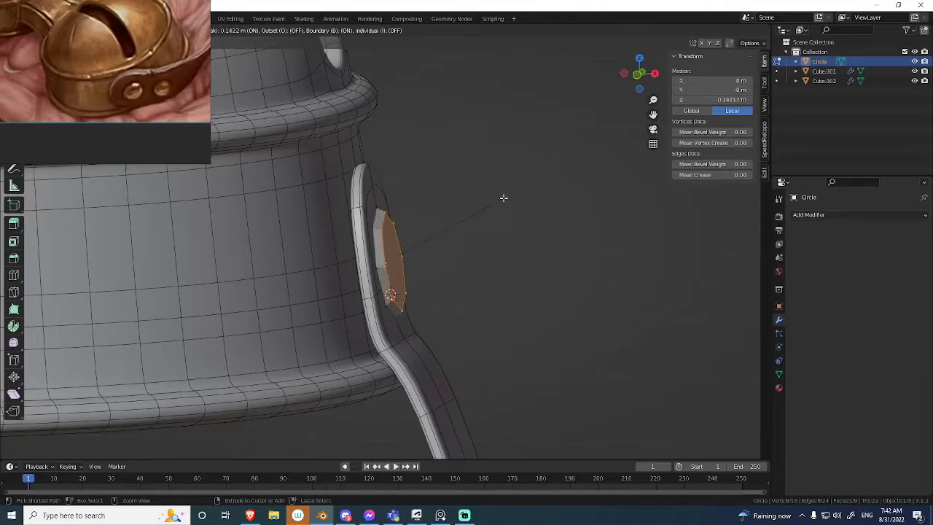
pyautogui.click(502, 198)
pyautogui.press('i')
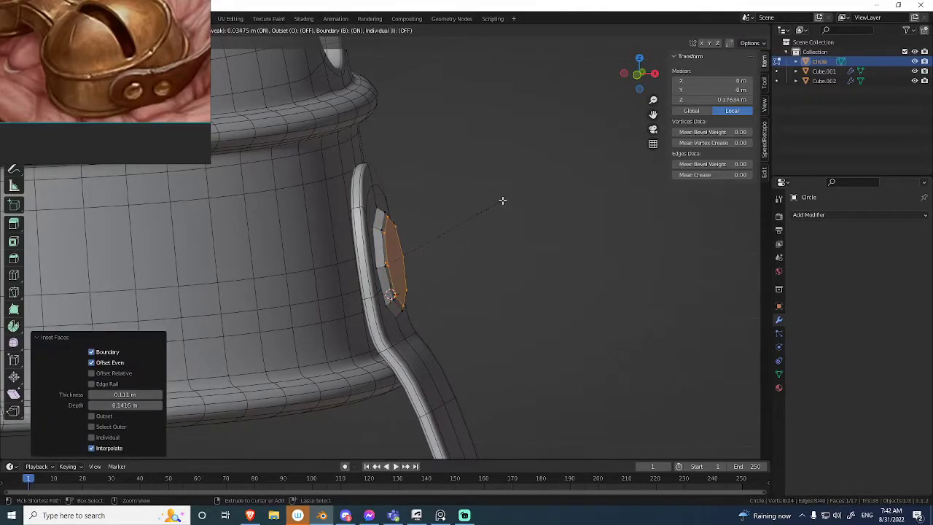
pyautogui.click(503, 200)
pyautogui.keyDown('ctrl'); pyautogui.moveTo(502, 199); pyautogui.dragTo(521, 158, button='middle'); pyautogui.keyUp('ctrl')
# Inset the rivet's front face twice more and merge the innermost ring to its centre with Collapse.
pyautogui.press('i')
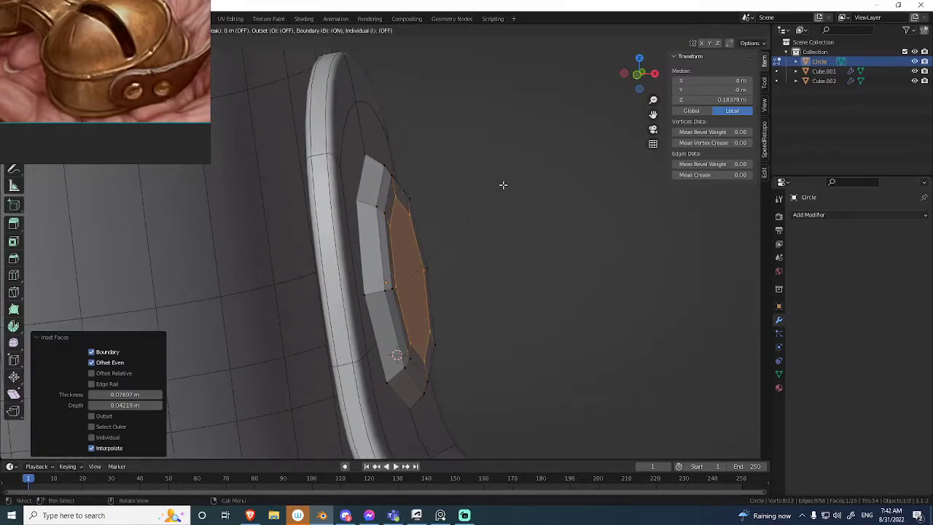
pyautogui.click(493, 198)
pyautogui.press('i')
pyautogui.click(468, 225)
pyautogui.press('m')
pyautogui.click(430, 267)
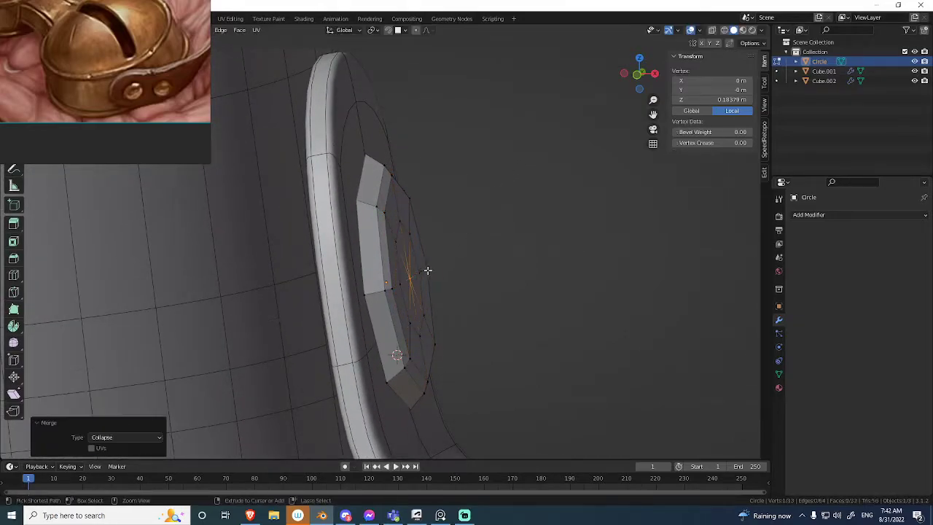
# Add a level 2 Subdivision modifier to the rivet in Object Mode and shade it smooth.
pyautogui.press('Tab')
pyautogui.moveTo(266, 268); pyautogui.dragTo(372, 258, button='middle')
pyautogui.hotkey('ctrl', '2')
pyautogui.rightClick(399, 244)
pyautogui.click(396, 240)
pyautogui.scroll(-3, 397, 255)
pyautogui.hotkey('alt', 'shift', 'z')
pyautogui.moveTo(398, 263); pyautogui.dragTo(447, 236, button='middle')
pyautogui.hotkey('alt', 'shift', 'z')
# Select the rivet's open back edge loop in Edit Mode with X-ray on.
pyautogui.press('Tab')
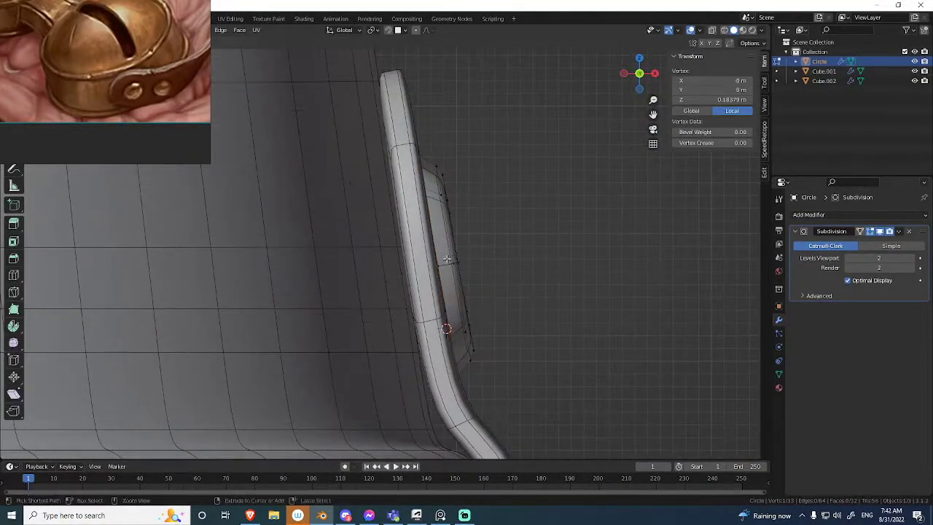
pyautogui.hotkey('alt', 'z')
pyautogui.keyDown('alt'); pyautogui.click(437, 220); pyautogui.keyUp('alt')
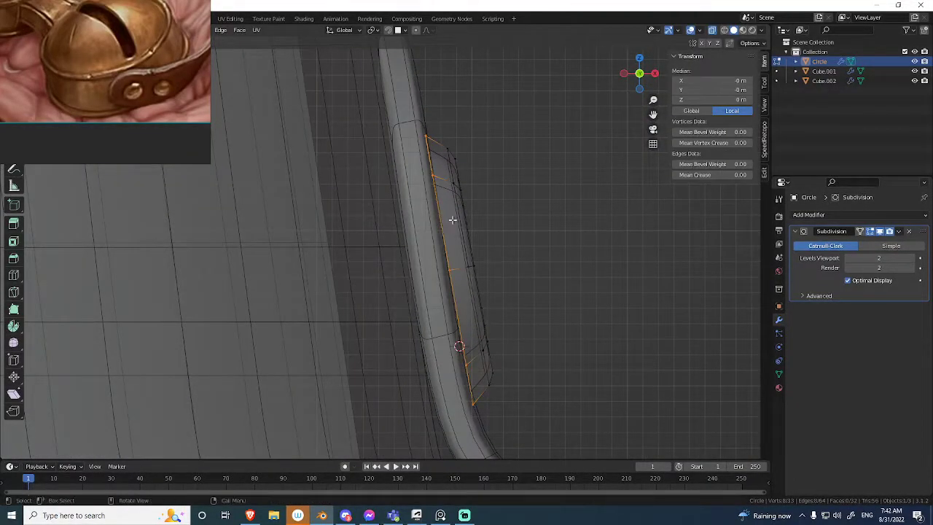
pyautogui.press('g')
pyautogui.press('z')
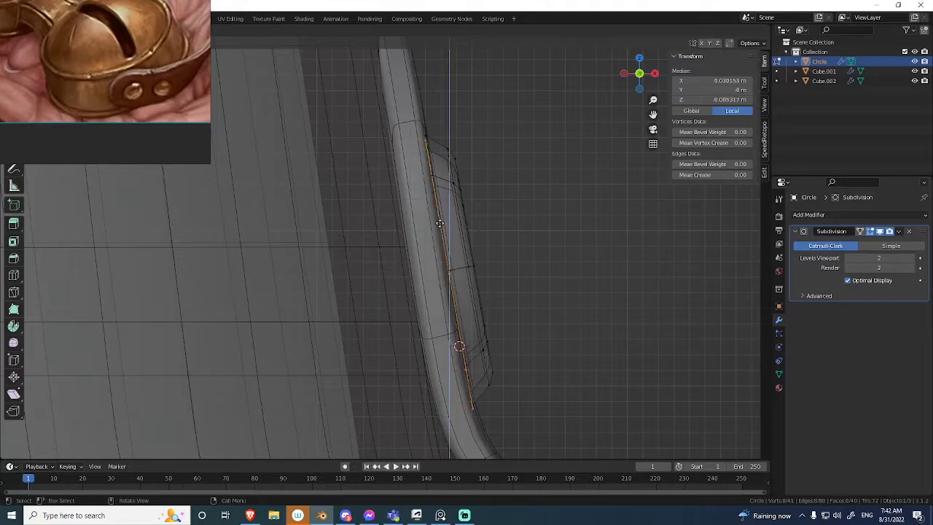
pyautogui.rightClick(441, 223)
pyautogui.hotkey('ctrl', 'z')
# Fill the rivet's back loop with a face and inset it twice to tighten the back edge.
pyautogui.press('f')
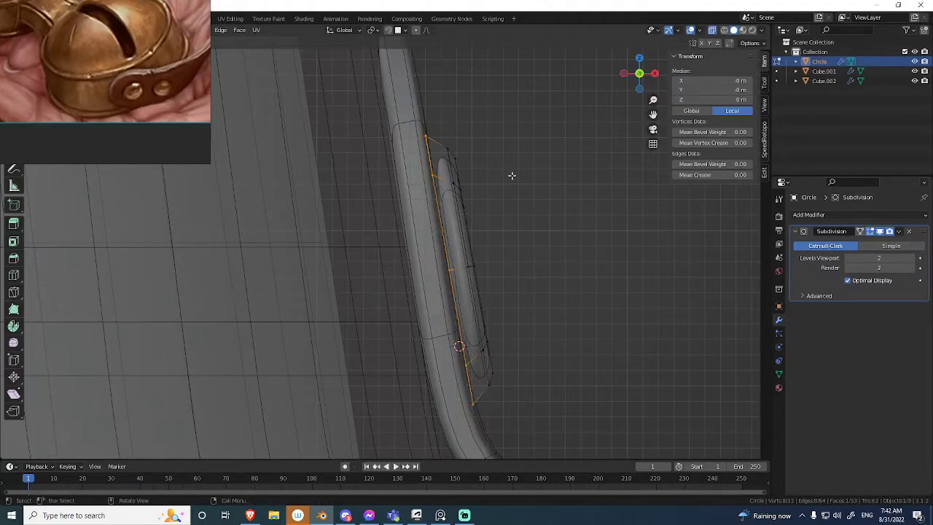
pyautogui.press('i')
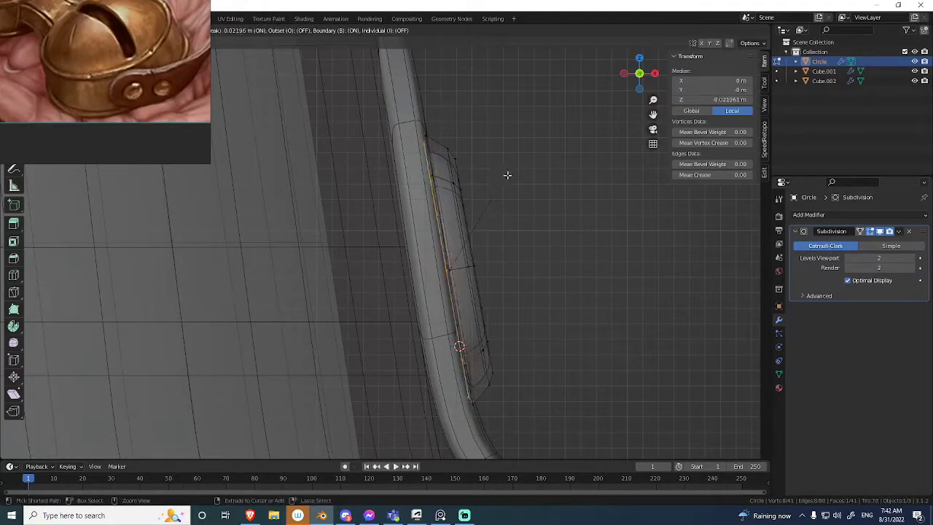
pyautogui.click(513, 170)
pyautogui.press('i')
pyautogui.click(512, 171)
# Inset the rivet's back face again, collapse the innermost ring to one vertex and return to Object Mode.
pyautogui.moveTo(513, 171); pyautogui.dragTo(529, 171, button='middle')
pyautogui.press('o')
pyautogui.press('i')
pyautogui.click(518, 177)
pyautogui.press('m')
pyautogui.press('c')
pyautogui.hotkey('alt', 'z')
pyautogui.scroll(-3, 484, 281)
pyautogui.moveTo(502, 197); pyautogui.dragTo(416, 255, button='middle')
pyautogui.press('Tab')
# Duplicate the rivet lower on the strap and rotate the copy to 68.3° about Y to match the strap's slope.
pyautogui.scroll(-3, 481, 280)
pyautogui.hotkey('shift', 'd')
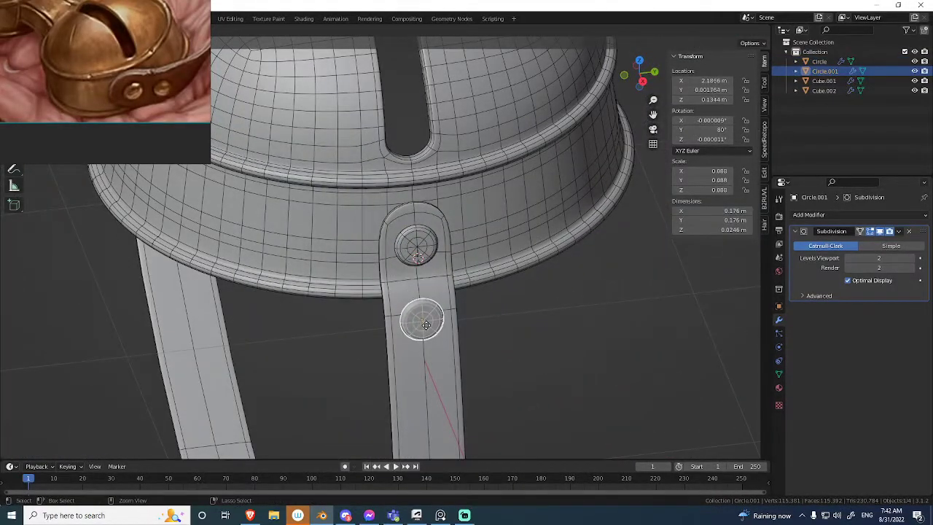
pyautogui.click(425, 323)
pyautogui.moveTo(439, 308); pyautogui.dragTo(521, 266, button='middle')
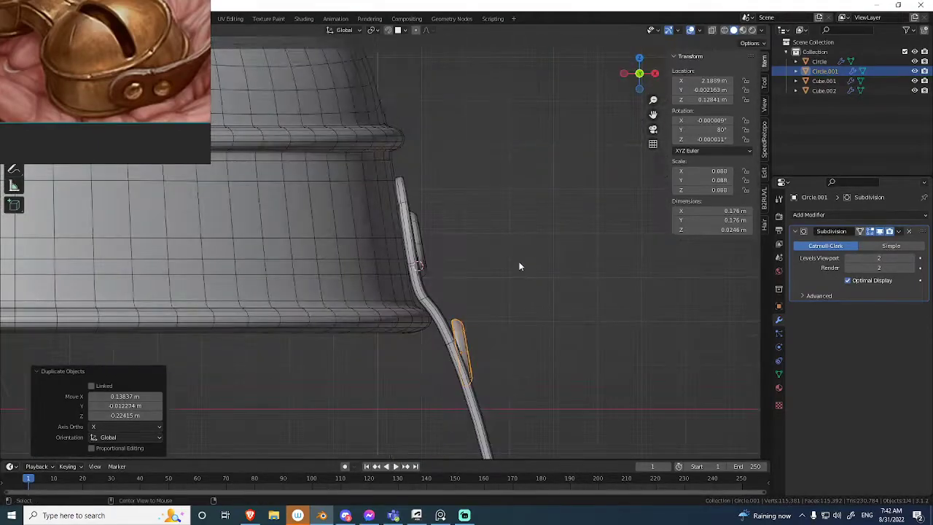
pyautogui.press('r')
pyautogui.click(494, 220)
pyautogui.hotkey('shift', 'alt', 'z')
pyautogui.moveTo(490, 233); pyautogui.dragTo(426, 263, button='middle')
pyautogui.scroll(-11, 419, 284)
pyautogui.hotkey('shift', 'alt', 'z')
# Add a Mirror modifier to the upper rivet on the X axis with Cube.001 as the mirror object.
pyautogui.keyDown('shift'); pyautogui.click(436, 212); pyautogui.keyUp('shift')
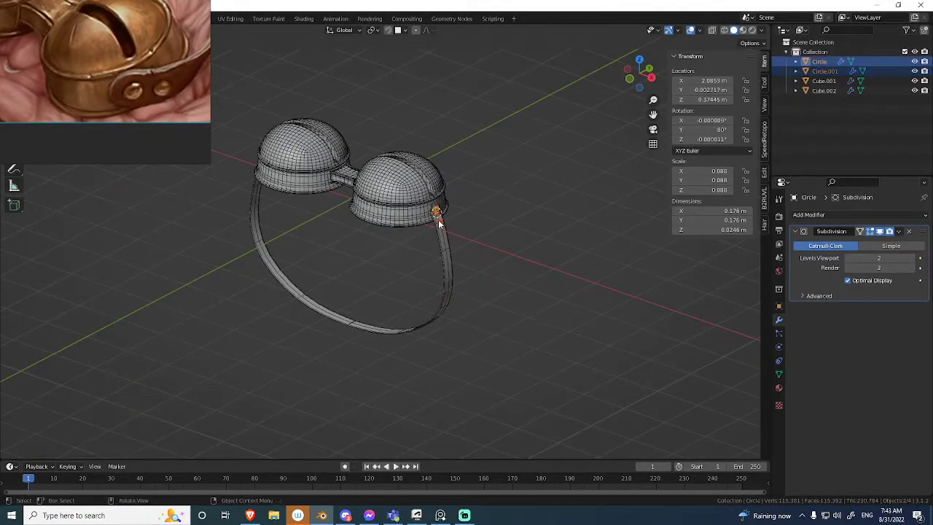
pyautogui.scroll(2, 540, 177)
pyautogui.click(459, 198)
pyautogui.click(459, 196)
pyautogui.click(836, 215)
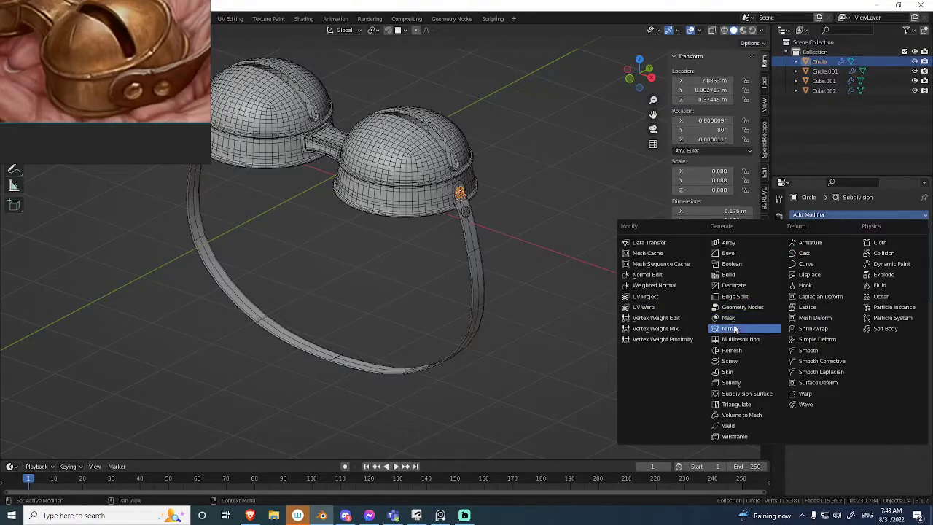
pyautogui.click(731, 328)
pyautogui.moveTo(666, 281); pyautogui.dragTo(690, 310, button='middle')
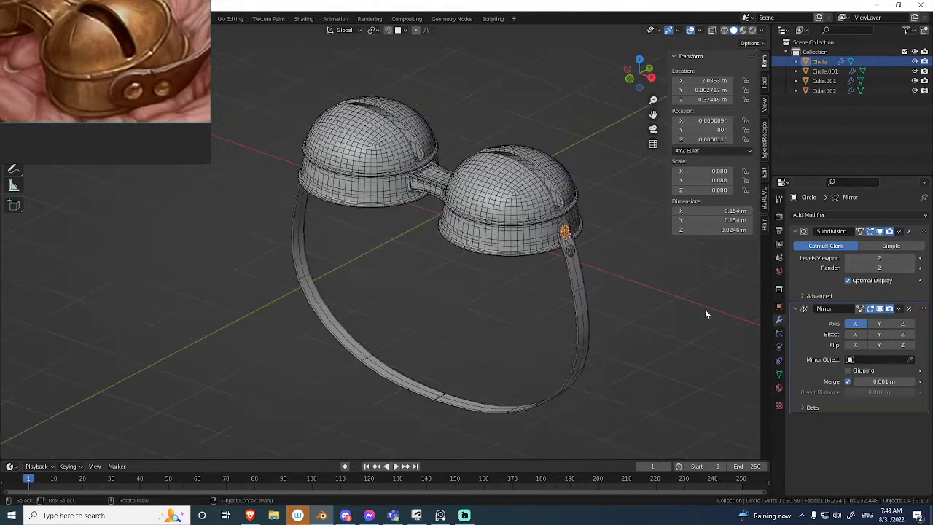
pyautogui.click(490, 198)
pyautogui.moveTo(490, 198)
pyautogui.mouseDown(button='middle')
pyautogui.moveTo(599, 204)
pyautogui.moveTo(589, 214)
pyautogui.mouseUp(button='middle')
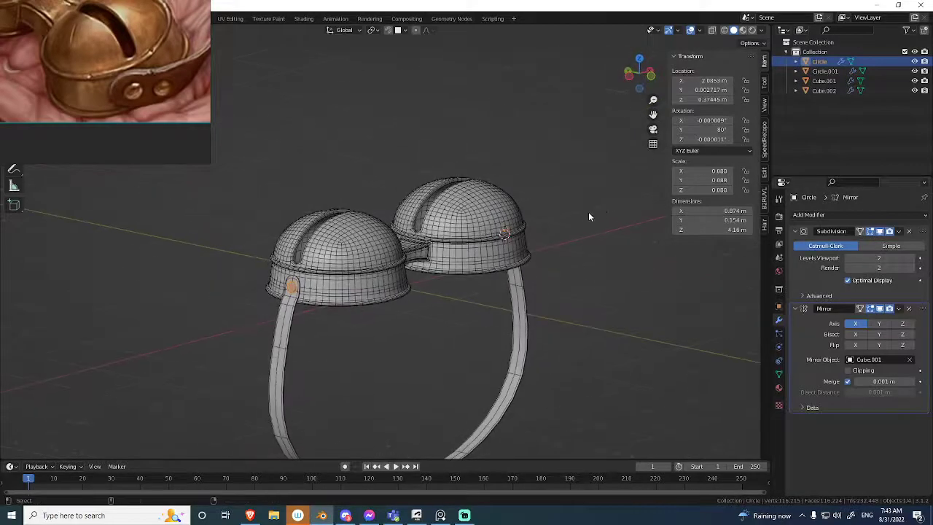
pyautogui.hotkey('shift', 'alt', 'z')
pyautogui.moveTo(551, 251); pyautogui.dragTo(518, 257, button='middle')
# Copy the upper rivet's modifiers to the lower rivet.
pyautogui.click(589, 250)
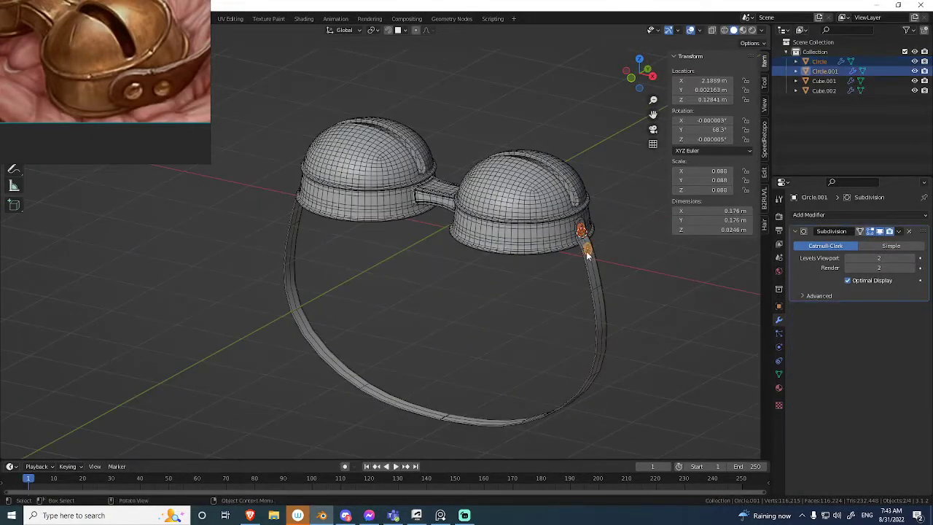
pyautogui.click(582, 233)
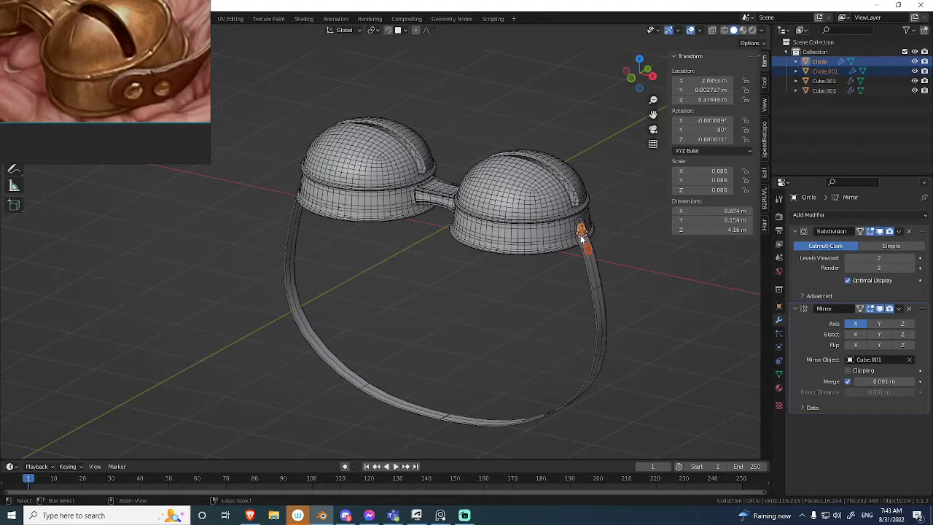
pyautogui.hotkey('ctrl', 'l')
pyautogui.click(561, 321)
pyautogui.moveTo(470, 321); pyautogui.dragTo(477, 226, button='middle')
pyautogui.hotkey('shift', 'alt', 'z')
pyautogui.hotkey('shift', 'alt', 'z')
# Bevel the edge loop at the strap's lower outer corner by about 1 m with three segments.
pyautogui.click(514, 269)
pyautogui.scroll(1, 516, 282)
pyautogui.press('Tab')
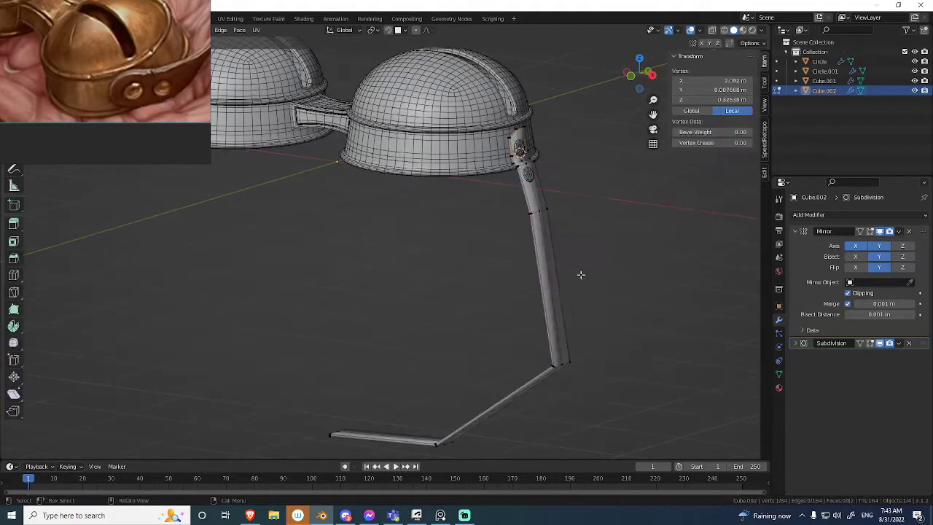
pyautogui.keyDown('shift'); pyautogui.moveTo(564, 374); pyautogui.dragTo(546, 313, button='middle'); pyautogui.keyUp('shift')
pyautogui.press('2')
pyautogui.hotkey('alt', 'z')
pyautogui.moveTo(574, 275); pyautogui.dragTo(508, 316)
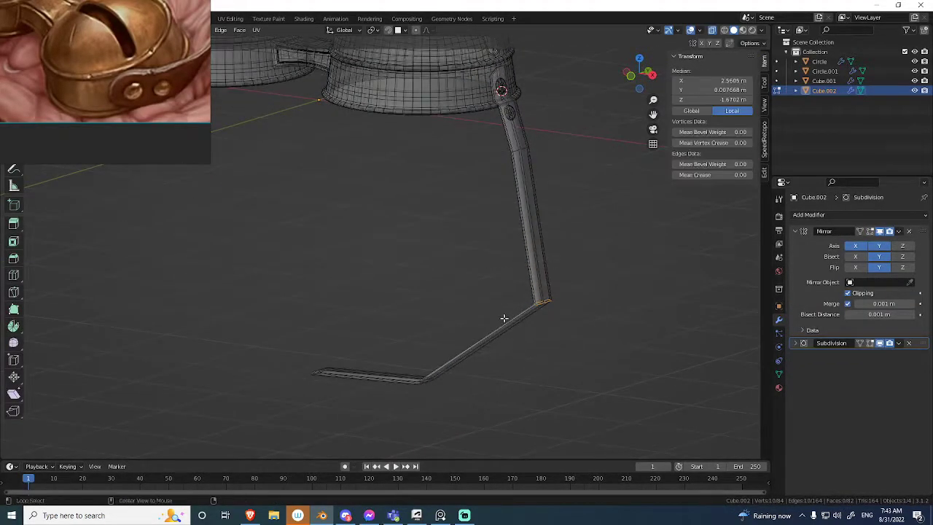
pyautogui.hotkey('alt', 'z')
pyautogui.hotkey('ctrl', 'b')
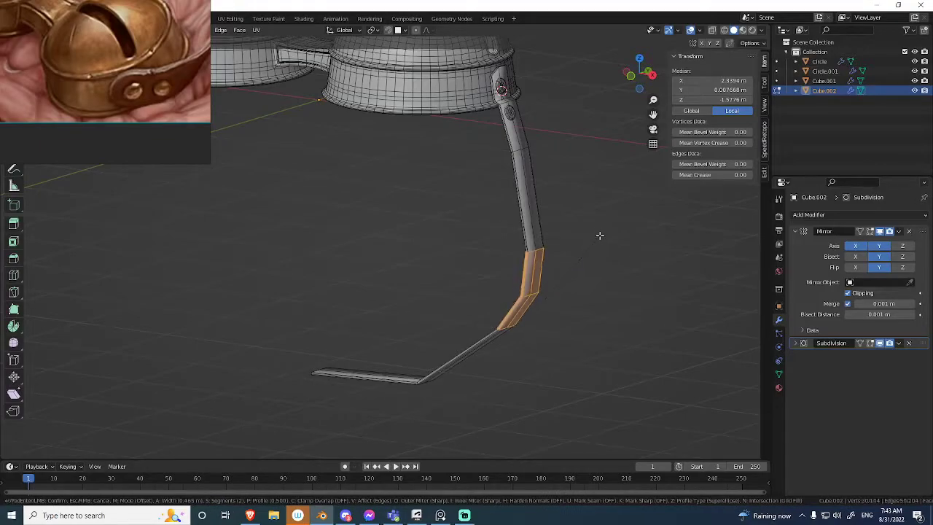
pyautogui.click(626, 187)
pyautogui.moveTo(451, 309); pyautogui.dragTo(539, 298, button='middle')
pyautogui.press('Tab')
# Set the strap's Subdivision to level 3 and deselect it.
pyautogui.moveTo(285, 294); pyautogui.dragTo(408, 252, button='middle')
pyautogui.hotkey('shift', 'alt', 'z')
pyautogui.hotkey('shift', 'alt', 'z')
pyautogui.moveTo(478, 273)
pyautogui.mouseDown(button='middle')
pyautogui.moveTo(531, 255)
pyautogui.moveTo(500, 264)
pyautogui.moveTo(483, 302)
pyautogui.moveTo(515, 308)
pyautogui.moveTo(550, 273)
pyautogui.moveTo(502, 204)
pyautogui.moveTo(471, 313)
pyautogui.moveTo(460, 276)
pyautogui.mouseUp(button='middle')
# Compare the bells, strap and rivets with the reference image, with overlays hidden and shown.
pyautogui.hotkey('shift', 'alt', 'z')
pyautogui.hotkey('ctrl', '1')
pyautogui.hotkey('ctrl', '3')
pyautogui.click(549, 273)
pyautogui.moveTo(136, 57); pyautogui.dragTo(176, 234, button='right')
pyautogui.moveTo(176, 234); pyautogui.dragTo(193, 234, button='middle')
pyautogui.moveTo(441, 246)
pyautogui.mouseDown(button='middle')
pyautogui.moveTo(420, 212)
pyautogui.moveTo(481, 275)
pyautogui.moveTo(515, 225)
pyautogui.moveTo(467, 250)
pyautogui.moveTo(505, 211)
pyautogui.moveTo(452, 223)
pyautogui.moveTo(550, 248)
pyautogui.moveTo(516, 250)
pyautogui.moveTo(507, 343)
pyautogui.moveTo(534, 308)
pyautogui.moveTo(522, 309)
pyautogui.moveTo(521, 244)
pyautogui.moveTo(461, 227)
pyautogui.moveTo(472, 271)
pyautogui.moveTo(471, 222)
pyautogui.moveTo(514, 293)
pyautogui.moveTo(458, 246)
pyautogui.moveTo(471, 346)
pyautogui.moveTo(415, 274)
pyautogui.moveTo(445, 237)
pyautogui.mouseUp(button='middle')
pyautogui.scroll(2, 482, 273)
pyautogui.hotkey('shift', 'alt', 'z')
# Rotate the whole model 65° about the X axis in side view so the bells face forward.
pyautogui.hotkey('shift', 'alt', 'z')
pyautogui.scroll(2, 467, 250)
pyautogui.scroll(-3, 515, 250)
pyautogui.scroll(3, 508, 254)
pyautogui.hotkey('shift', 'alt', 'z')
pyautogui.moveTo(539, 244); pyautogui.dragTo(476, 331)
pyautogui.keyDown('shift'); pyautogui.moveTo(475, 319); pyautogui.dragTo(482, 245, button='middle'); pyautogui.keyUp('shift')
pyautogui.press('r')
pyautogui.click(440, 146)
pyautogui.hotkey('shift', 'alt', 'z')
# Maximize the 3D viewport and examine the finished model from the front without overlays.
pyautogui.moveTo(432, 218); pyautogui.dragTo(391, 201, button='middle')
pyautogui.hotkey('ctrl', 'space')
pyautogui.moveTo(194, 216); pyautogui.dragTo(187, 233, button='right')
pyautogui.hotkey('ctrl', 'shift', 'a')
pyautogui.moveTo(458, 152); pyautogui.dragTo(474, 210, button='middle')
pyautogui.scroll(1, 438, 216)
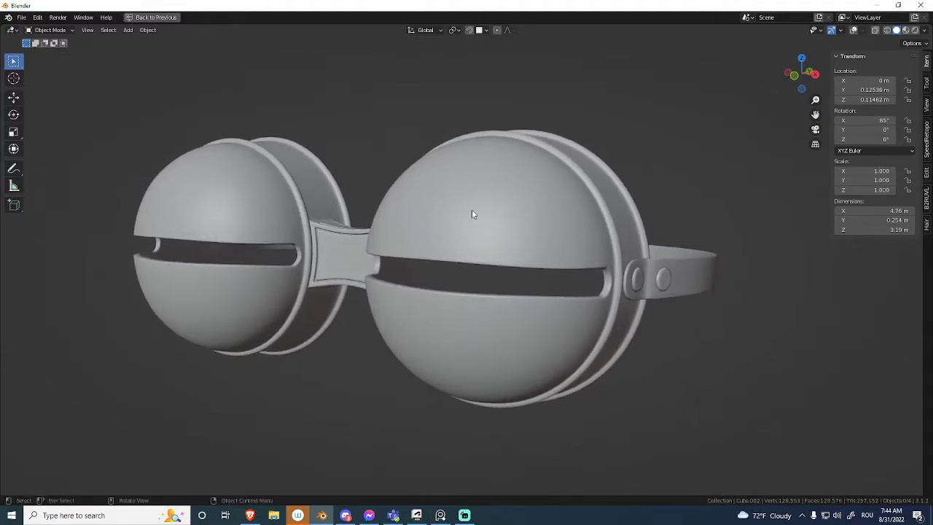